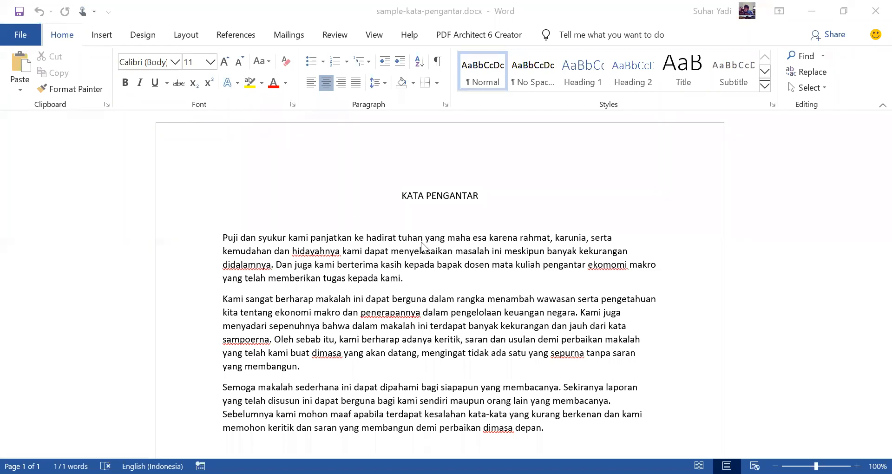
Step: Turn on Track Changes and format the title KATA PENGANTAR as 18 pt bold
left_click(335, 36)
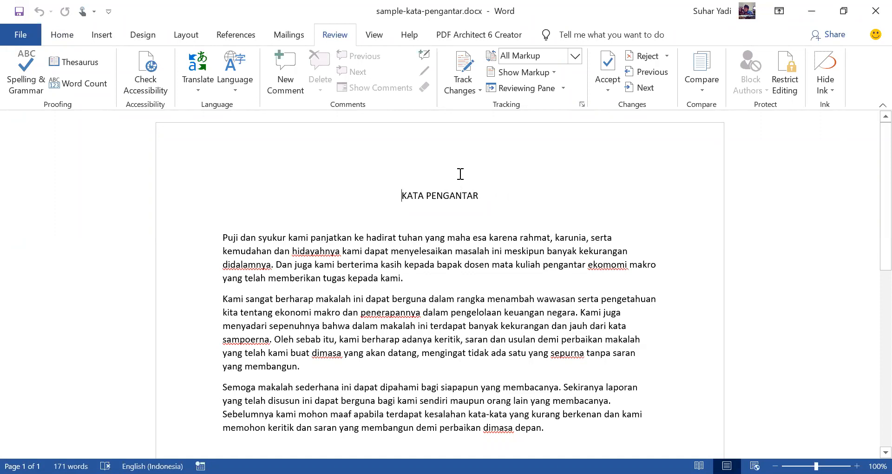
left_click(463, 60)
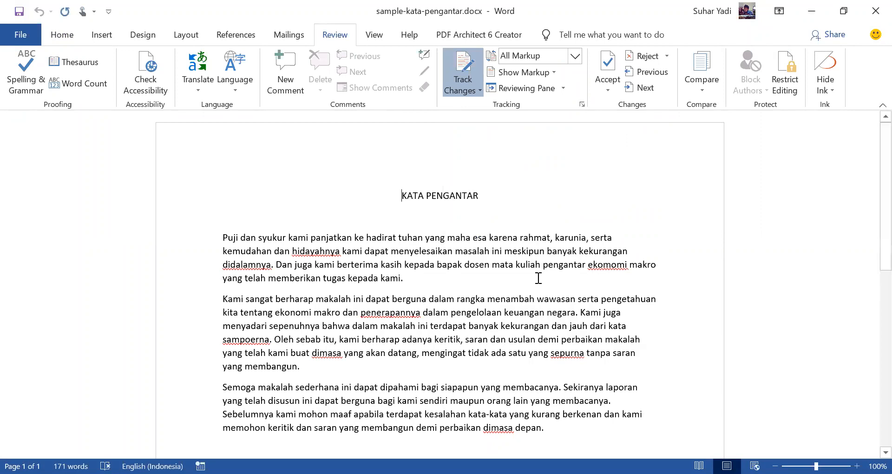
triple_click(474, 197)
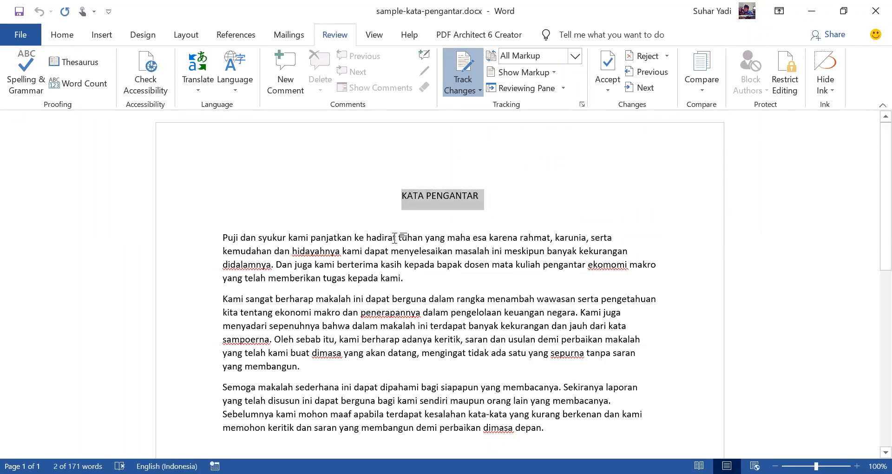
left_click(65, 35)
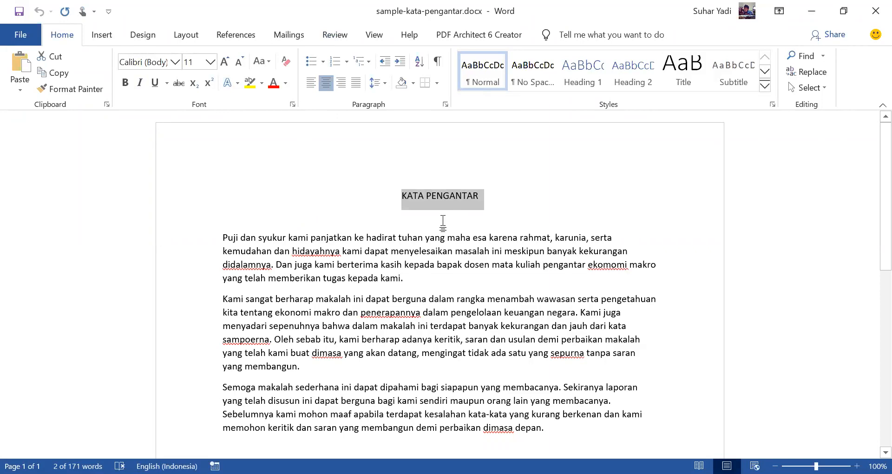
left_click(214, 60)
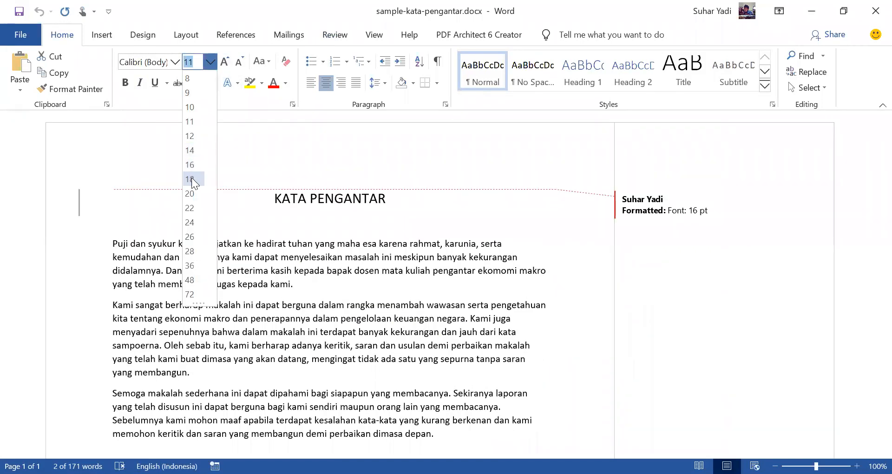
left_click(191, 179)
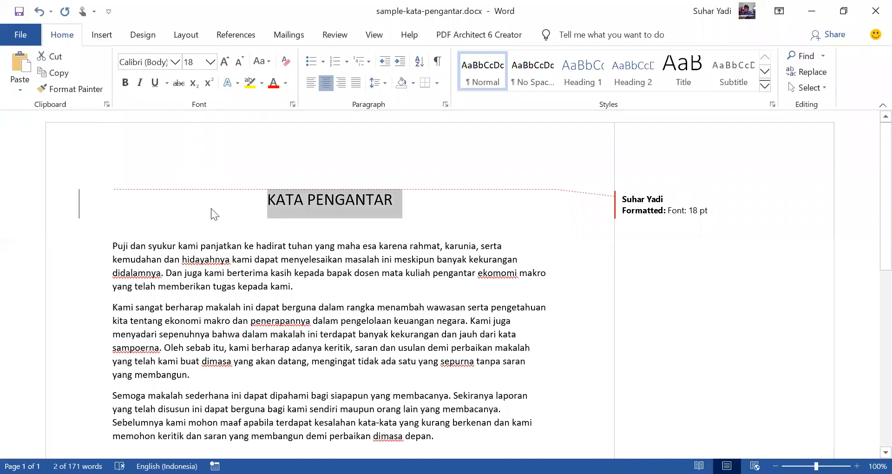
left_click(125, 82)
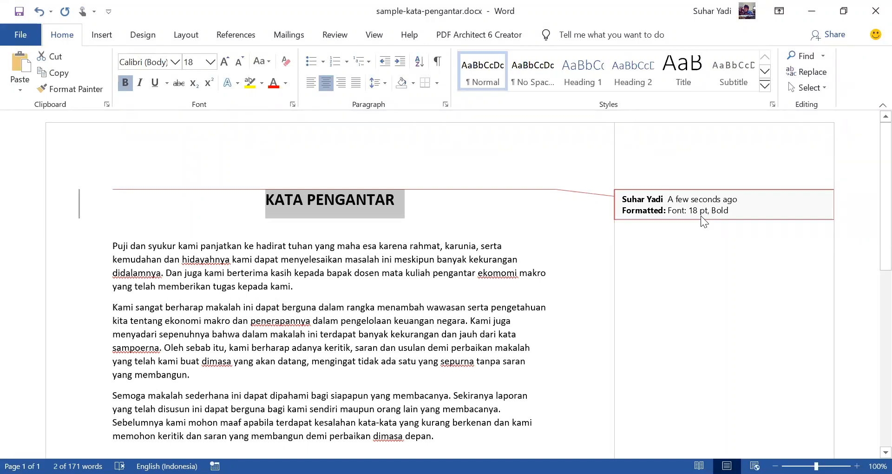
left_click(230, 259)
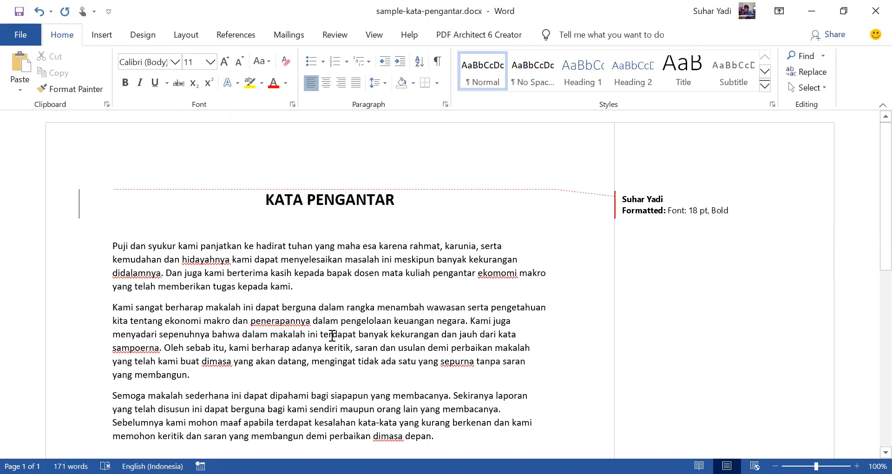
Step: Replace "tuhan yang maha esa" in the first paragraph with the capitalised "Tuhan Yang Maha Esa"
left_click(133, 246)
left_click_drag(289, 244, 375, 251)
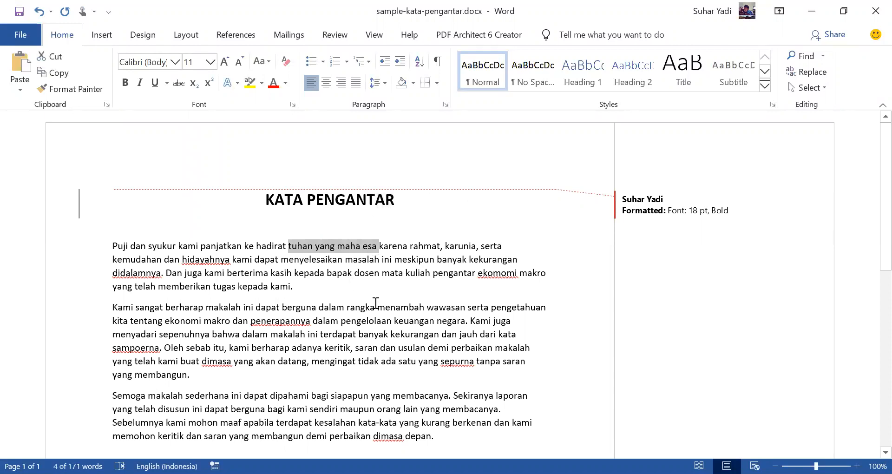
type("Tuhan")
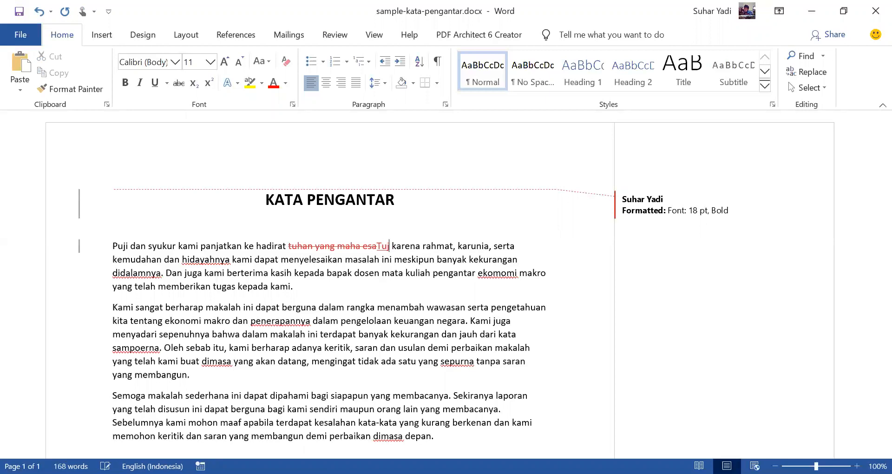
type(" Yang Ma")
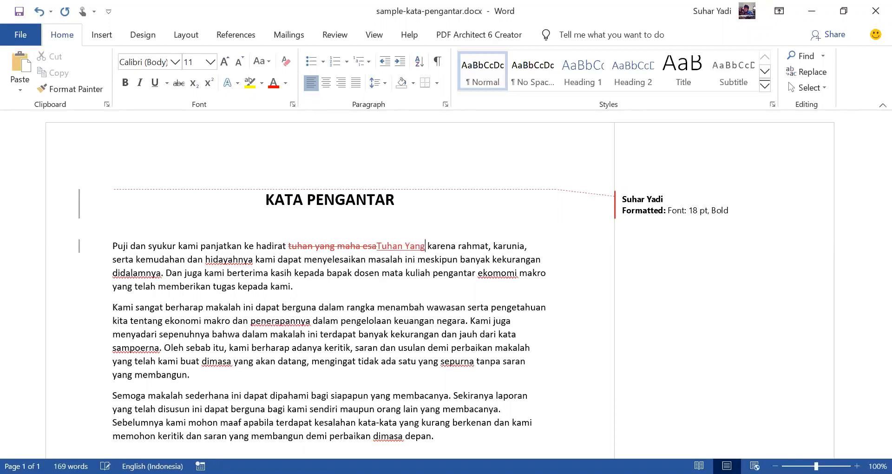
type("ha Esa")
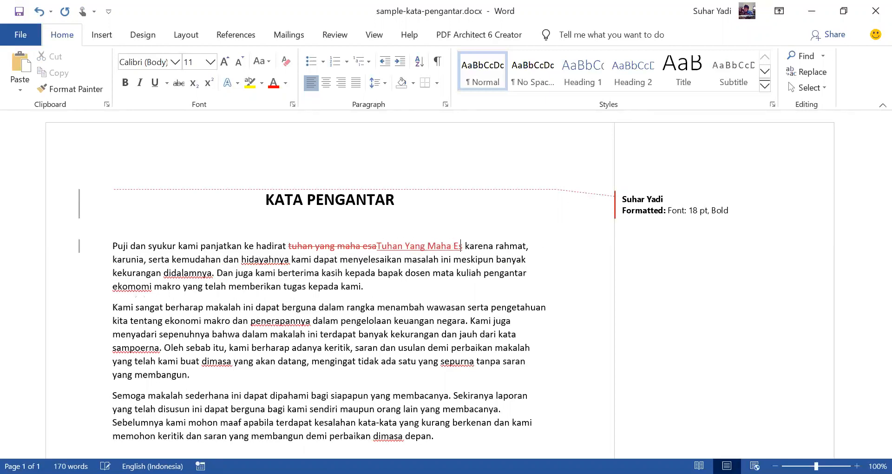
left_click(495, 246)
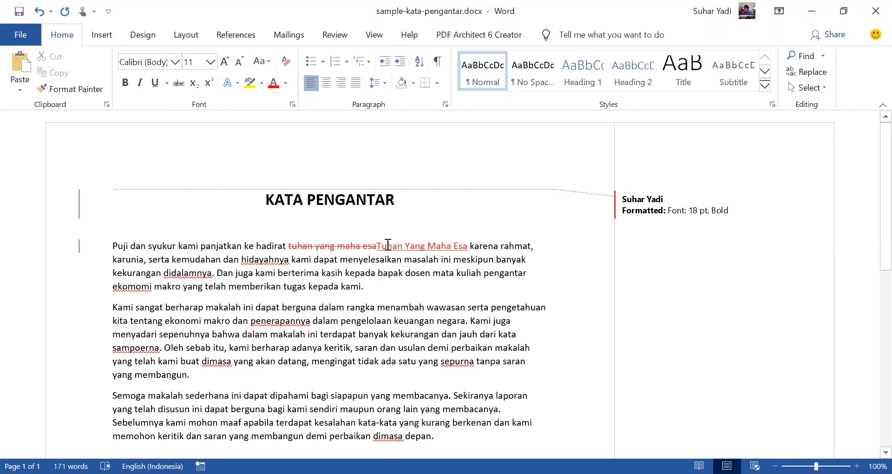
Step: Hide the revision details through the change bar beside the first paragraph, and show them again
mouse_move(387, 244)
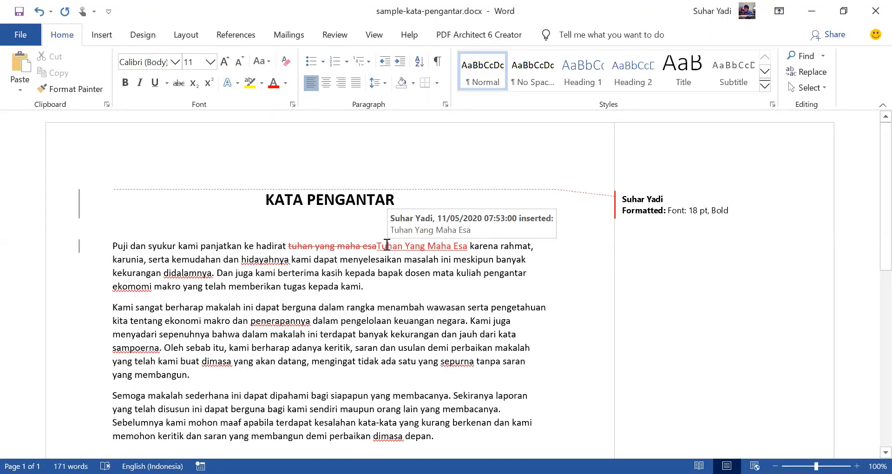
left_click(79, 251)
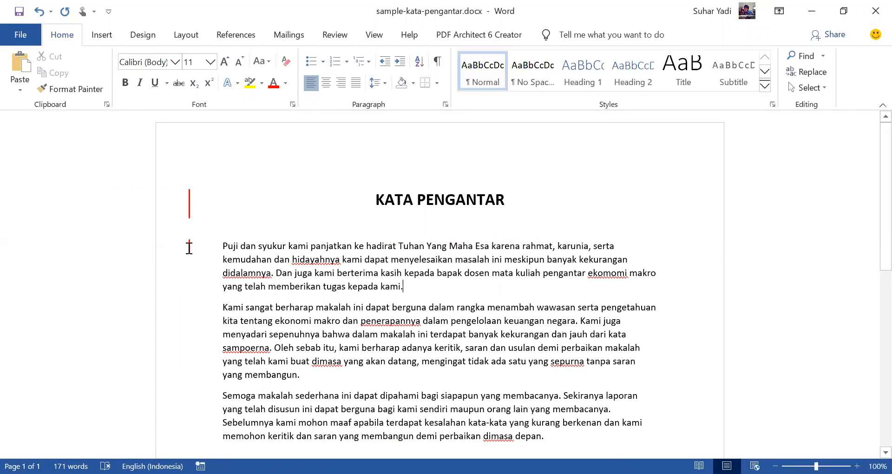
left_click(188, 247)
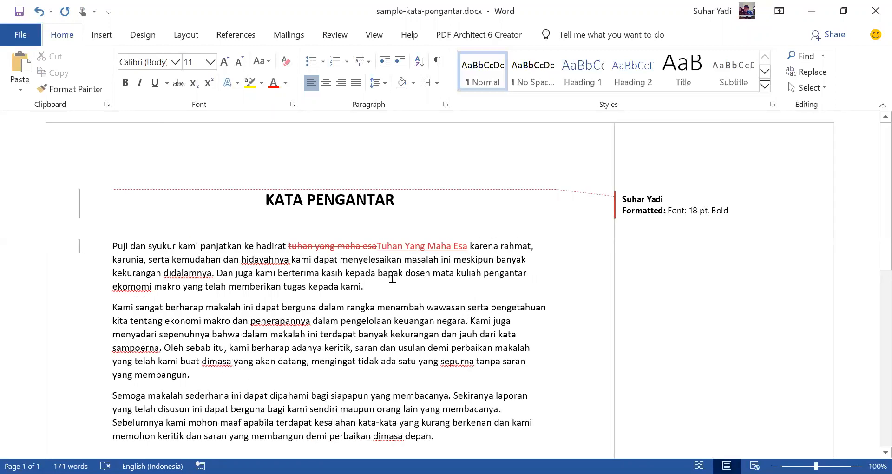
Step: Set the review display to Simple Markup to compare the views, and return it to All Markup
left_click(333, 37)
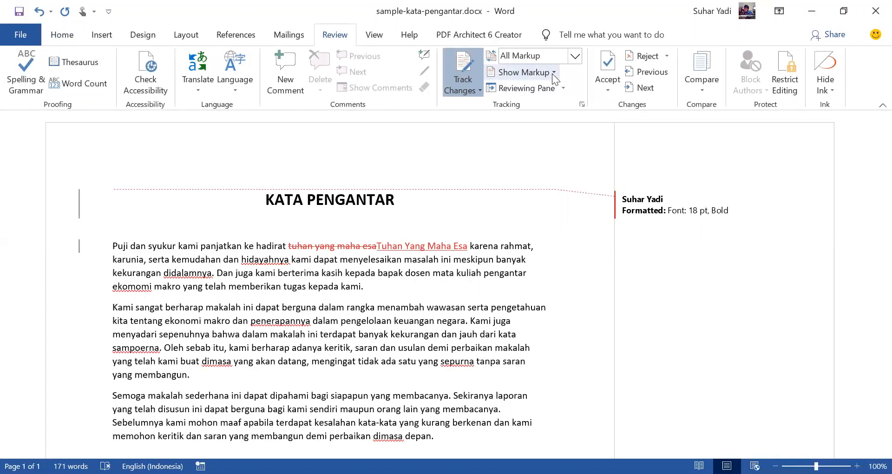
left_click(574, 56)
left_click(554, 73)
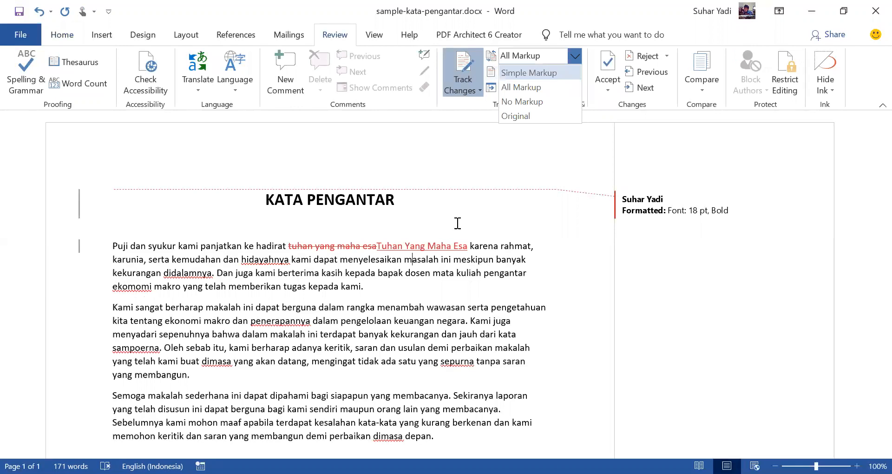
left_click(576, 55)
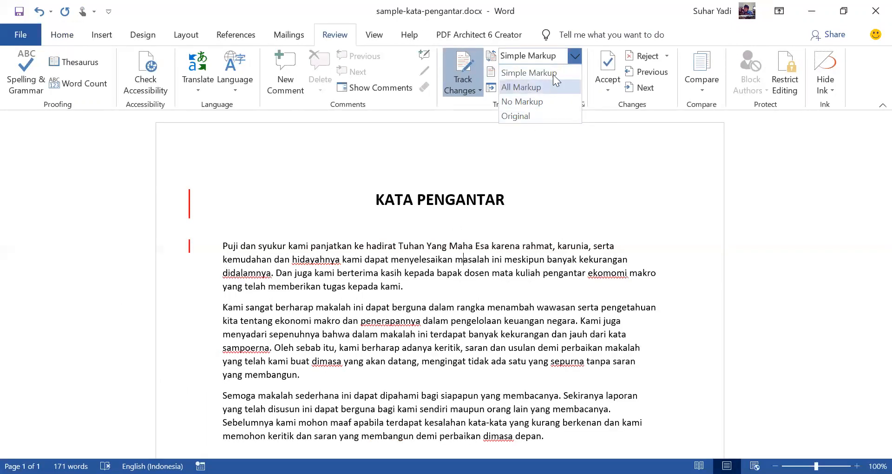
left_click(219, 264)
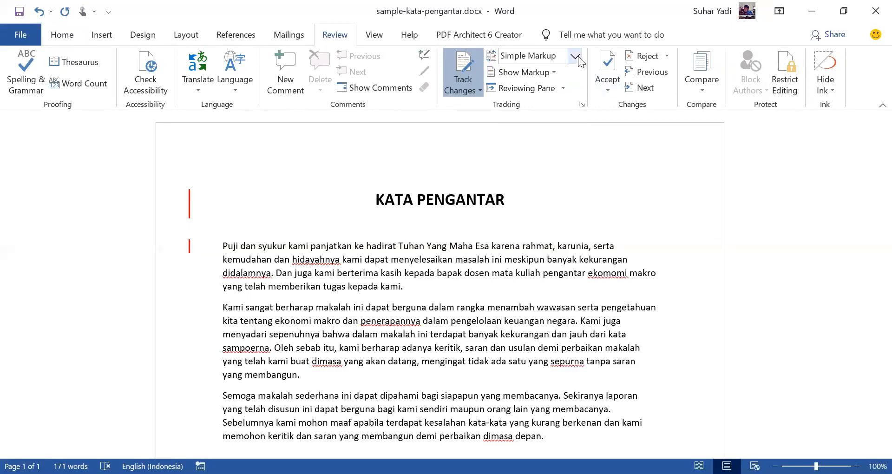
left_click(677, 205)
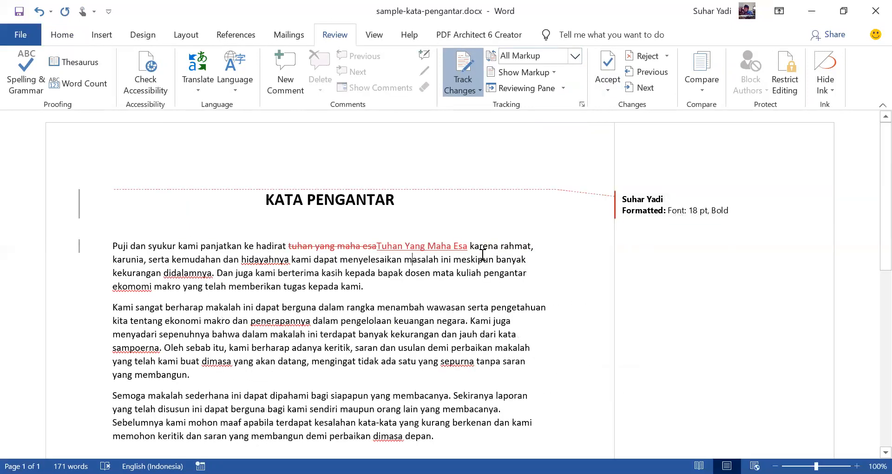
Step: Replace the word "hidayahnya" in the first paragraph with "hidayah-Nya"
left_click(203, 247)
double_click(268, 261)
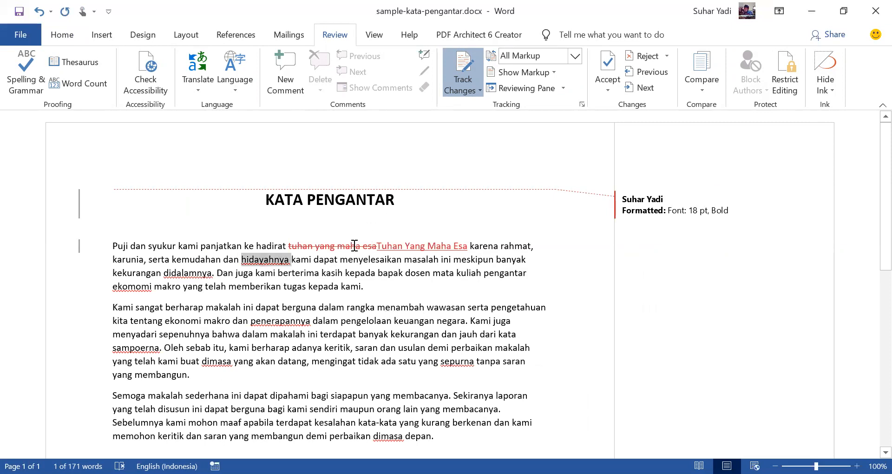
mouse_move(354, 246)
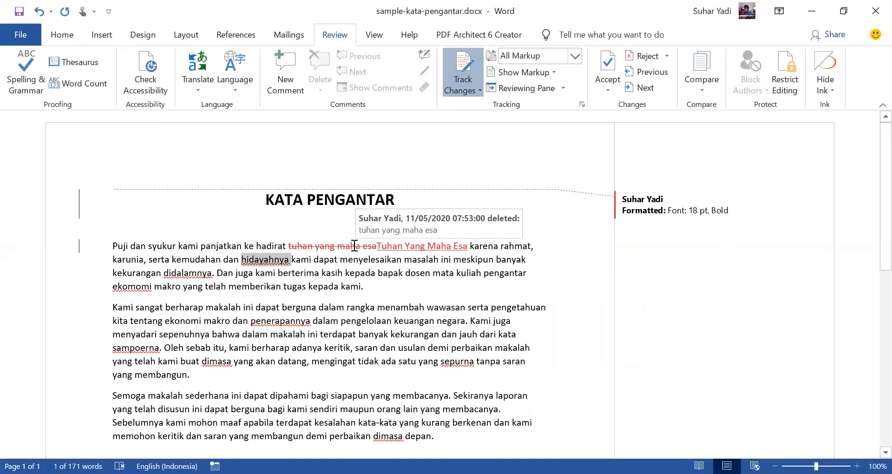
type("hidayah-Nya")
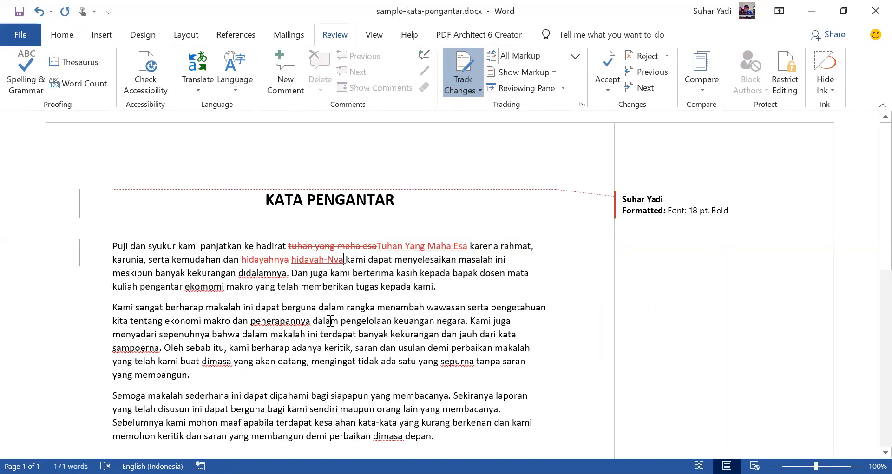
left_click(523, 283)
Step: Correct the word "didalamnya" in the first paragraph to "di dalamnya"
double_click(263, 273)
type("di dalamnya")
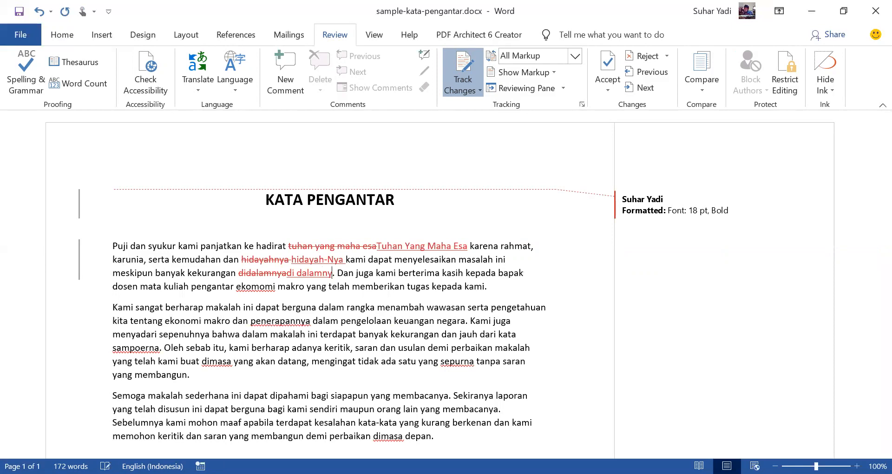
key("BackSpace")
key("BackSpace")
key("BackSpace")
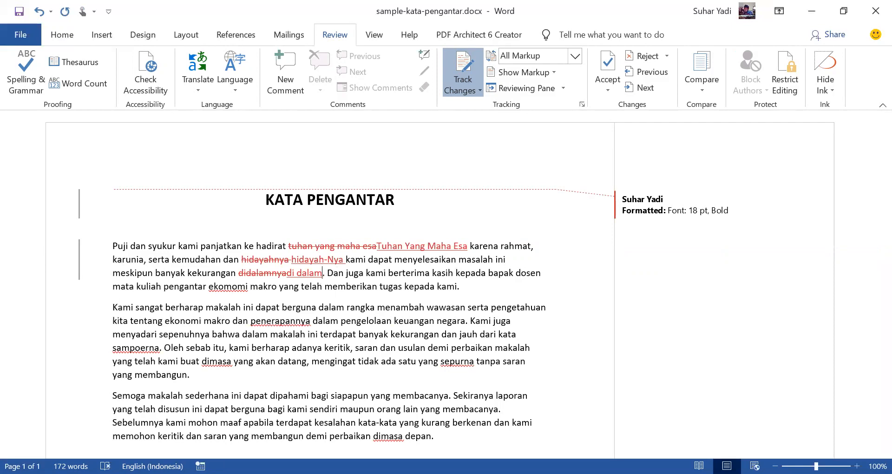
key("ctrl+z")
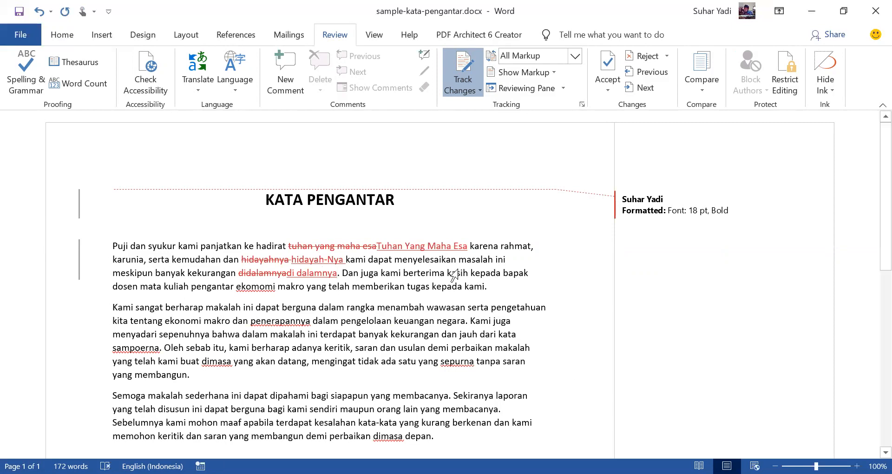
Step: Correct the misspelled word "ekomomi" in the first paragraph to "ekonomi"
left_click(447, 287)
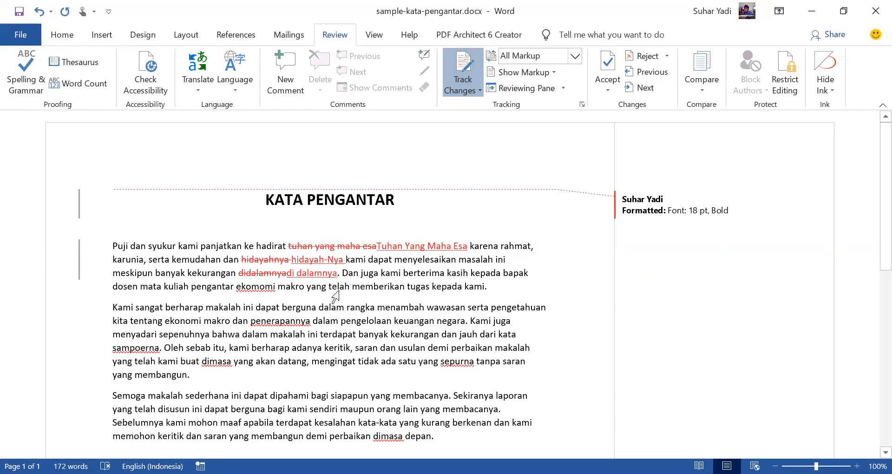
double_click(255, 286)
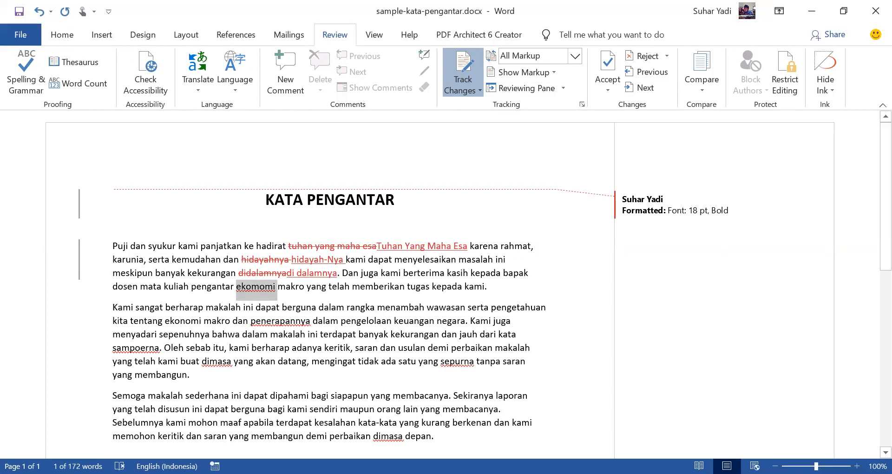
type("ekonomi")
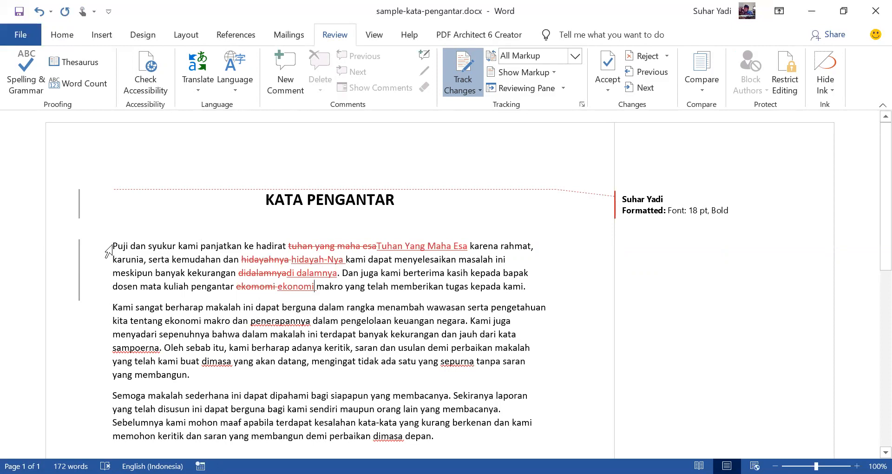
Step: Justify the three body paragraphs of the preface
left_click(65, 35)
left_click(356, 83)
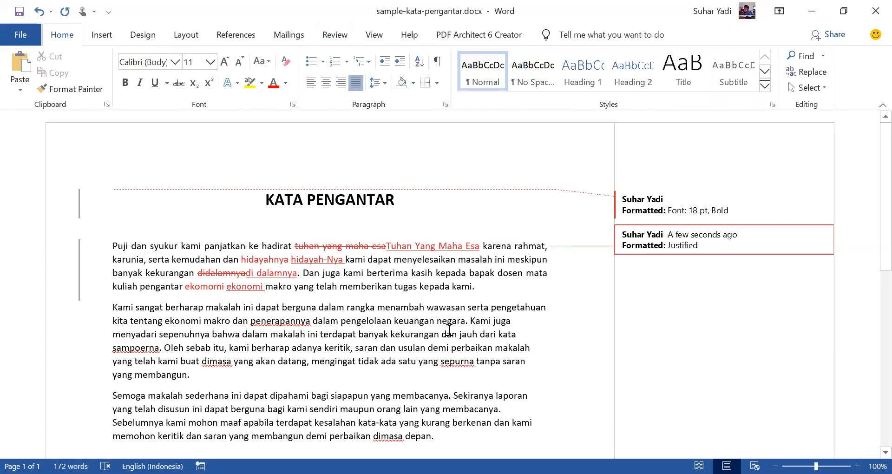
scroll(449, 330, "down", 1)
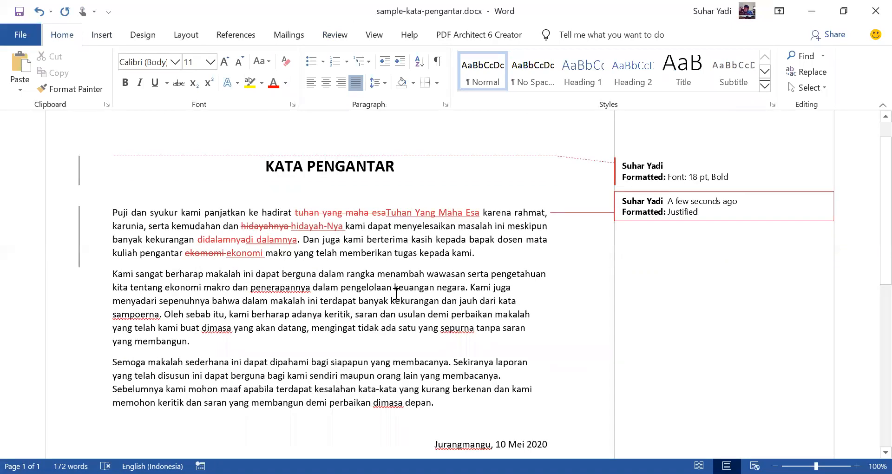
left_click(114, 273)
left_click(356, 82)
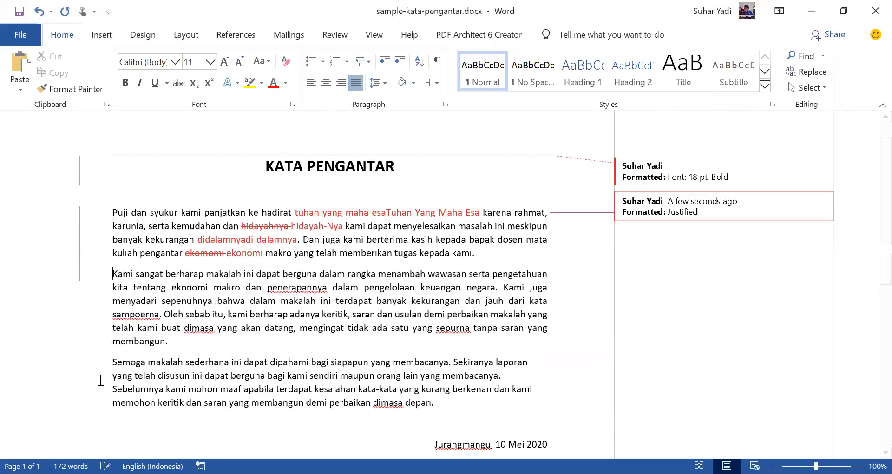
left_click(112, 362)
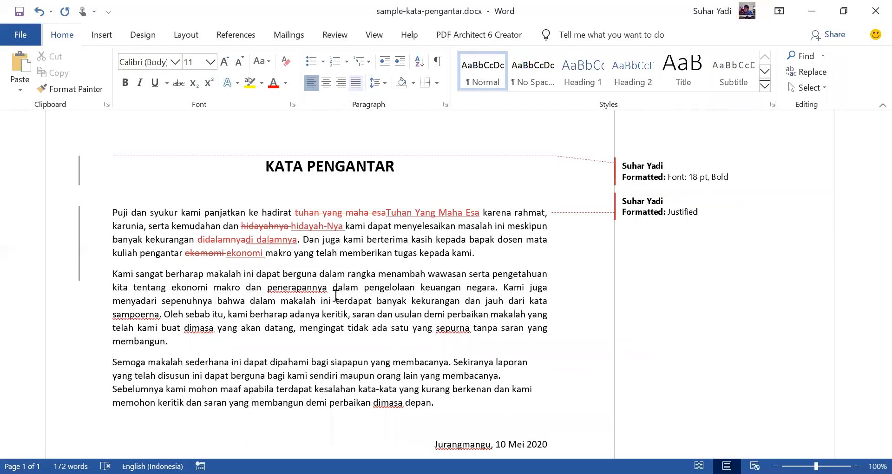
left_click(356, 83)
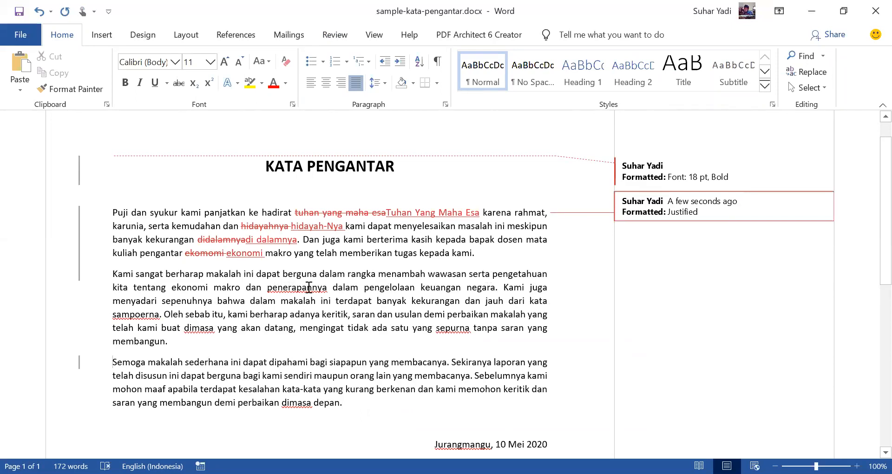
Step: Replace the word "penerapannya" in the second paragraph with "penerapan-Nya"
double_click(309, 288)
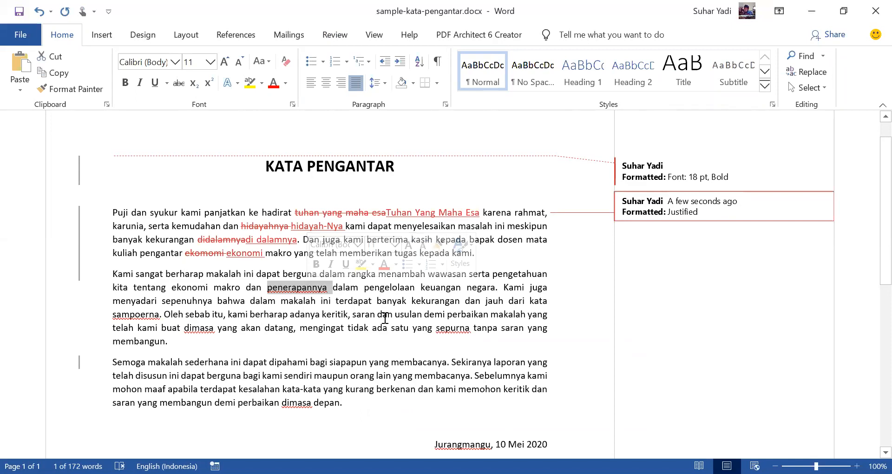
type("peerapann")
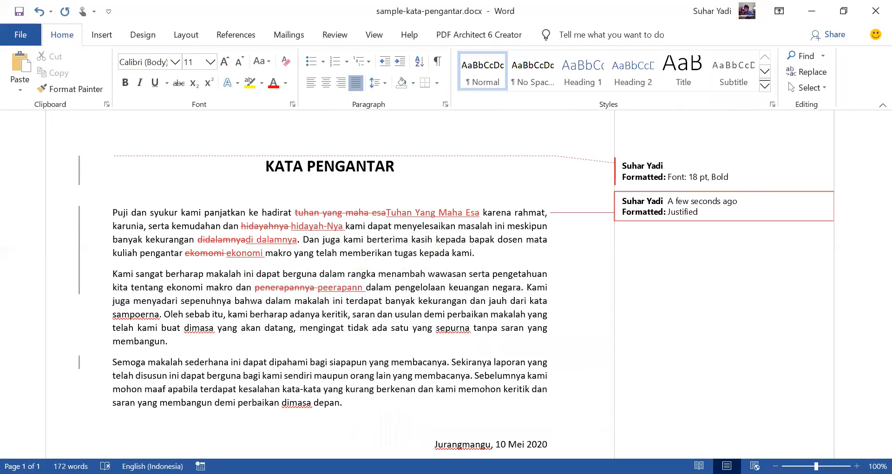
key("BackSpace")
key("BackSpace")
key("BackSpace")
key("BackSpace")
key("BackSpace")
key("BackSpace")
key("BackSpace")
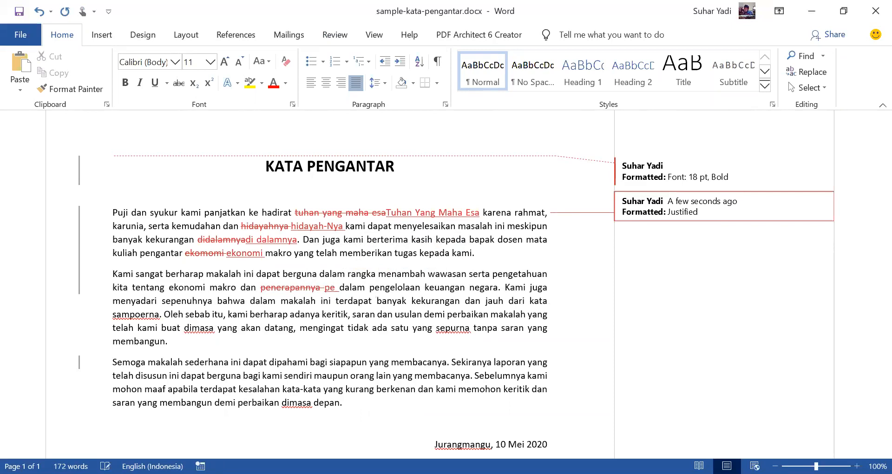
type("nerapannya")
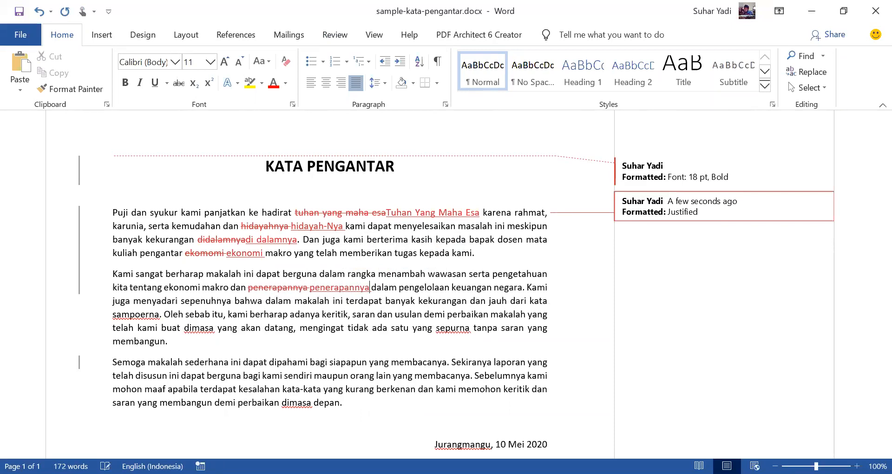
key("BackSpace")
key("BackSpace")
key("BackSpace")
type("-Ny")
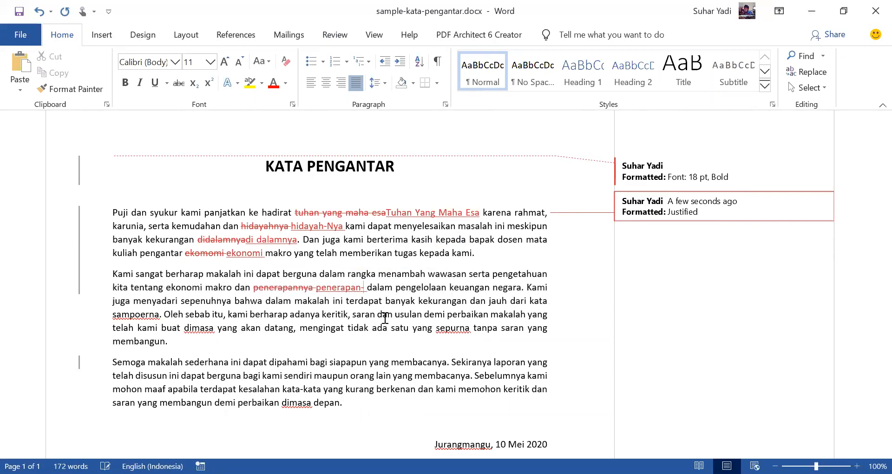
type("a")
left_click(492, 287)
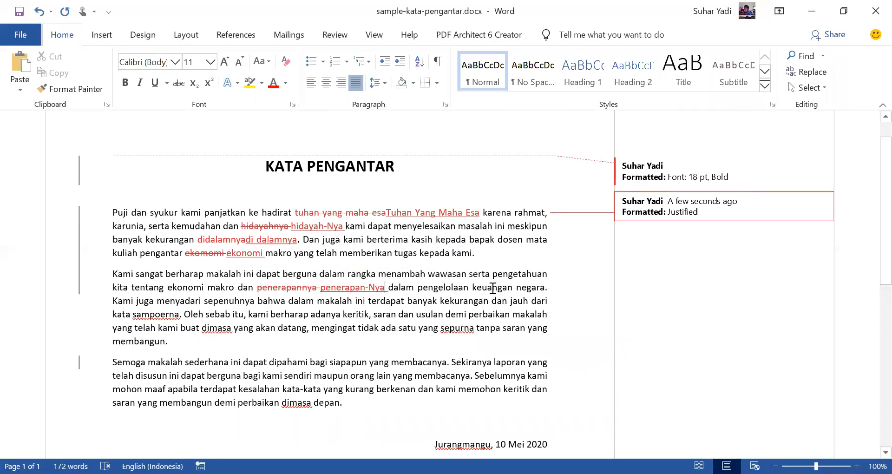
Step: Correct the misspelled word "sampoerna" in the second paragraph to "sempurna"
double_click(151, 315)
type("sempur")
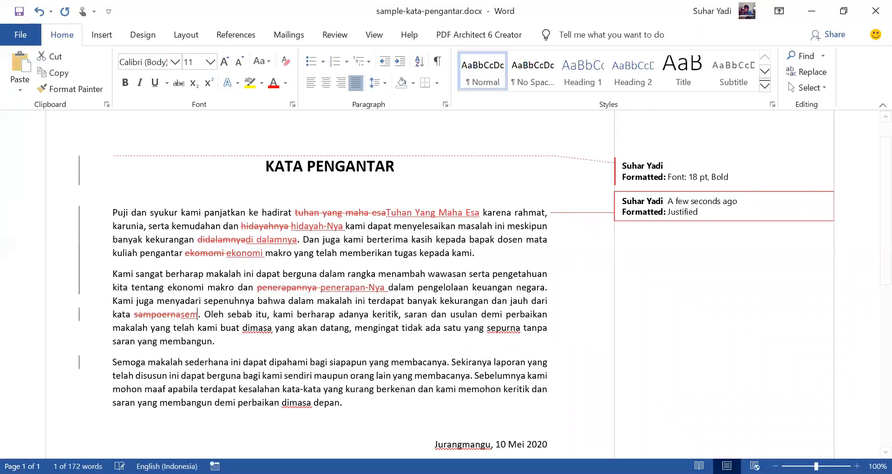
type("na")
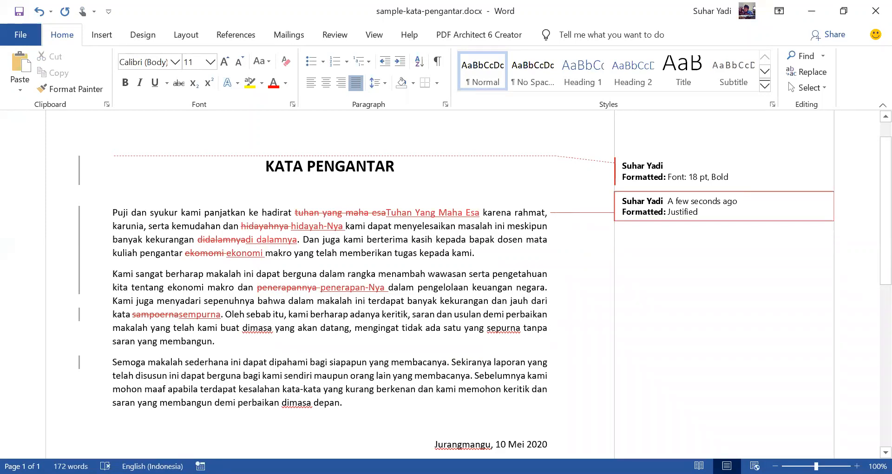
Step: Correct "dimasa" to "di masa" and "sepurna" to "sempurna" in the second paragraph
double_click(256, 329)
type("di masa")
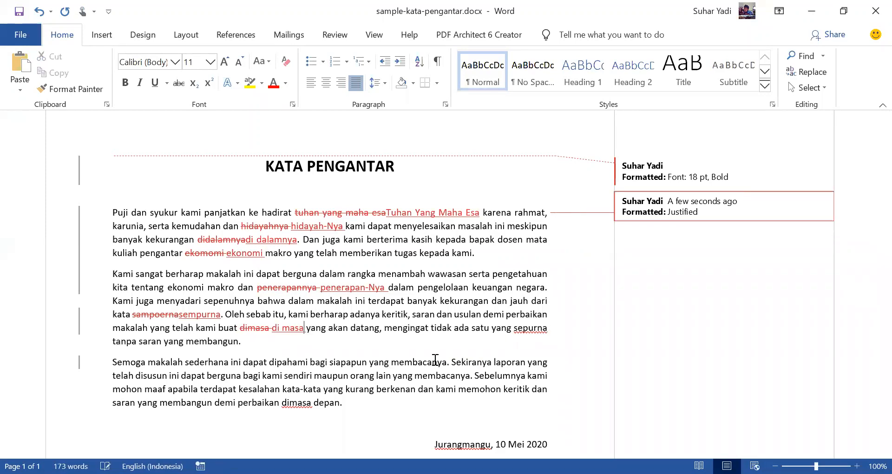
double_click(534, 327)
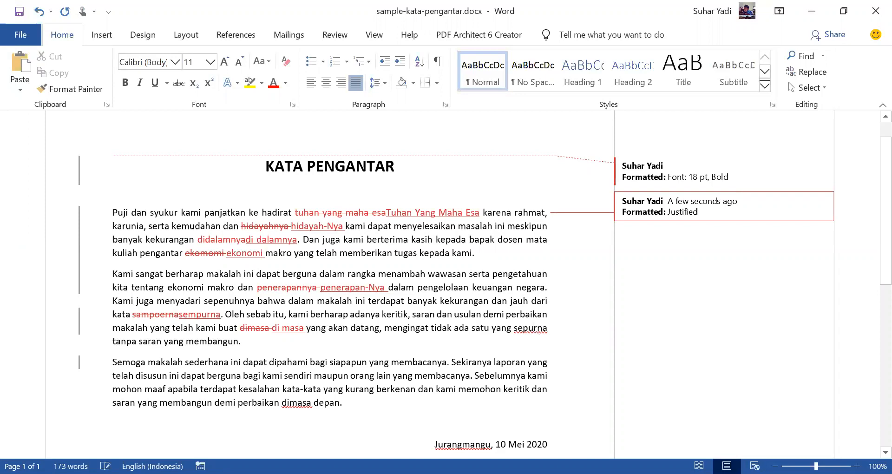
type("sempurna")
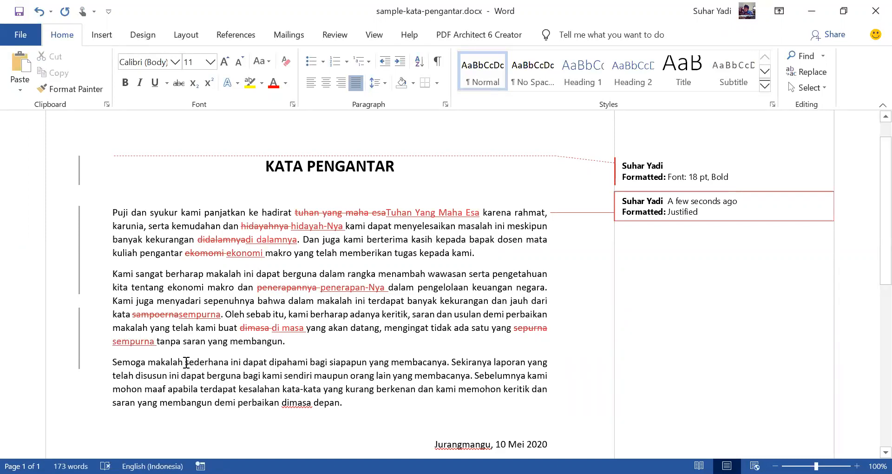
Step: Correct the word "dimasa" in the last sentence of the third paragraph to "di masa"
scroll(233, 348, "down", 2)
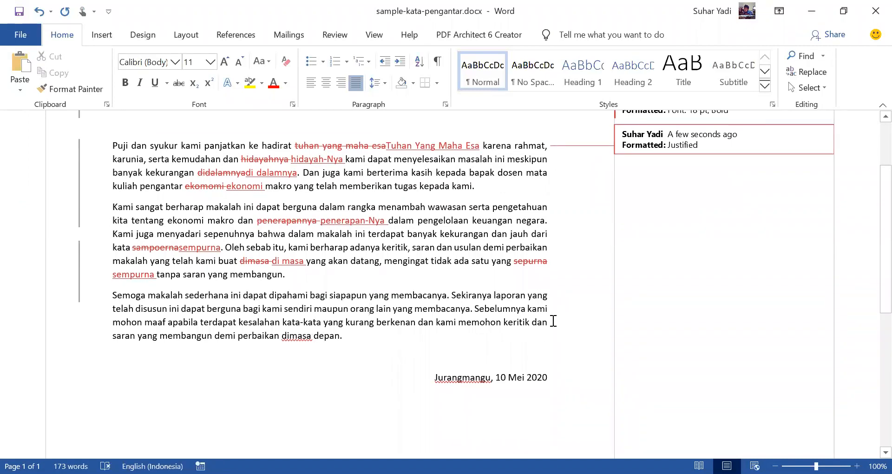
double_click(298, 335)
type("di masa")
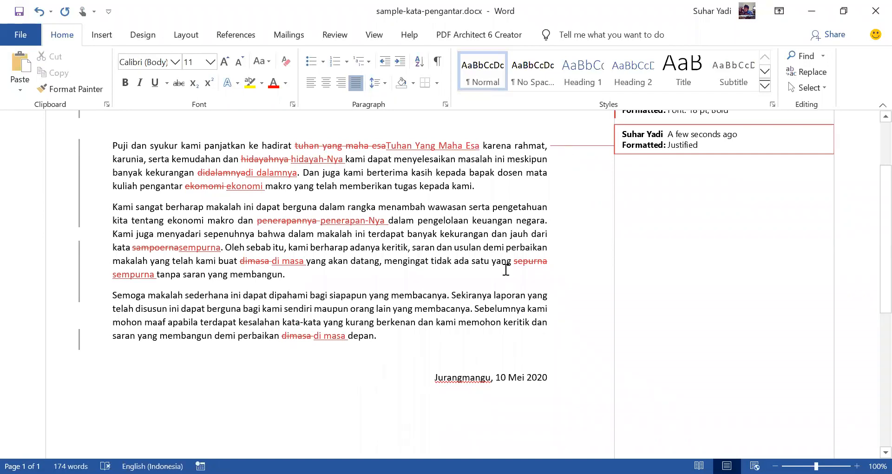
scroll(511, 292, "up", 2)
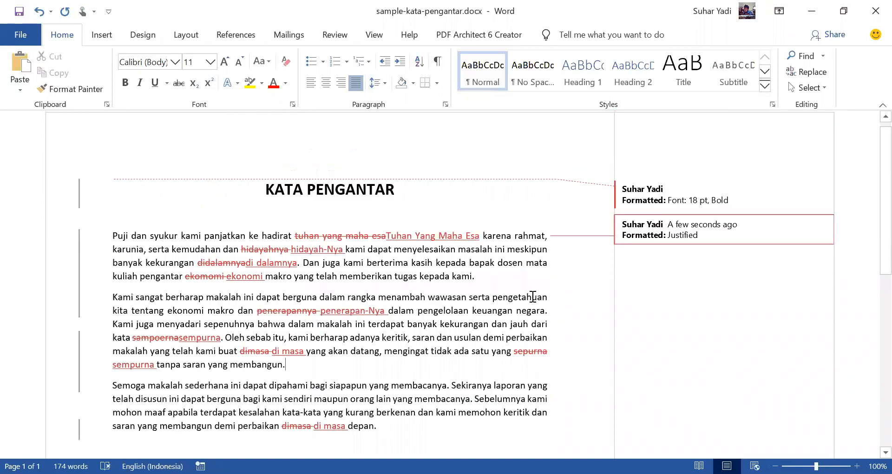
left_click(453, 286)
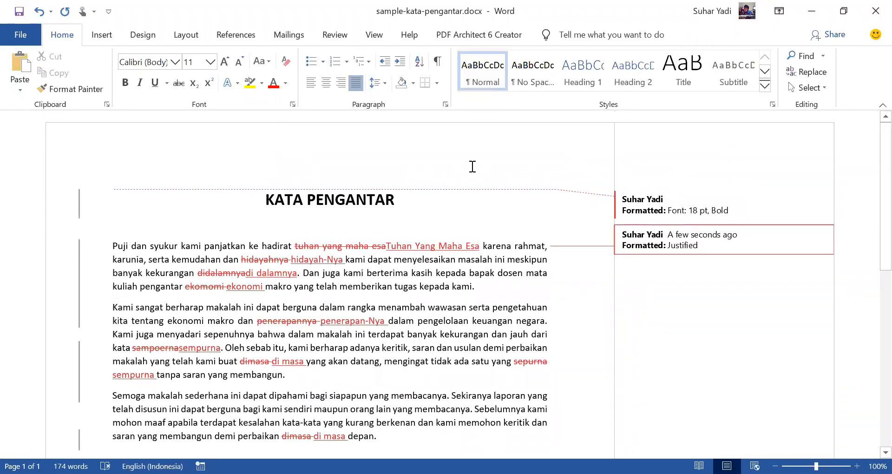
Step: Attach a new comment to the inserted word "penerapan-Nya" in the second paragraph
left_click(335, 35)
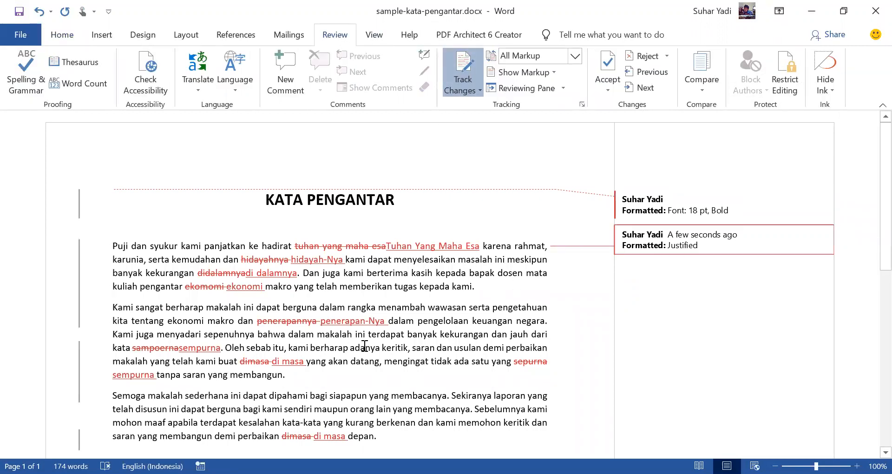
double_click(344, 321)
left_click(384, 321)
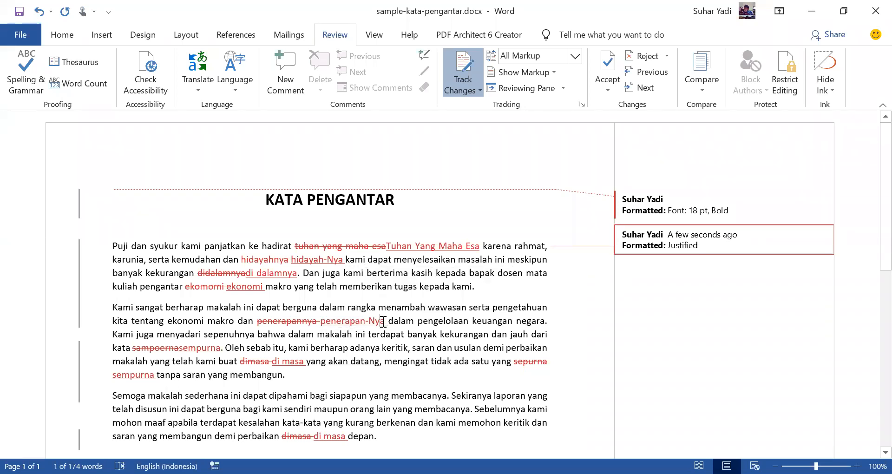
left_click(364, 322)
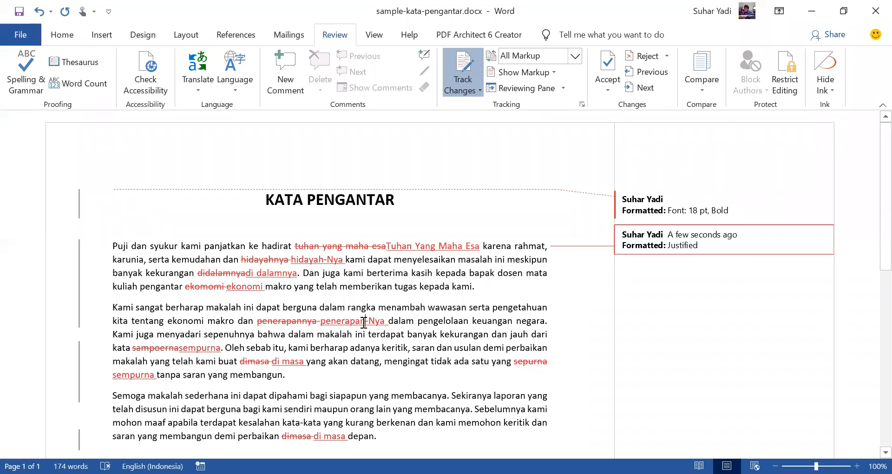
left_click_drag(321, 319, 391, 316)
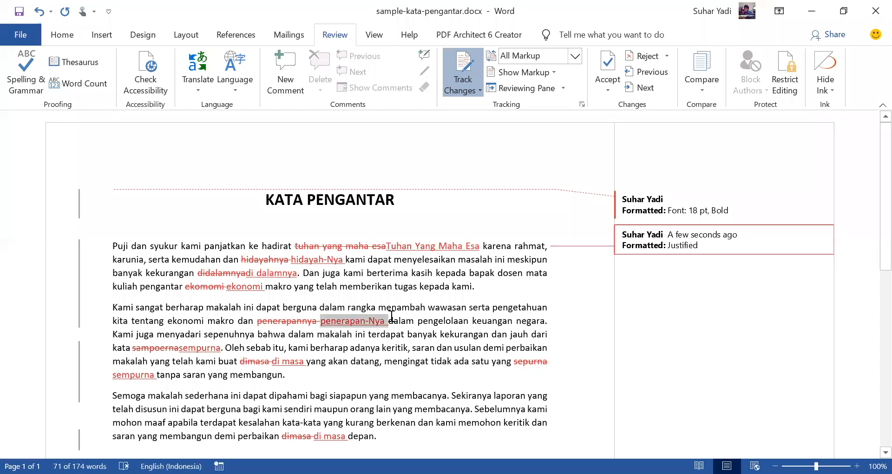
left_click(286, 70)
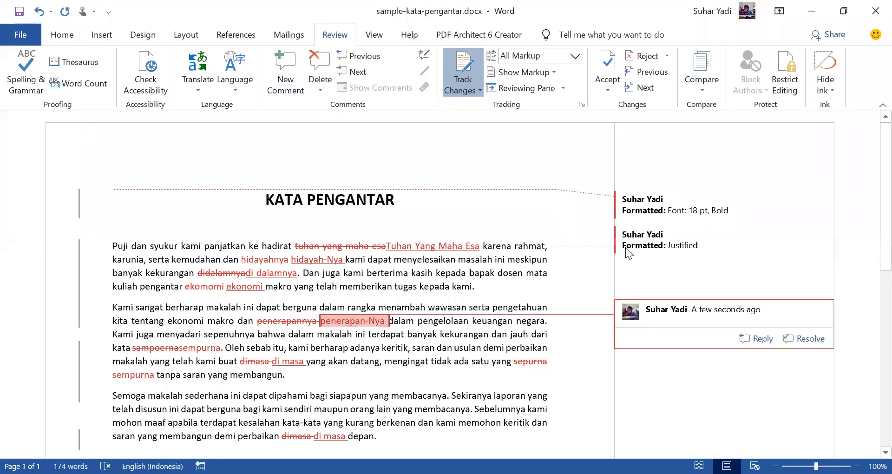
Step: Write "Yang bener apa sih? Penerapannya atau penerapan-Nya" as the text of the new comment
left_click(721, 315)
type("Yan")
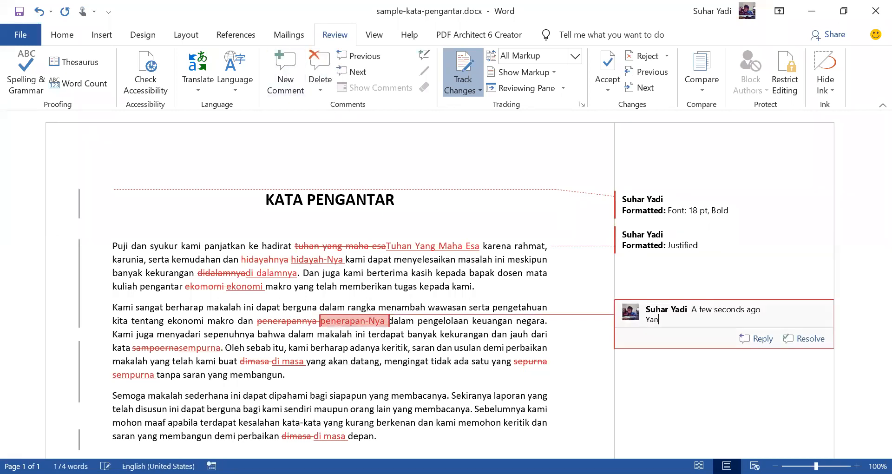
type("g bener apa sih? penerapannya aat")
key("BackSpace")
key("BackSpace")
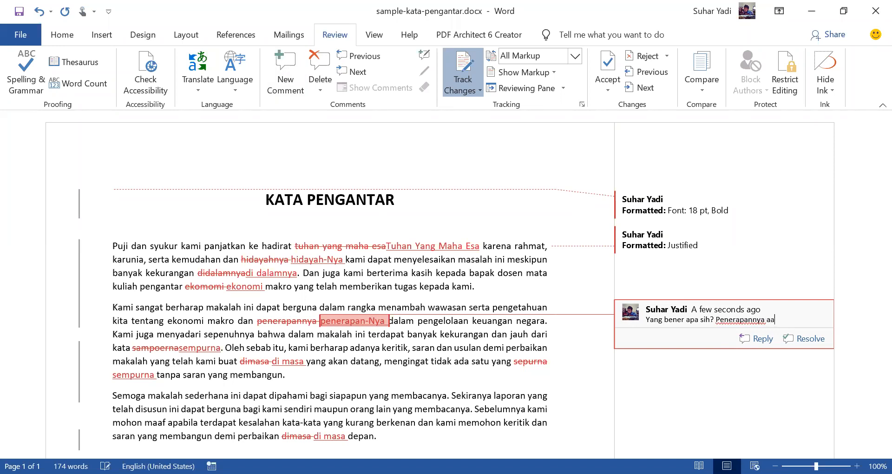
type("tau penerapann")
key("BackSpace")
type("-Nya")
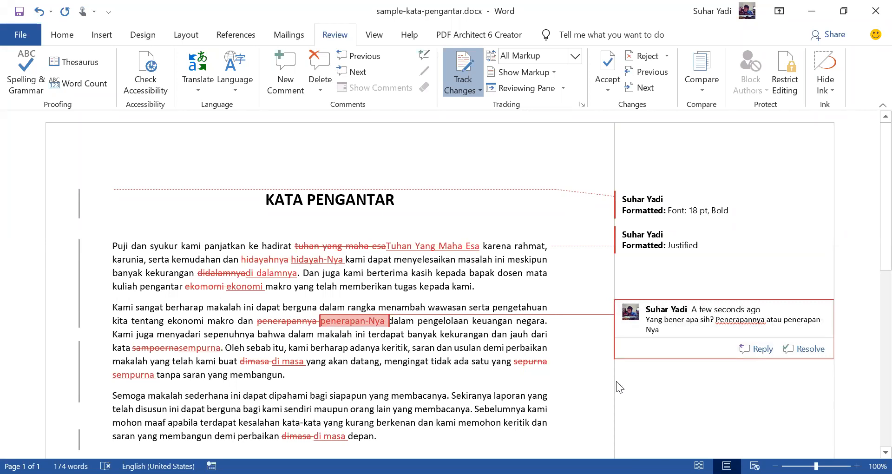
left_click(568, 272)
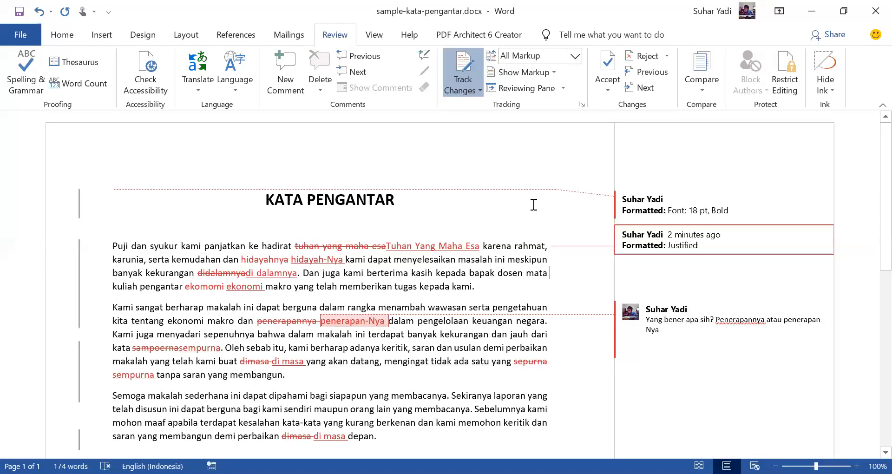
Step: Save a copy of the document as sample-kata-pengantar-2-edited.docx in the stan-2020 folder
left_click(54, 29)
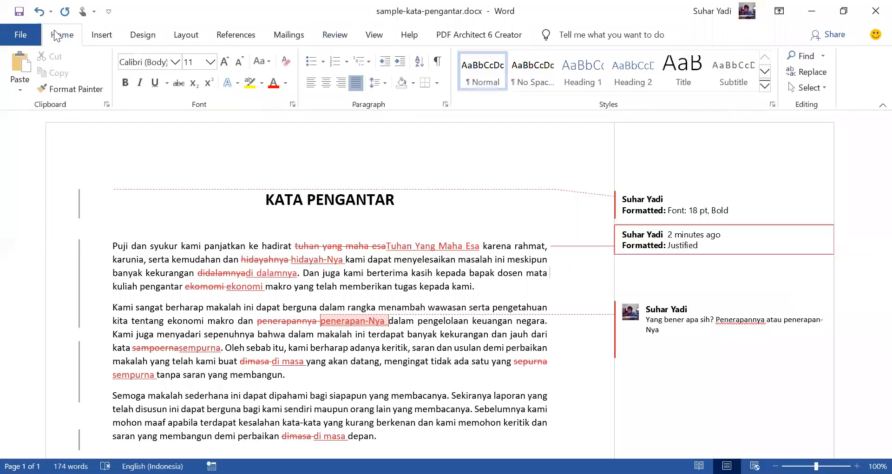
left_click(29, 34)
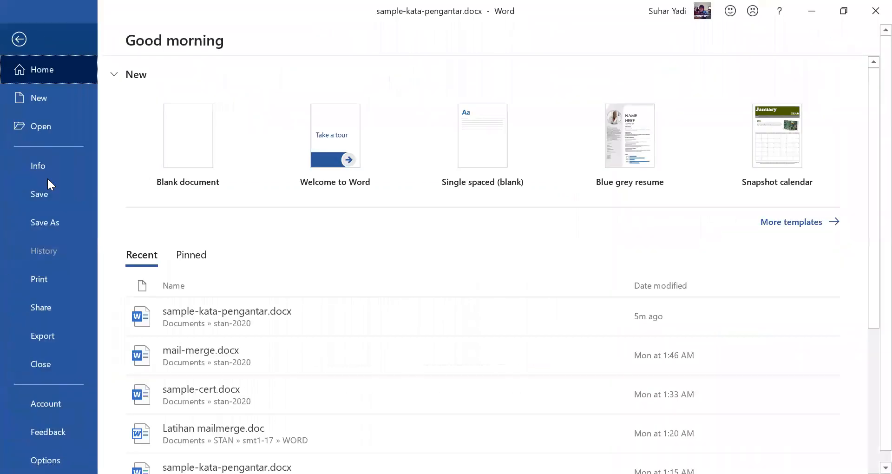
left_click(54, 221)
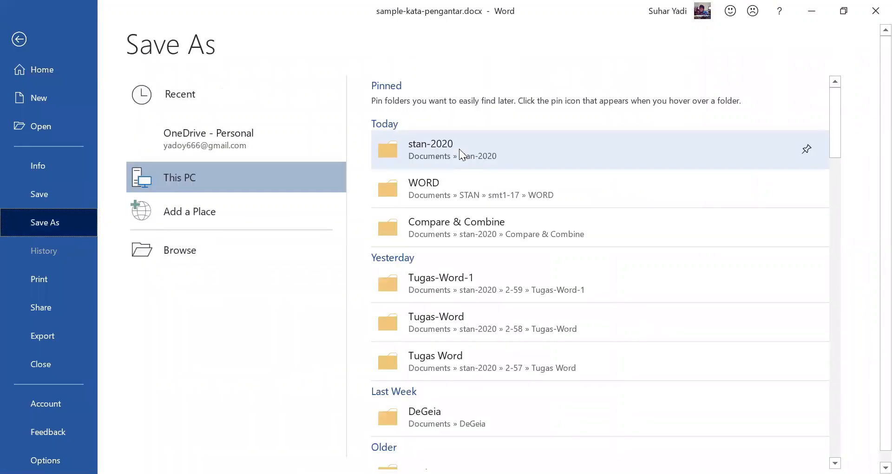
left_click(459, 149)
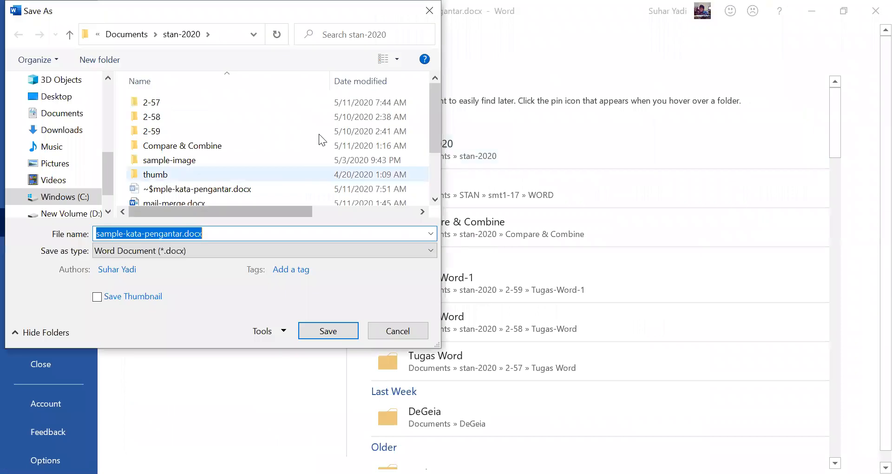
scroll(318, 137, "down", 2)
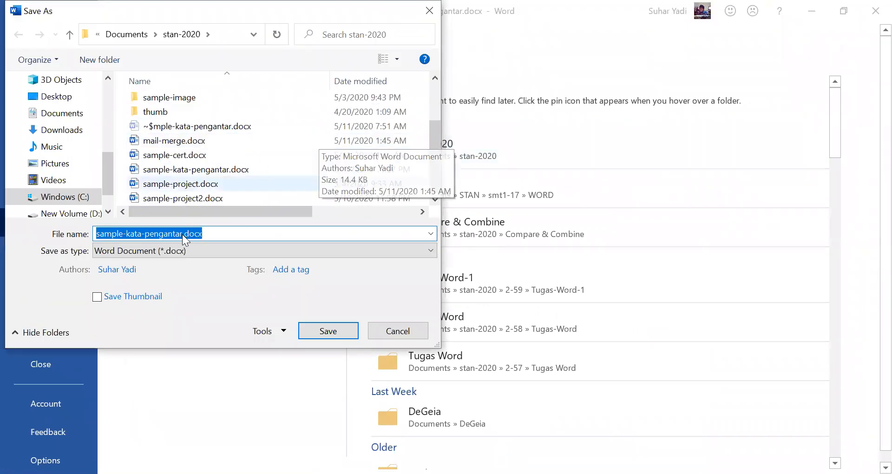
left_click(238, 236)
key("Left")
key("Left")
key("Left")
key("Left")
key("Left")
type("-2")
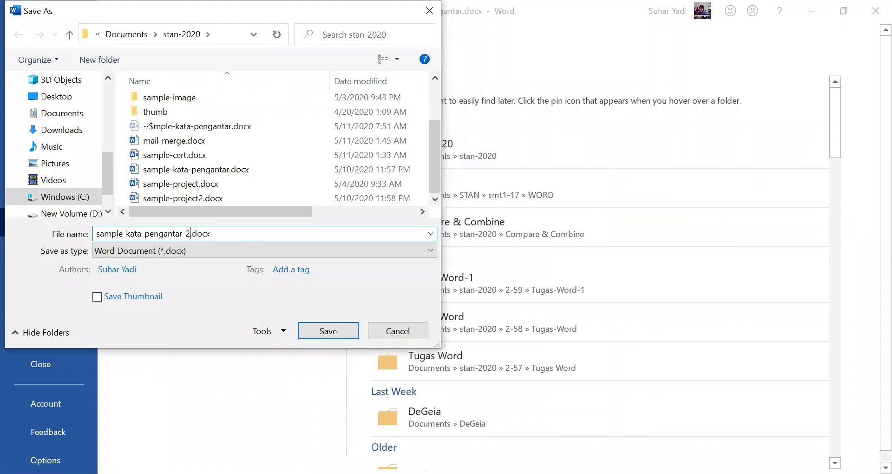
type("-edited")
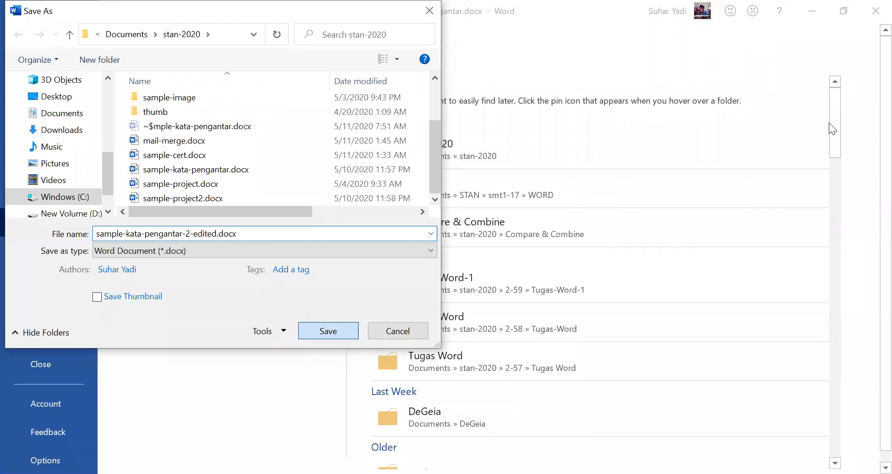
key("Return")
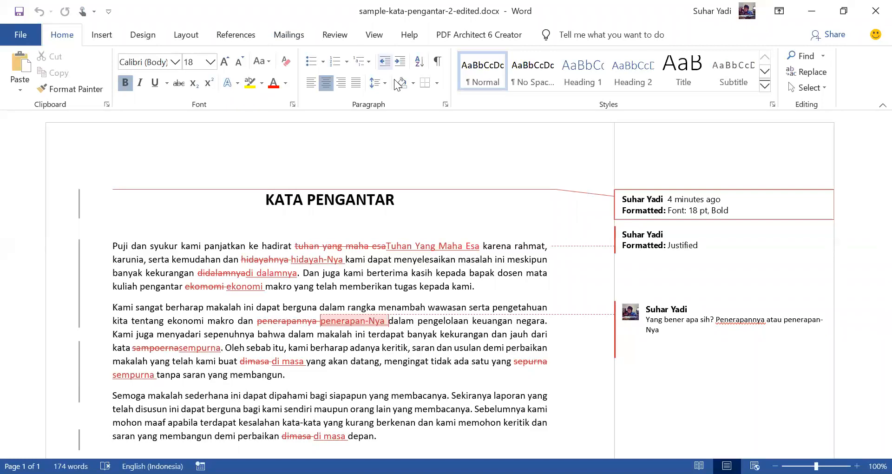
Step: Turn off Track Changes in the edited copy and open the change-tracking options
left_click(335, 35)
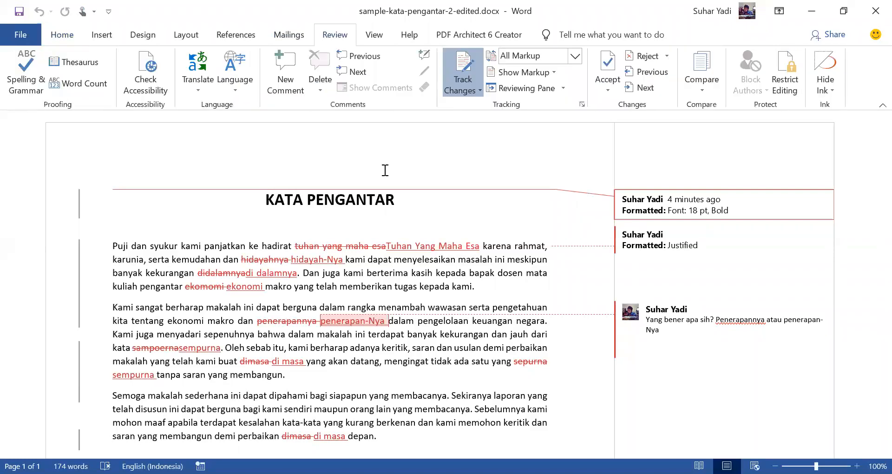
left_click(462, 64)
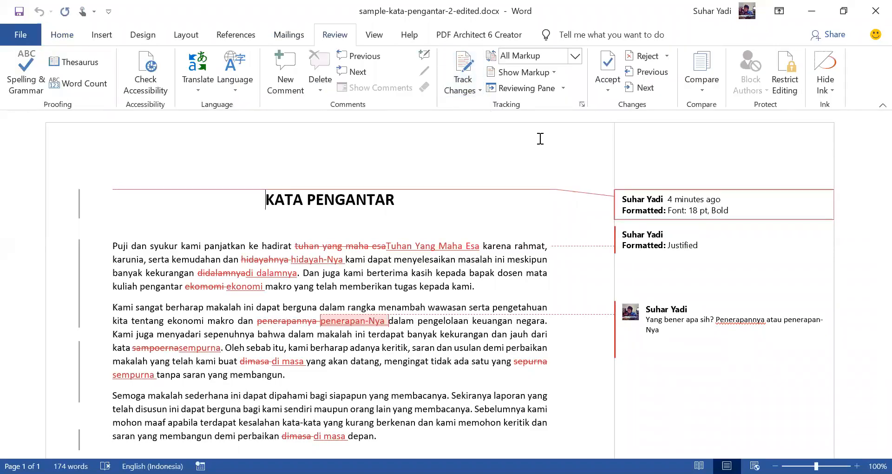
left_click(471, 93)
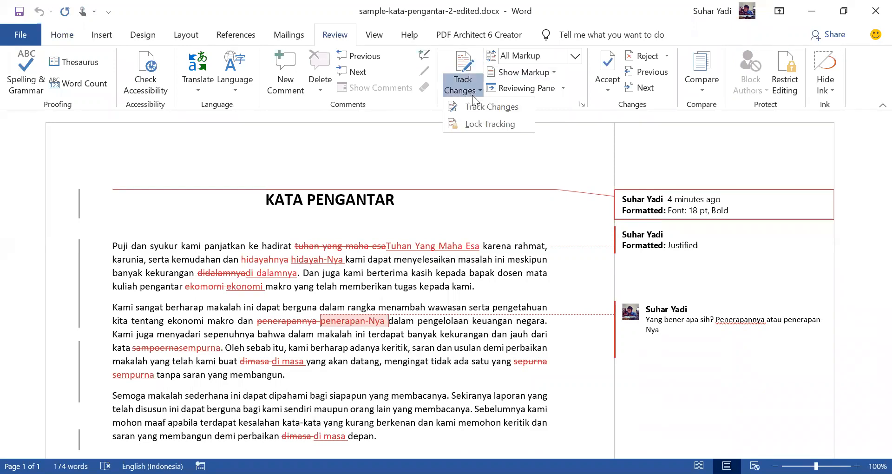
Step: Accept the tracked 18 pt bold formatting change on the KATA PENGANTAR title
left_click(538, 149)
left_click(640, 72)
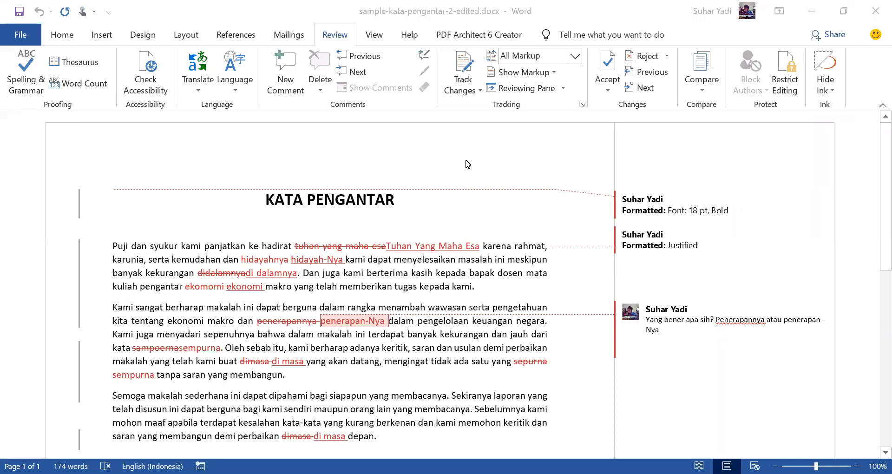
left_click(649, 77)
left_click(645, 88)
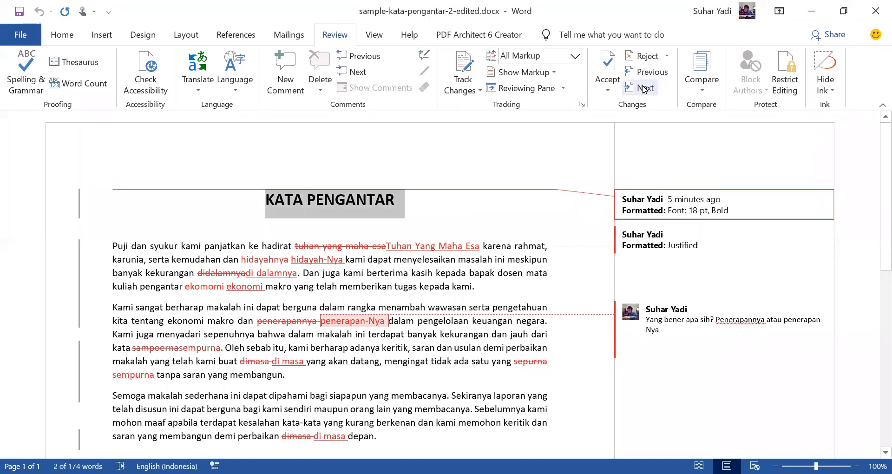
left_click(608, 65)
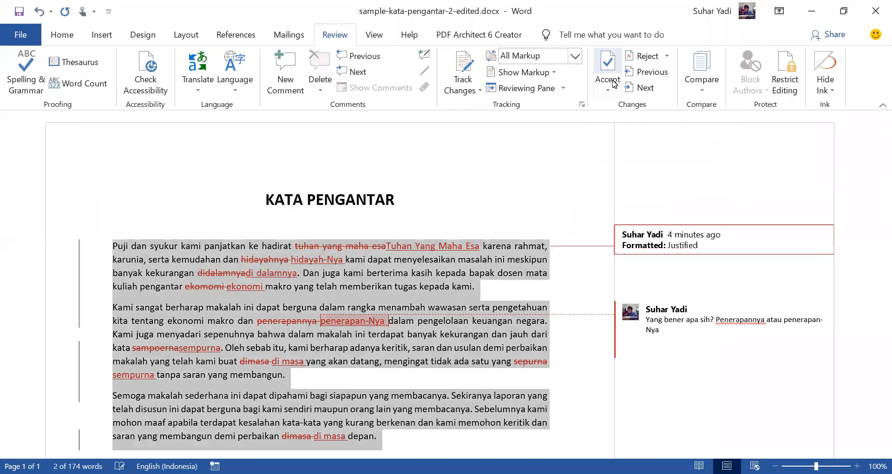
Step: Accept the tracked deletions of "tuhan yang maha esa" and "hidayahnya" in the first paragraph
left_click(641, 88)
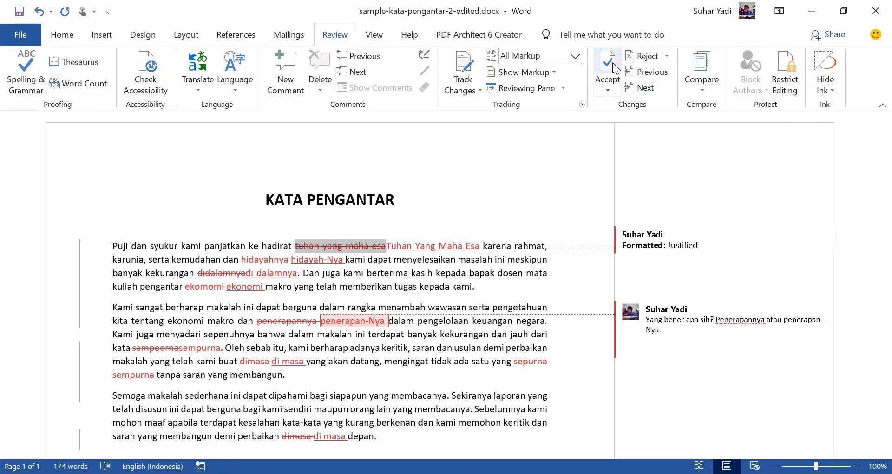
left_click(643, 90)
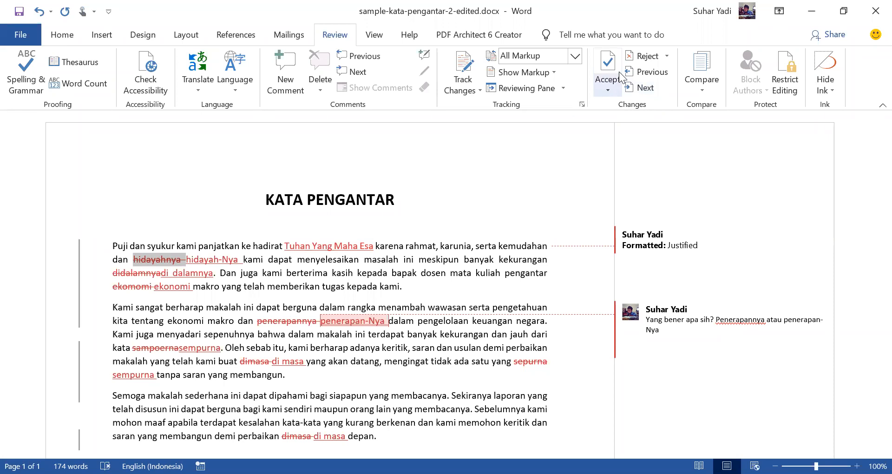
left_click(606, 64)
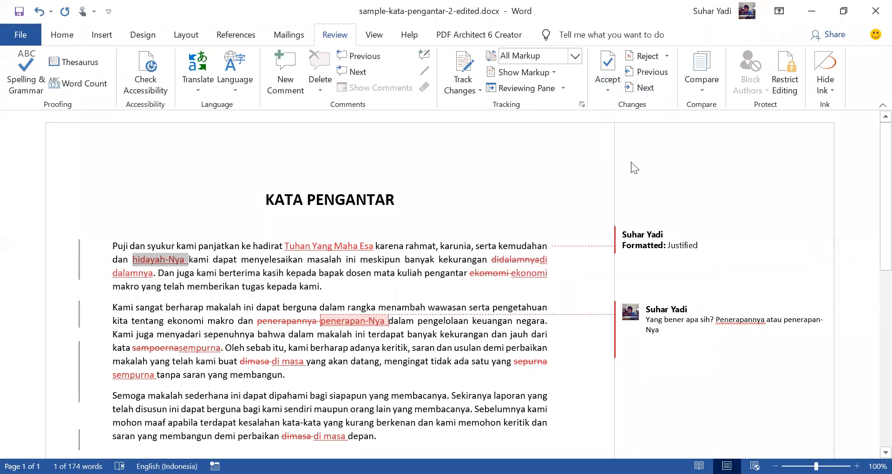
Step: Accept the tracked deletions of "didalamnya" and "ekomomi" in the first paragraph
left_click(637, 88)
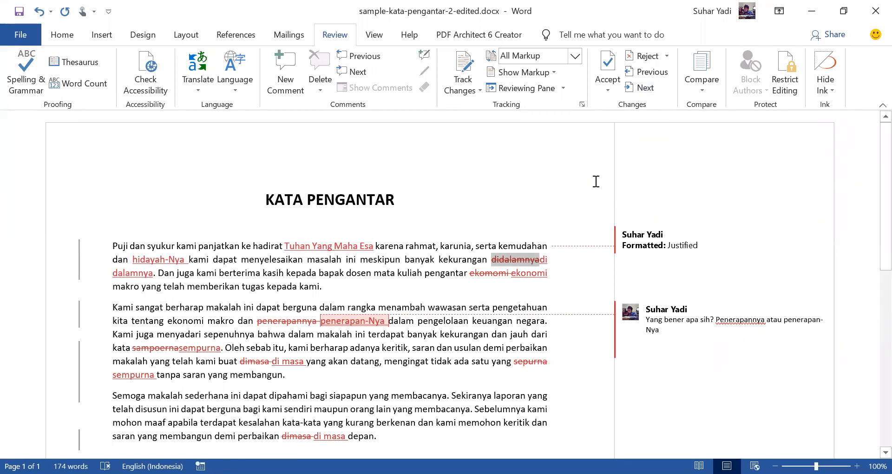
left_click(608, 65)
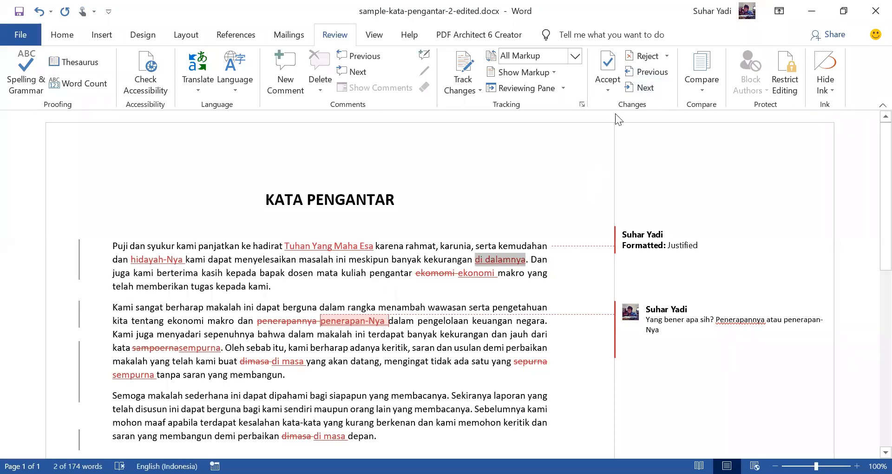
left_click(643, 73)
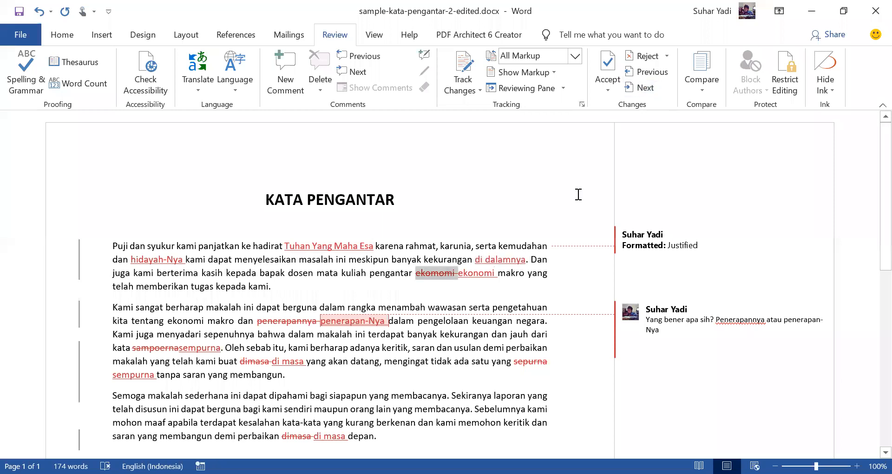
left_click(606, 67)
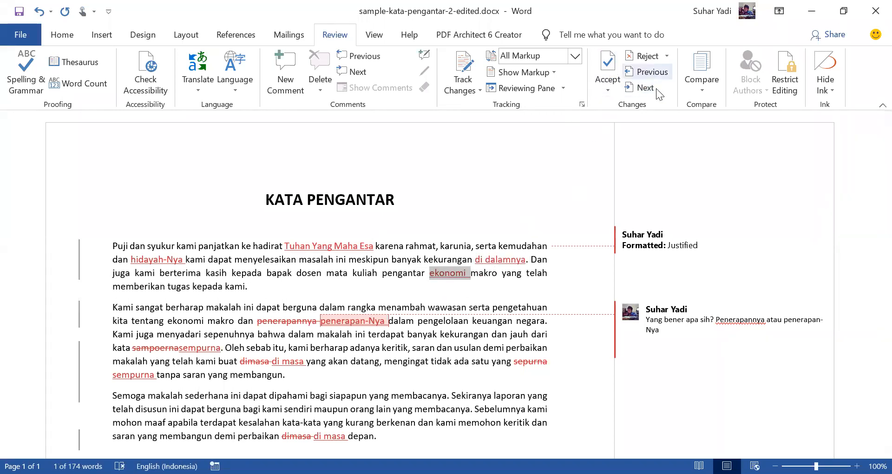
Step: Reject the tracked deletion of "penerapannya" in the second paragraph and remove the comment attached to "penerapan-Nya"
left_click(644, 88)
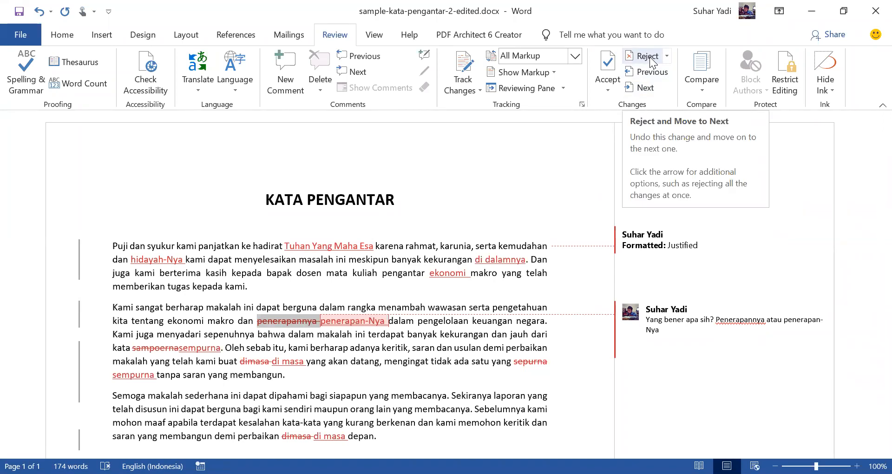
left_click(651, 60)
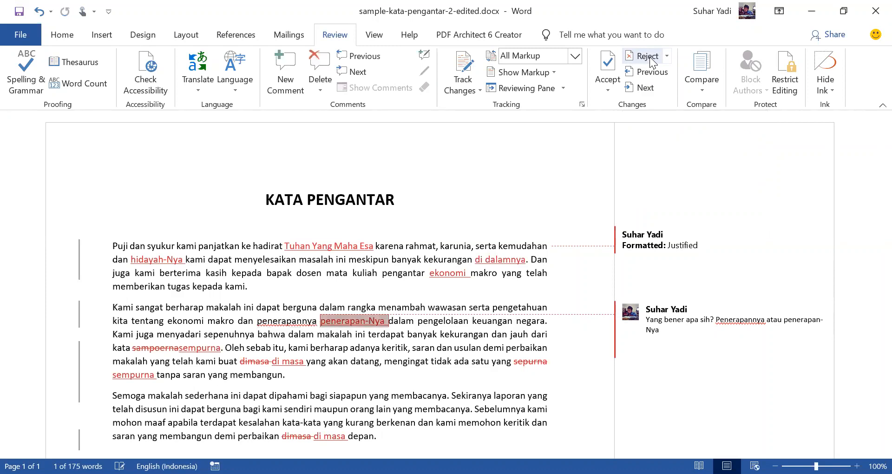
left_click(644, 88)
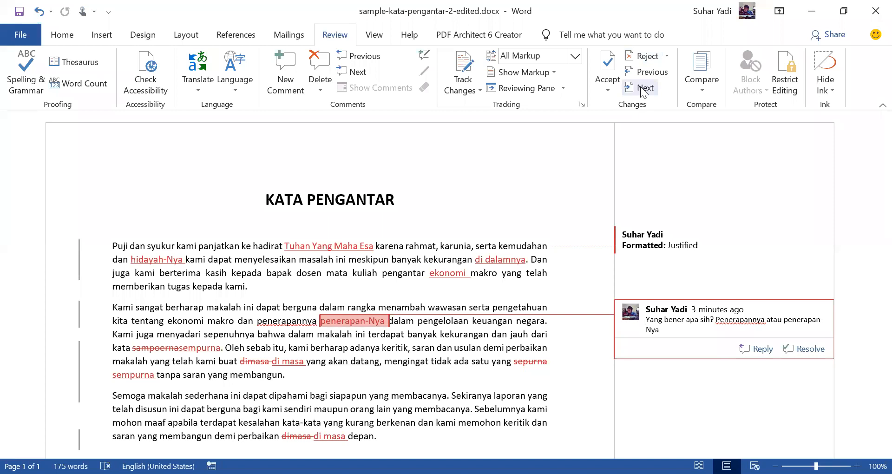
left_click(646, 57)
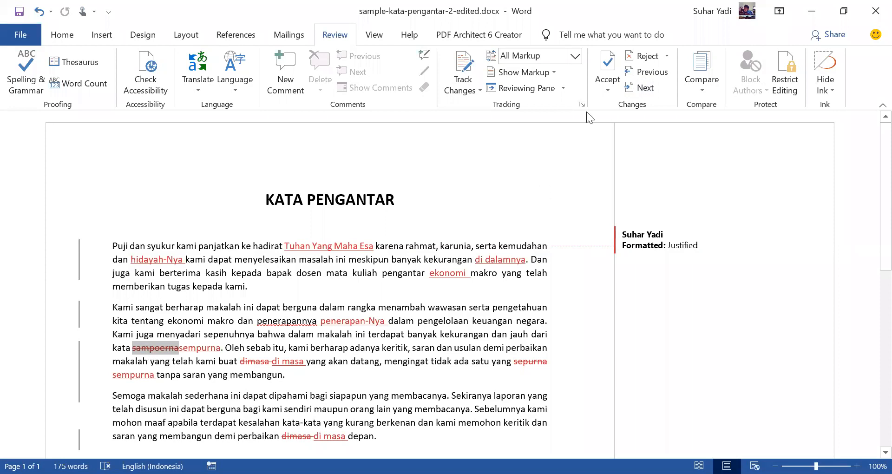
Step: Accept the tracked deletions of "sampoerna", "dimasa" and "sepurna" in the second paragraph
left_click(608, 65)
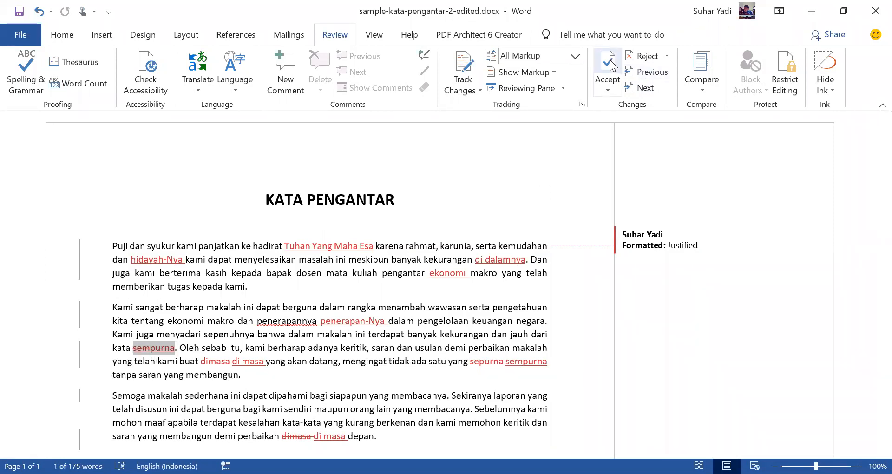
left_click(648, 87)
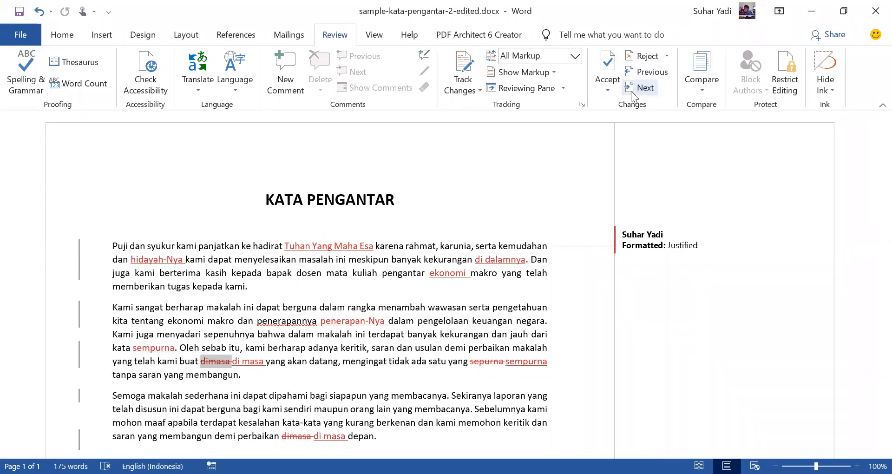
left_click(607, 65)
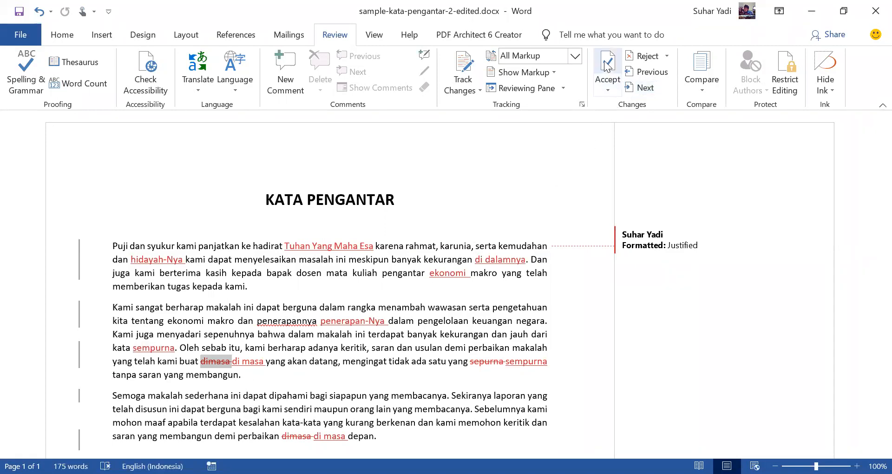
left_click(642, 88)
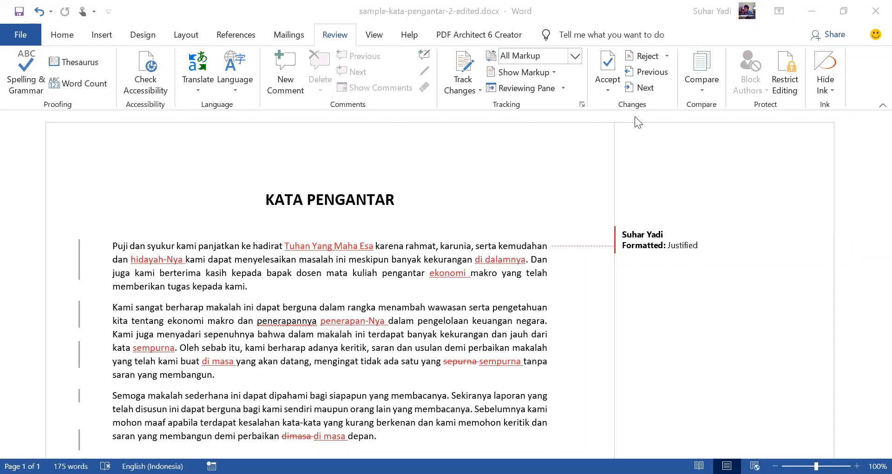
left_click(642, 85)
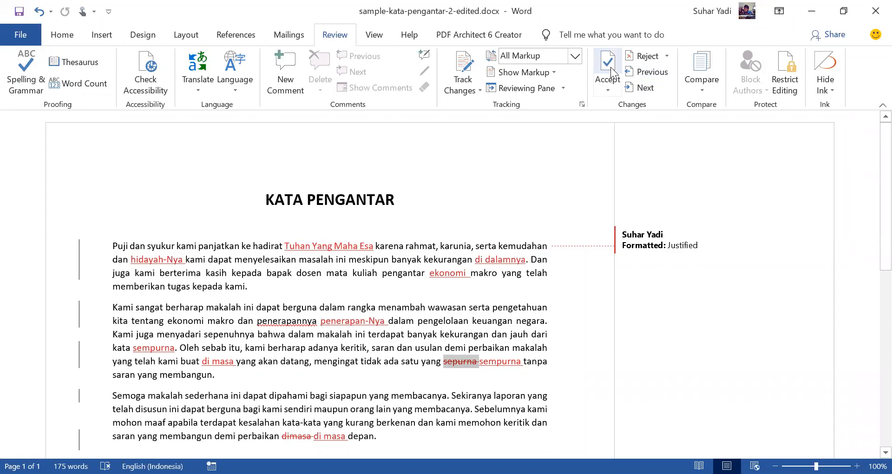
left_click(611, 67)
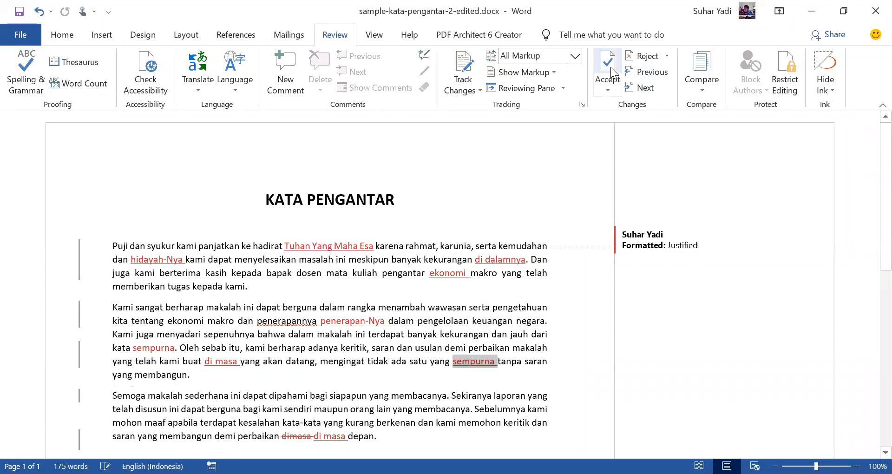
Step: Accept the tracked deletion of "dimasa" in the last sentence of the third paragraph
left_click(640, 88)
scroll(492, 207, "down", 1)
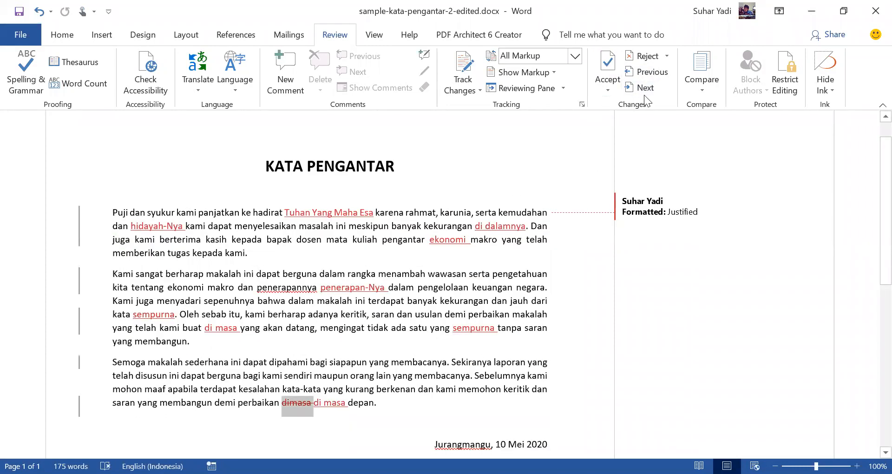
left_click(607, 65)
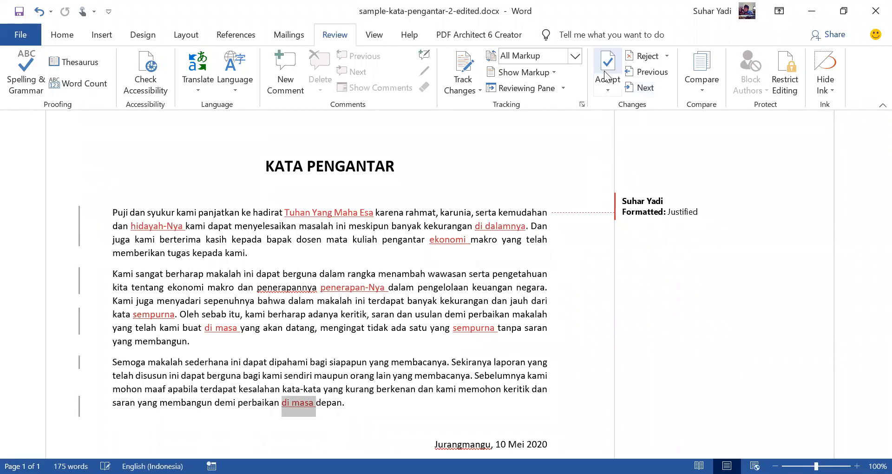
Step: Go back to the inserted word "penerapan-Nya" in the second paragraph and reject that insertion
left_click(455, 314)
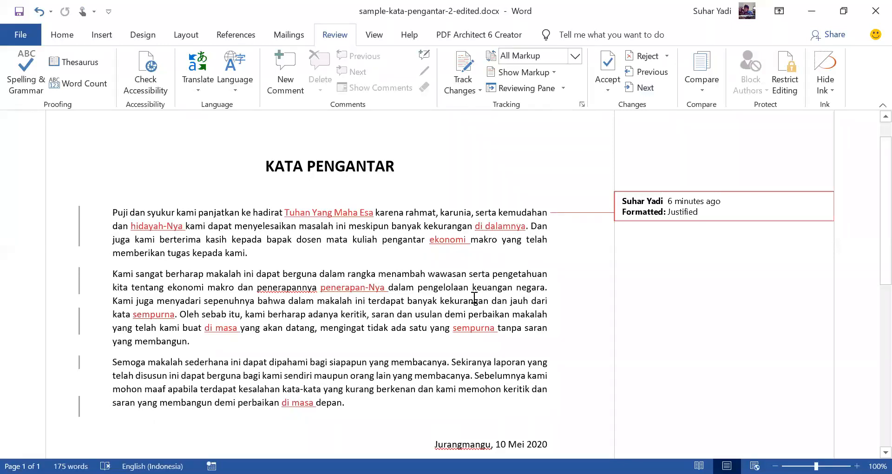
left_click(640, 72)
left_click(640, 72)
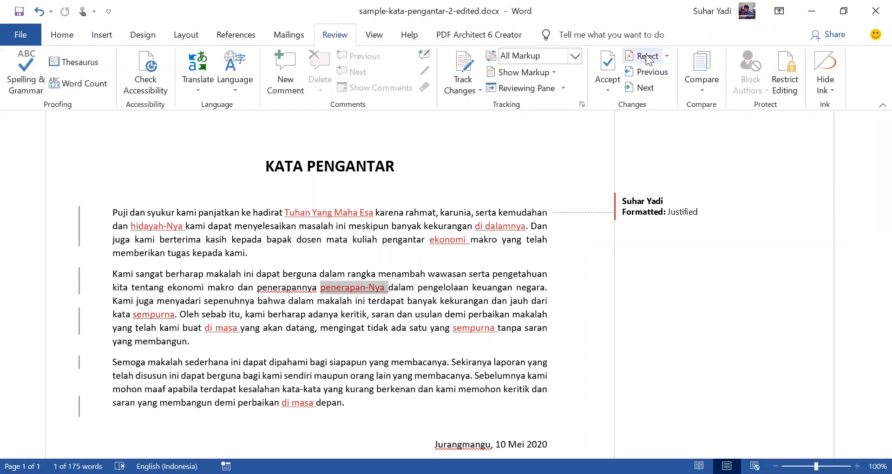
left_click(647, 57)
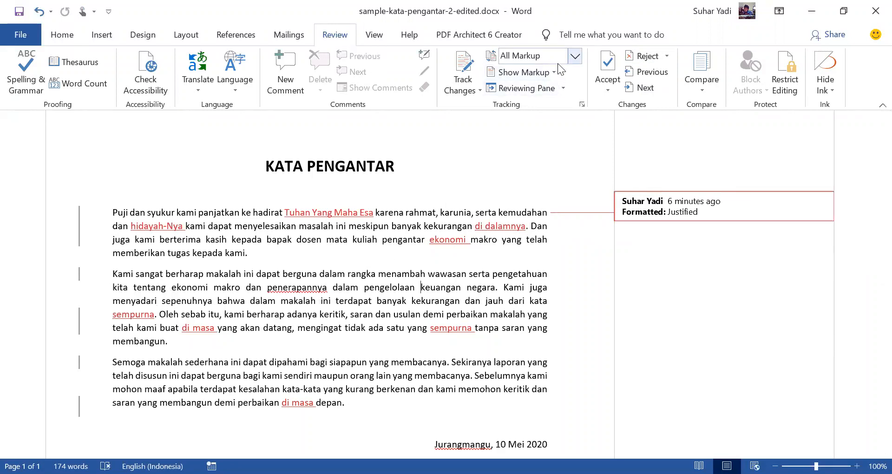
Step: Save the edited document with its reviewed changes under the current file name
scroll(549, 245, "down", 1)
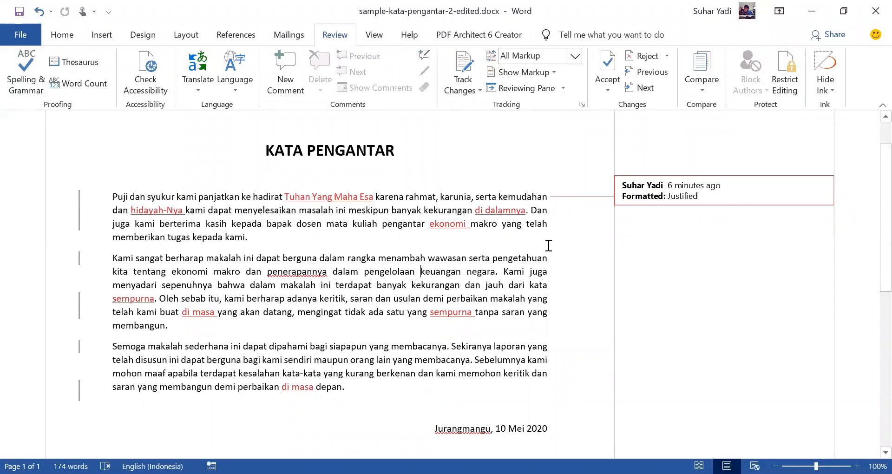
scroll(546, 241, "up", 3)
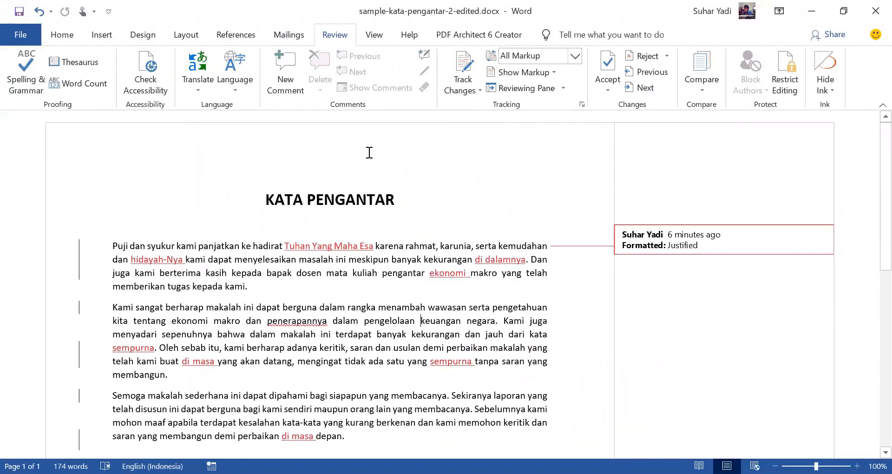
left_click(18, 19)
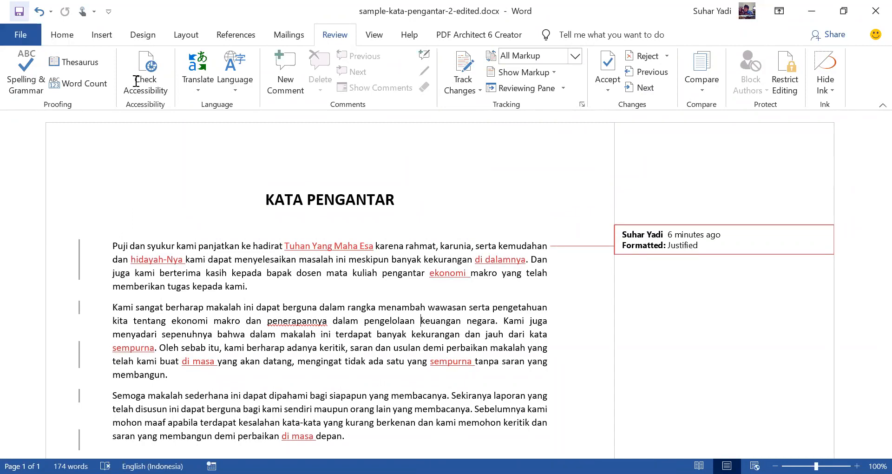
scroll(514, 336, "down", 1)
scroll(534, 279, "up", 1)
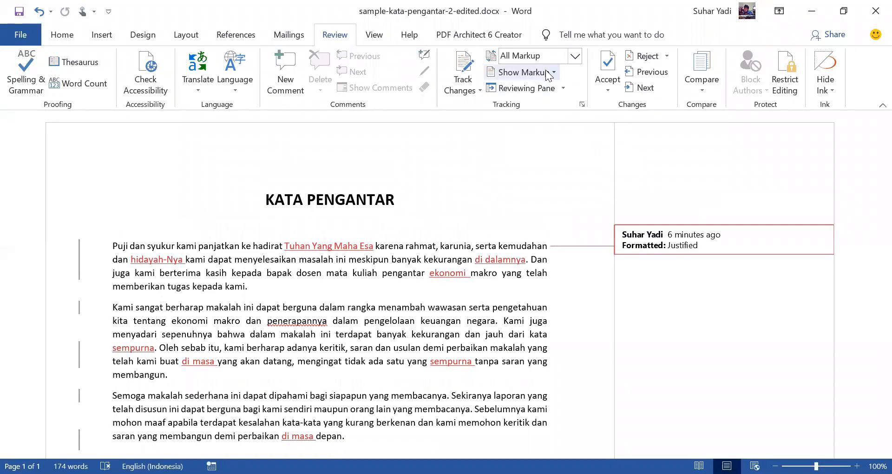
Step: Switch the display of tracked changes to Simple Markup and back to All Markup
left_click(79, 269)
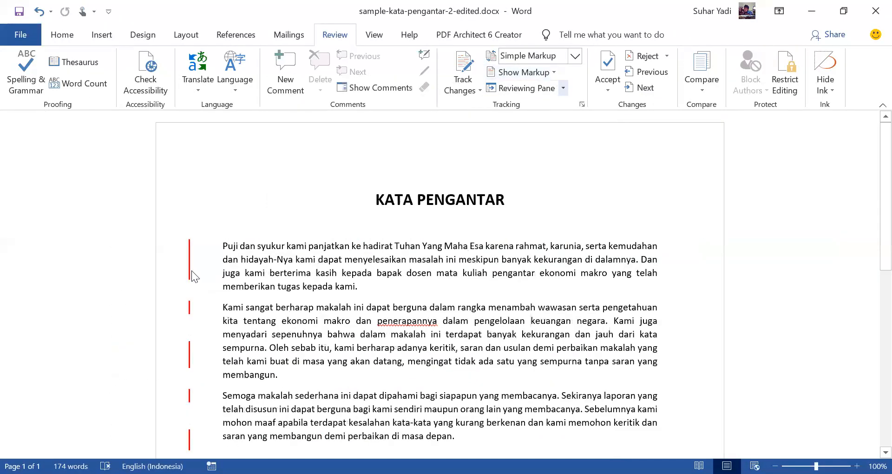
left_click(189, 268)
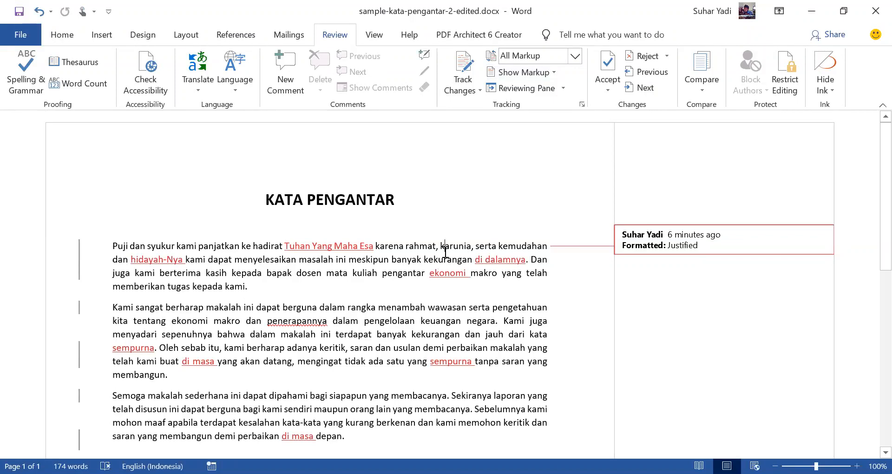
scroll(496, 222, "down", 1)
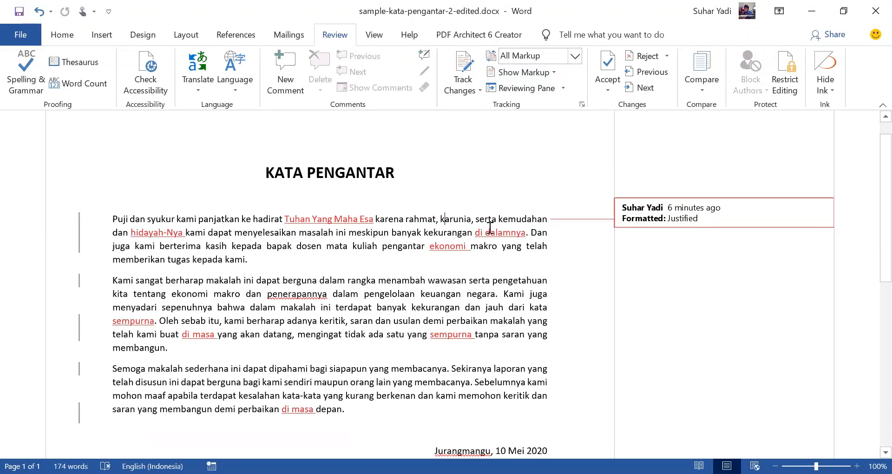
scroll(490, 228, "down", 1)
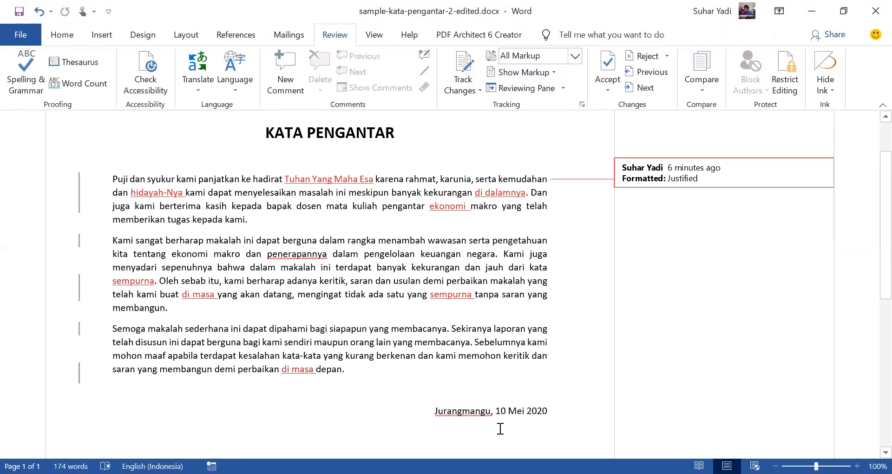
scroll(478, 279, "up", 2)
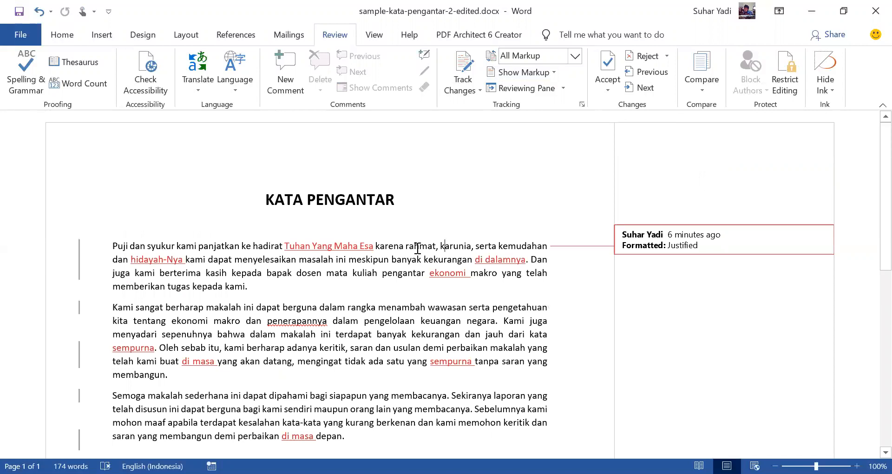
mouse_move(417, 248)
mouse_move(345, 247)
mouse_move(527, 314)
mouse_move(355, 278)
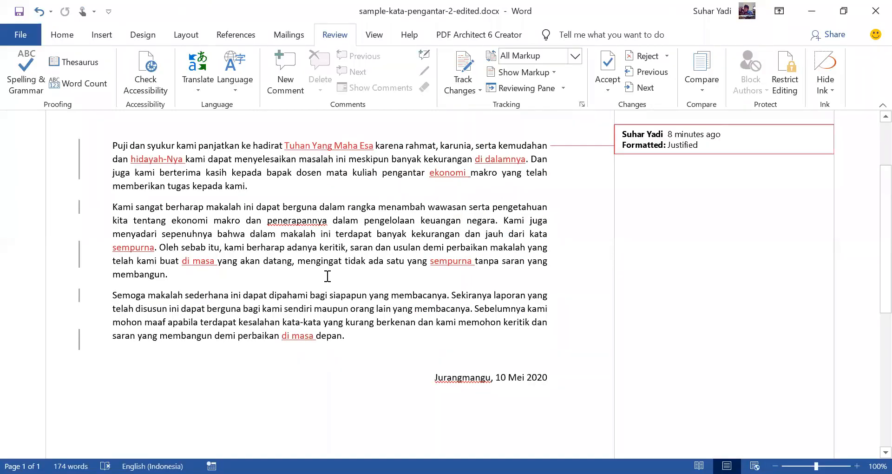
left_click(328, 276)
scroll(541, 299, "up", 1)
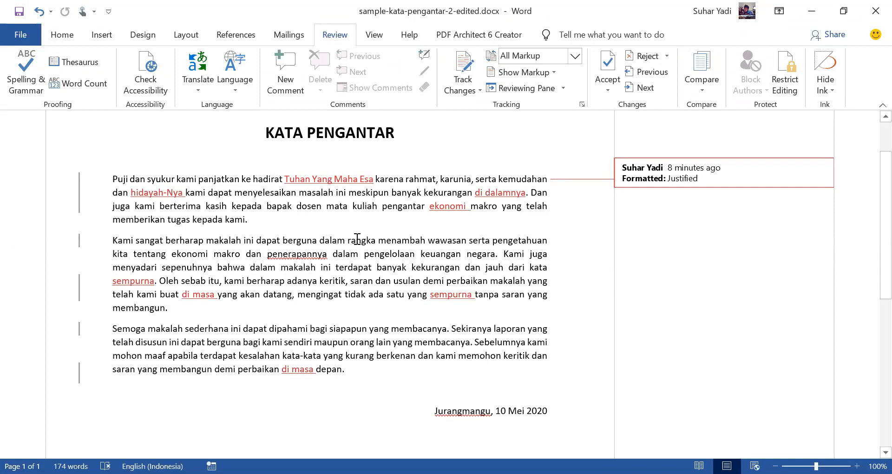
mouse_move(356, 238)
mouse_move(350, 301)
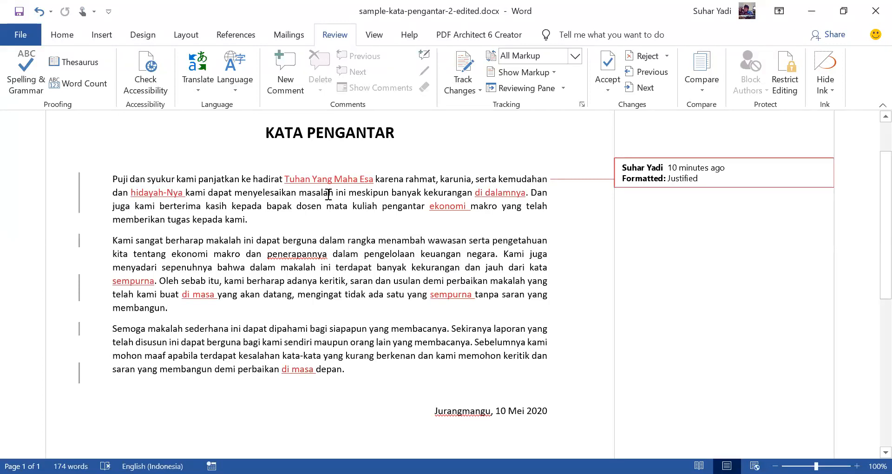
left_click(705, 89)
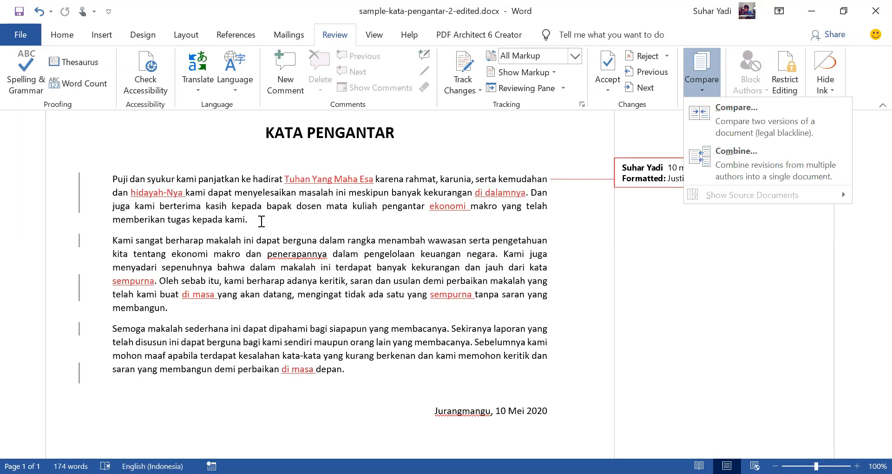
left_click(261, 221)
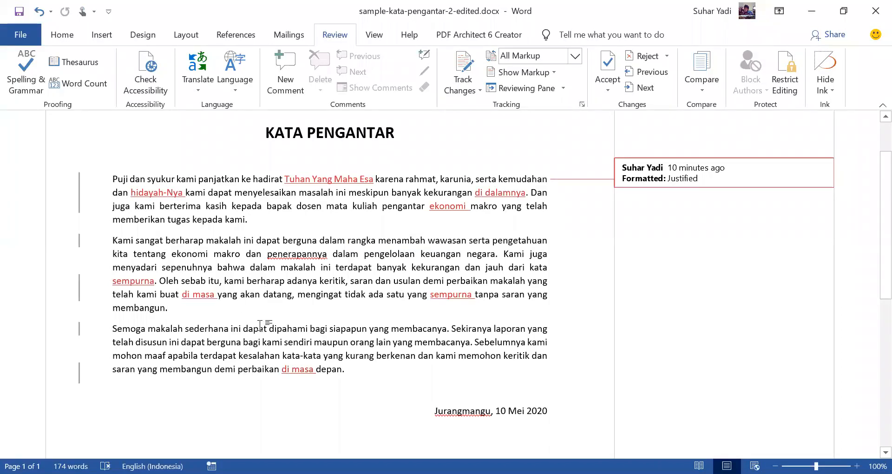
Step: Insert three sample paragraphs of two sentences each between the second and third paragraphs using =rand(3,2)
key("Return")
key("Return")
key("Return")
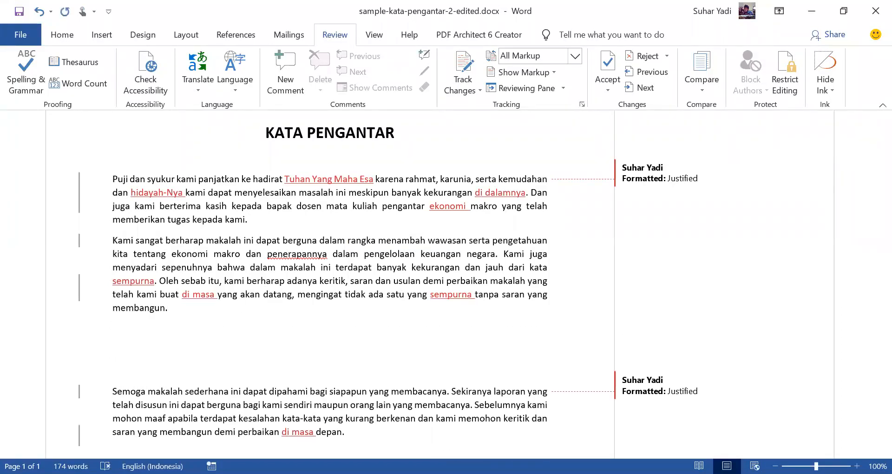
key("BackSpace")
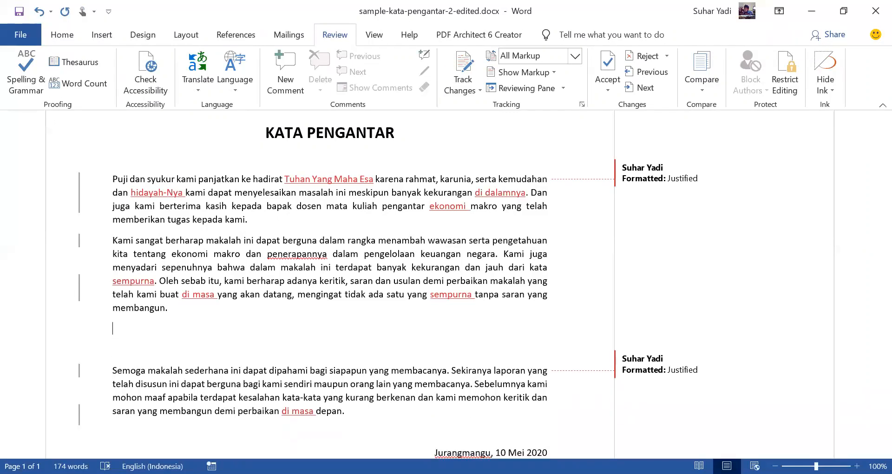
key("Delete")
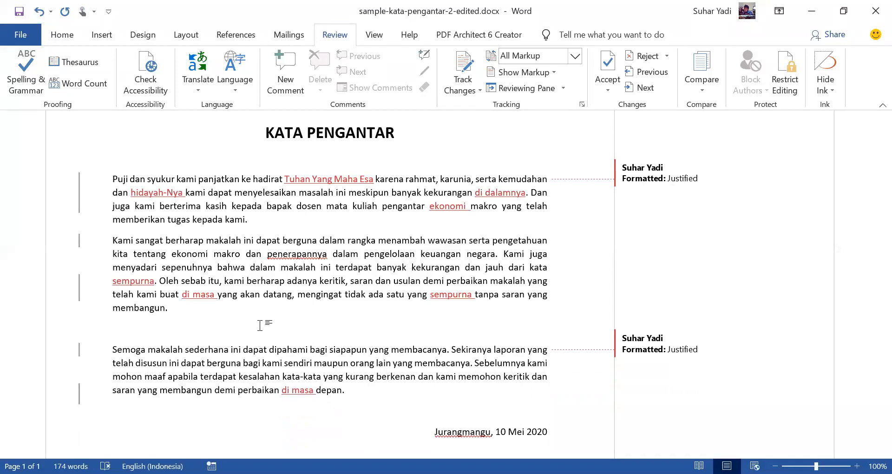
type("=rand(3,2)")
key("Return")
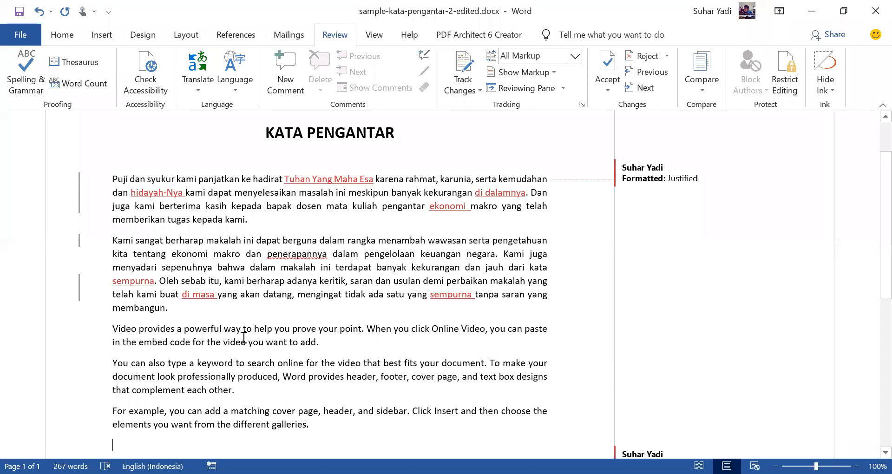
Step: Remove the leftover empty line between the last sample paragraph and the paragraph starting "Semoga makalah"
scroll(324, 341, "down", 2)
left_click(356, 358)
key("Delete")
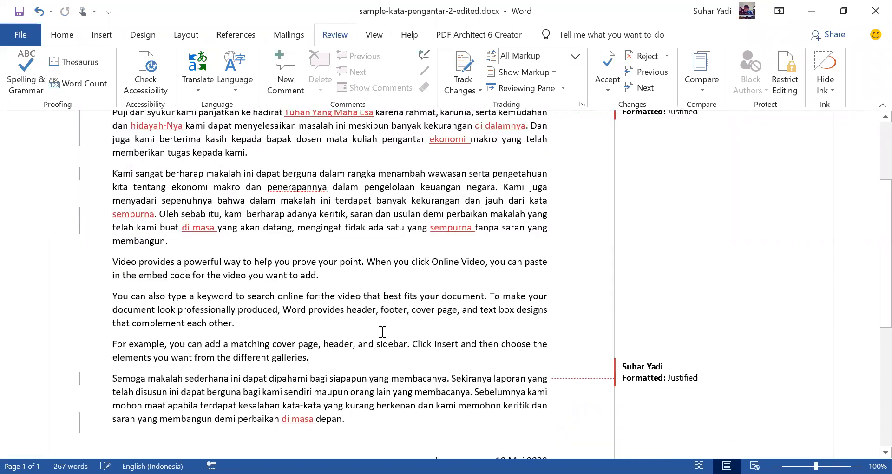
scroll(461, 276, "up", 4)
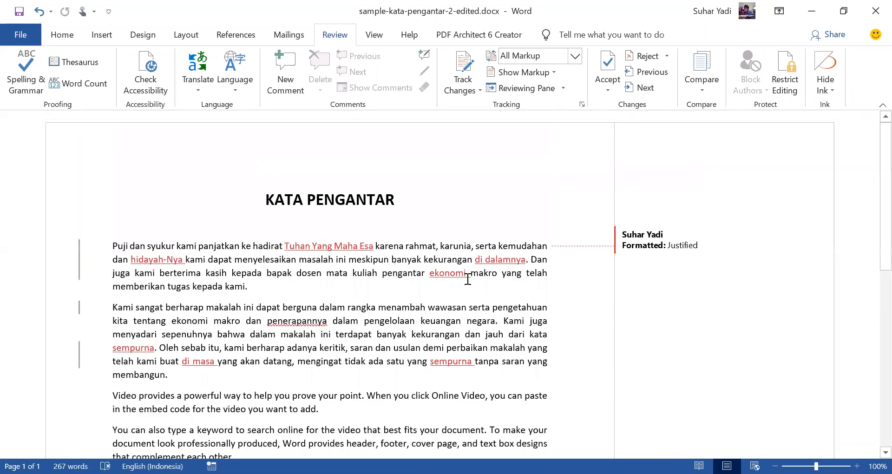
scroll(503, 263, "down", 2)
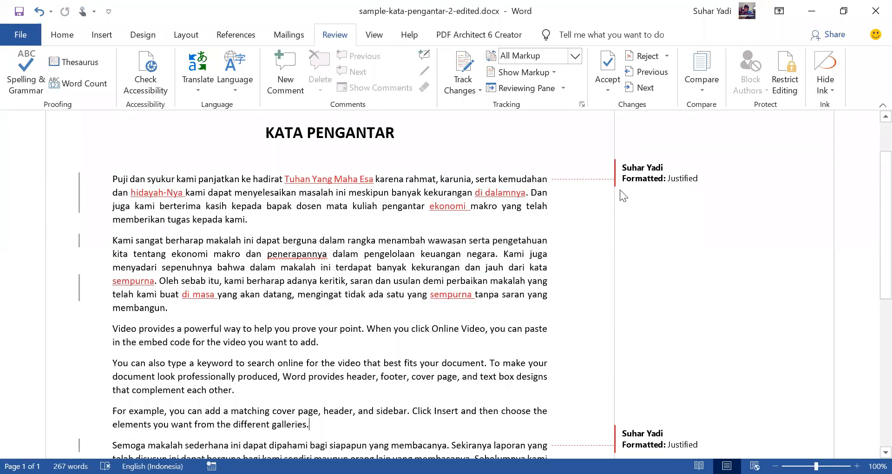
Step: Start a document comparison and choose sample-kata-pengantar.docx from the stan-2020 folder as the original document
left_click(702, 86)
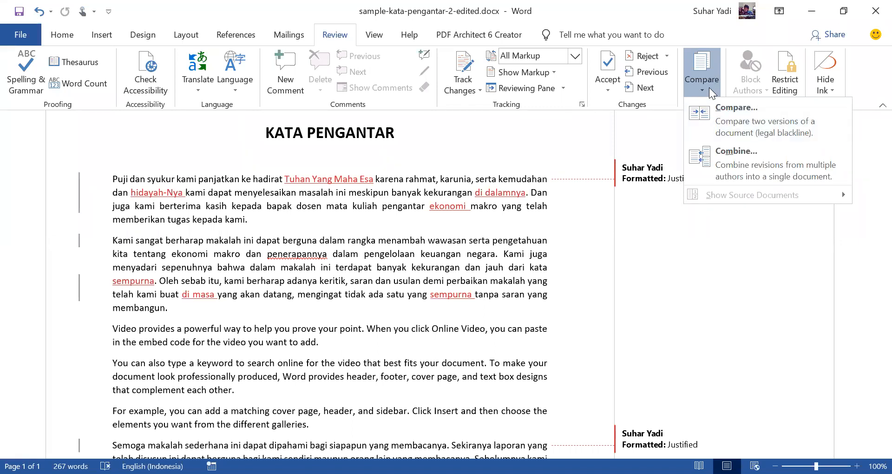
left_click(729, 125)
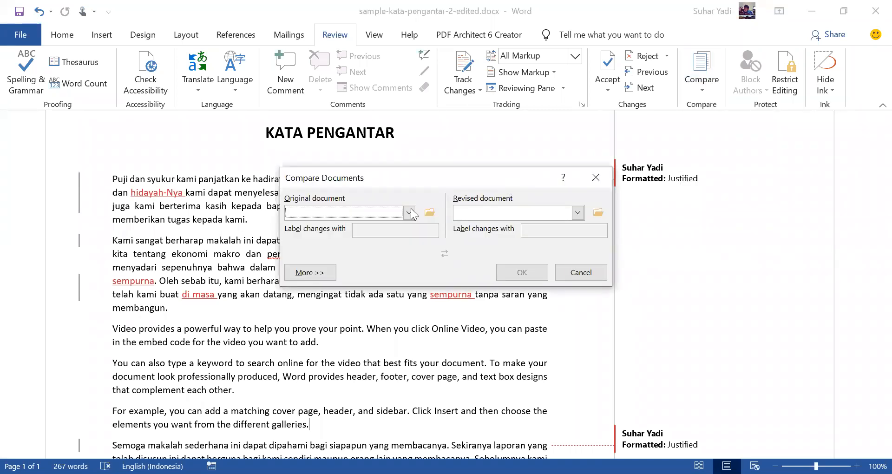
left_click(429, 213)
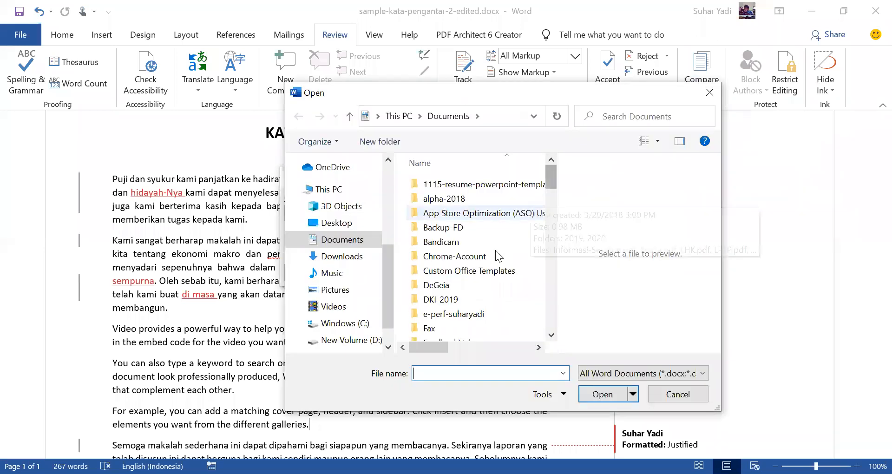
scroll(495, 250, "down", 10)
scroll(486, 219, "up", 12)
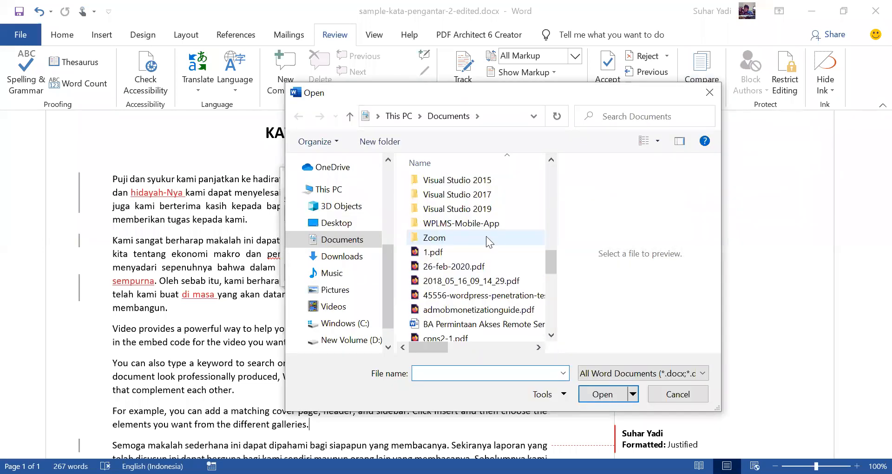
scroll(478, 248, "down", 8)
double_click(504, 232)
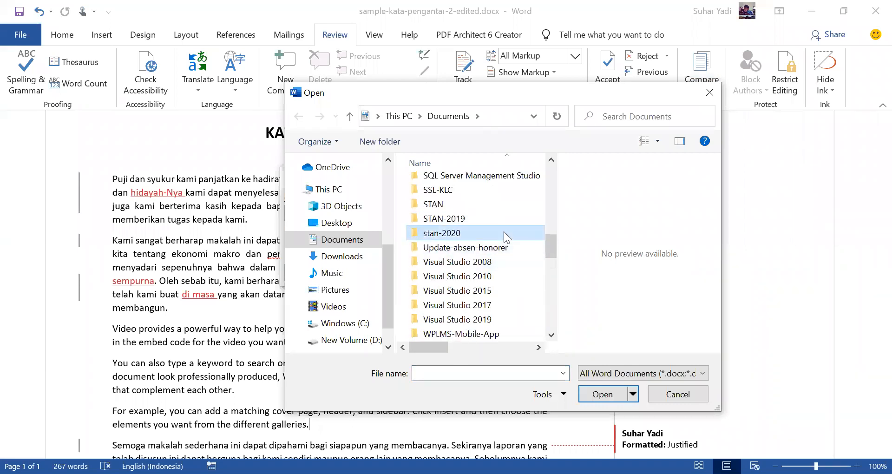
scroll(497, 260, "down", 1)
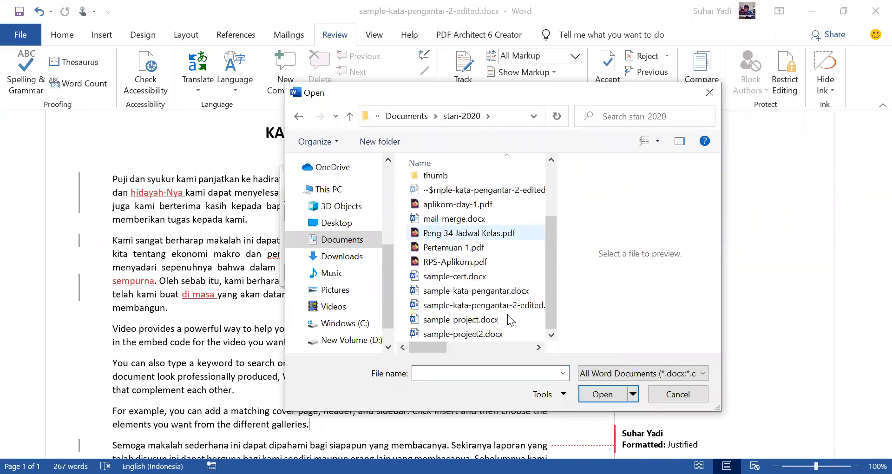
left_click(493, 291)
left_click(604, 394)
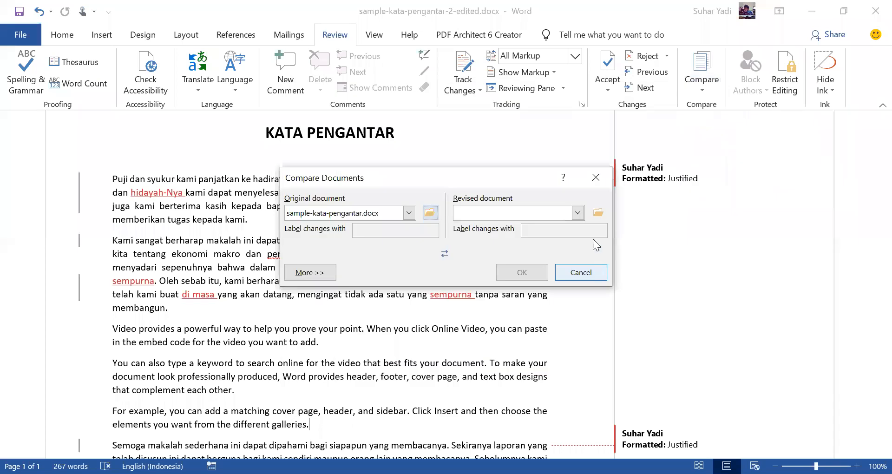
Step: Try to compare the original with sample-kata-pengantar-2-edited.docx as the revised document, decline to continue, and close the document
left_click(598, 213)
left_click_drag(549, 225, 548, 302)
left_click(457, 307)
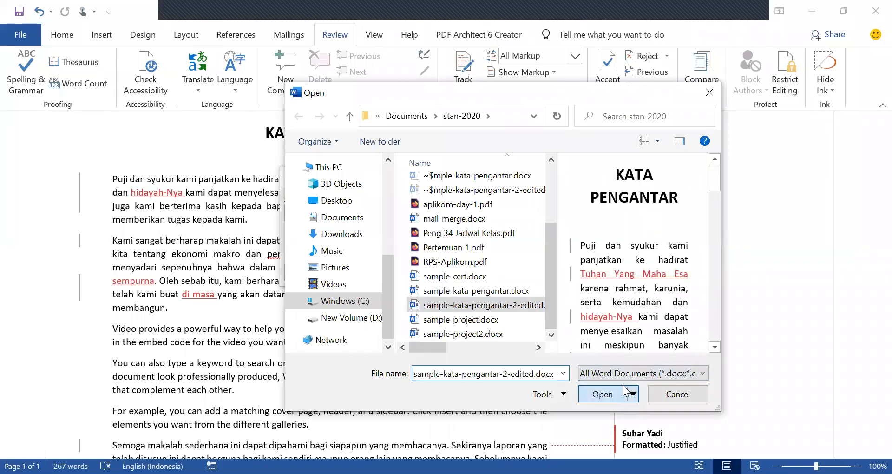
left_click(602, 394)
left_click(531, 273)
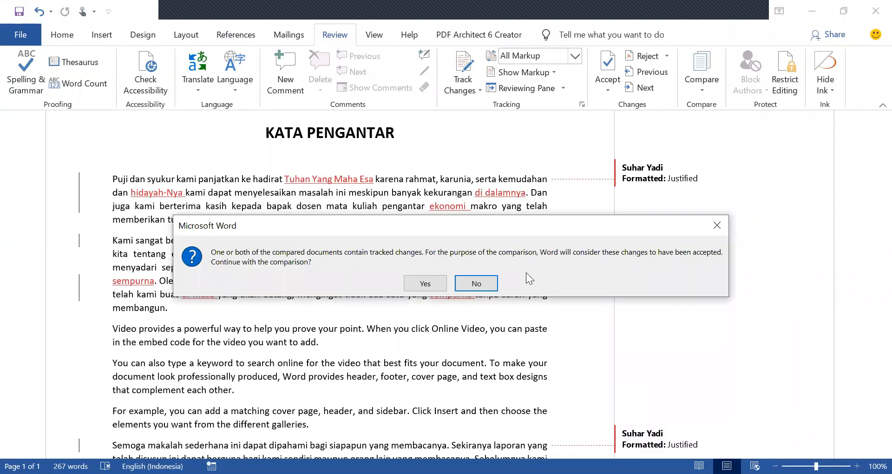
left_click(488, 285)
left_click(872, 19)
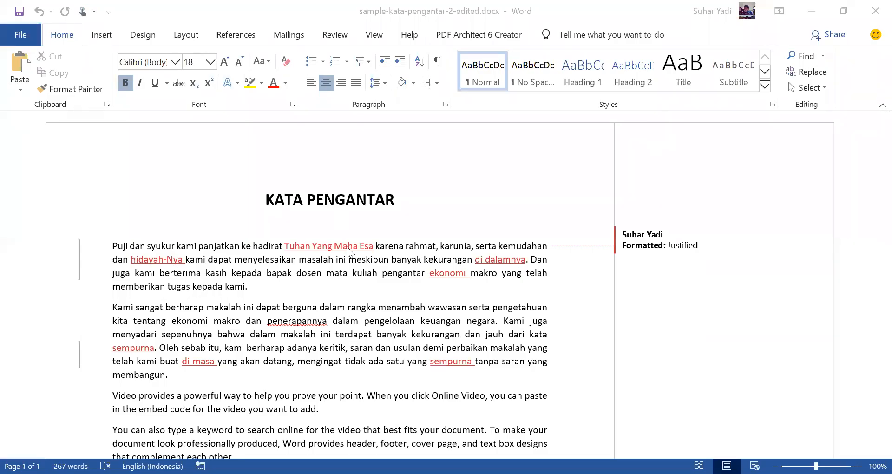
Step: Show the list of tracked revisions beside the reopened document and examine its insertions and formatting changes
scroll(344, 251, "down", 3)
scroll(344, 250, "up", 3)
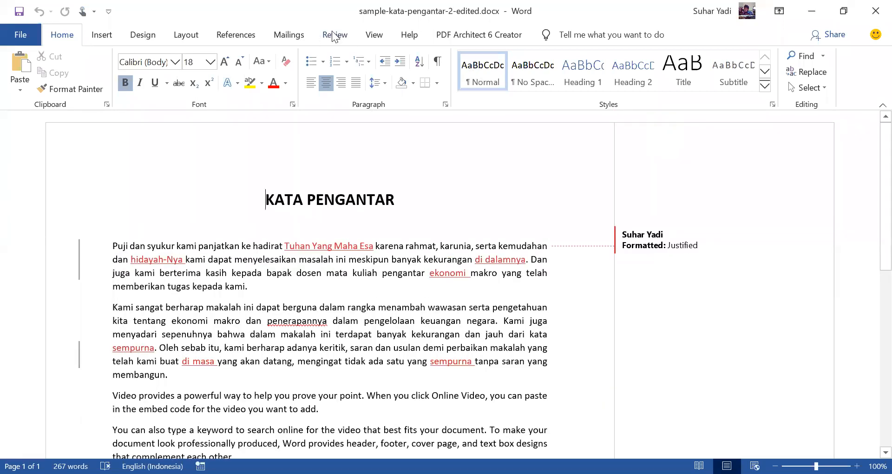
left_click(332, 35)
left_click(458, 69)
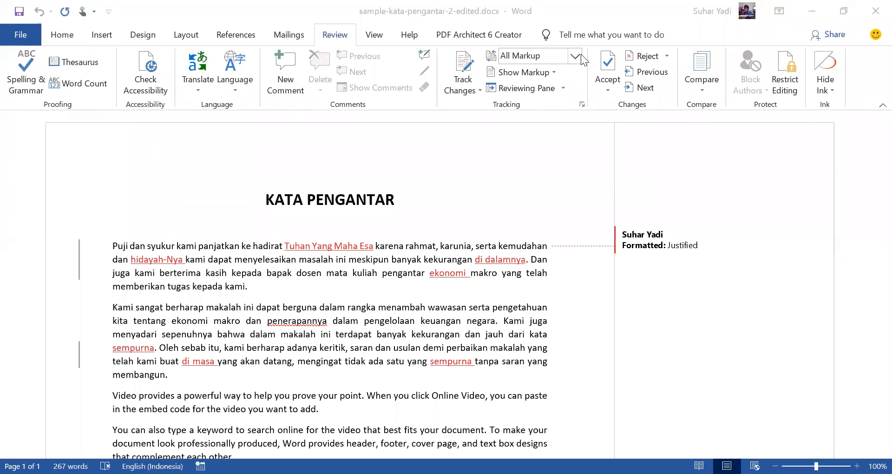
left_click(545, 87)
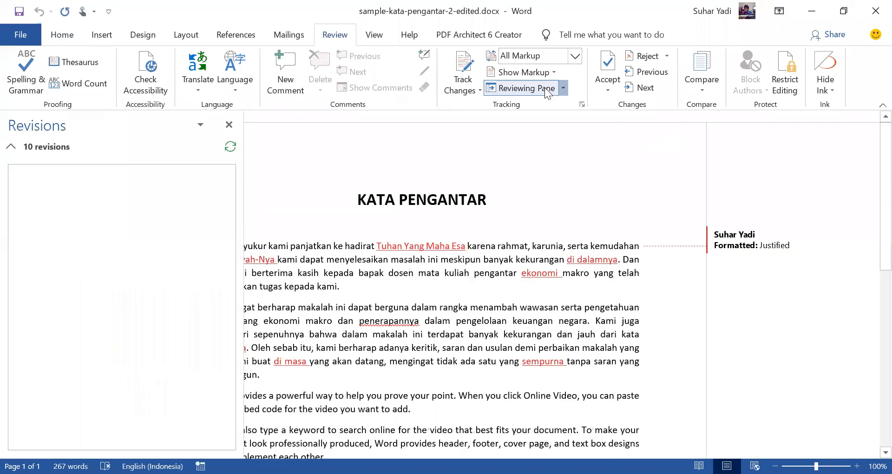
left_click(545, 87)
left_click(532, 89)
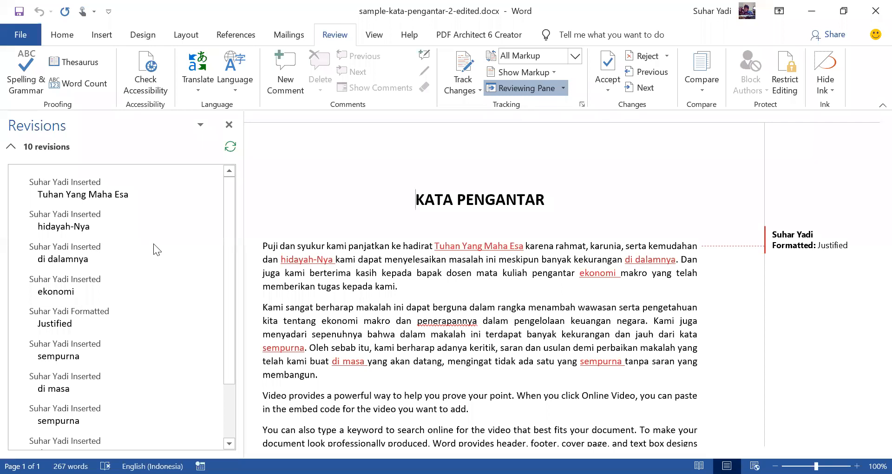
scroll(133, 241, "down", 2)
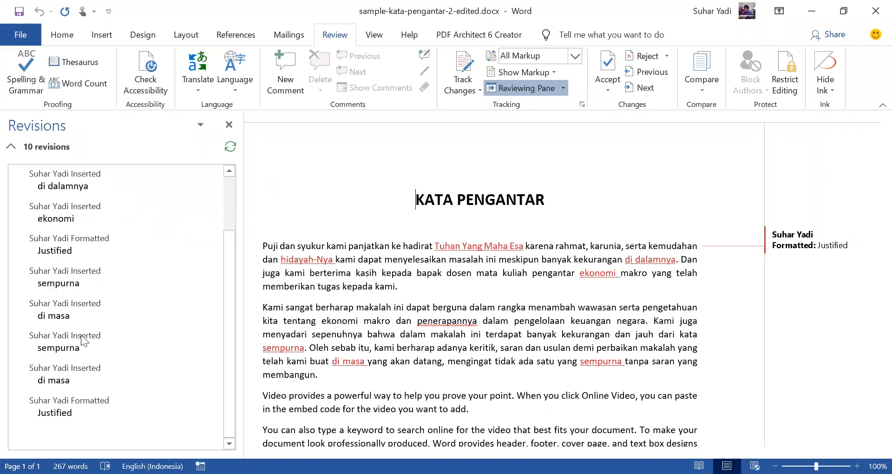
scroll(88, 253, "up", 2)
scroll(131, 278, "down", 2)
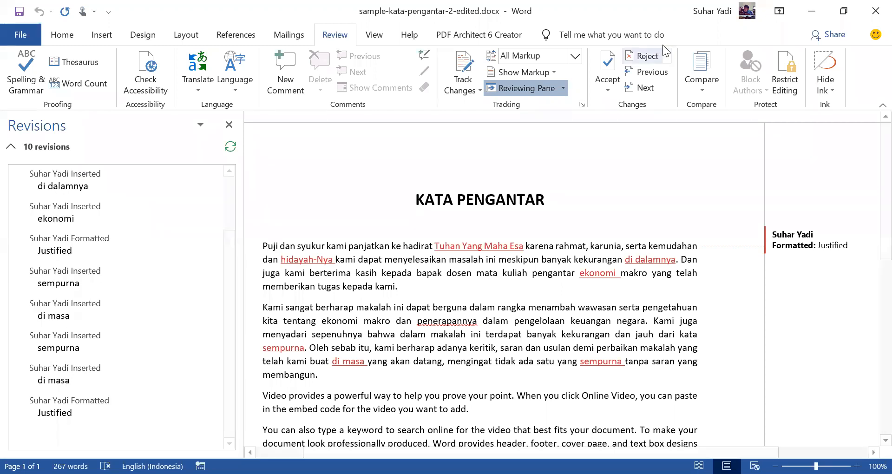
Step: Switch the display of tracked changes to Simple Markup and hide the list of revisions
left_click(545, 73)
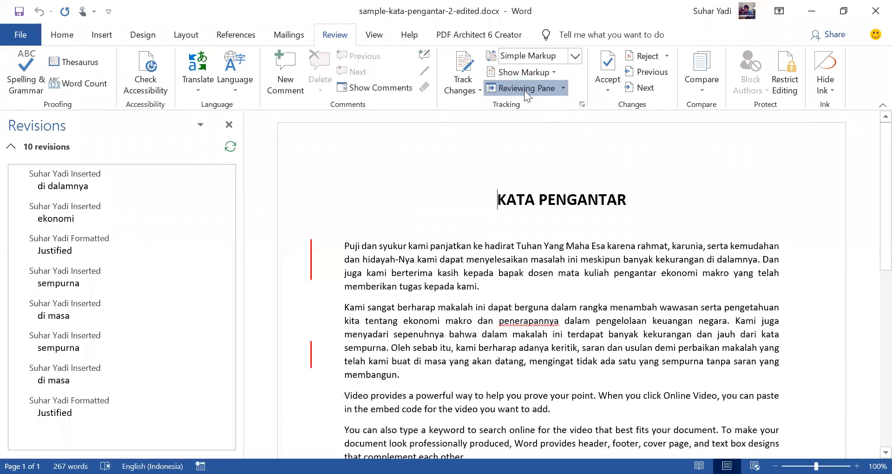
left_click(524, 89)
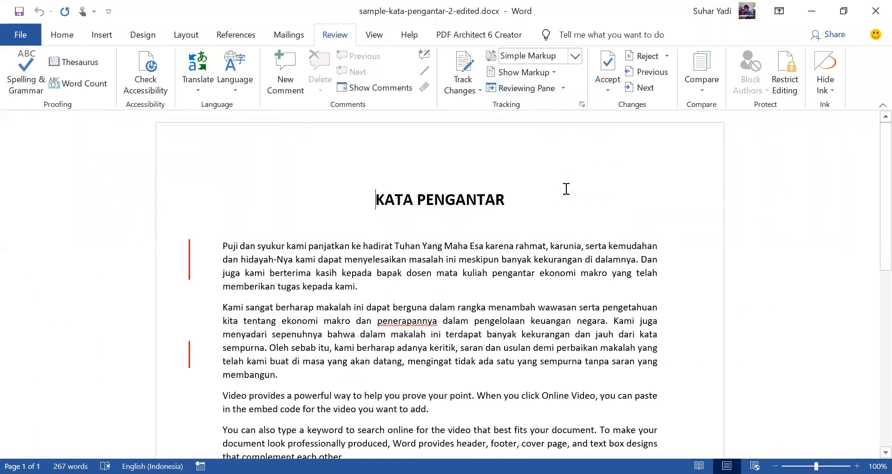
scroll(578, 258, "down", 5)
scroll(572, 276, "up", 5)
Step: Begin a new comparison of two document versions with stan-2020's sample-kata-pengantar.docx as the original
left_click(709, 90)
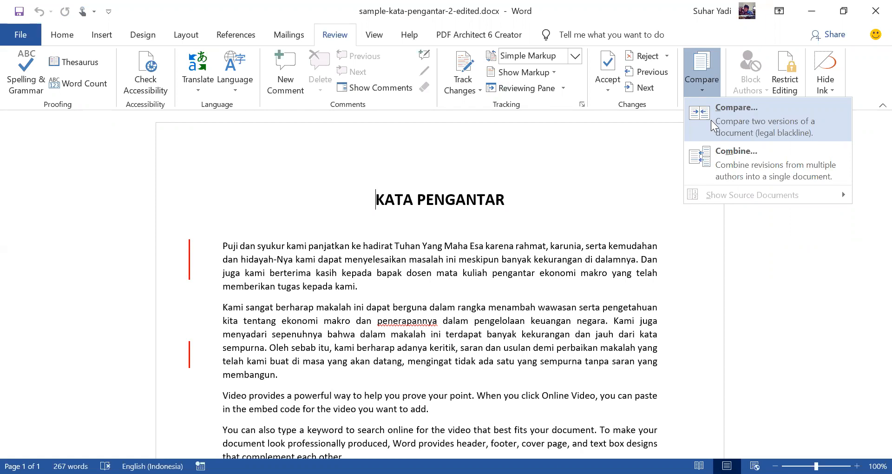
left_click(711, 120)
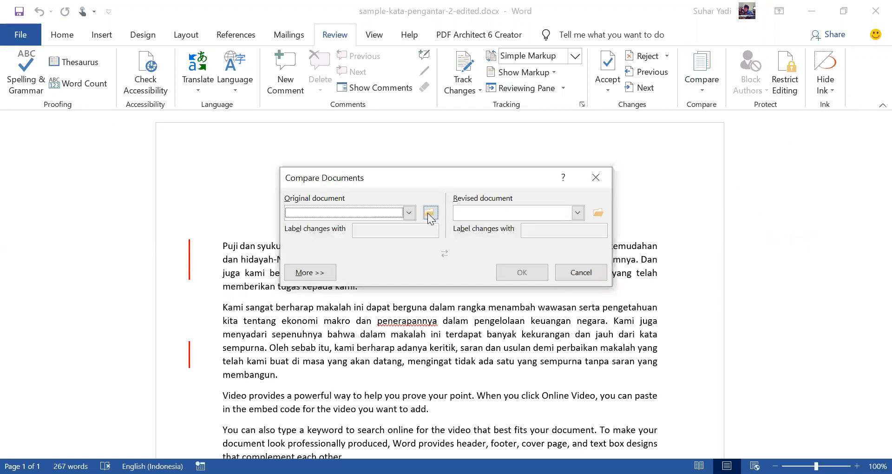
left_click(427, 213)
left_click_drag(551, 178, 551, 216)
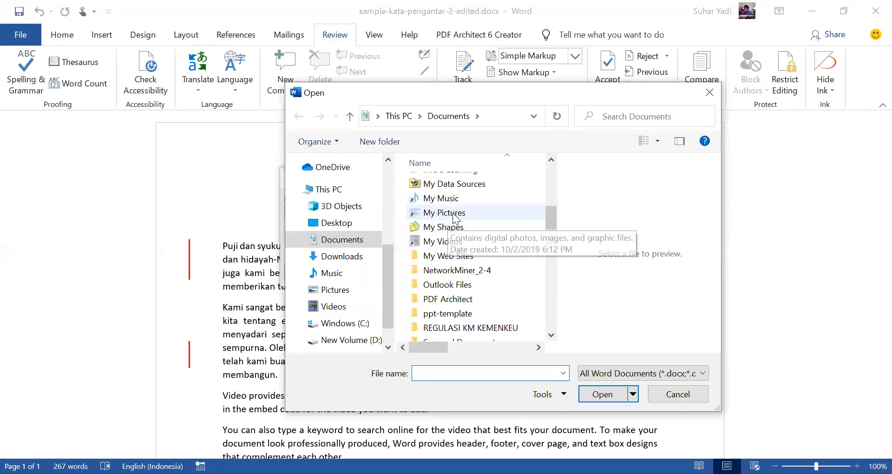
key("s")
double_click(467, 268)
scroll(469, 297, "down", 3)
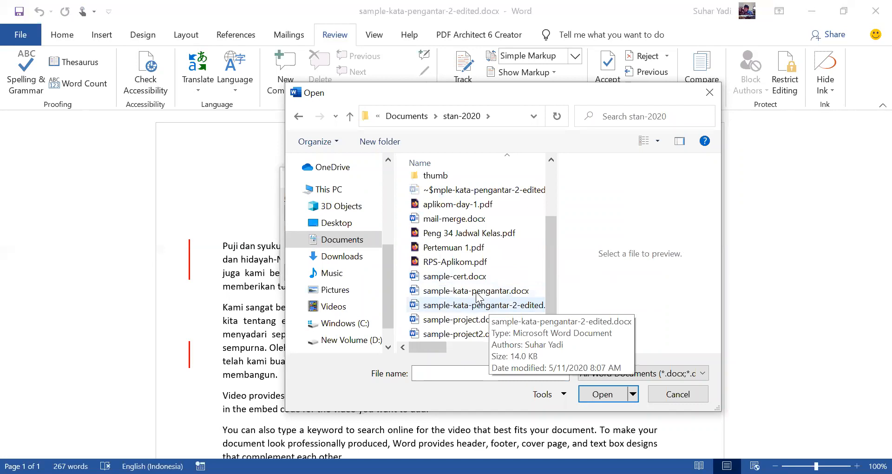
left_click(475, 290)
left_click(616, 398)
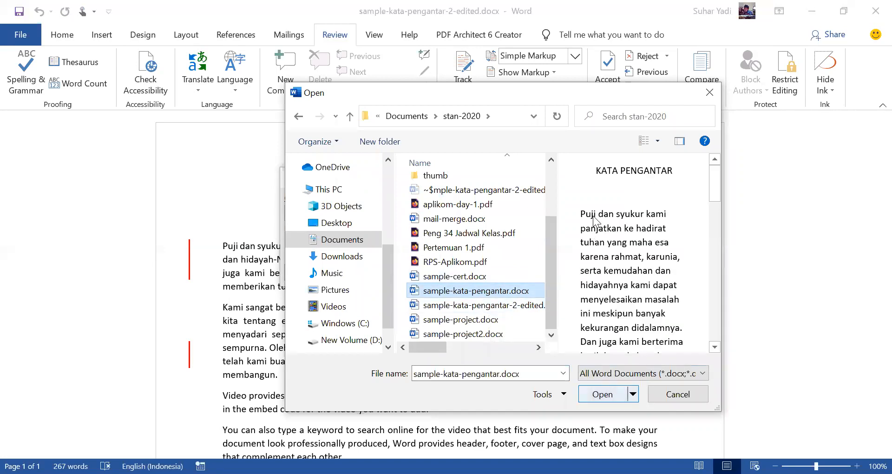
Step: Compare the chosen original with sample-kata-pengantar-2-edited.docx as the revised document, continuing with its tracked changes treated as accepted
left_click(595, 214)
left_click_drag(553, 222, 546, 295)
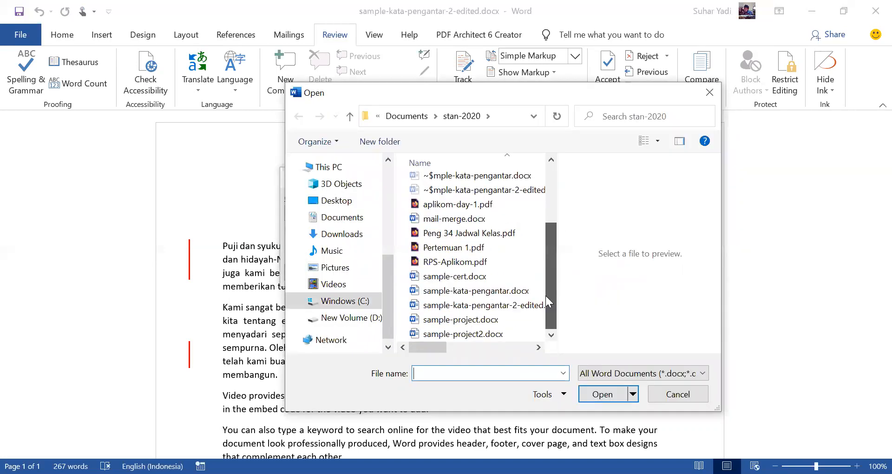
left_click(599, 390)
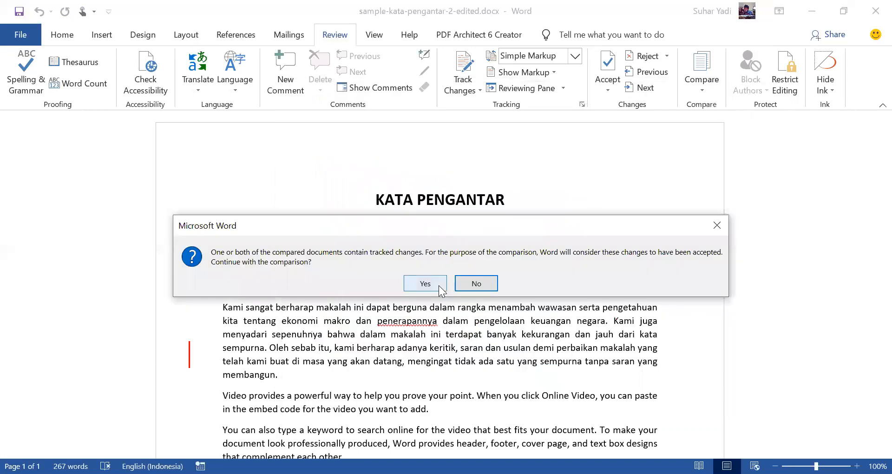
left_click(439, 286)
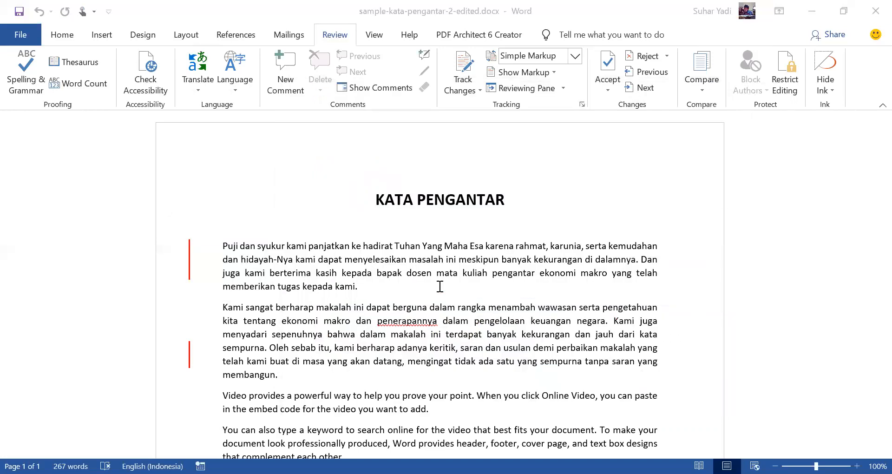
Step: Review the options for showing the original, the revised or both source documents of a comparison
key("alt+r")
key("m")
key("Down")
key("Down")
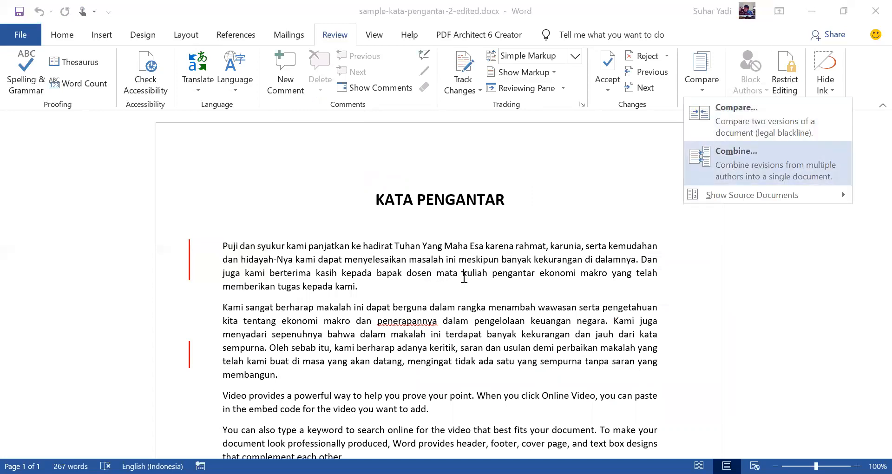
key("Right")
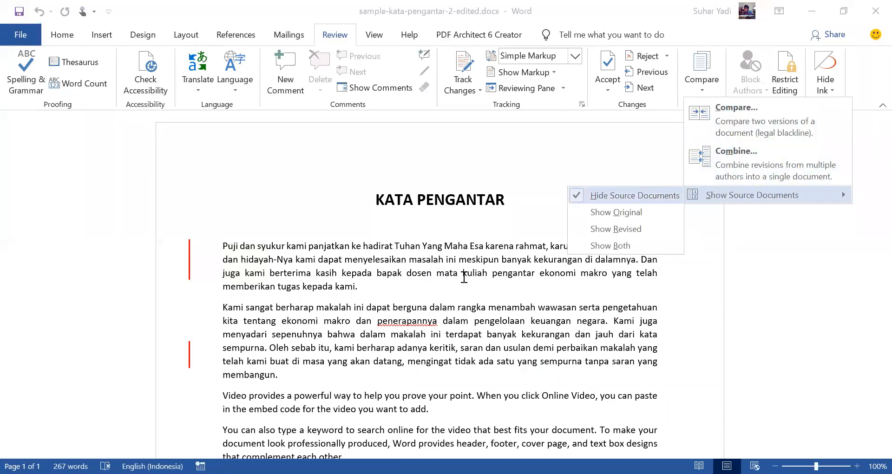
key("Escape")
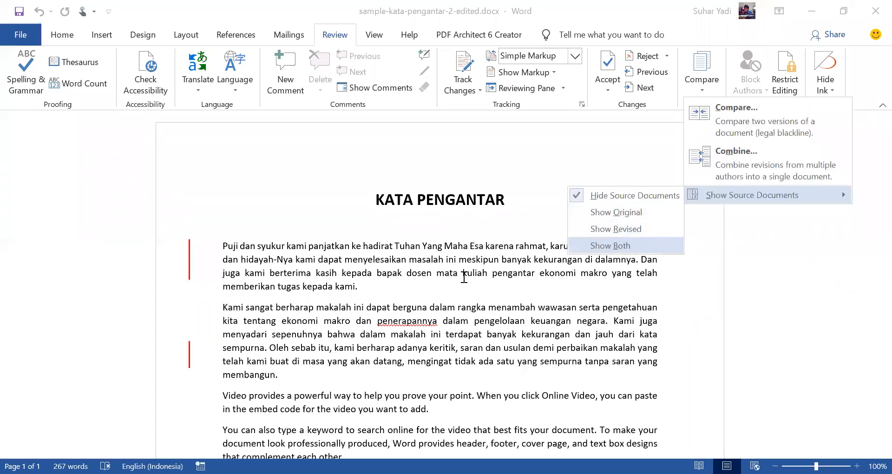
key("Escape")
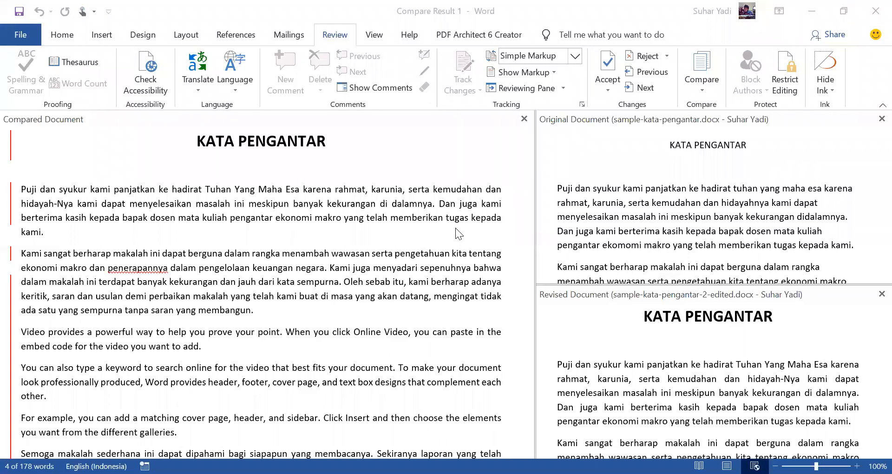
Step: Examine the compared document against the original and revised versions, from the KATA PENGANTAR heading to the closing date line
scroll(456, 231, "down", 2)
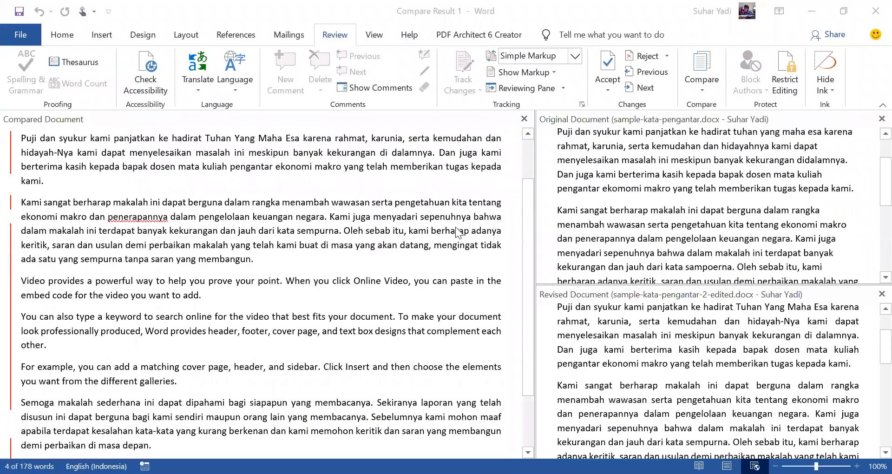
scroll(457, 231, "down", 3)
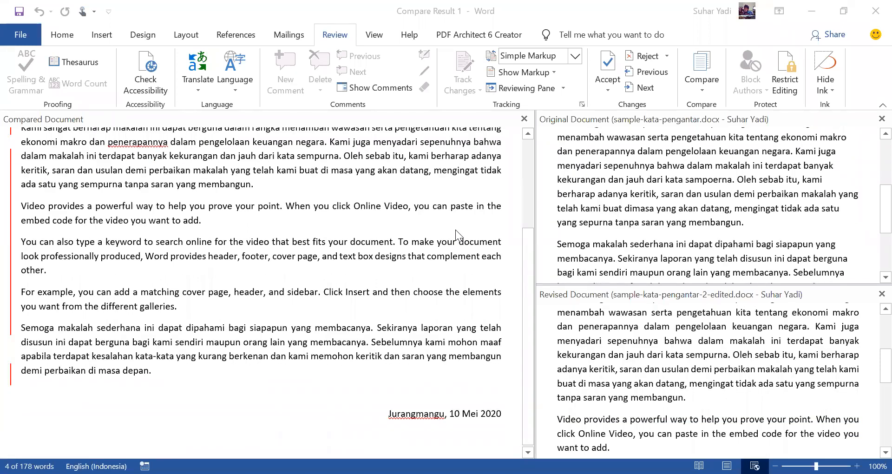
scroll(456, 229, "up", 5)
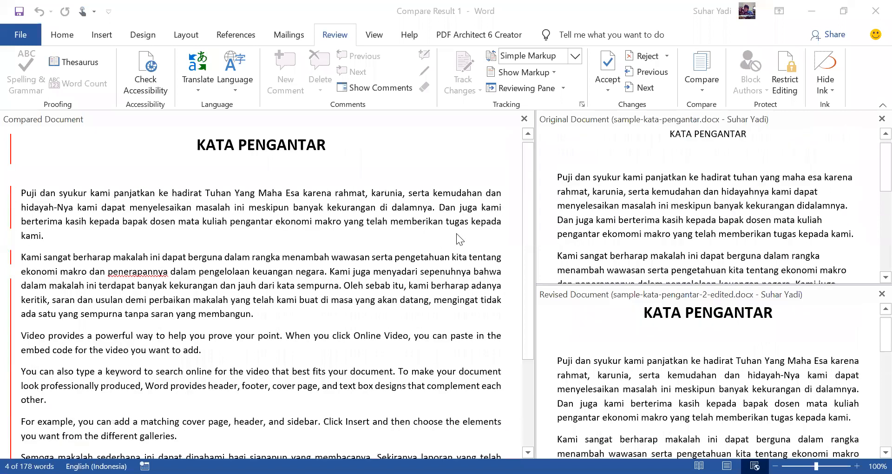
scroll(456, 233, "up", 1)
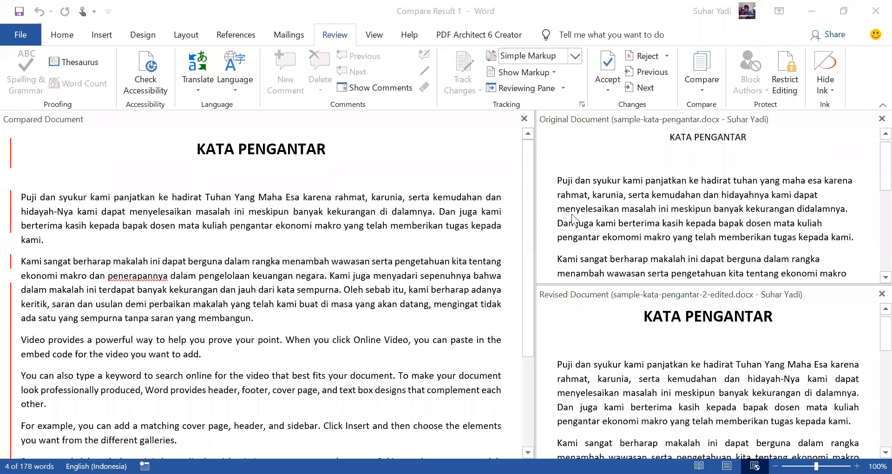
scroll(402, 215, "down", 1)
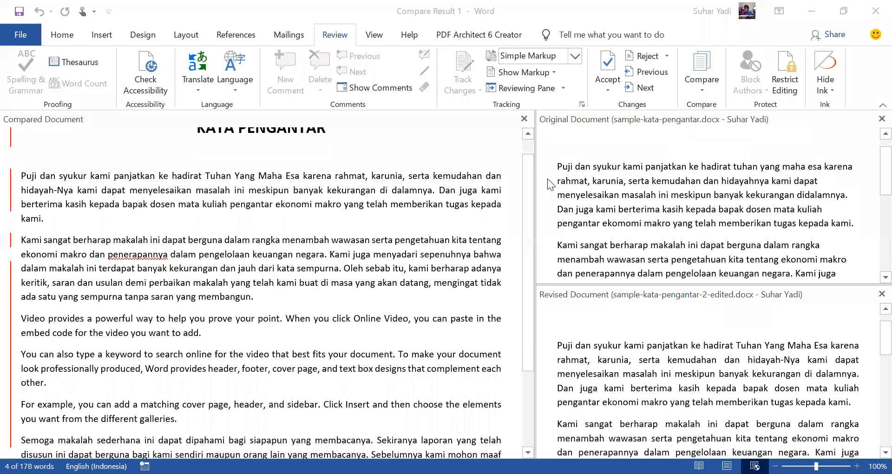
scroll(547, 178, "up", 1)
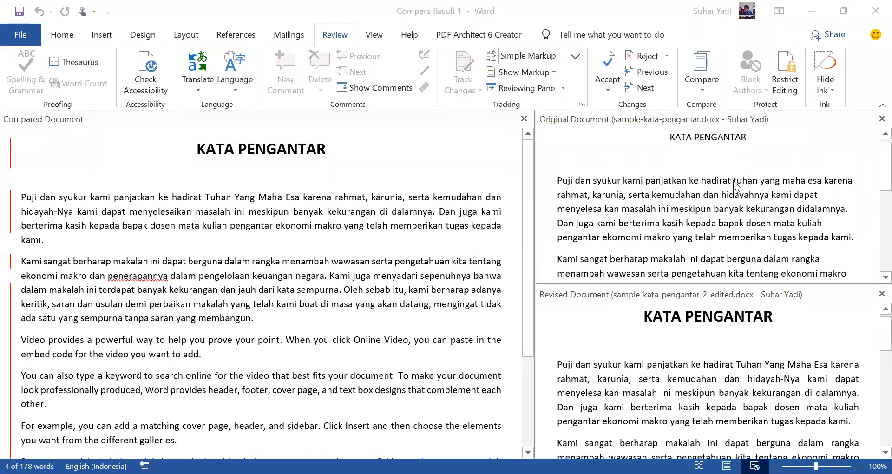
Step: Highlight "tuhan yang maha esa" in the original and its capitalised counterpart in the revised document, and check the compared document's first paragraph
left_click(754, 187)
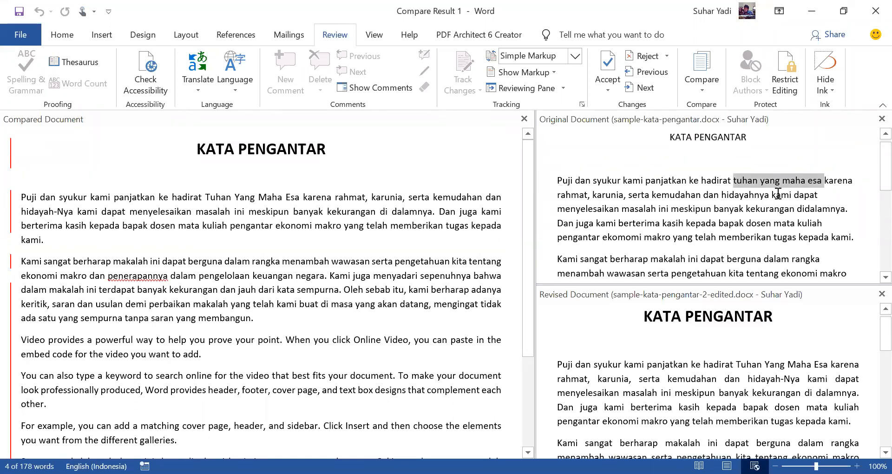
scroll(779, 320, "down", 3)
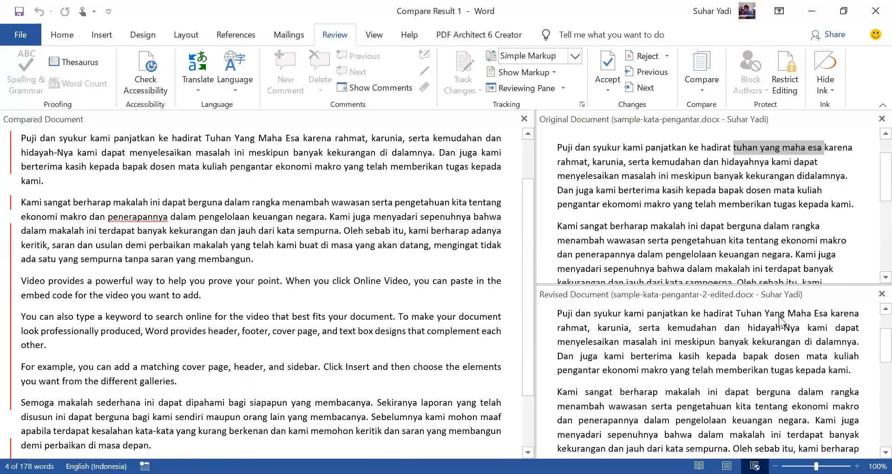
left_click(739, 312)
left_click_drag(828, 313, 739, 313)
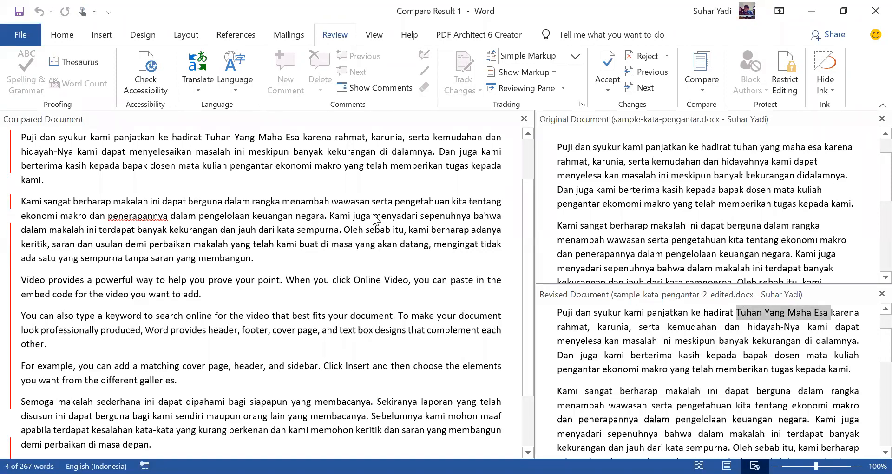
scroll(413, 212, "up", 2)
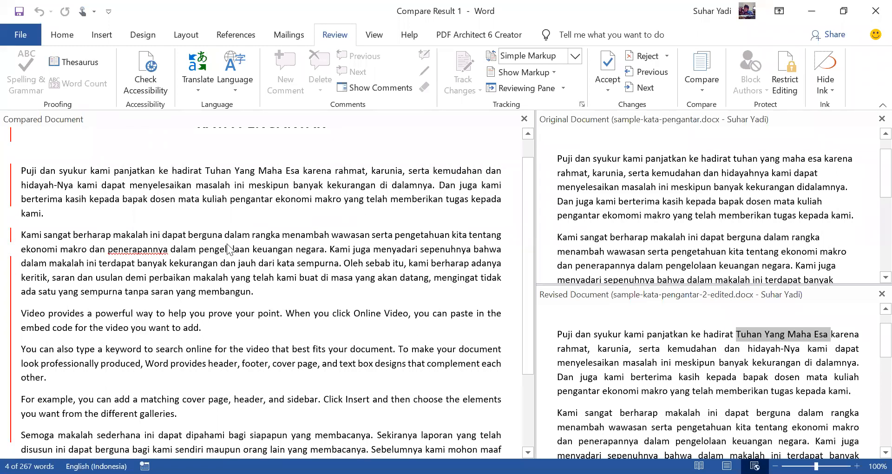
left_click(248, 233)
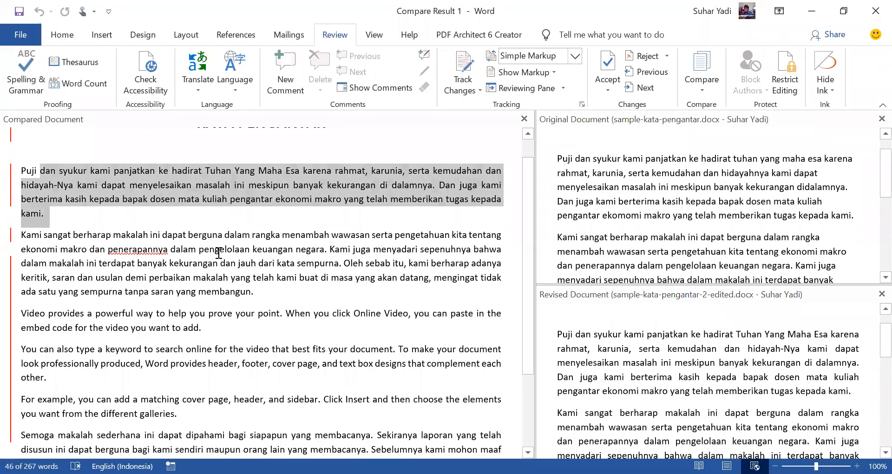
left_click(148, 249)
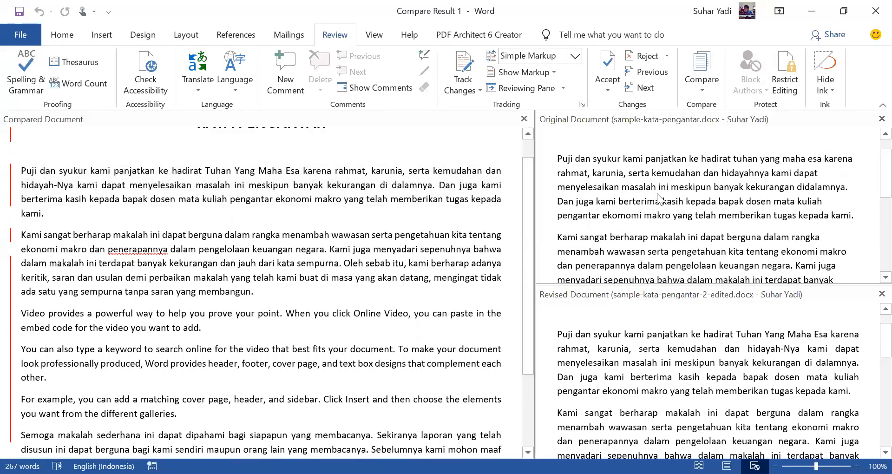
Step: Compare the second paragraph across the document versions and highlight "penerapannya" in the revised document
scroll(690, 358, "up", 2)
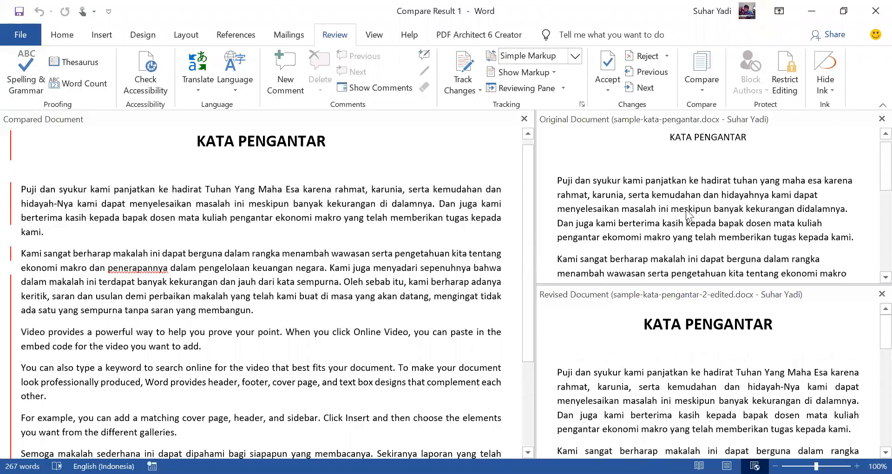
scroll(664, 238, "down", 2)
scroll(622, 256, "down", 2)
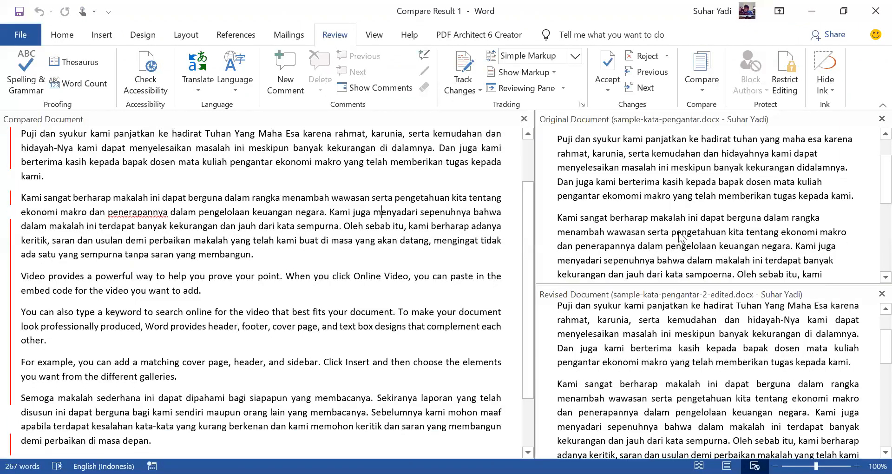
left_click(621, 229)
double_click(627, 392)
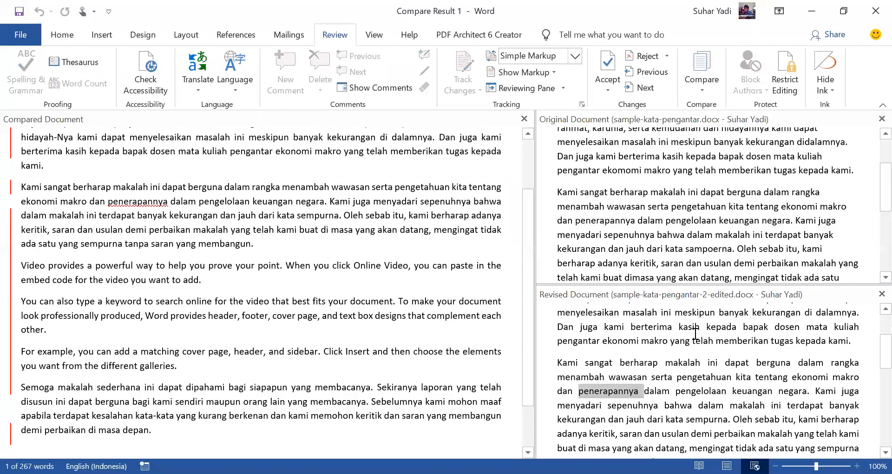
scroll(694, 337, "up", 1)
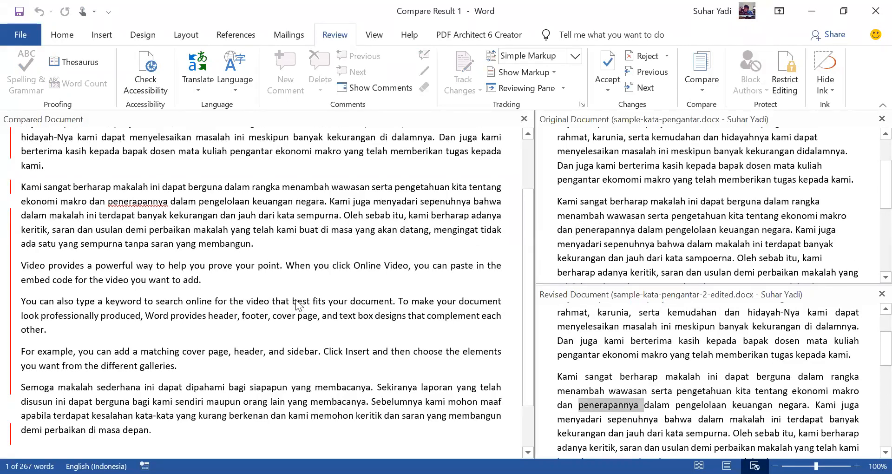
Step: Highlight "sampoerna" in the original's second paragraph and the corresponding "sempurna" in the revised document to compare the spelling
scroll(723, 213, "down", 2)
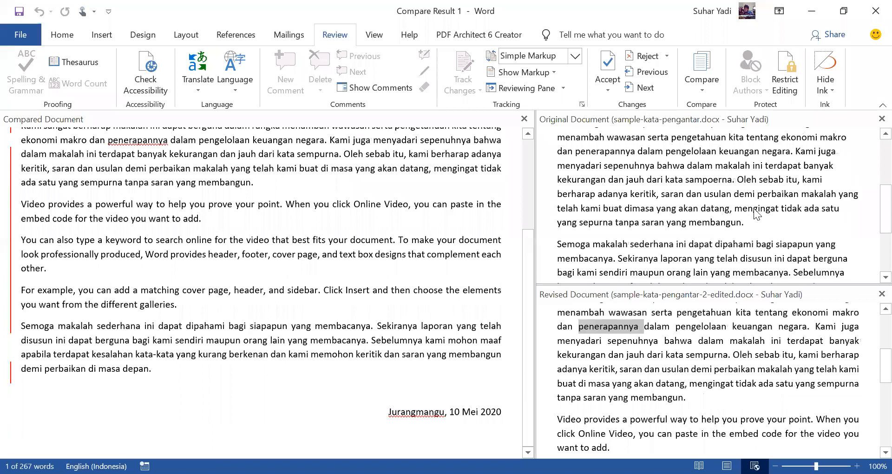
double_click(709, 180)
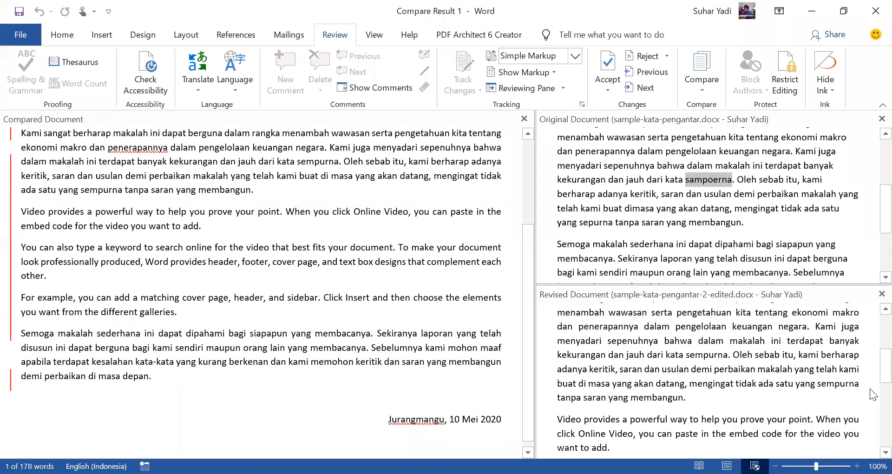
scroll(873, 372, "down", 4)
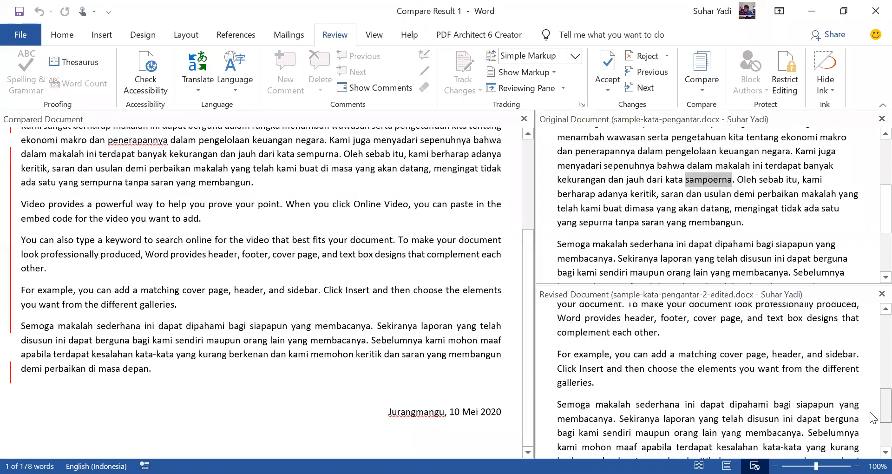
scroll(872, 390, "down", 2)
scroll(873, 367, "up", 7)
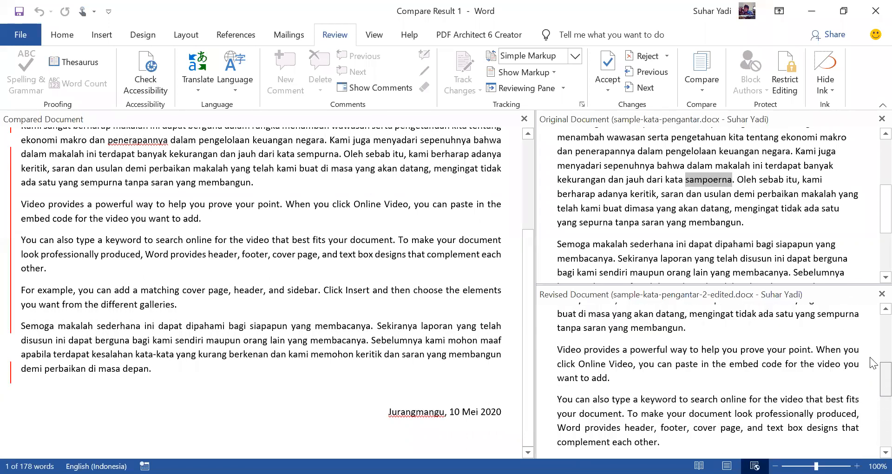
scroll(873, 338, "up", 2)
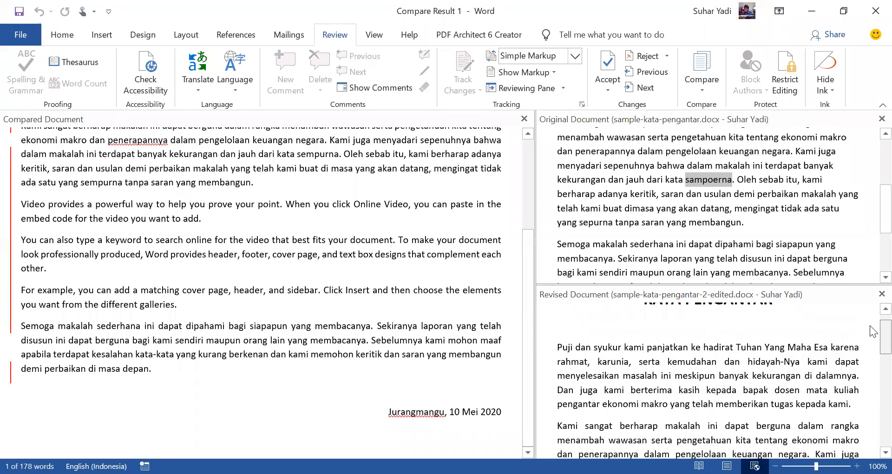
scroll(390, 281, "up", 2)
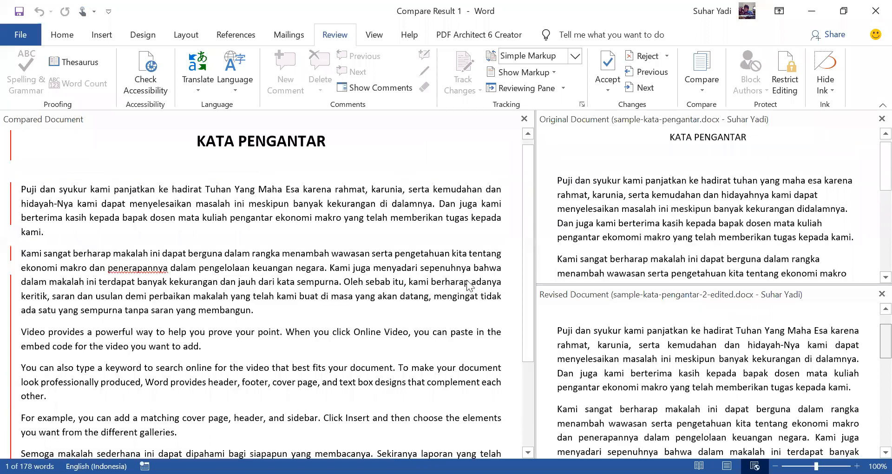
scroll(792, 363, "up", 1)
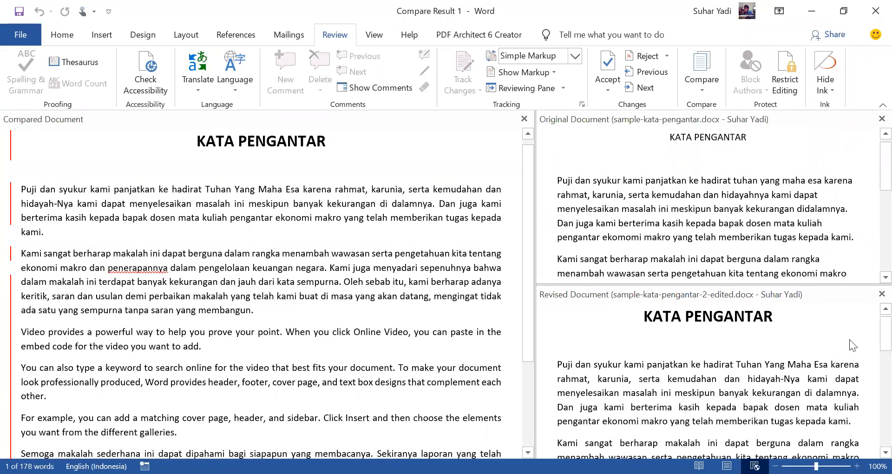
scroll(860, 207, "down", 2)
scroll(860, 207, "down", 1)
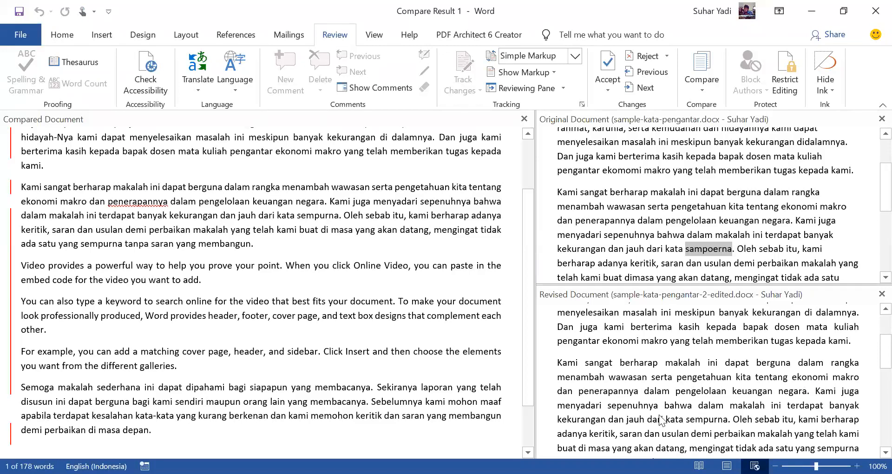
double_click(704, 419)
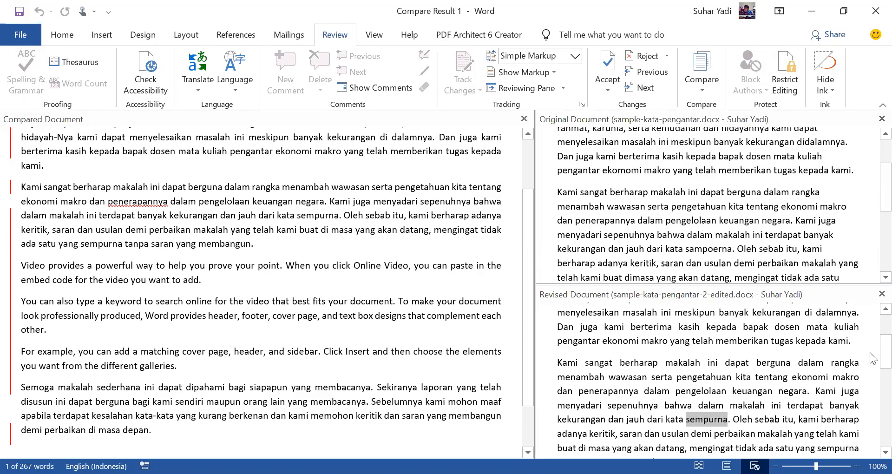
Step: Examine the remaining paragraphs of the original, down to its closing date line, against the revised document
scroll(872, 370, "down", 1)
scroll(871, 370, "up", 2)
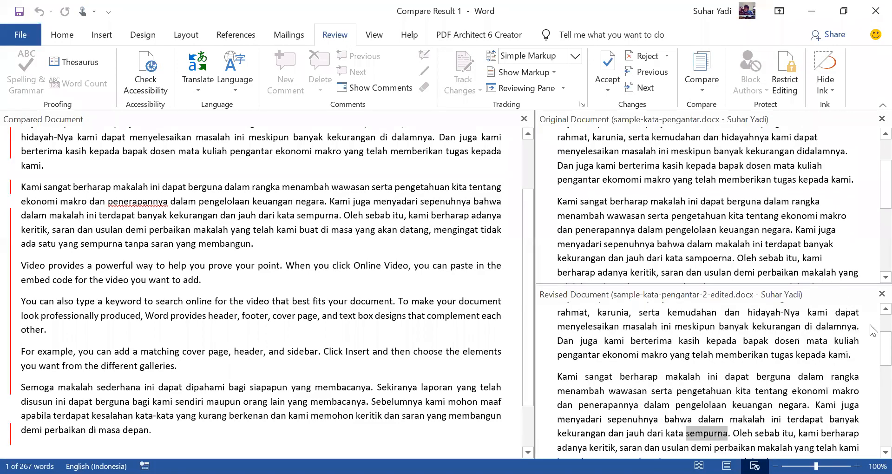
scroll(870, 196, "down", 1)
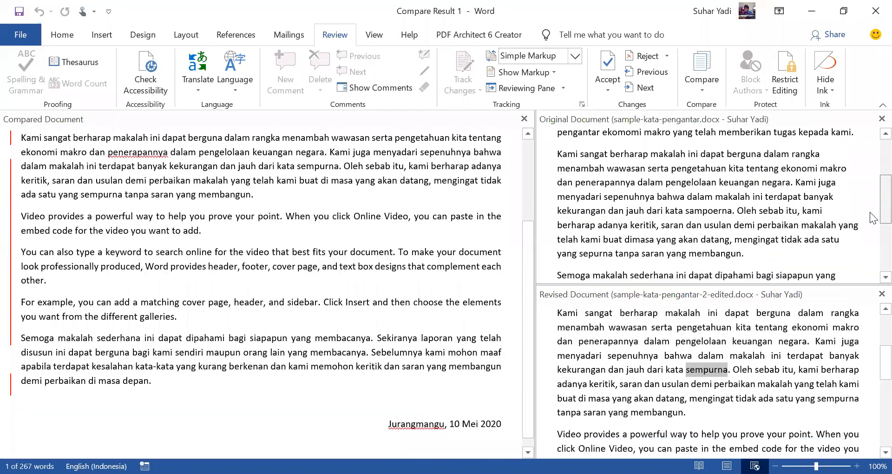
scroll(872, 230, "down", 5)
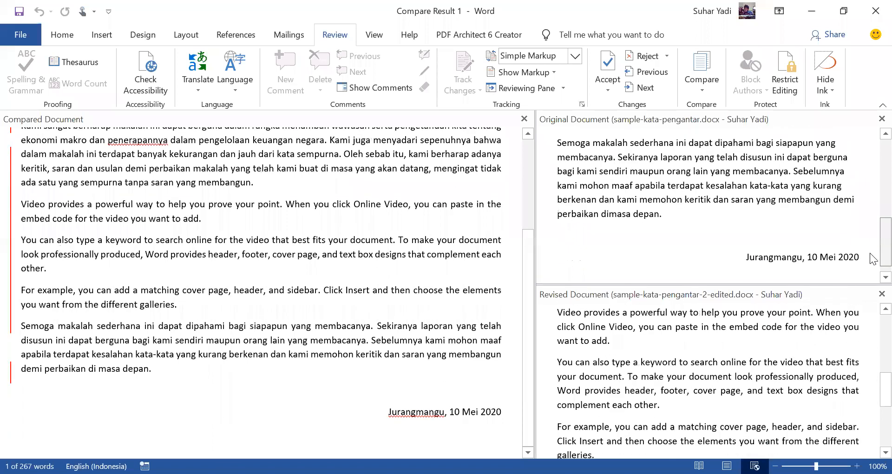
Step: Hide the source documents in the comparison result so that only the compared document is shown
scroll(870, 139, "up", 15)
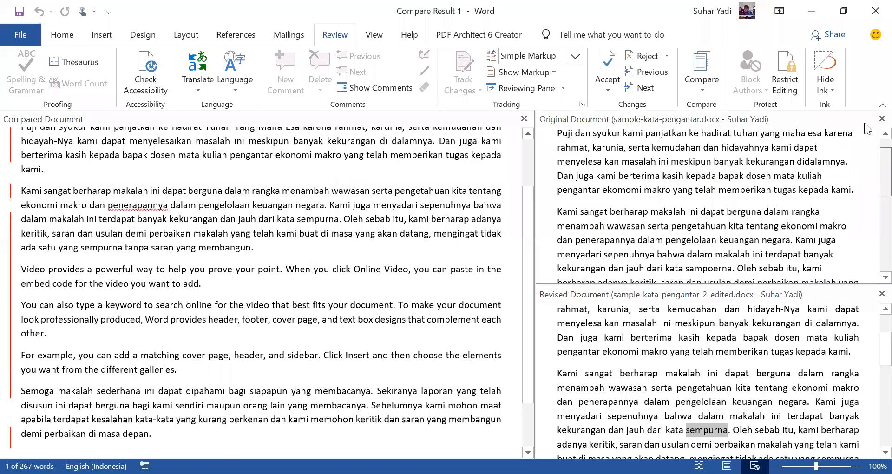
left_click(705, 88)
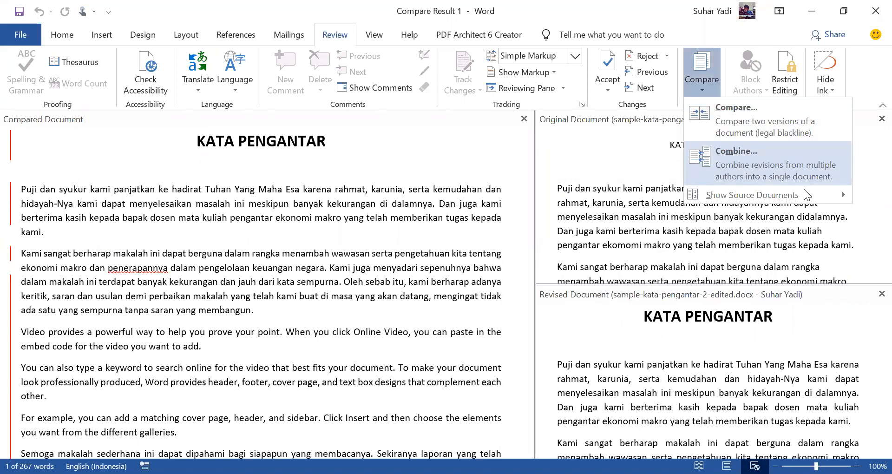
mouse_move(804, 191)
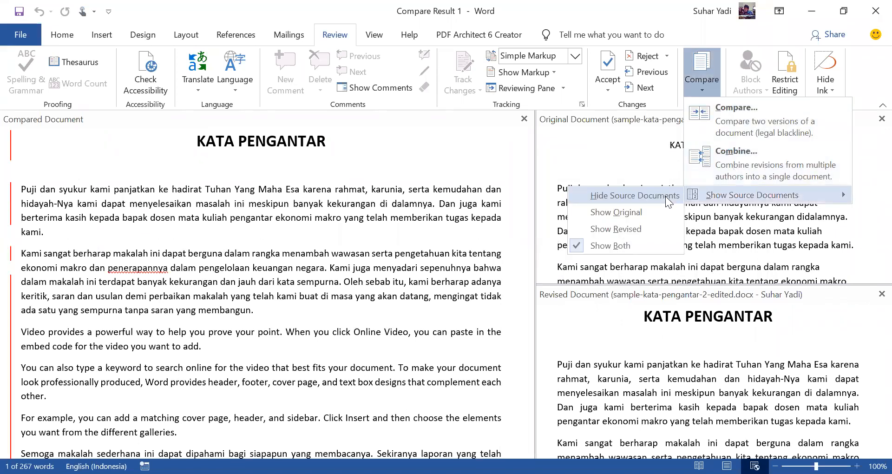
left_click(652, 197)
scroll(532, 251, "down", 6)
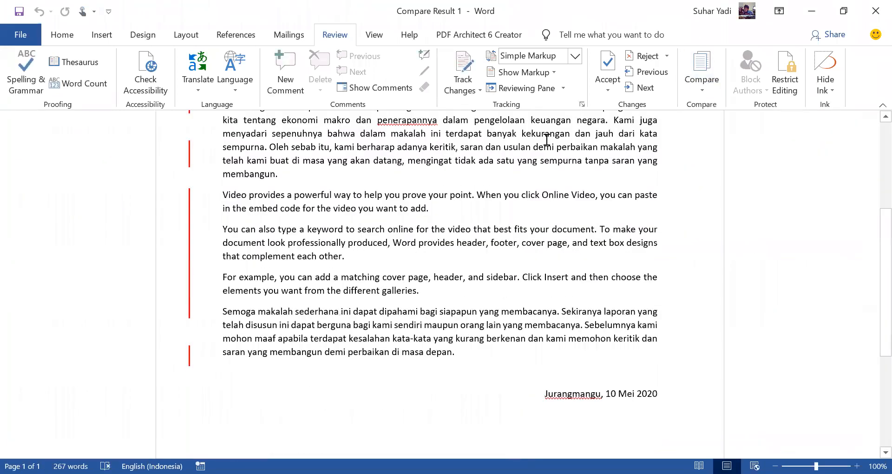
scroll(545, 139, "up", 6)
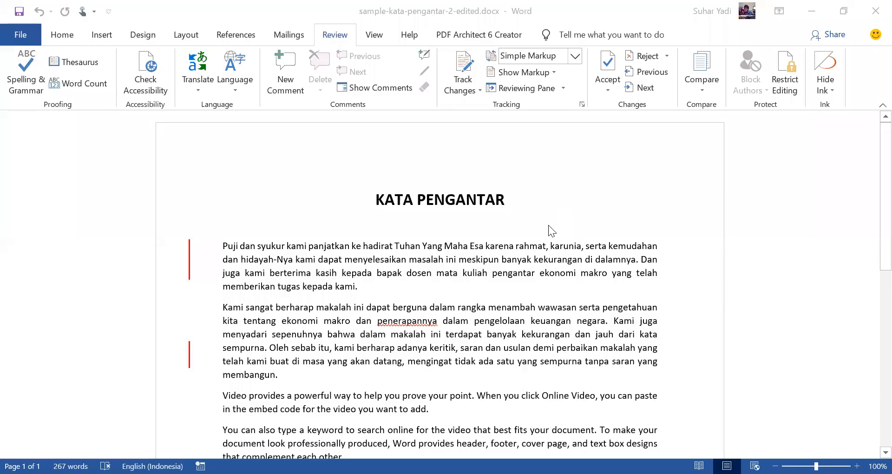
scroll(548, 224, "down", 3)
scroll(547, 214, "up", 3)
Step: Delete the paragraph beginning "For example, you can add a matching cover page" from sample-kata-pengantar-2-edited.docx
left_click(700, 88)
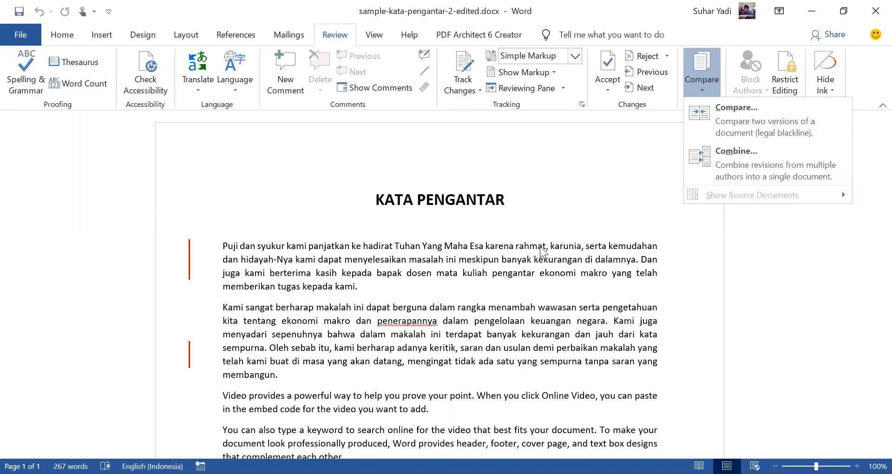
scroll(297, 317, "down", 3)
left_click_drag(266, 296, 414, 332)
scroll(345, 362, "down", 3)
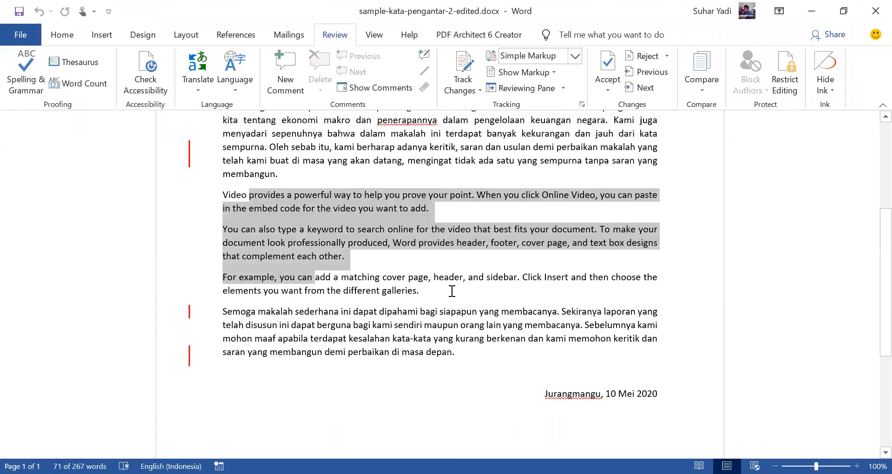
left_click_drag(448, 290, 346, 259)
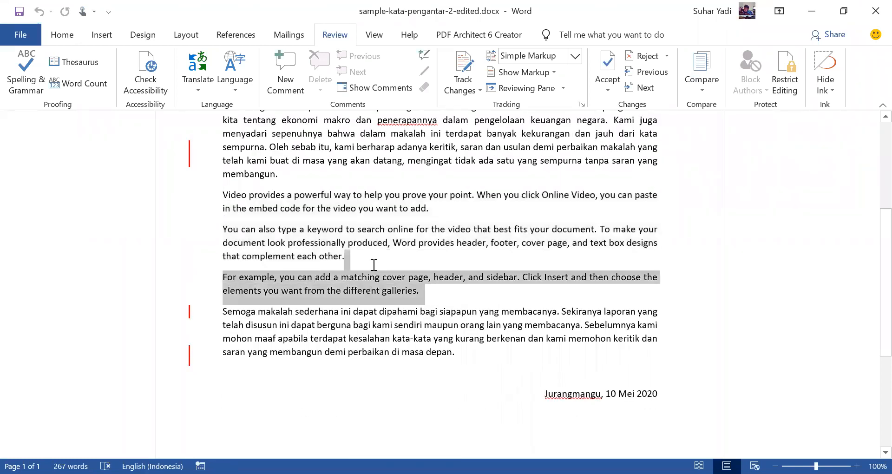
key("Delete")
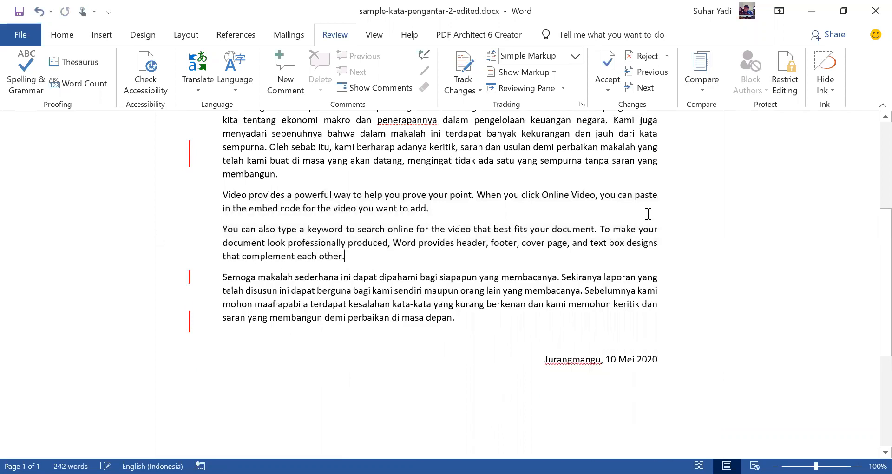
Step: Set up Combine Documents with sample-kata-pengantar.docx as the original and sample-kata-pengantar-2-edited.docx as the revised document
scroll(647, 213, "up", 6)
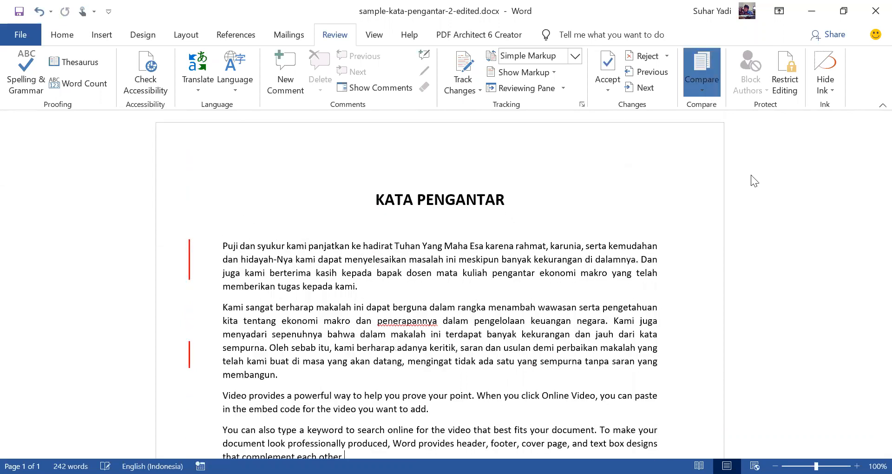
left_click(428, 211)
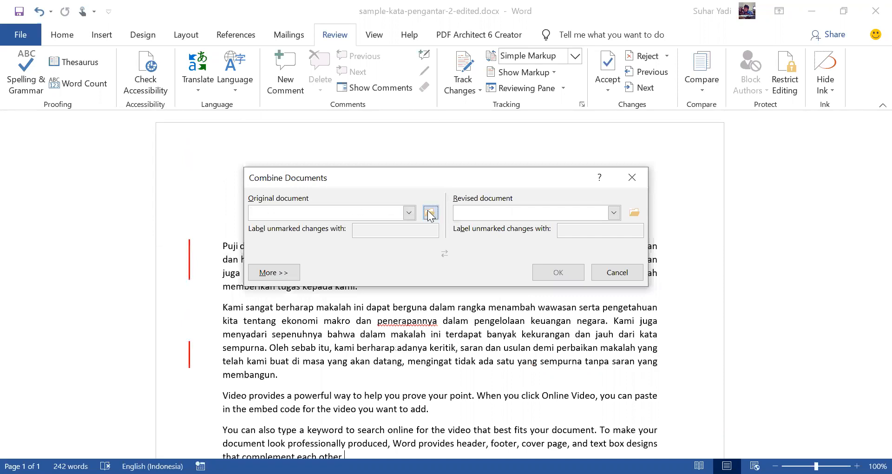
left_click(429, 212)
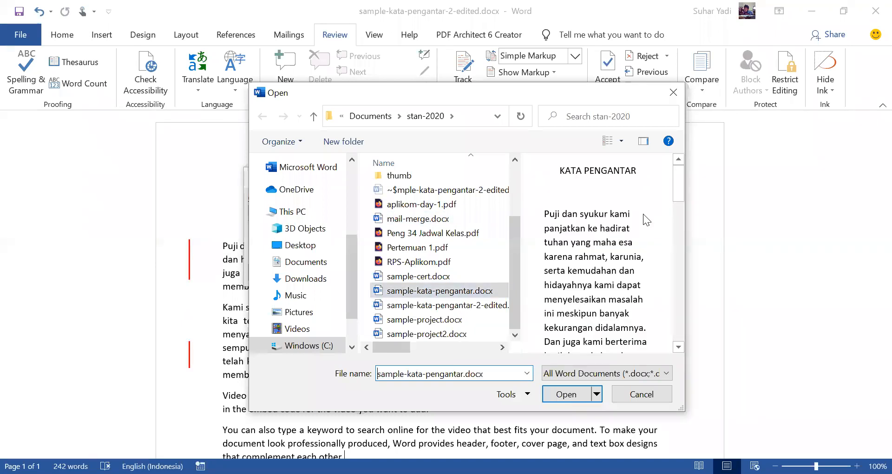
key("Return")
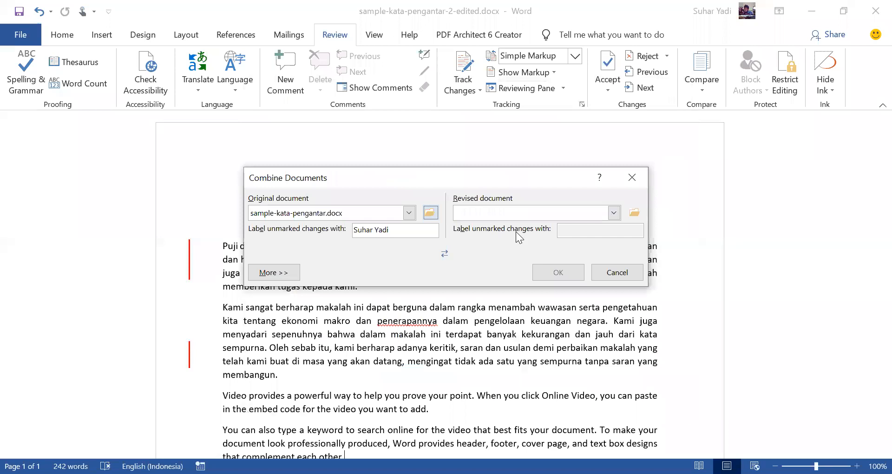
left_click(634, 212)
left_click_drag(516, 232, 515, 289)
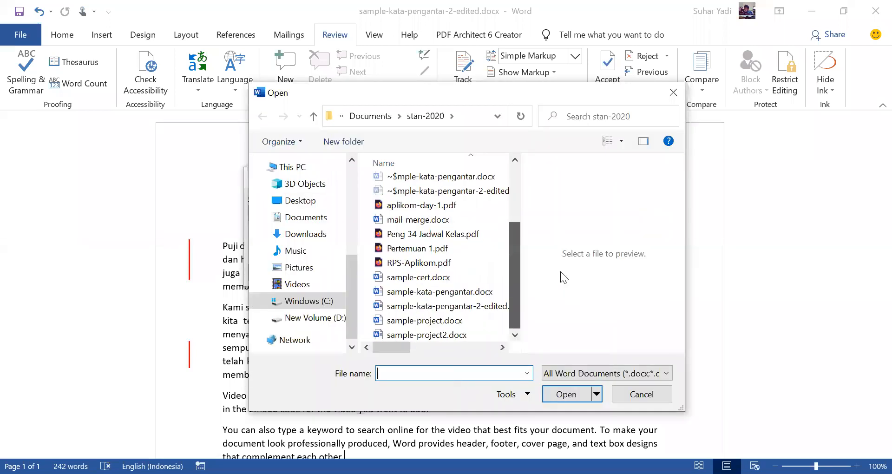
left_click(446, 305)
left_click(567, 394)
Step: Merge the two documents, keeping formatting changes from the other document, sample-kata-pengantar-2-edited.docx
left_click(563, 271)
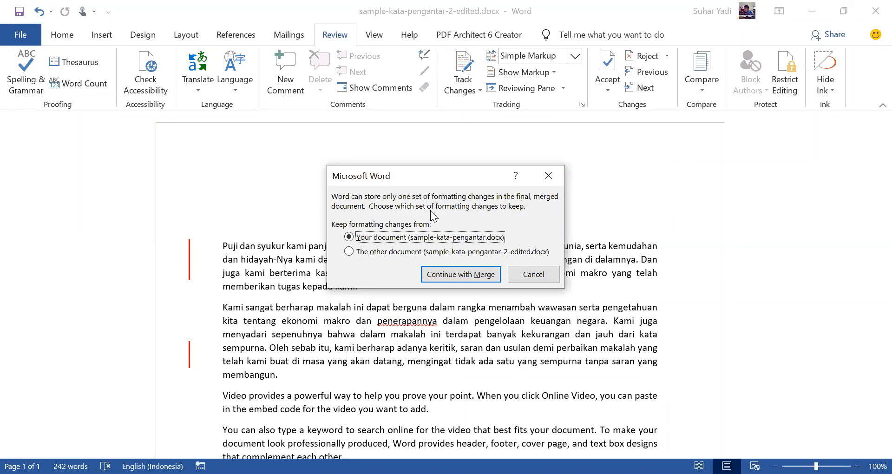
left_click(362, 253)
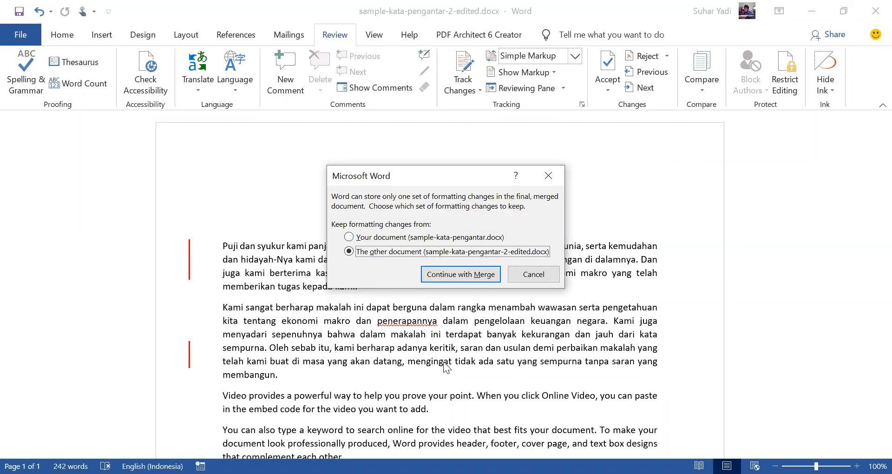
left_click(467, 274)
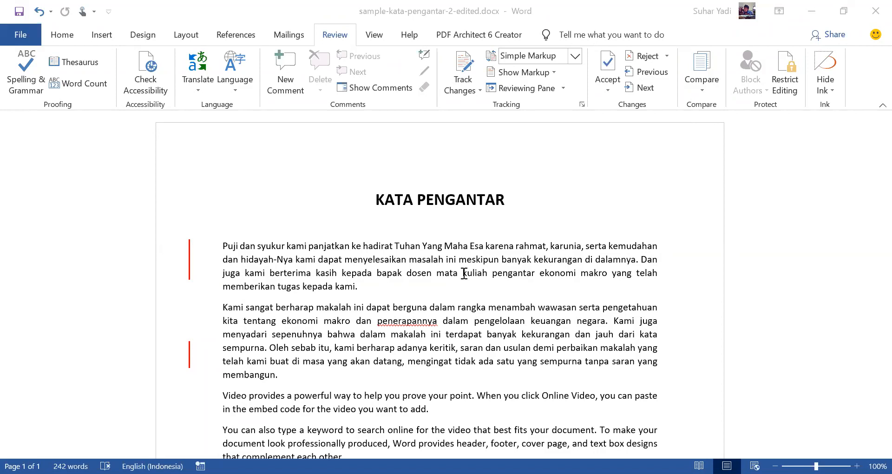
Step: Save the combined document as KATA PENGANTAR-final.docx in the stan-2020 folder
key("F12")
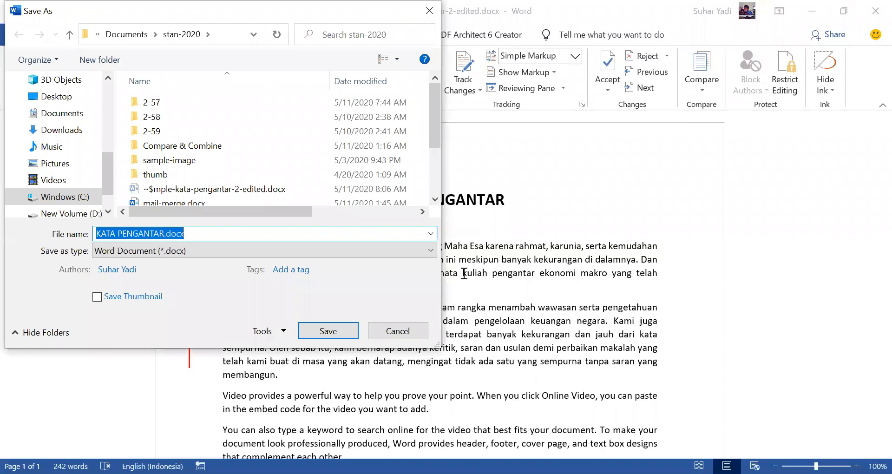
key("End")
key("Left")
key("Left")
key("Left")
key("Left")
key("Left")
type("-final")
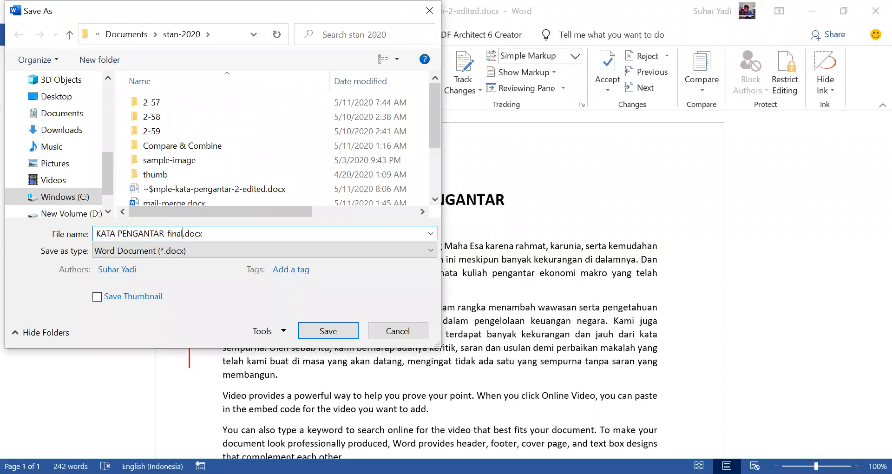
key("Return")
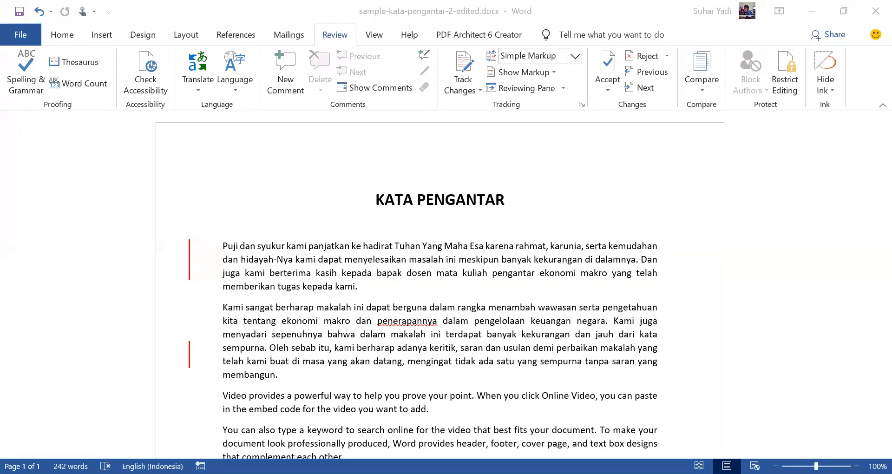
Step: Set up a new combine from the stan-2020 folder, with sample-kata-pengantar.docx as original and sample-kata-pengantar-2-edited.docx as revised
left_click(702, 80)
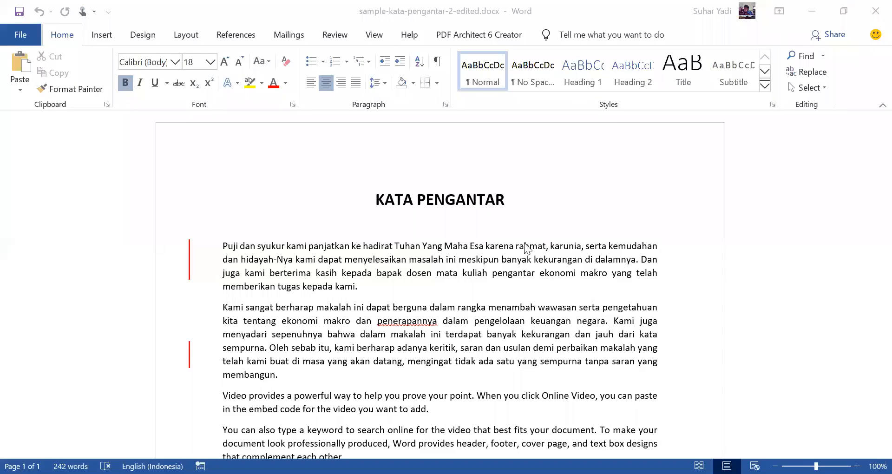
left_click(333, 39)
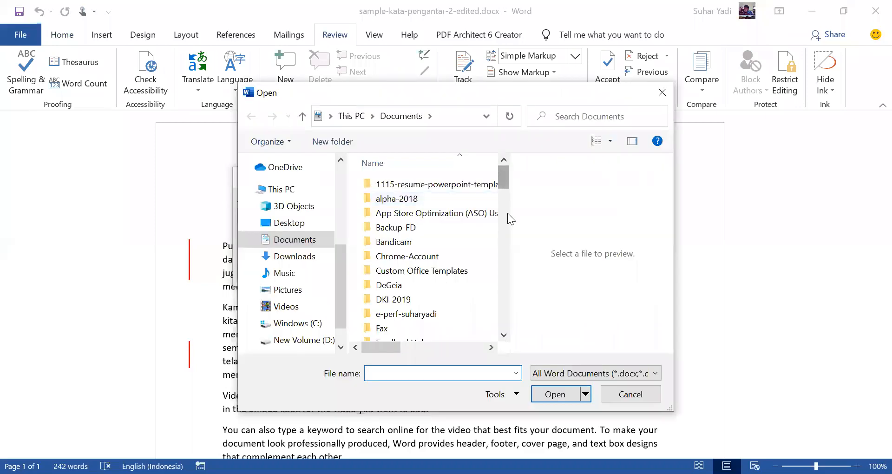
left_click(507, 212)
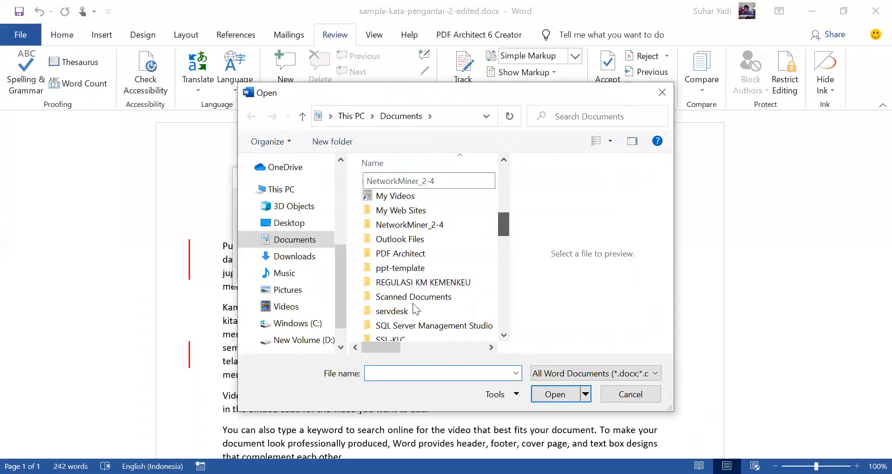
scroll(466, 221, "down", 2)
double_click(452, 308)
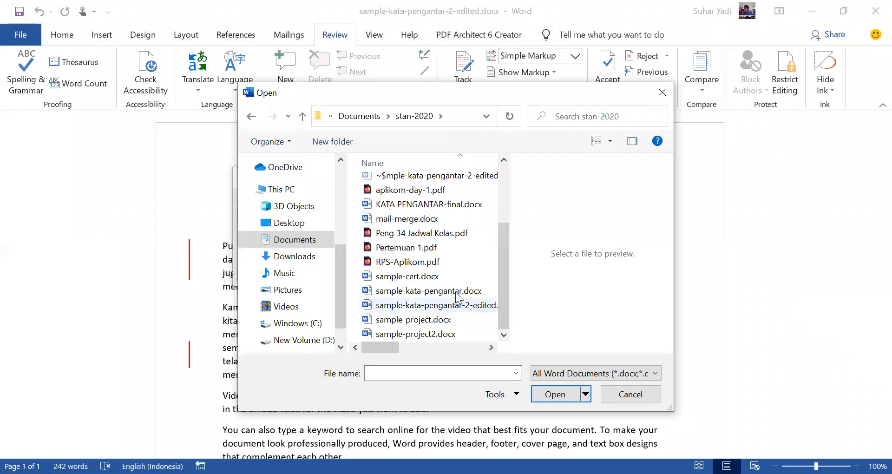
left_click(470, 293)
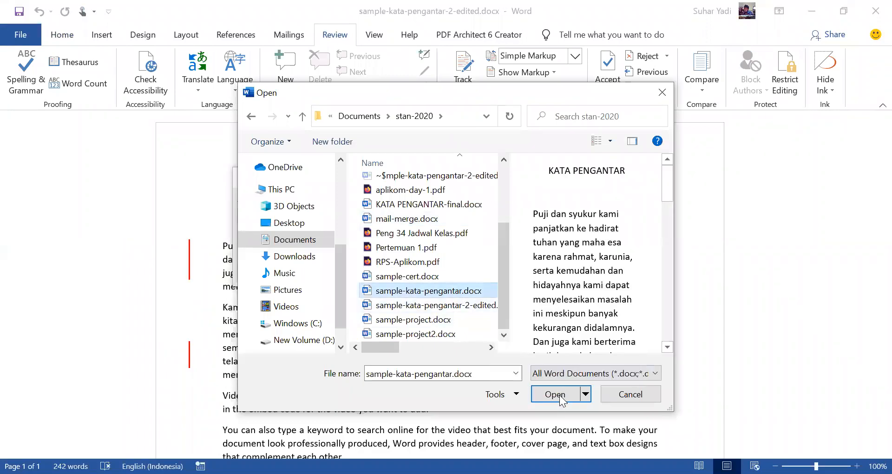
left_click(559, 395)
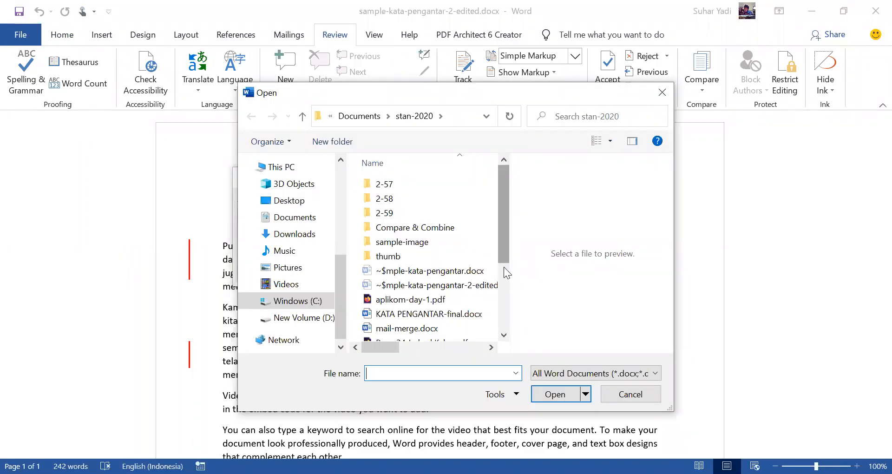
scroll(570, 270, "down", 2)
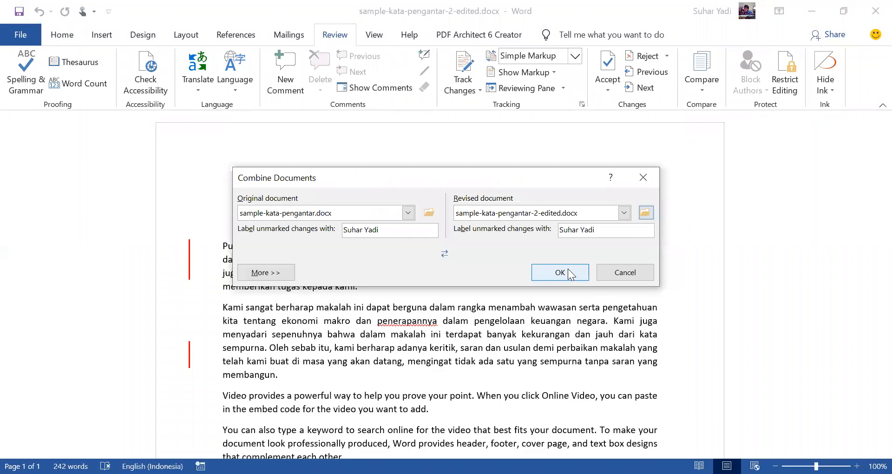
Step: Run the combine and keep the formatting changes from sample-kata-pengantar-2-edited.docx in the merged document
left_click(568, 268)
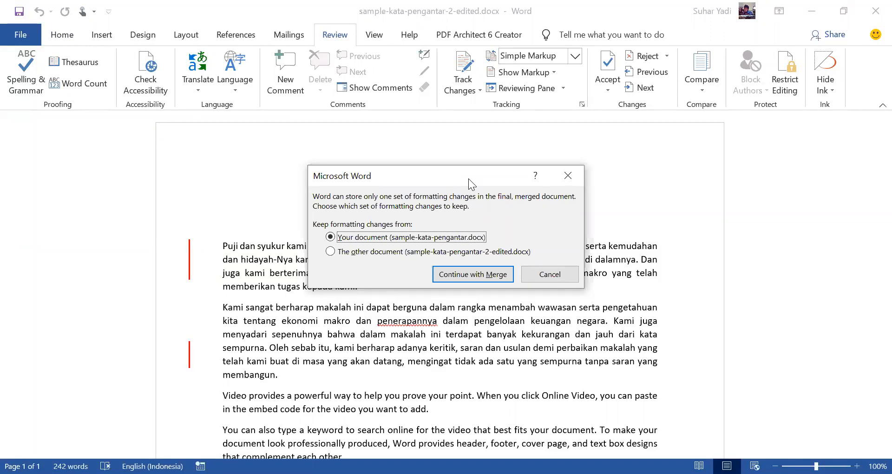
left_click_drag(468, 178, 476, 189)
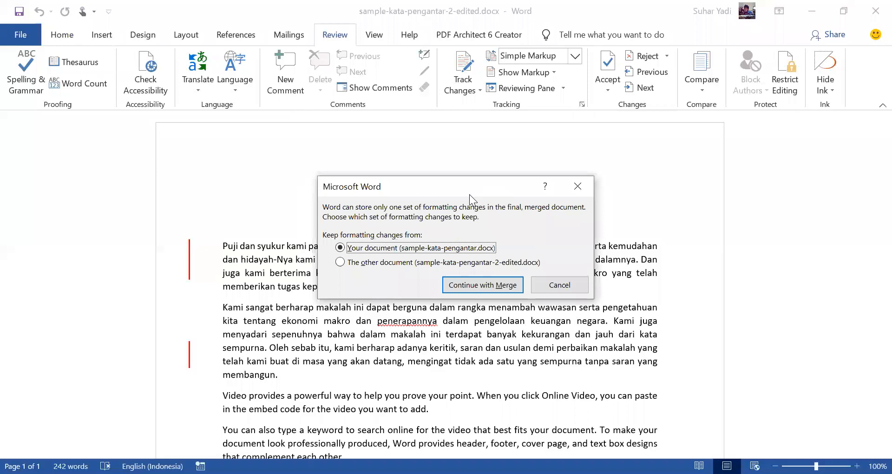
left_click(464, 262)
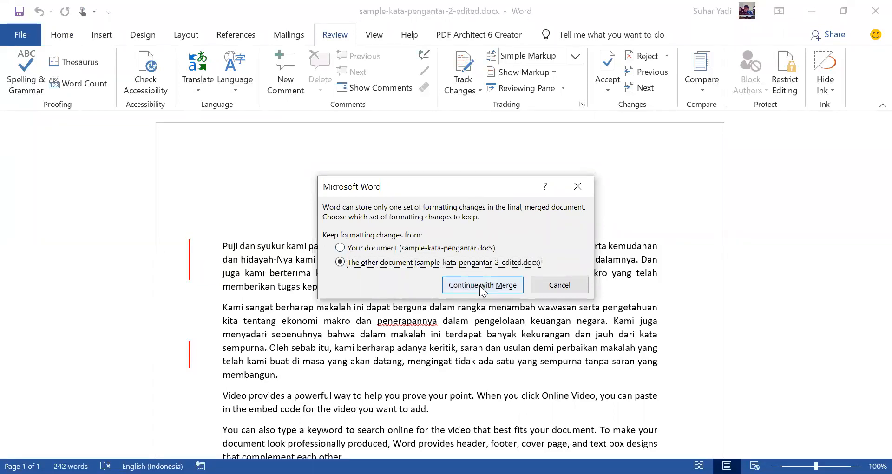
left_click(469, 284)
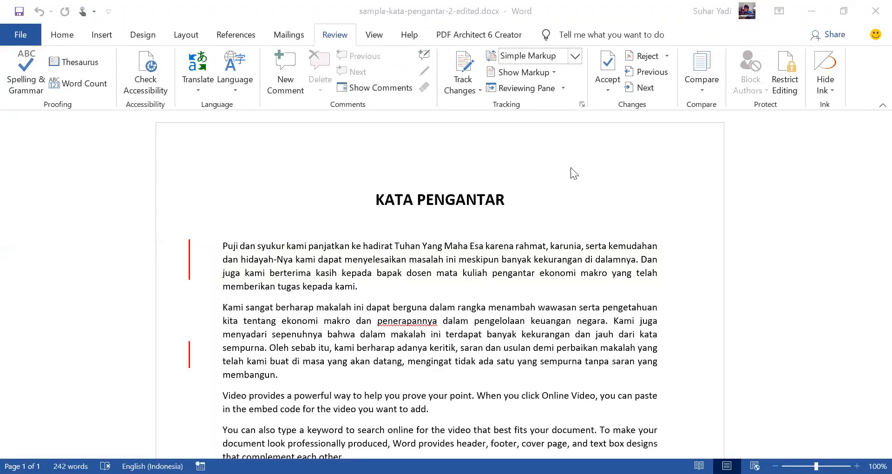
Step: Save the merged document as KATA PENGANTAR-final.docx, replacing the existing file
key("F12")
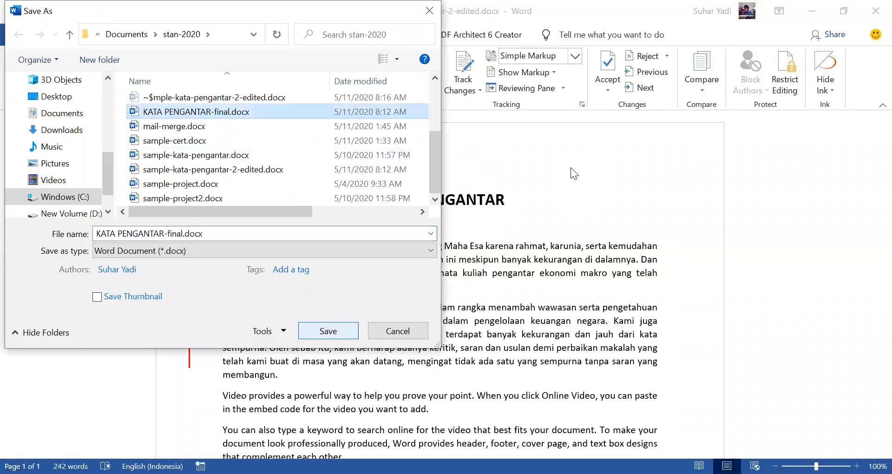
key("Return")
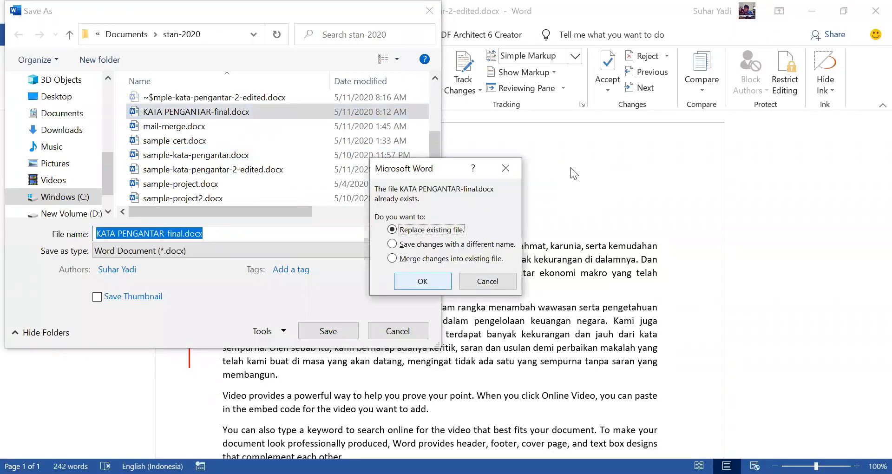
key("Tab")
key("Return")
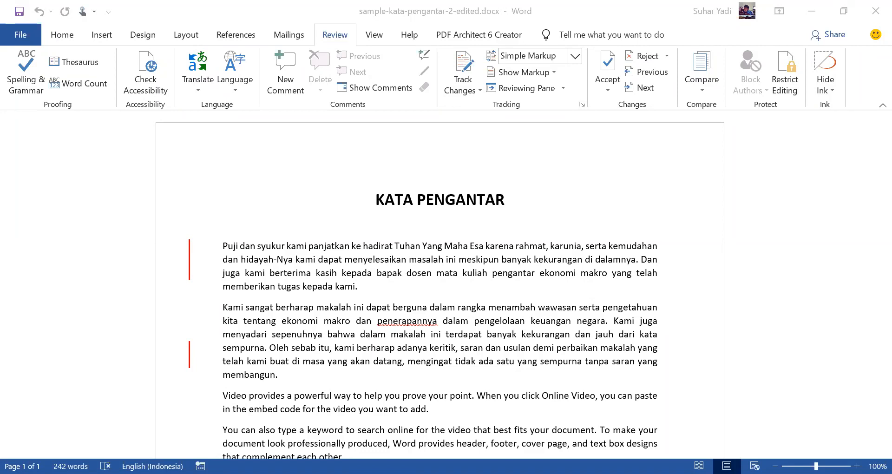
left_click(575, 56)
left_click(575, 57)
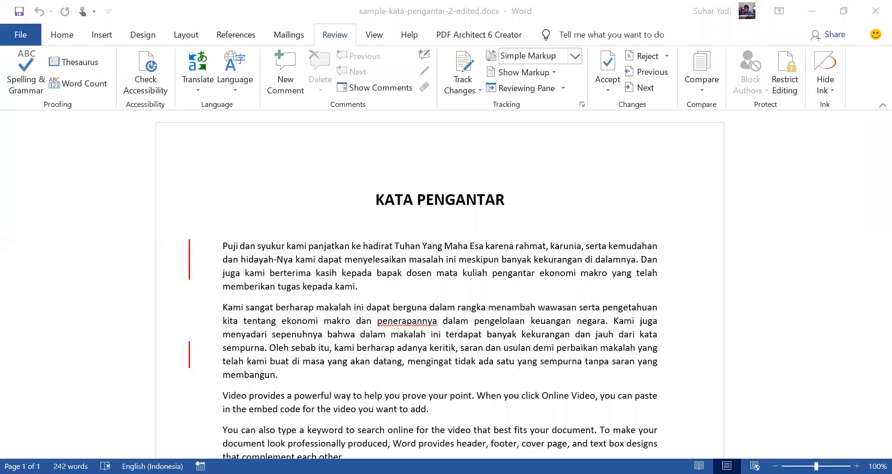
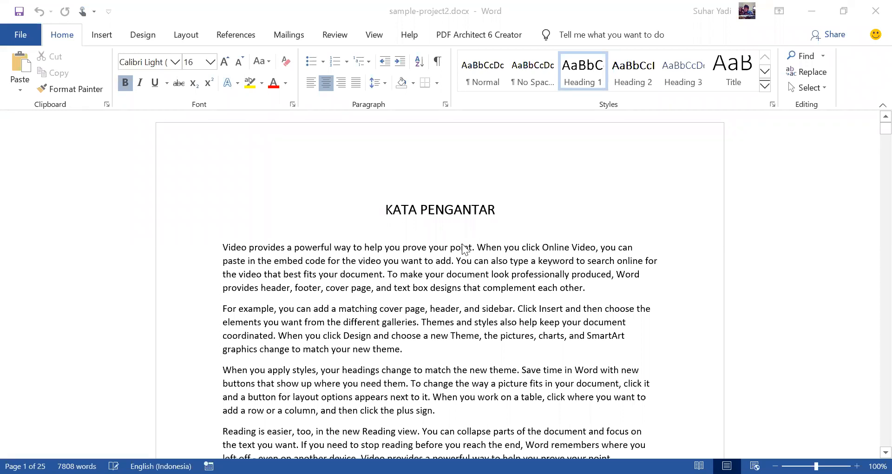
Step: Look through sample-project2.docx from the Kata Pengantar page and table of contents to the sections and tables of Bab I
scroll(463, 246, "down", 4)
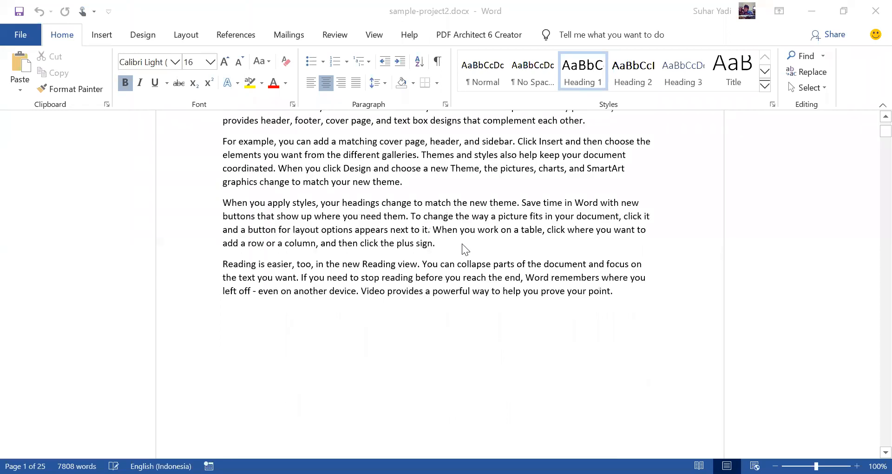
scroll(511, 237, "down", 1)
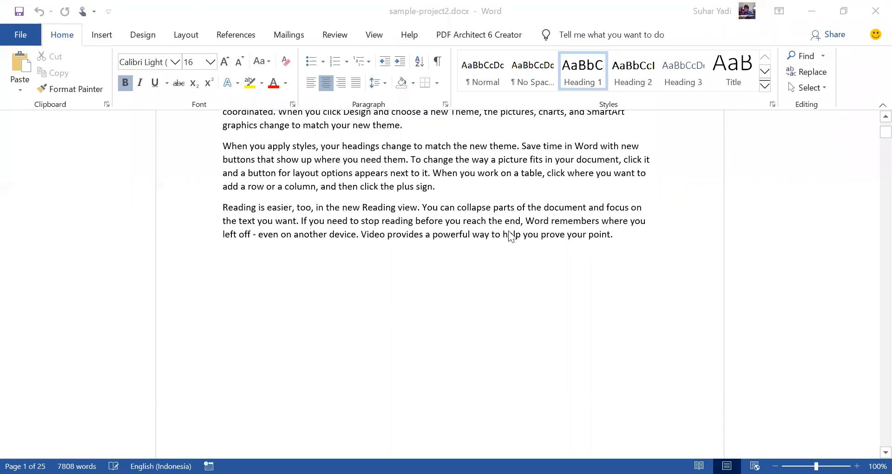
scroll(509, 232, "up", 3)
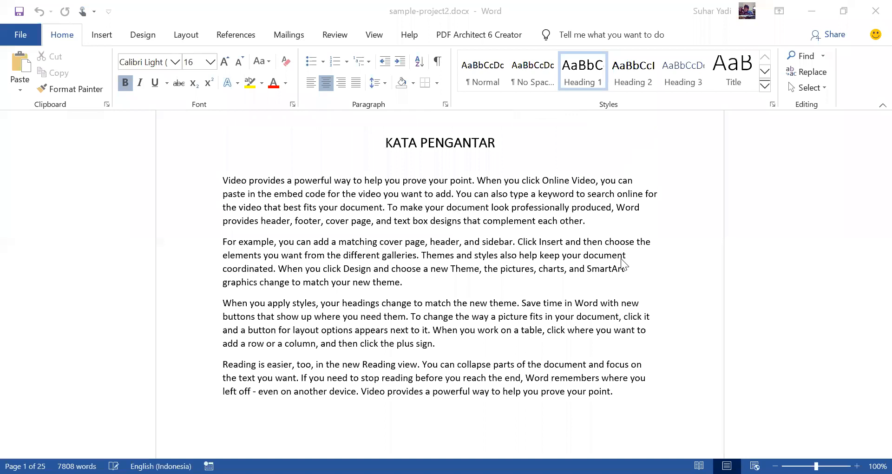
scroll(622, 263, "down", 15)
scroll(602, 283, "down", 10)
scroll(605, 283, "up", 7)
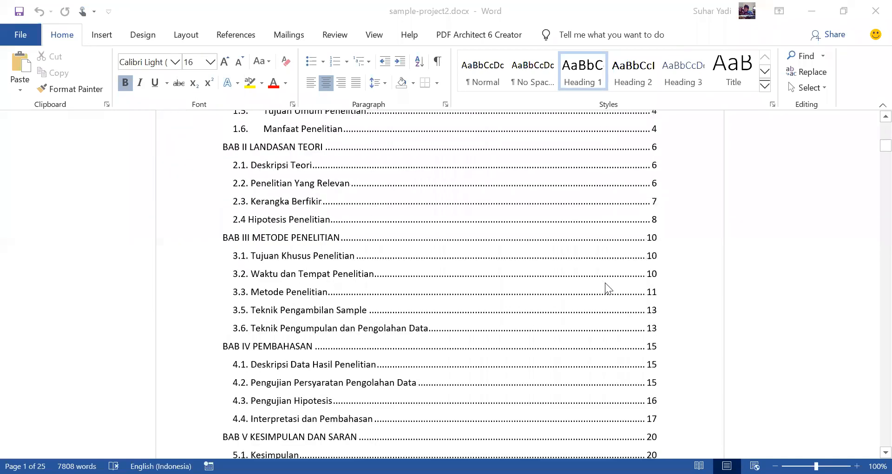
left_click_drag(870, 140, 871, 185)
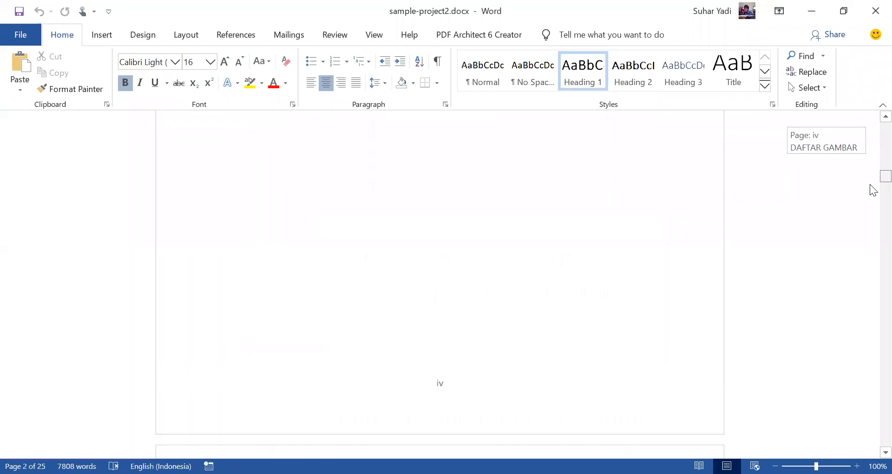
scroll(604, 330, "down", 10)
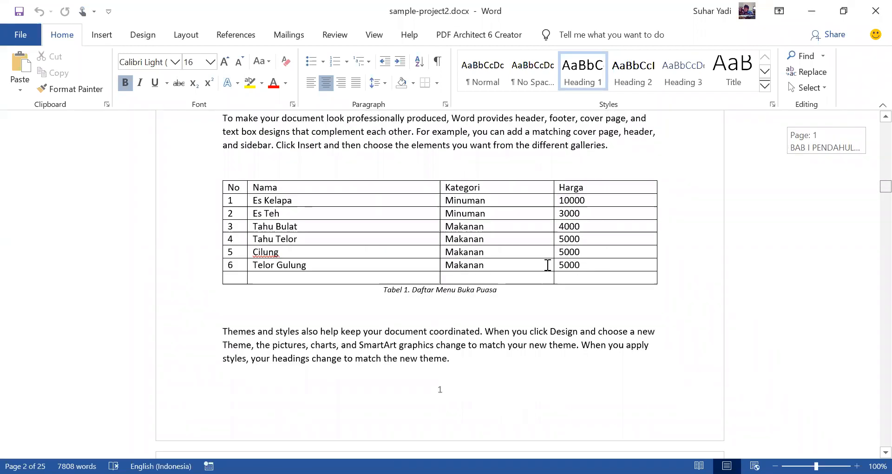
scroll(548, 265, "up", 8)
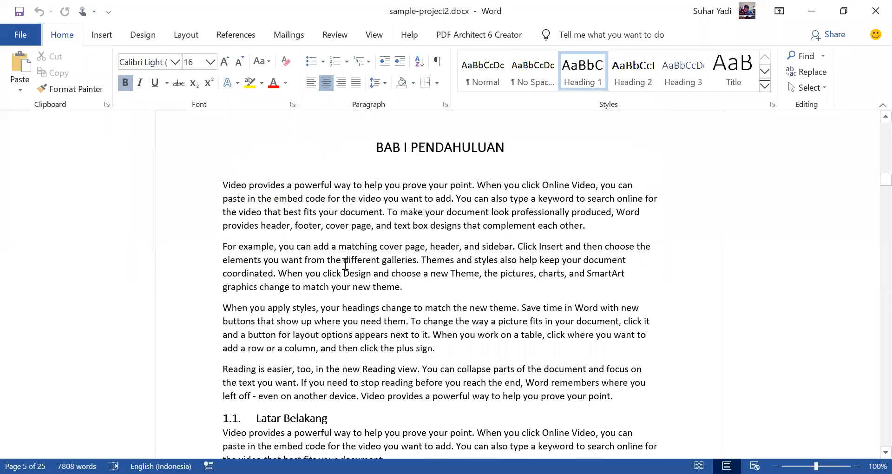
scroll(394, 260, "down", 15)
scroll(390, 325, "down", 8)
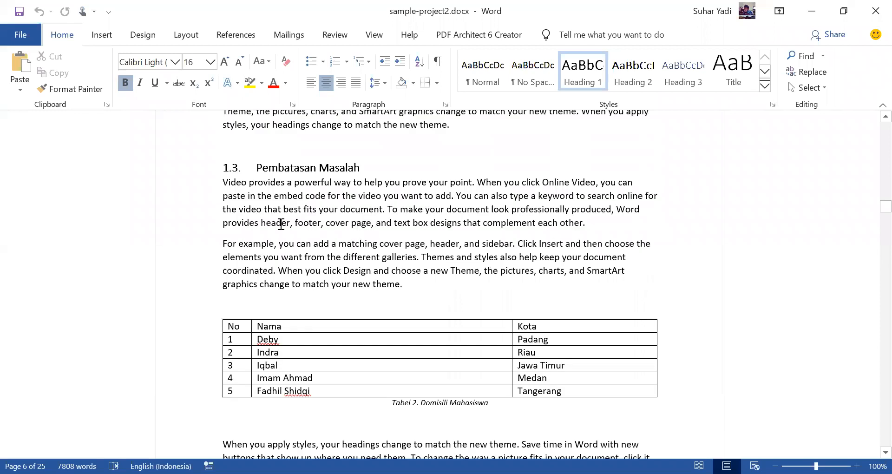
Step: Insert a footnote after the phrase "Video provides a powerful way to help you prove your point" in section 1.3 Pembatasan Masalah
scroll(281, 223, "up", 1)
left_click_drag(224, 212, 254, 212)
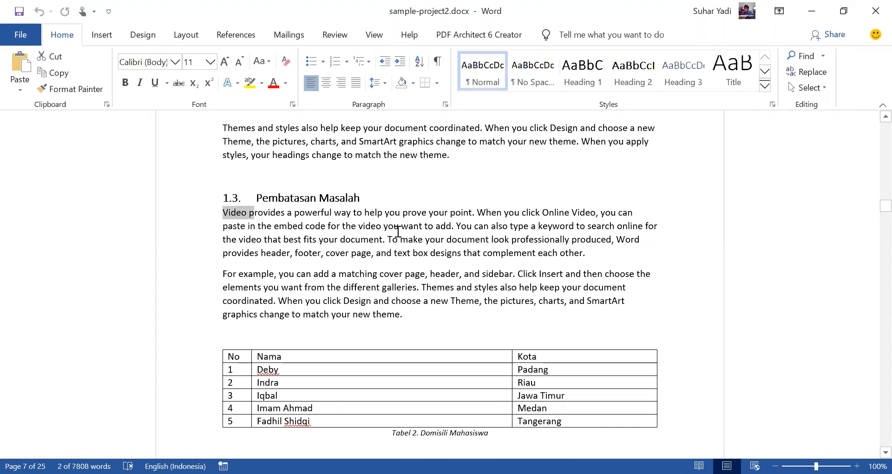
left_click(472, 214, "shift")
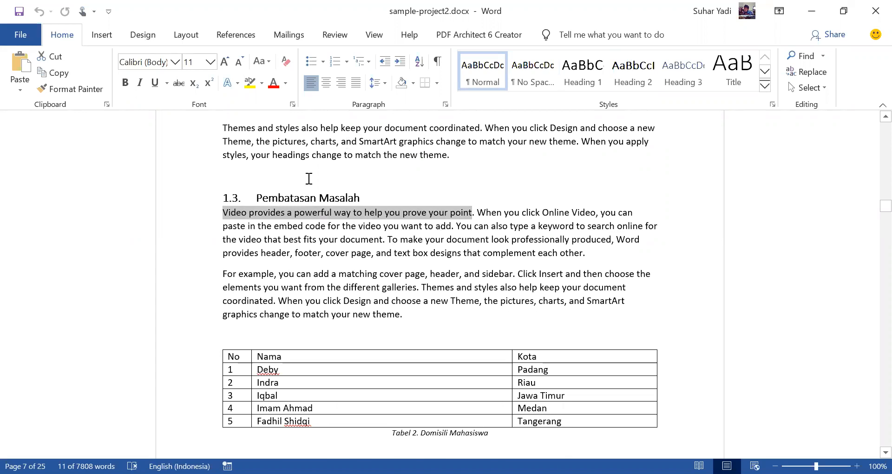
left_click(229, 37)
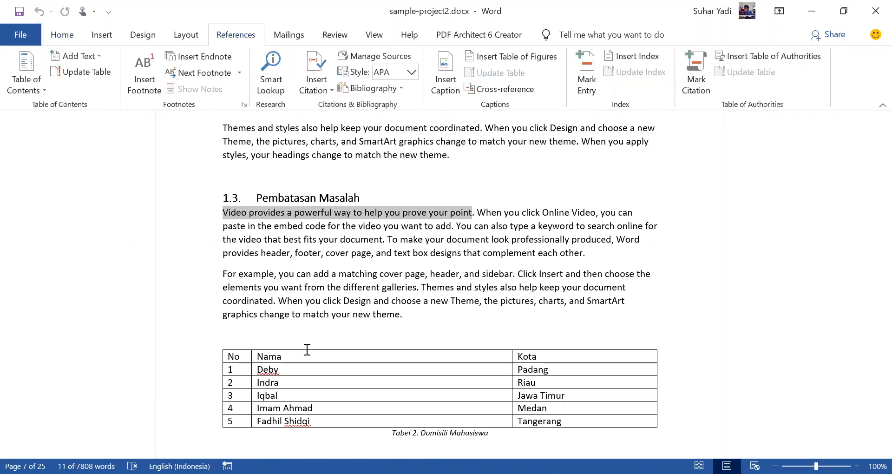
left_click(137, 77)
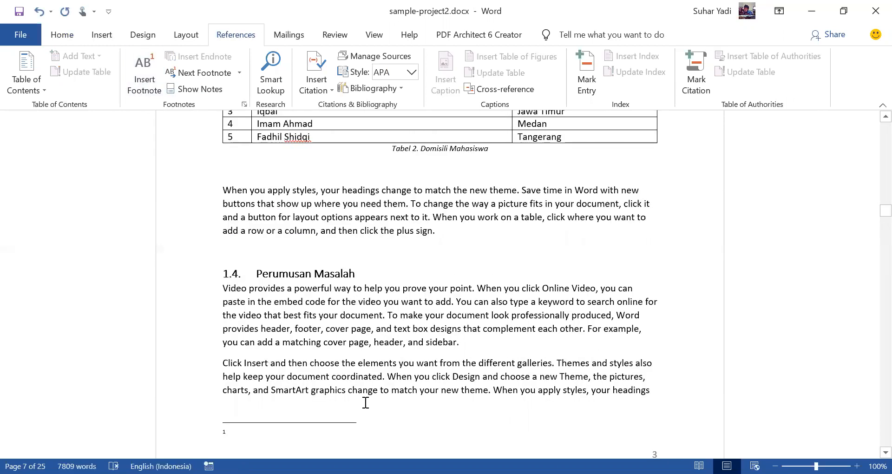
type("Sumber")
type(": https")
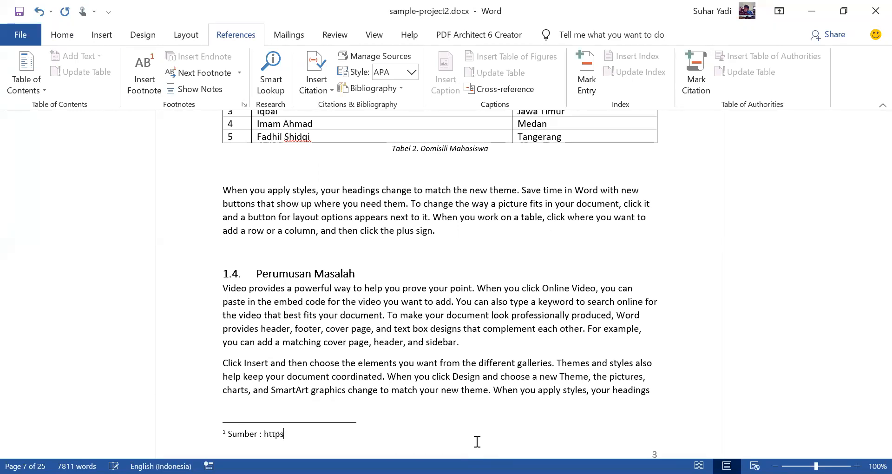
type("://klc.kem")
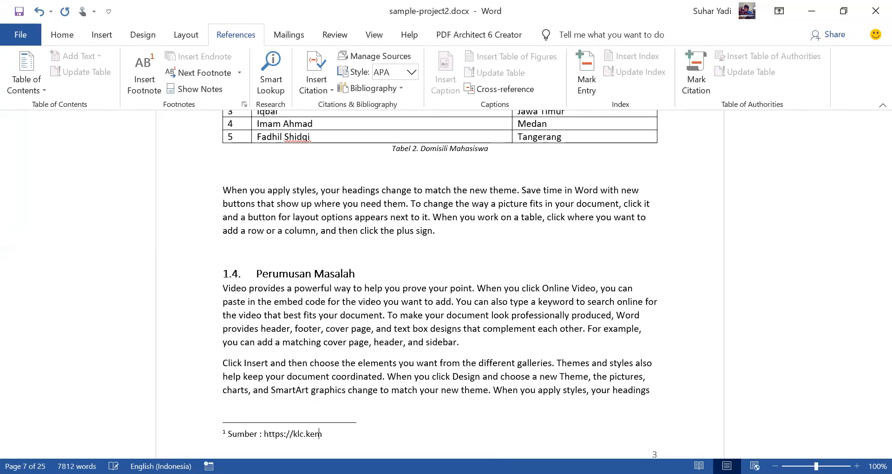
type("enkeu.go.id ")
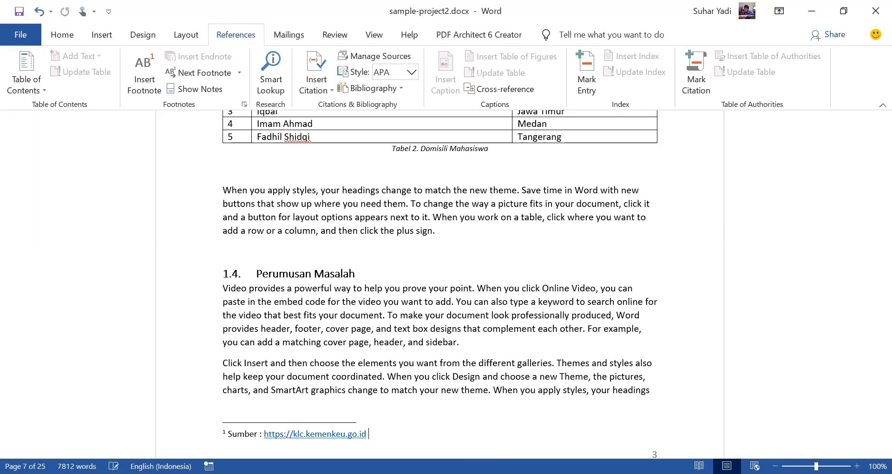
type("Last access : 11 Mei 2020")
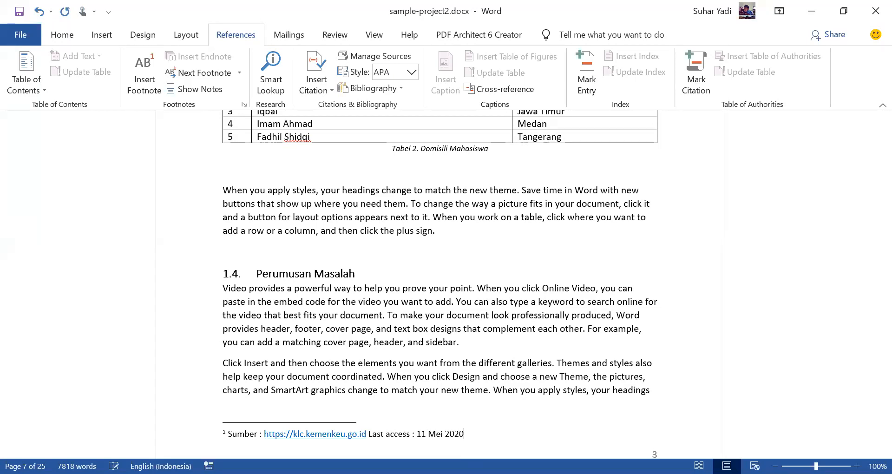
Step: Remove the space before the colon after "Sumber" in the first footnote
left_click(517, 363)
left_click(259, 433)
key("BackSpace")
key("Delete")
key("BackSpace")
left_click(477, 329)
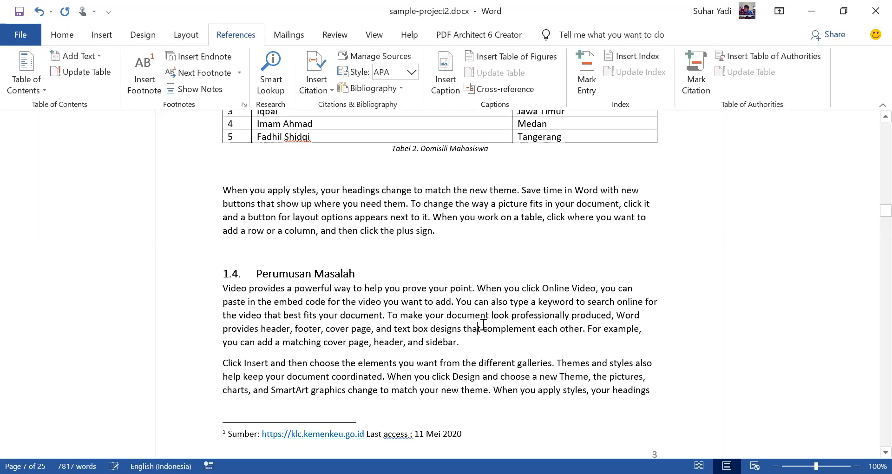
scroll(513, 284, "down", 10)
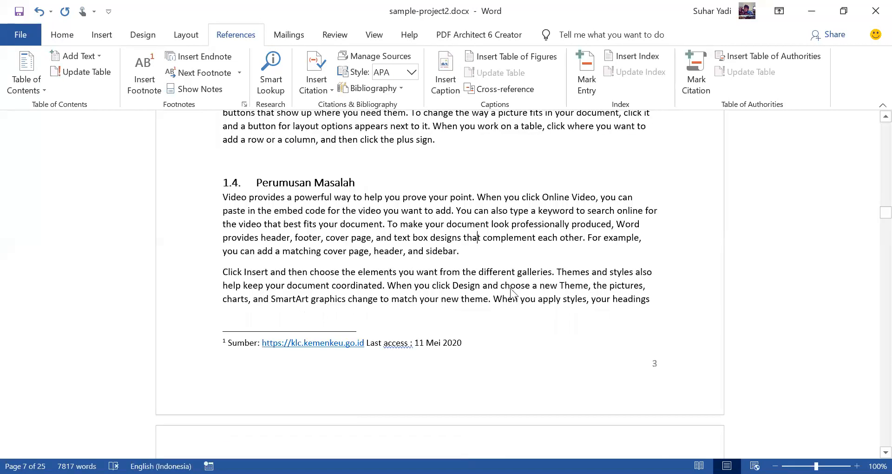
scroll(472, 301, "down", 9)
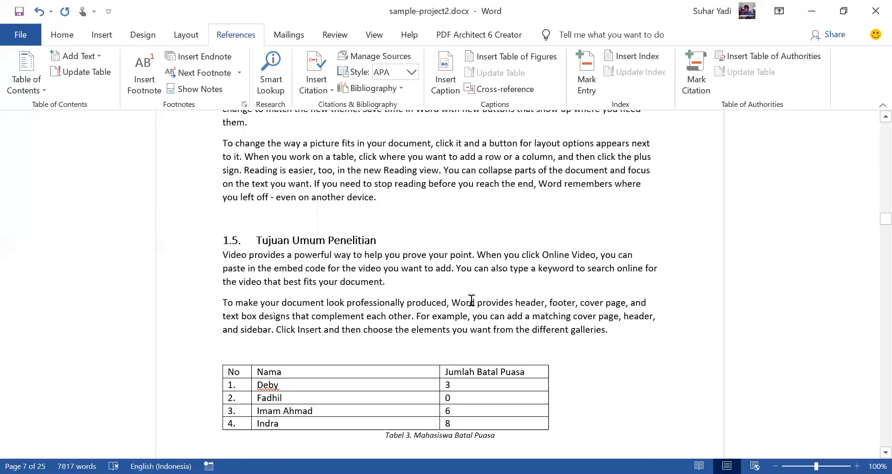
scroll(469, 305, "up", 10)
scroll(469, 303, "up", 15)
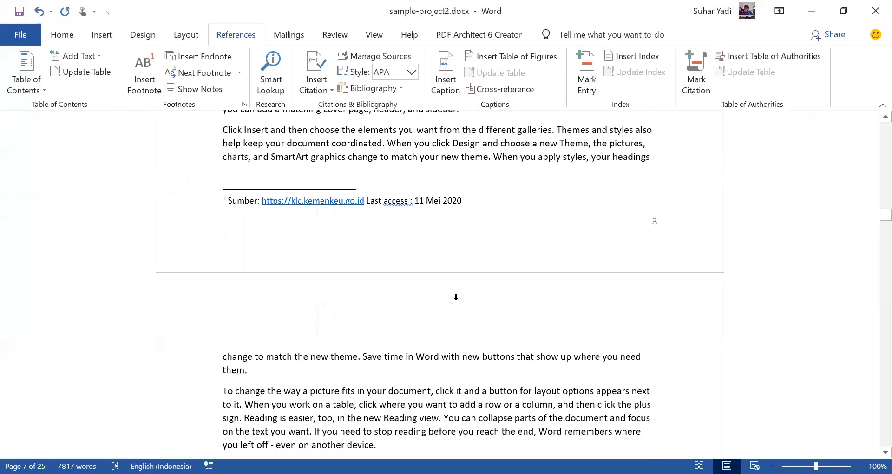
scroll(456, 296, "down", 5)
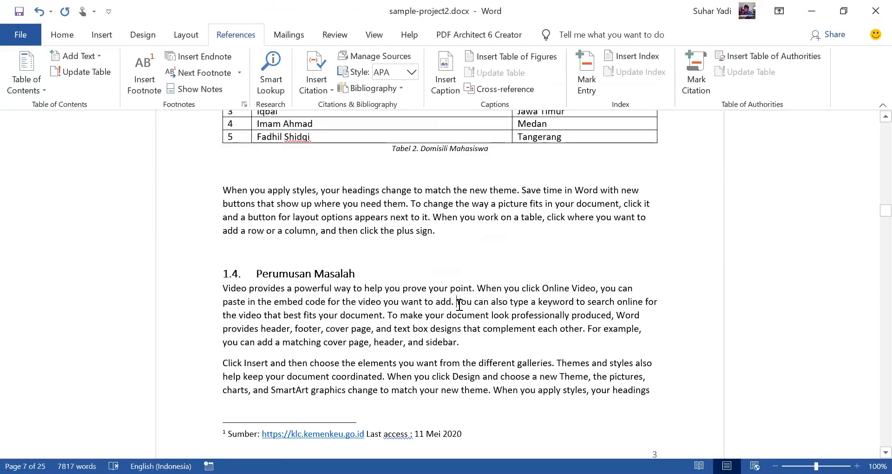
double_click(459, 303)
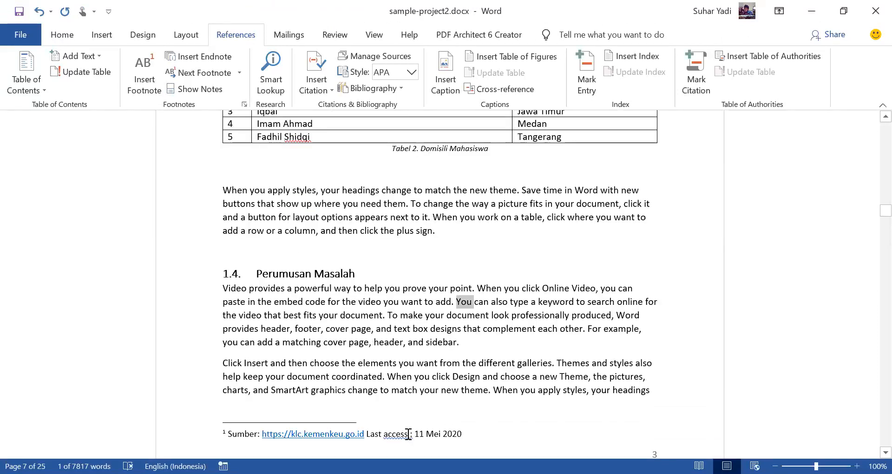
left_click(492, 316)
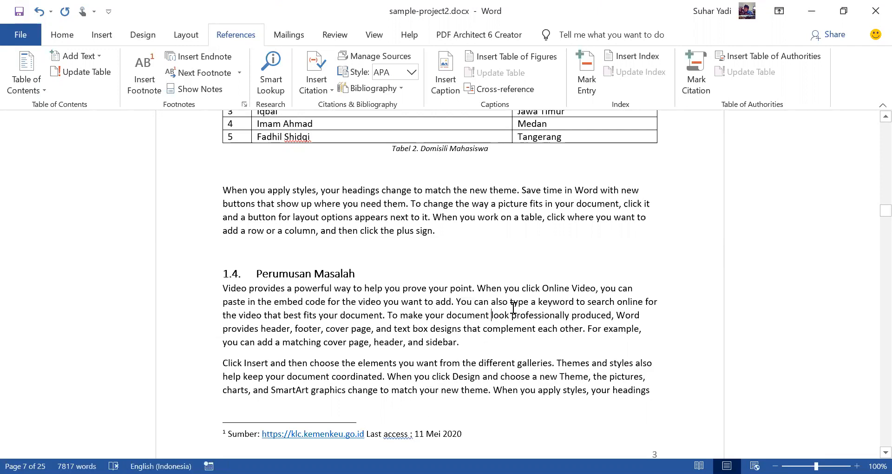
Step: Insert a footnote after the phrase "When you click Online Video" in section 1.4 Perumusan Masalah
left_click(565, 287)
left_click_drag(479, 286, 590, 291)
left_click(144, 78)
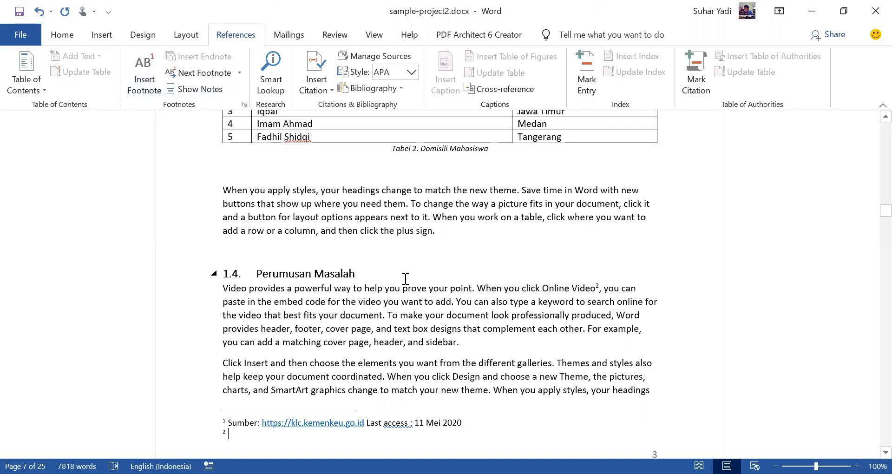
Step: Write the second footnote's text as "Sumber: Mastering Microsoft Word 2016"
type("Sumber: M")
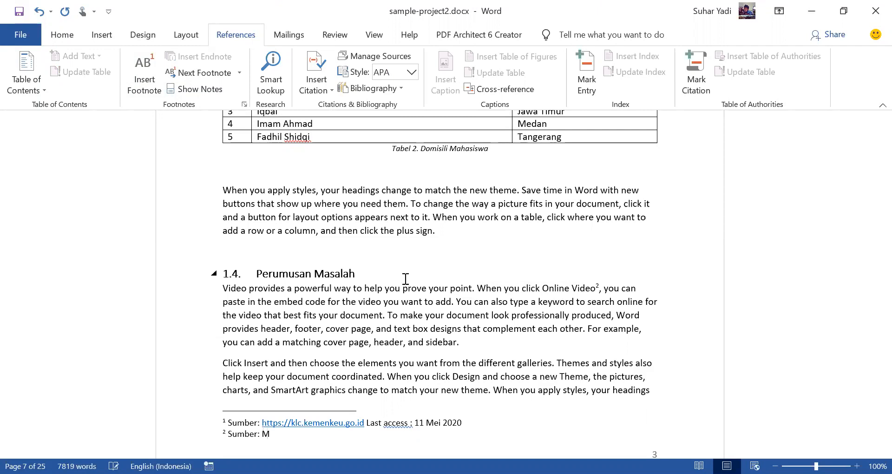
type("engej")
key("BackSpace")
key("BackSpace")
key("BackSpace")
key("BackSpace")
type("astering Microsoft Word 20")
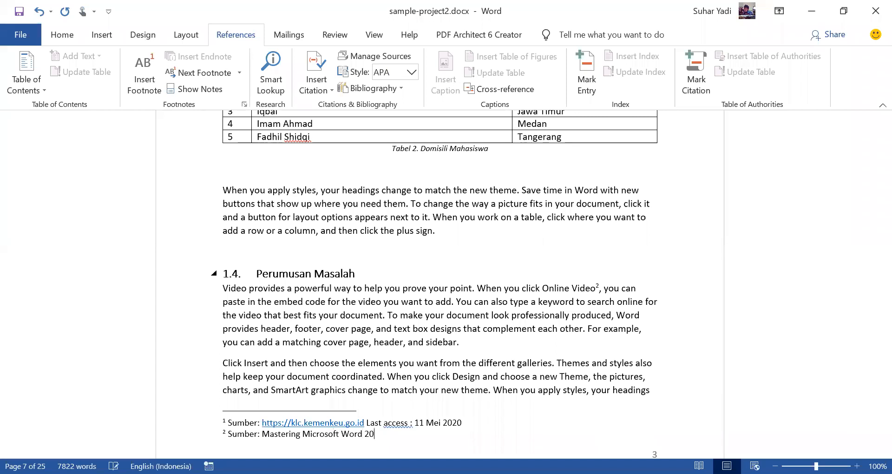
type("20")
key("BackSpace")
key("BackSpace")
type("16")
left_click(512, 313)
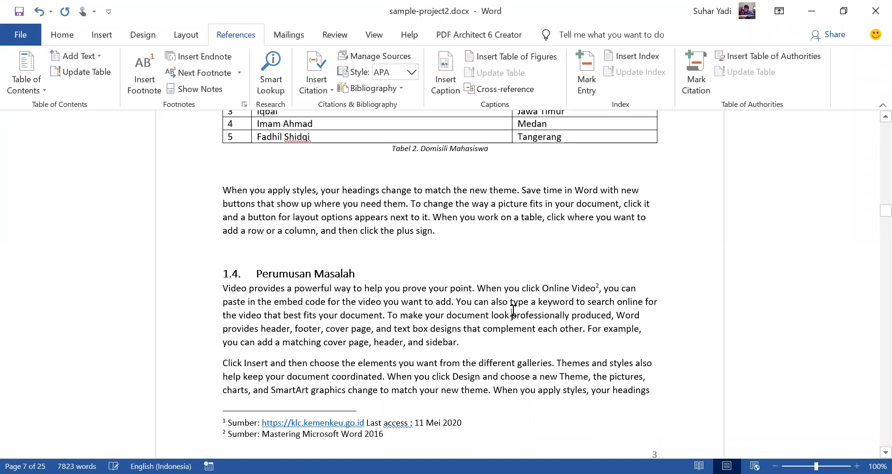
Step: Insert a footnote after the phrase "To make your document look professionally produced" in section 2.2 Penelitian Yang Relevan
scroll(535, 290, "down", 5)
scroll(536, 286, "down", 15)
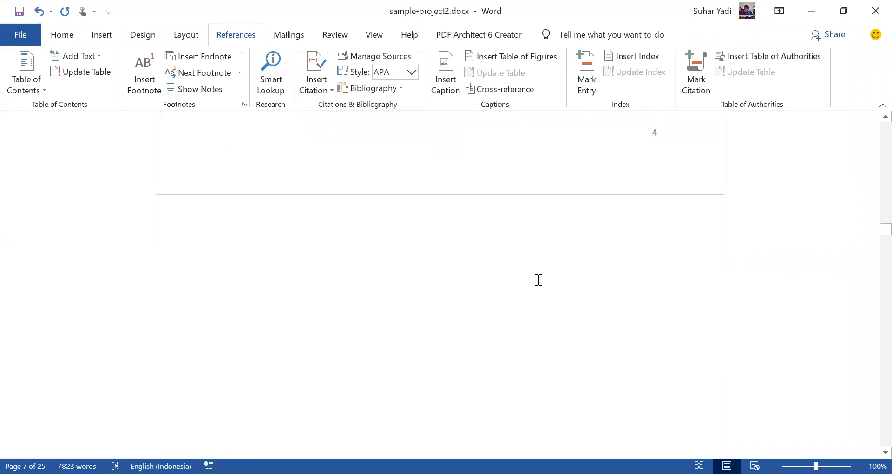
scroll(539, 278, "down", 10)
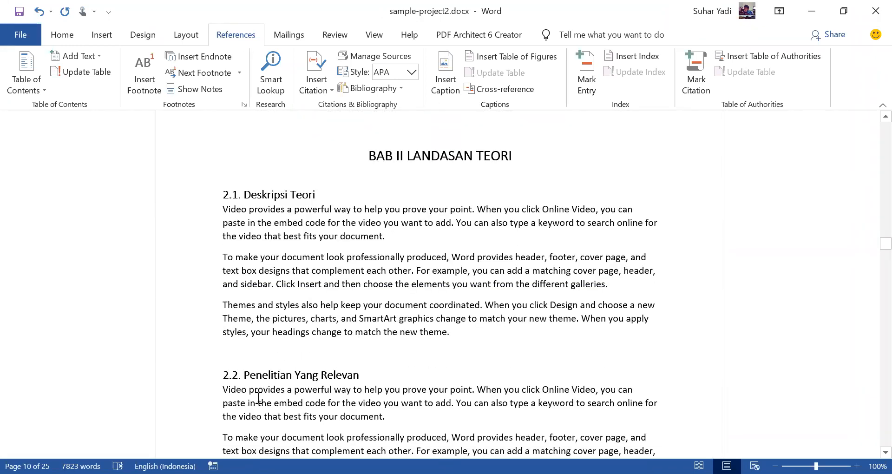
scroll(268, 405, "down", 2)
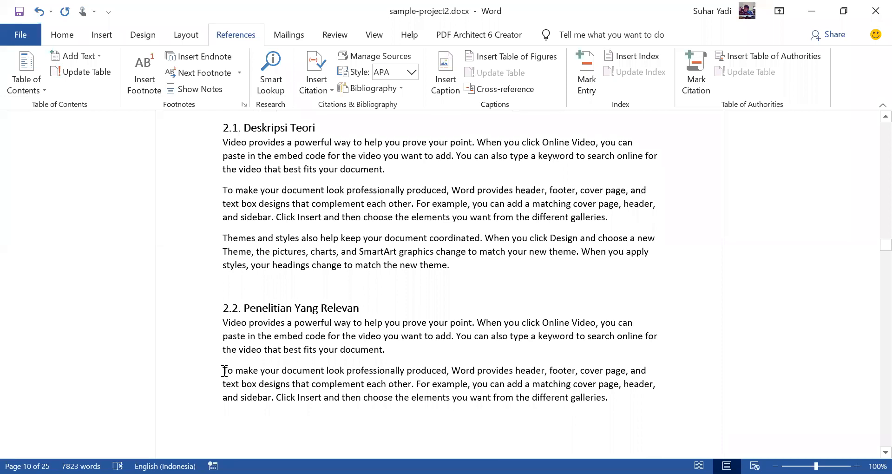
left_click_drag(223, 370, 447, 370)
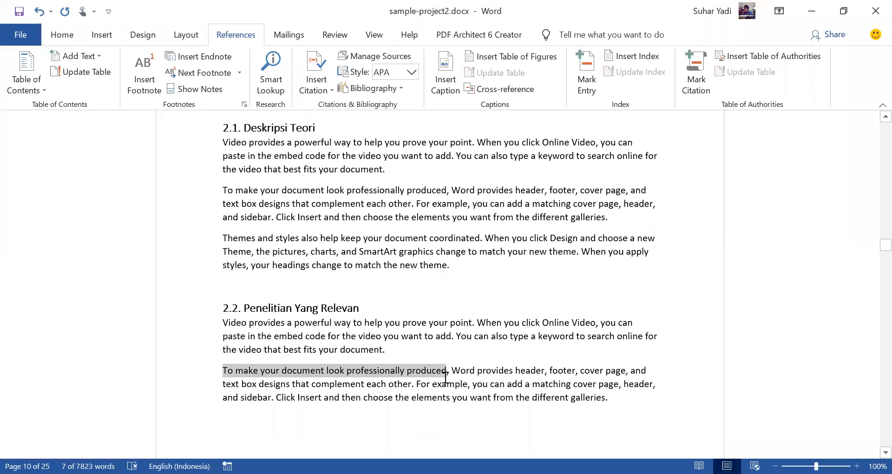
left_click(145, 84)
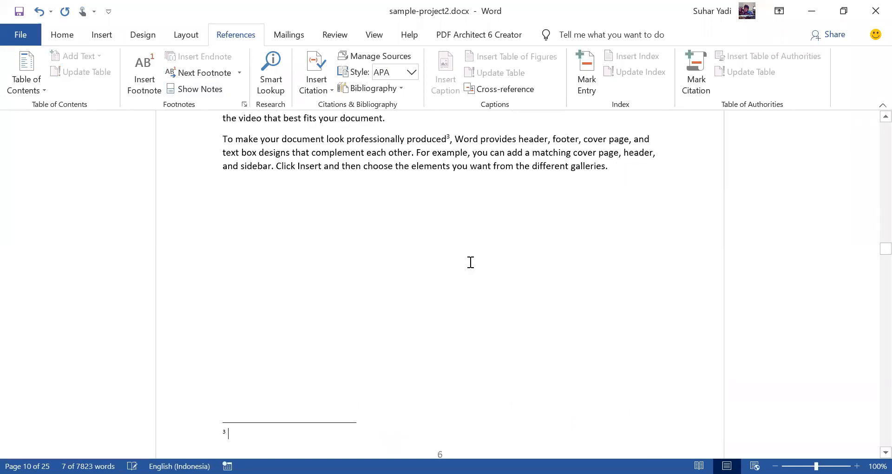
type("Source :")
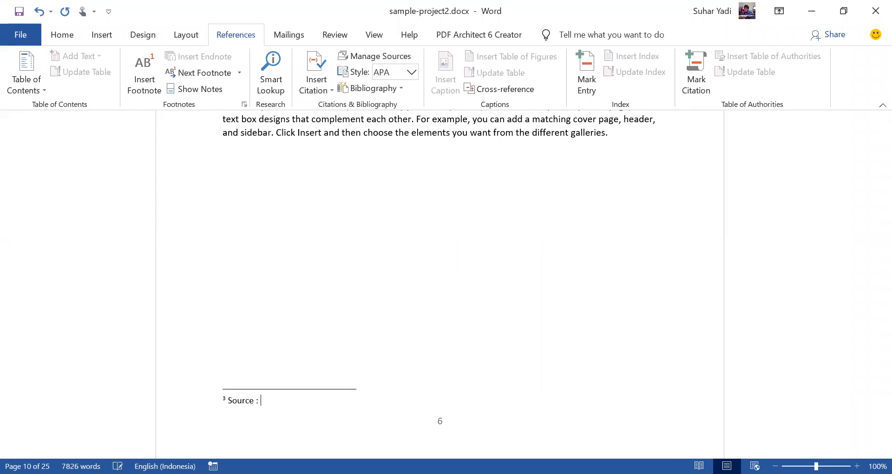
type(" https://support.microsoft.com/en-us")
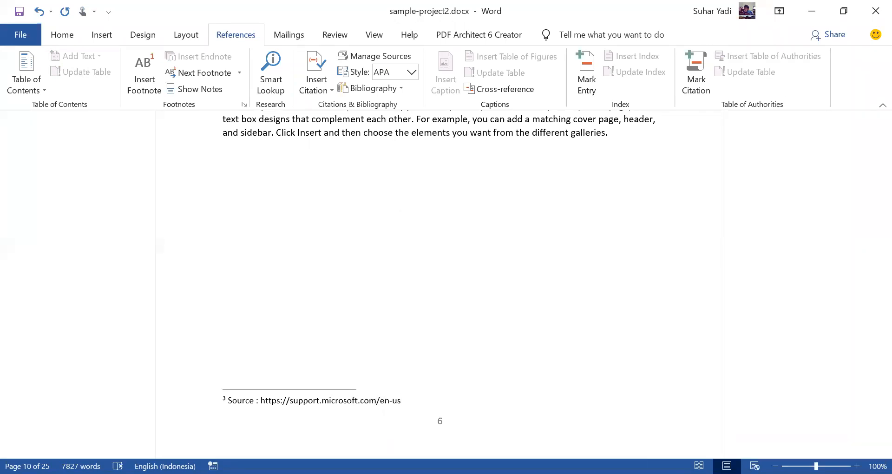
left_click(472, 205)
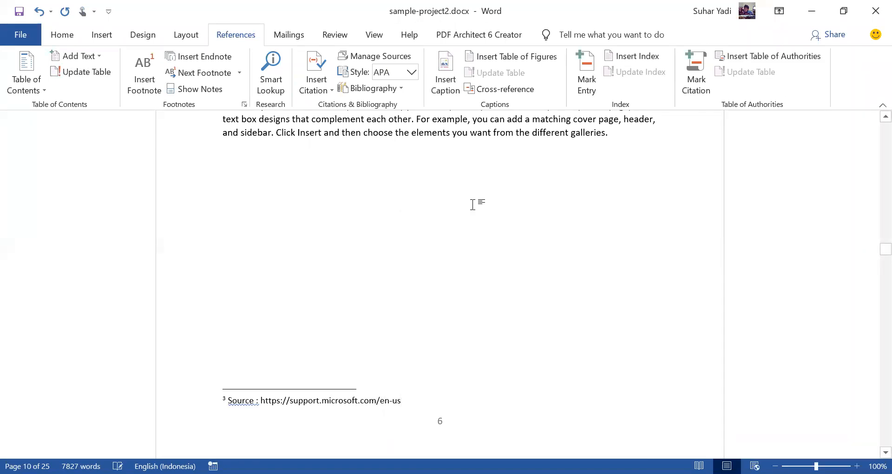
Step: Convert the web address in the third footnote into a live hyperlink
left_click(402, 401)
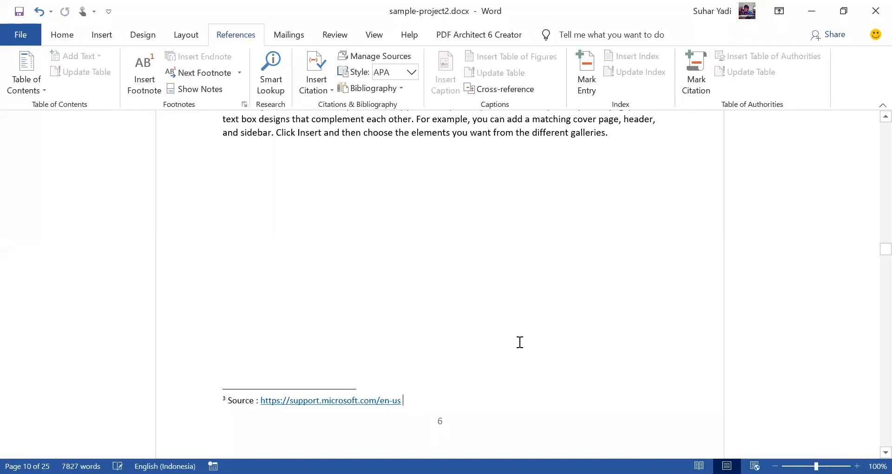
left_click(521, 319)
Step: Step through the footnote references from the start of the document up to the third one in section 2.2
scroll(518, 322, "up", 15)
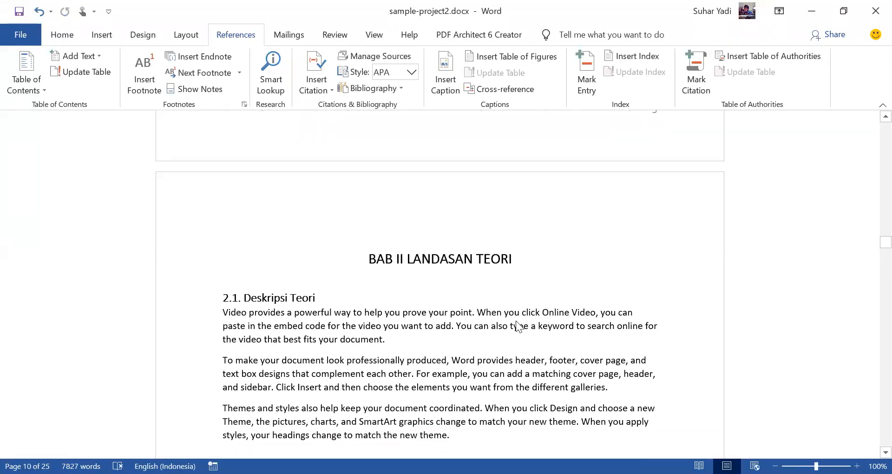
left_click_drag(870, 236, 849, 139)
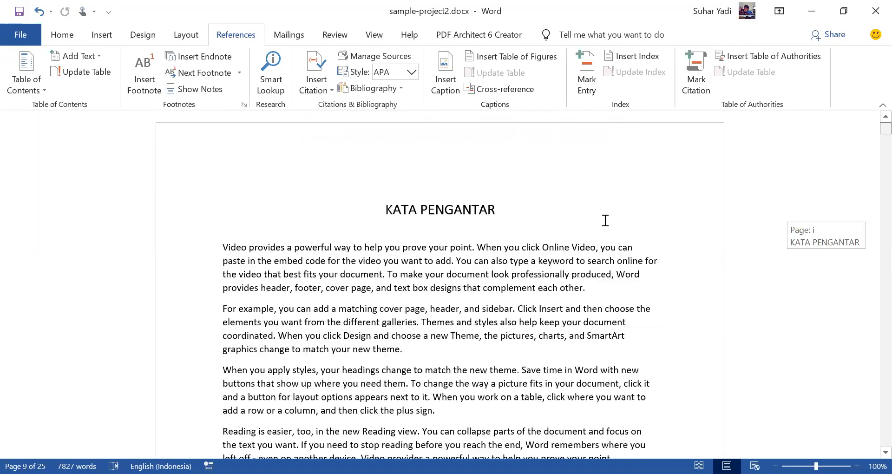
left_click(540, 258)
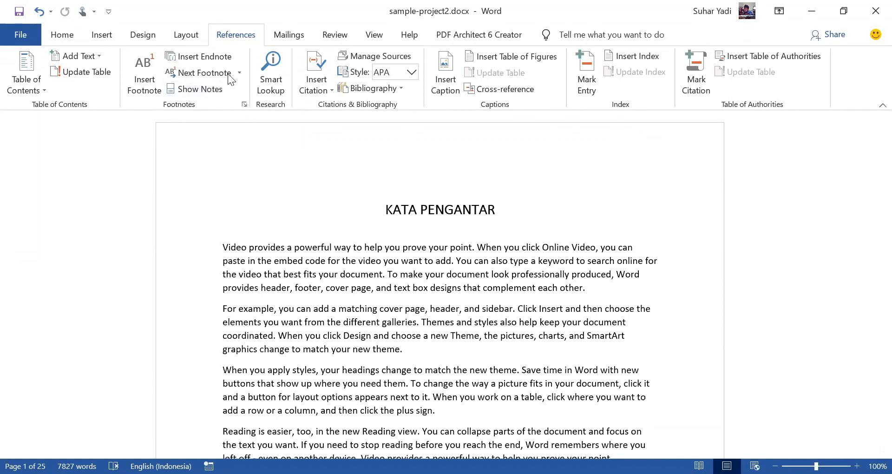
left_click(204, 73)
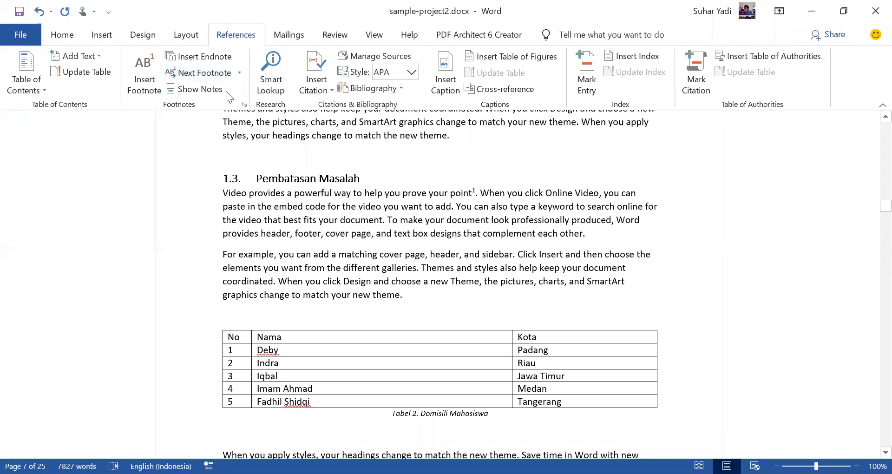
left_click(214, 78)
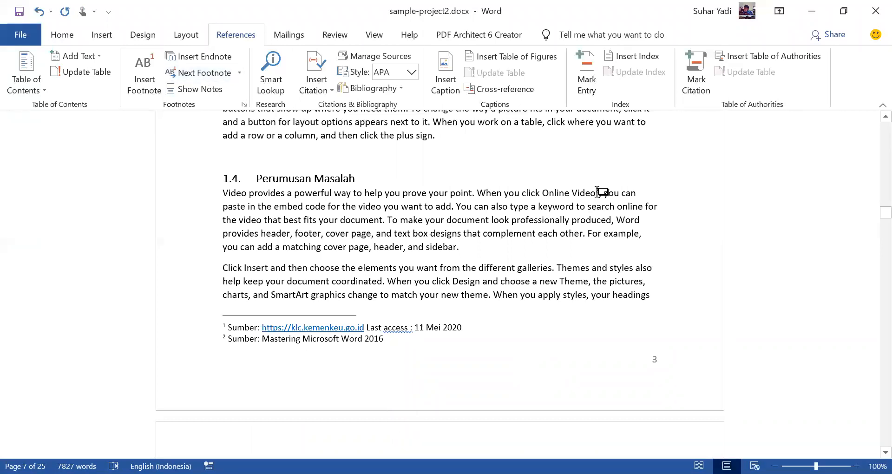
mouse_move(598, 192)
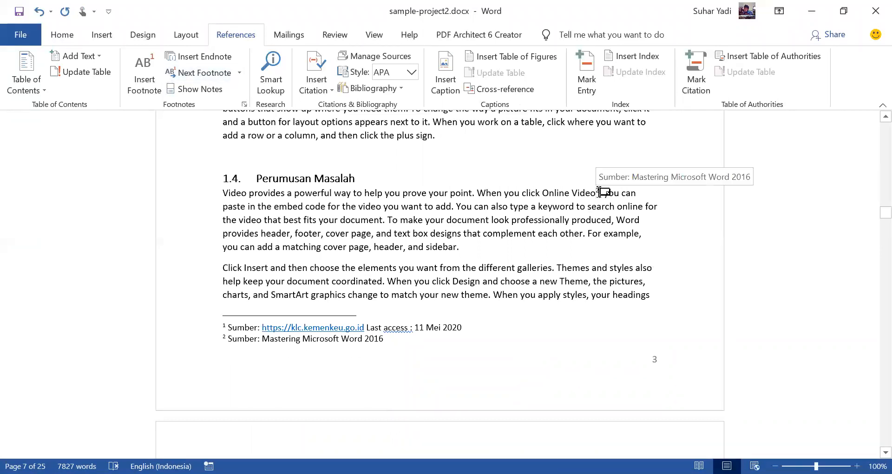
left_click(209, 76)
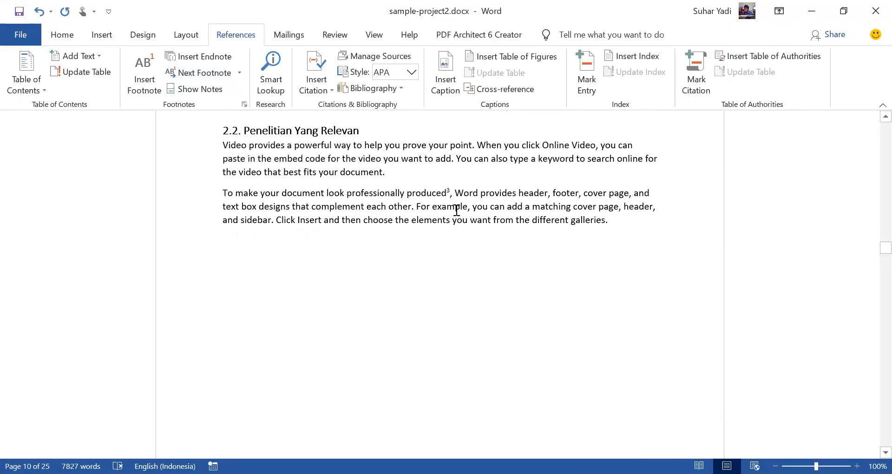
left_click_drag(447, 191, 452, 190)
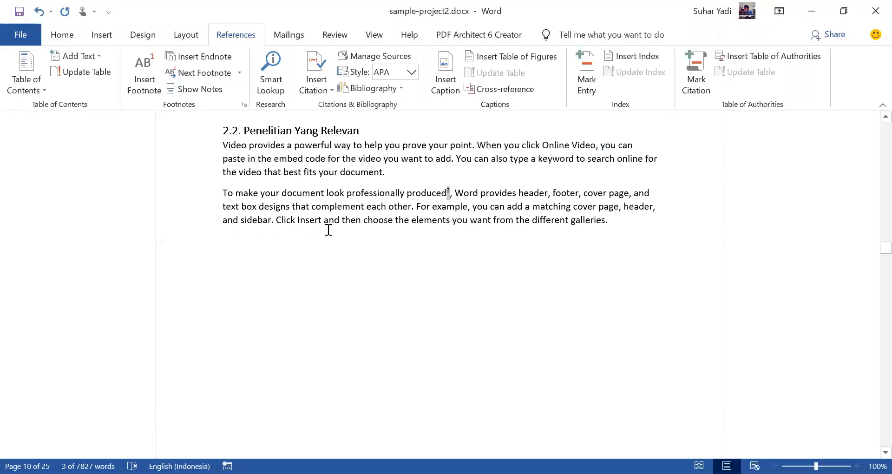
Step: Show the third footnote's note text, then return to its reference in section 2.2 Penelitian Yang Relevan
left_click(202, 89)
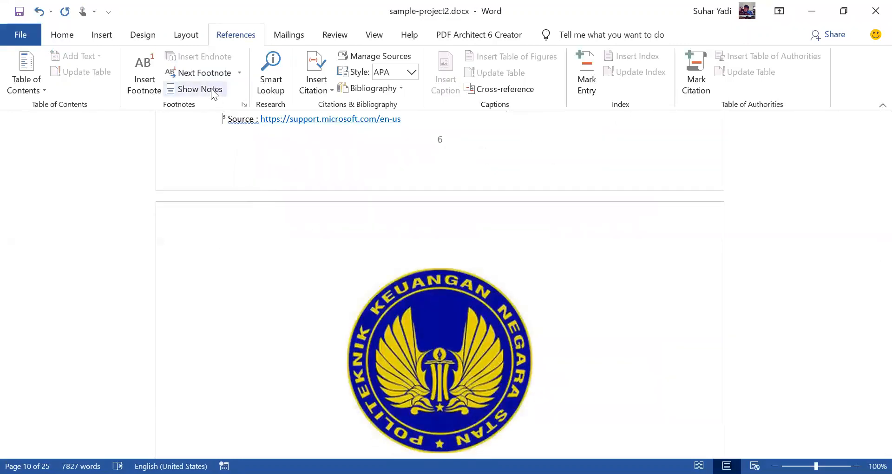
left_click(211, 89)
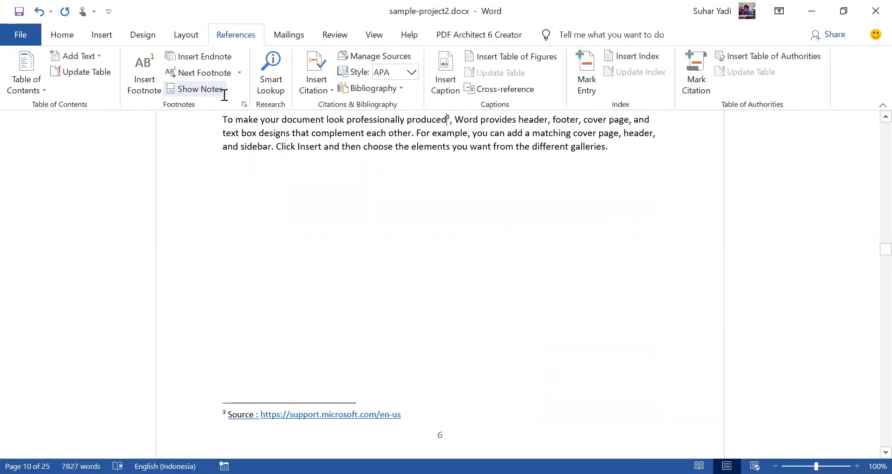
scroll(510, 209, "up", 6)
scroll(482, 244, "up", 2)
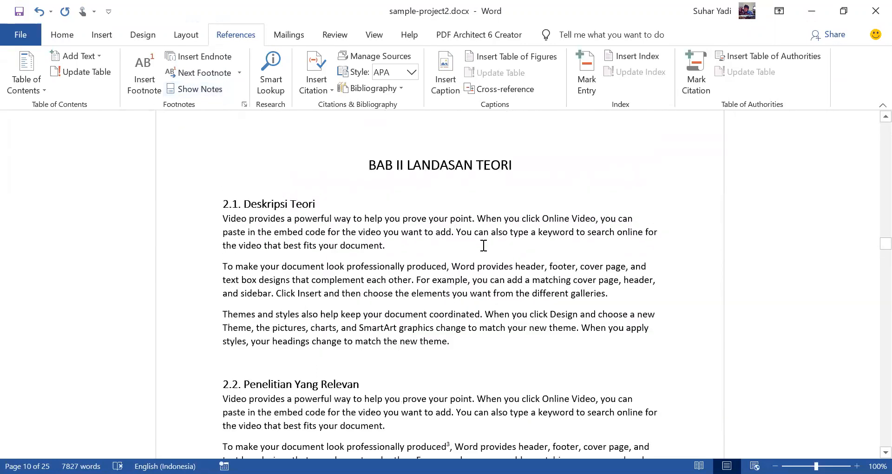
Step: Go back to the first footnote reference in section 1.3 Pembatasan Masalah and show its note text
left_click(212, 73)
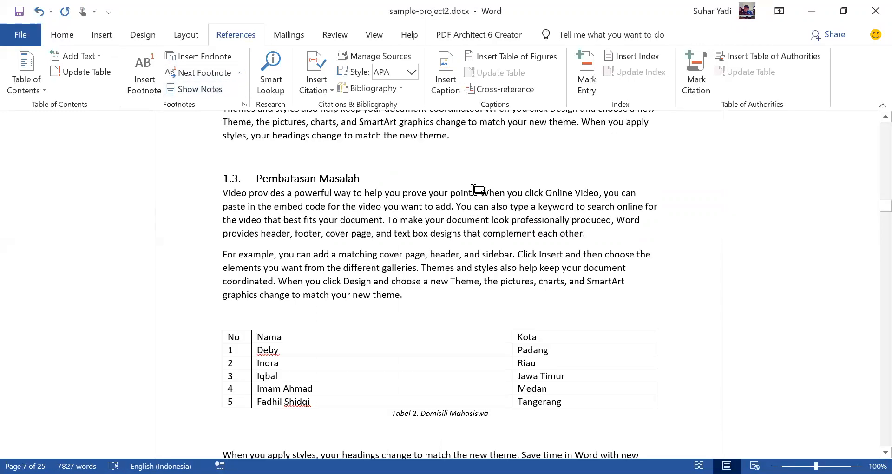
left_click(212, 90)
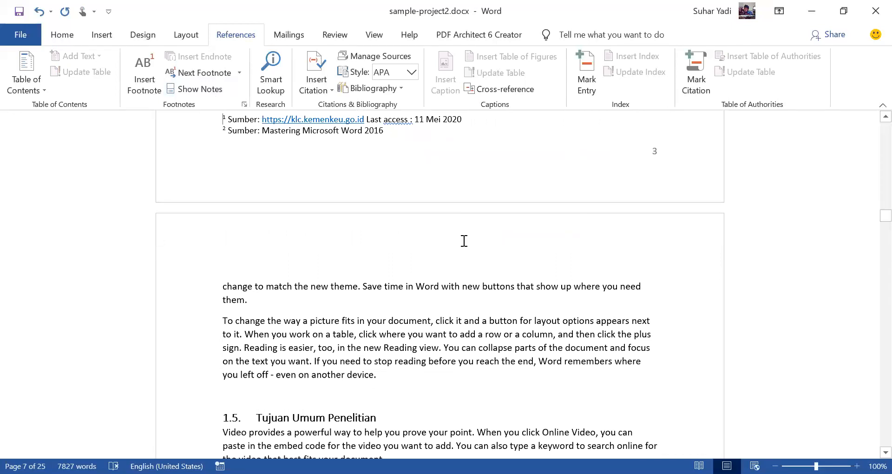
scroll(584, 286, "down", 8)
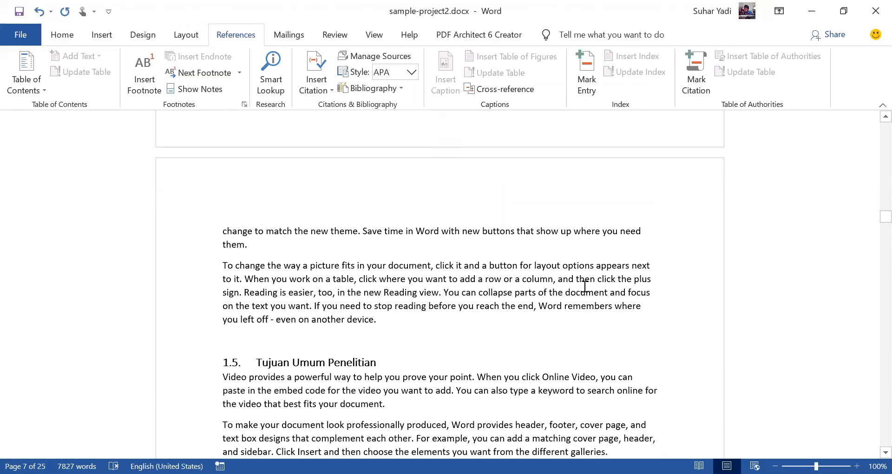
Step: Insert a page break after the last paragraph of the document to start a new page
left_click_drag(872, 232, 669, 360)
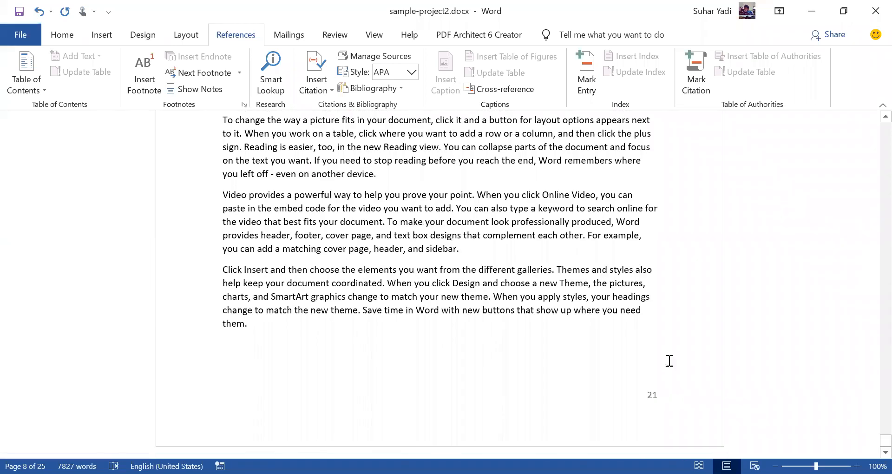
left_click(673, 326)
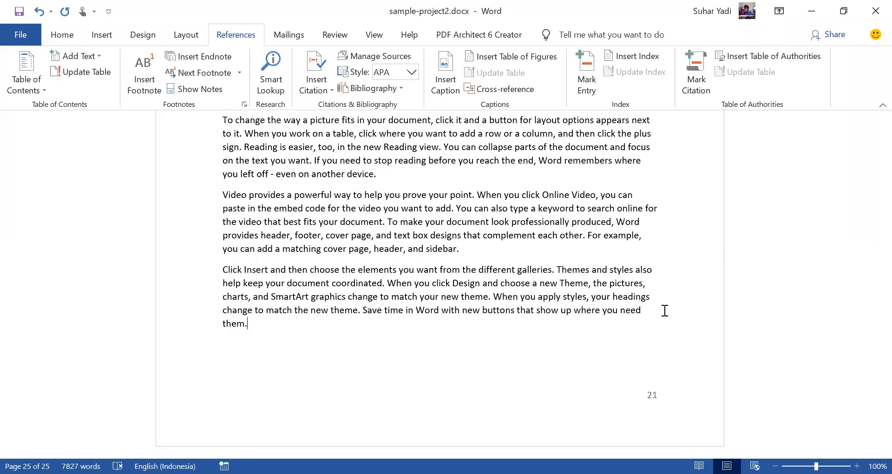
key("ctrl+Return")
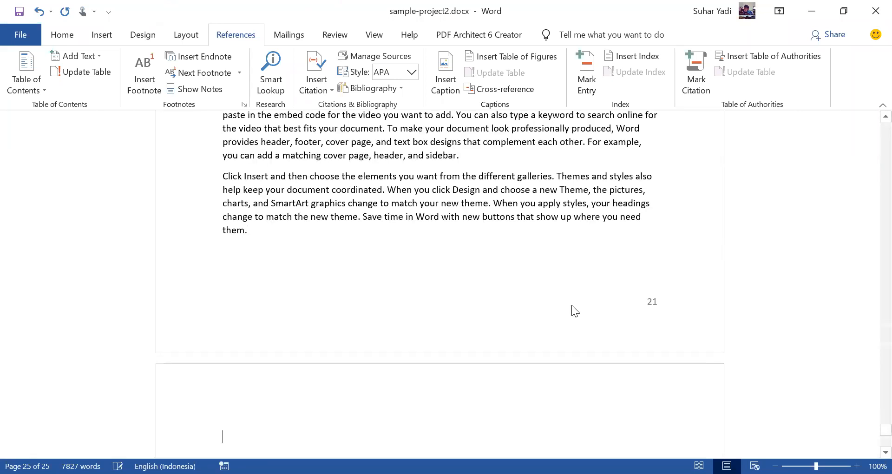
Step: Delete all existing sources from the master list in the Source Manager
left_click(379, 57)
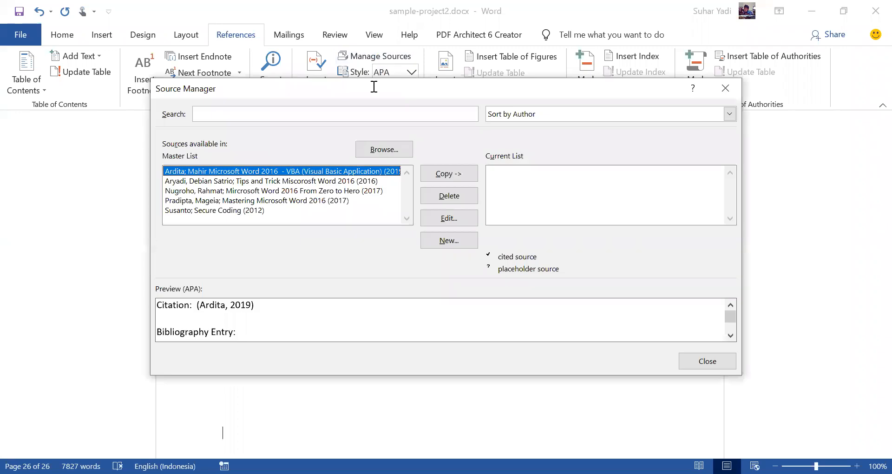
left_click(464, 195)
left_click(463, 195)
left_click(464, 195)
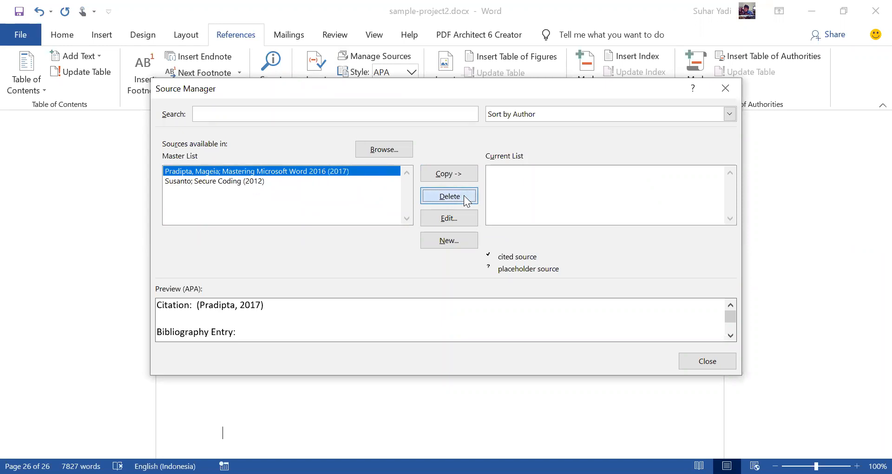
left_click(464, 195)
left_click(464, 195)
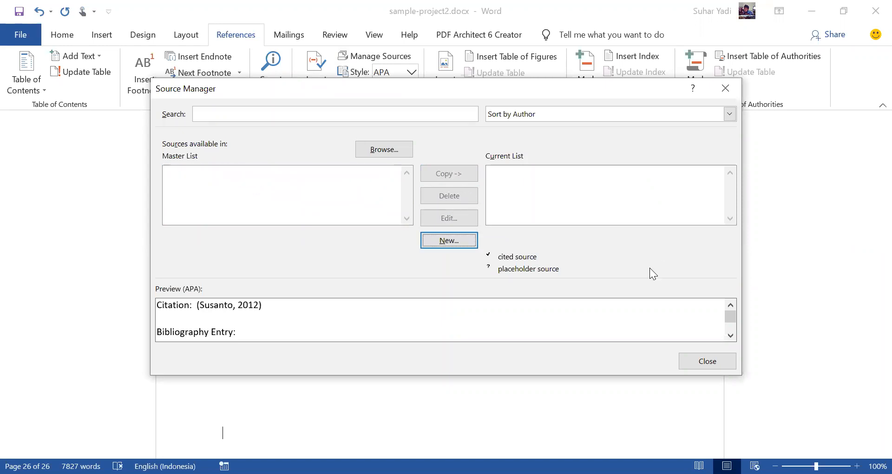
Step: Create a new source of type Book and enter the author's full name
left_click(448, 240)
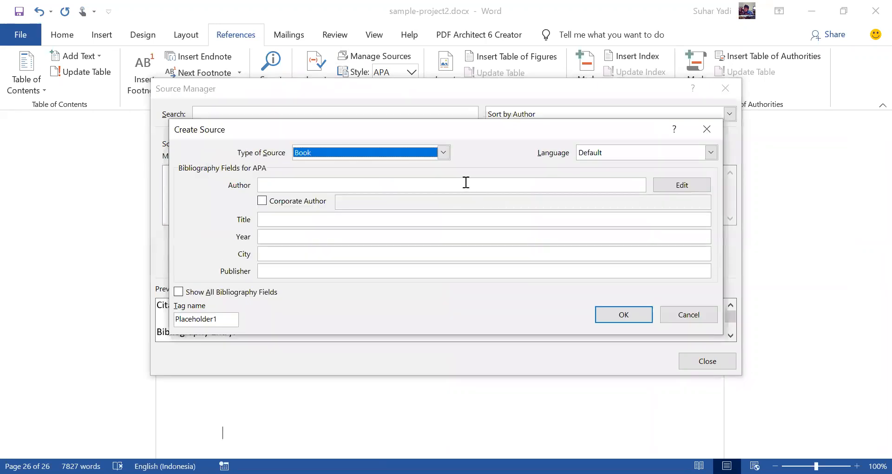
left_click(444, 153)
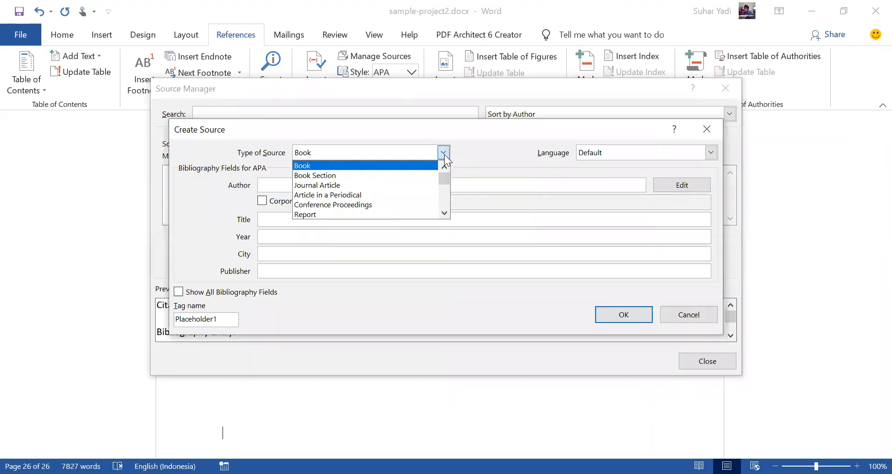
left_click(409, 165)
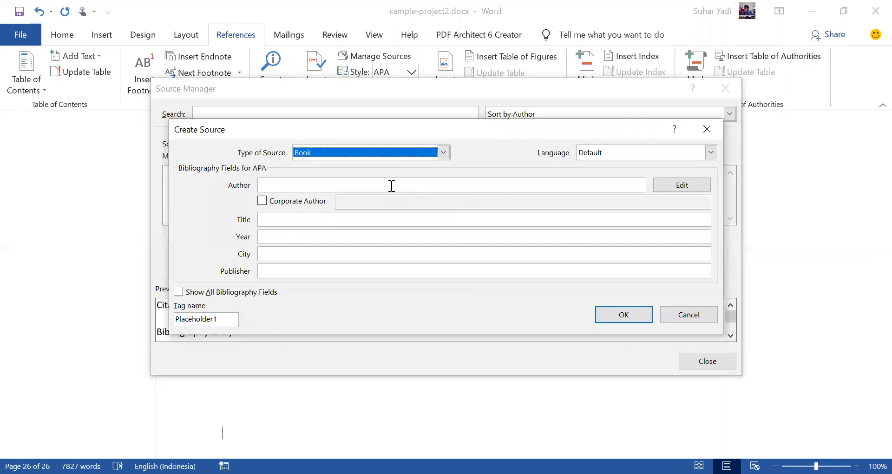
left_click(392, 186)
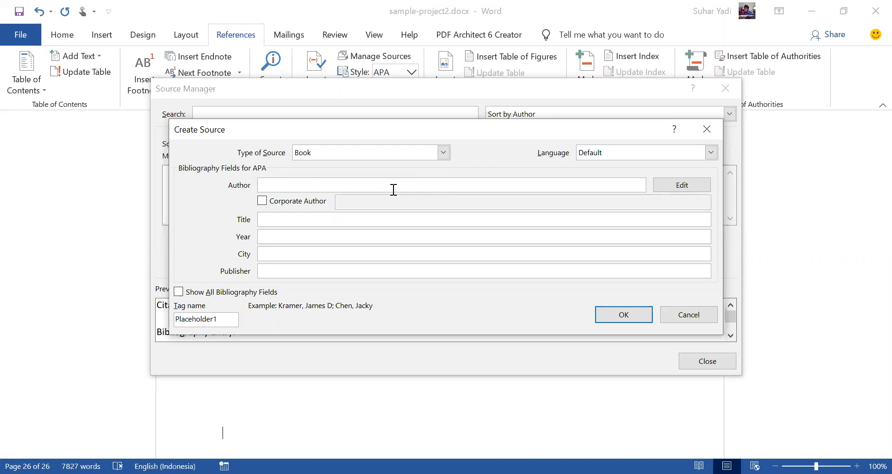
Step: Enter "Mastering Visual Basic Application - Microsoft Word 2016" as the title of the new book source
left_click(347, 219)
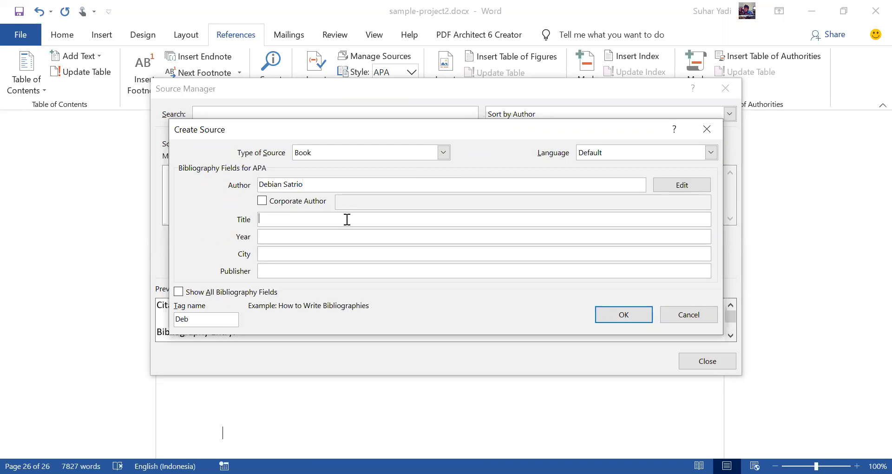
type("Mastering Visual Basic")
key("BackSpace")
type("Application WORD")
key("BackSpace")
key("BackSpace")
key("BackSpace")
key("BackSpace")
type("VB")
key("BackSpace")
key("BackSpace")
type("- Microsoft Word 2016")
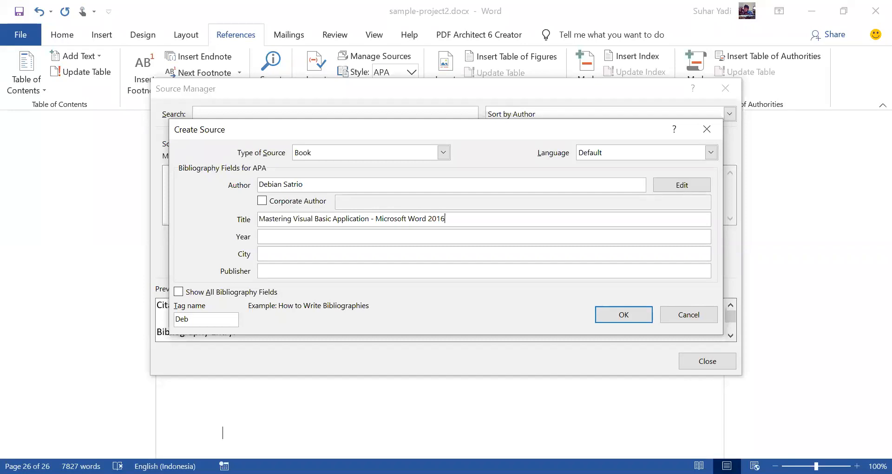
Step: Set the book's year to 2017, city to Jakarta and publisher to "Gramedia Pustaka Utama", and save the source
key("Tab")
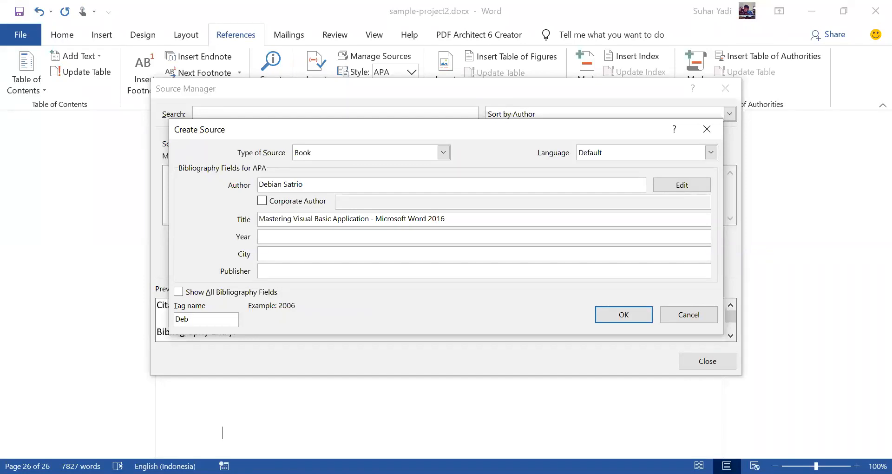
type("2017")
key("Tab")
type("Jakarta")
key("Tab")
type("Gra")
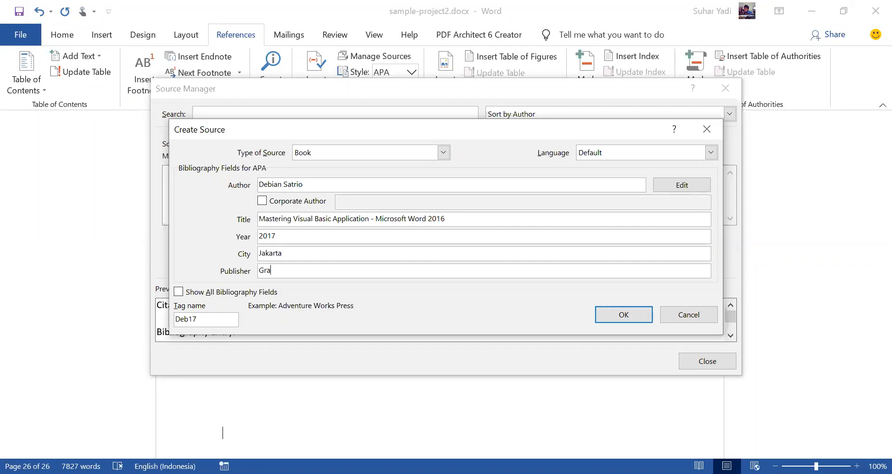
type("media Pustaka Utama")
left_click(634, 315)
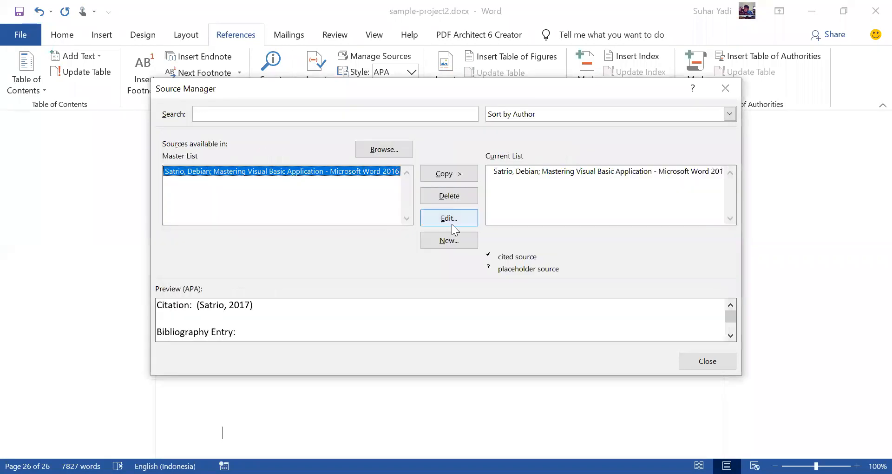
Step: Create a second Book source and enter its author's full name
left_click(451, 241)
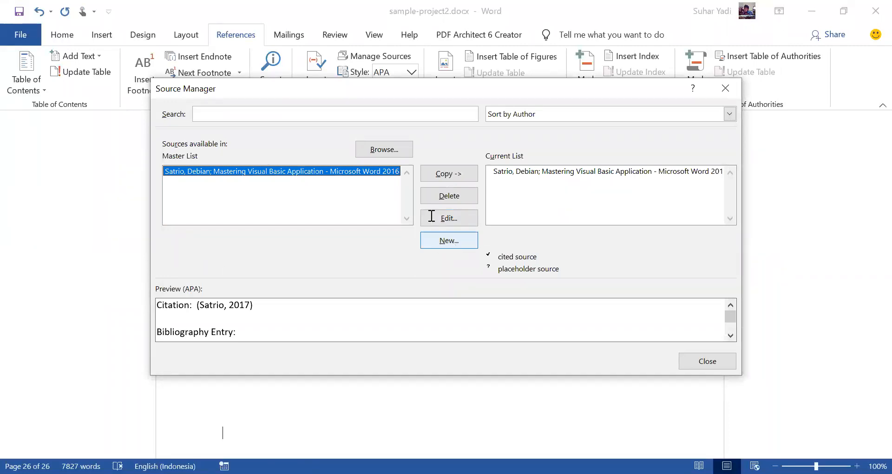
left_click(436, 182)
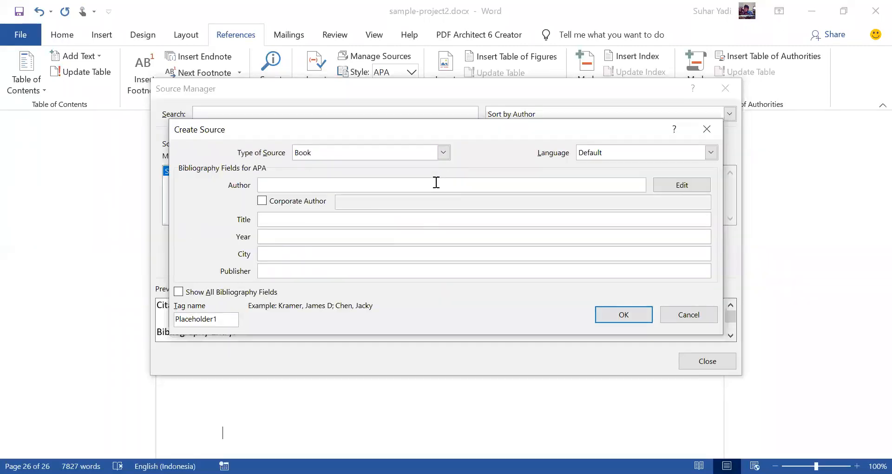
key("Tab")
key("Tab")
Step: Set the second book source's year to 2019 and its city to Yogyakarta
key("Tab")
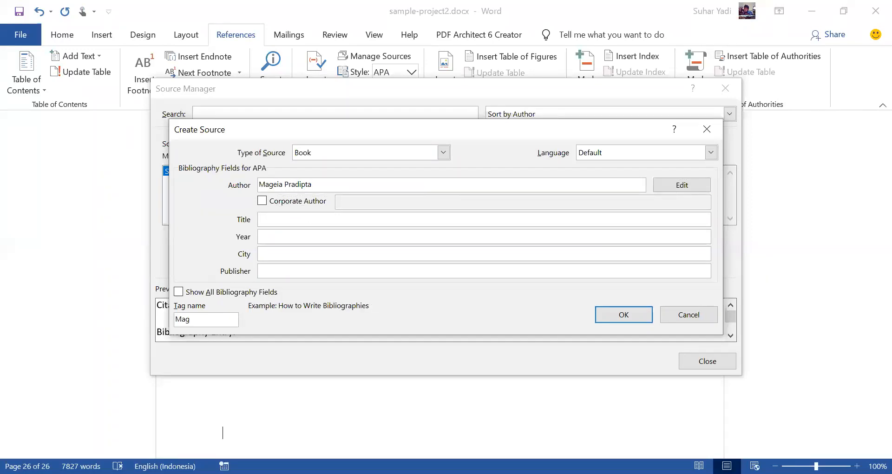
Step: Enter "How to Develop Secure Application" as the title of the second book source
type("Secure C")
type("oding")
key("ctrl+a")
type("How to Develop Secure Application")
key("Tab")
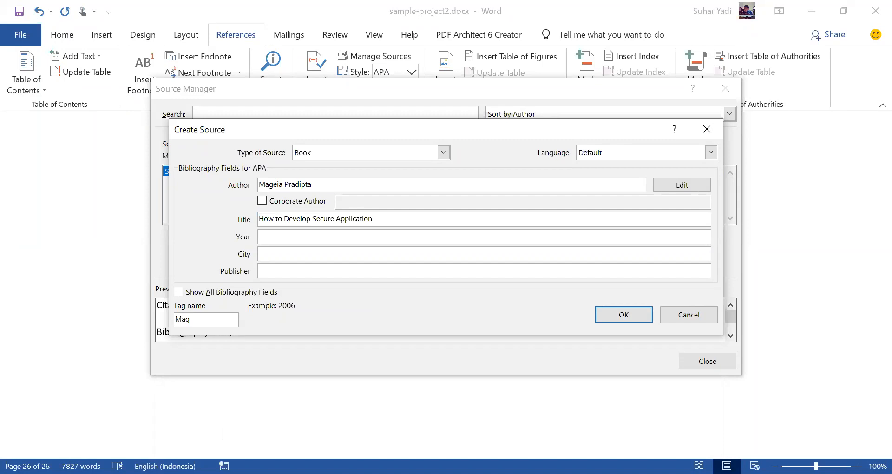
type("201")
key("BackSpace")
type("20")
key("BackSpace")
key("BackSpace")
type("19")
key("Tab")
type("Yogyakarta")
key("Tab")
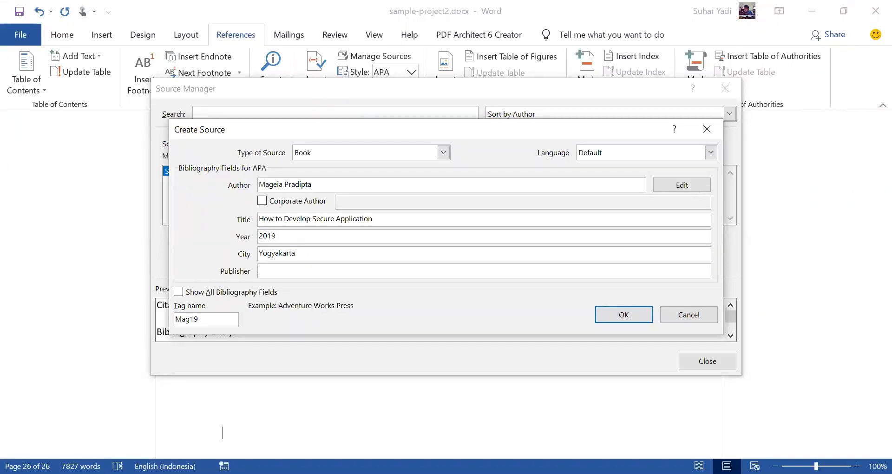
Step: Enter "Andi Publisher" as the second book source's publisher and save the source
type("A")
type("d")
key("BackSpace")
type("ndi Publisher")
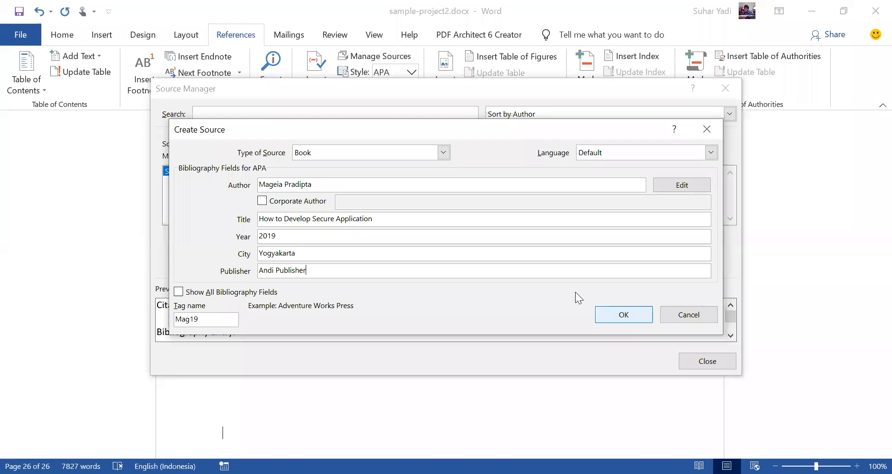
key("Return")
Step: Create a third Book source and enter its author's full name
left_click(464, 241)
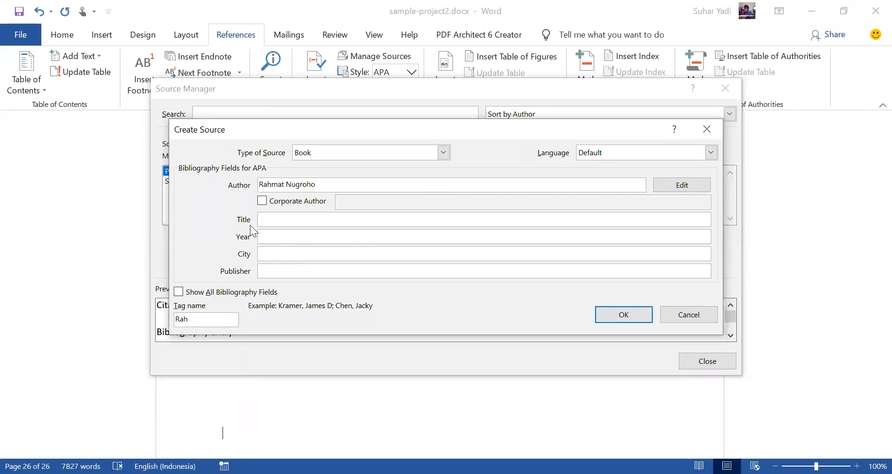
Step: Keep Book as the source type and enter "Mastering Microsoft Word 2016" as the third source's title
left_click(271, 222)
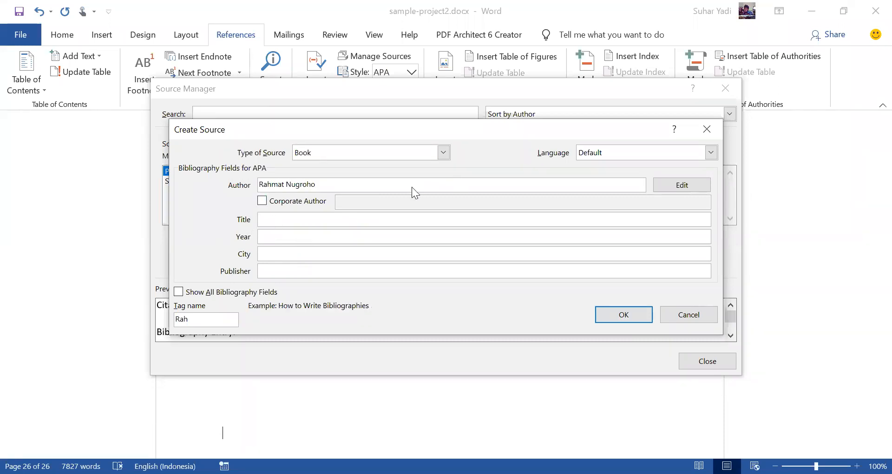
left_click(443, 152)
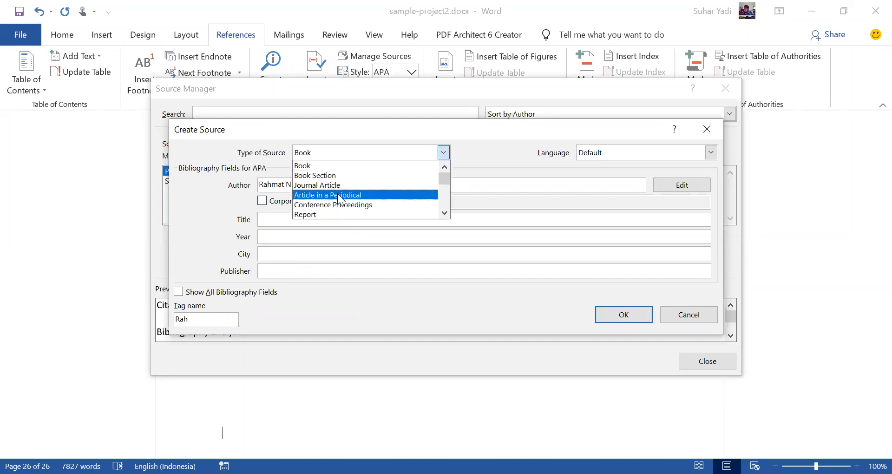
left_click(477, 154)
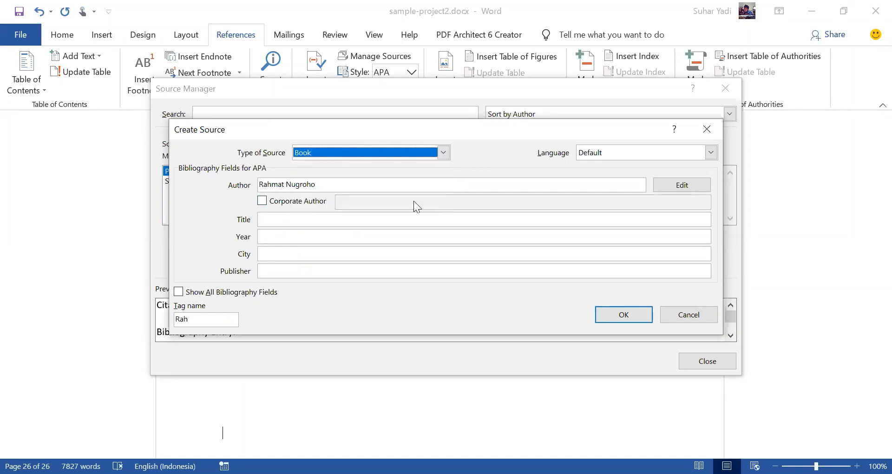
left_click(359, 218)
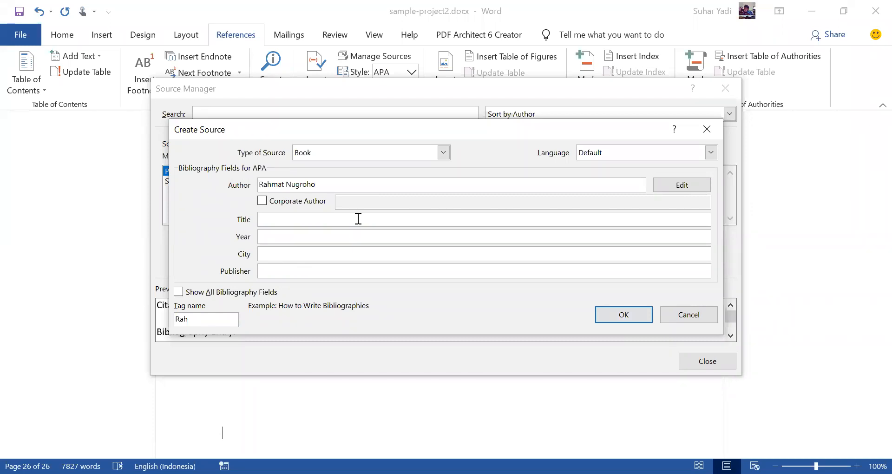
type("Mastering Microsoft Word 2016")
key("Tab")
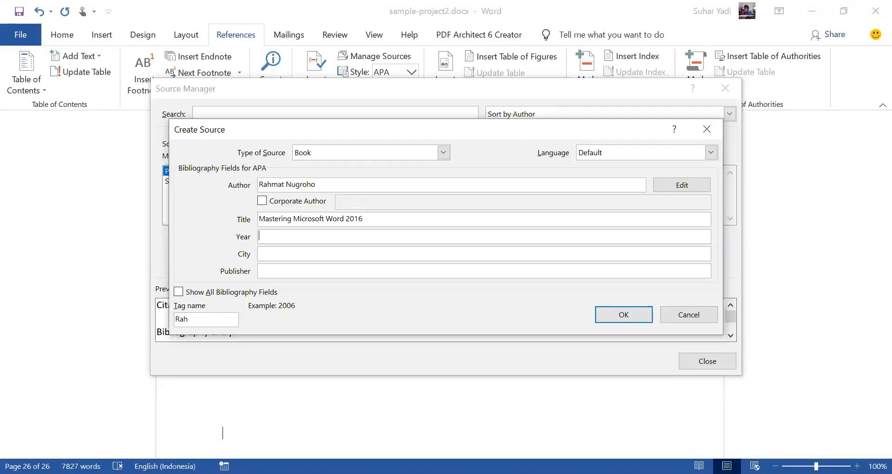
Step: Set the third book source's year to 2017 and its city to Jakarta
type("2017")
key("Tab")
type("Jaka")
key("BackSpace")
key("BackSpace")
key("BackSpace")
key("BackSpace")
type("Jakarta")
key("Tab")
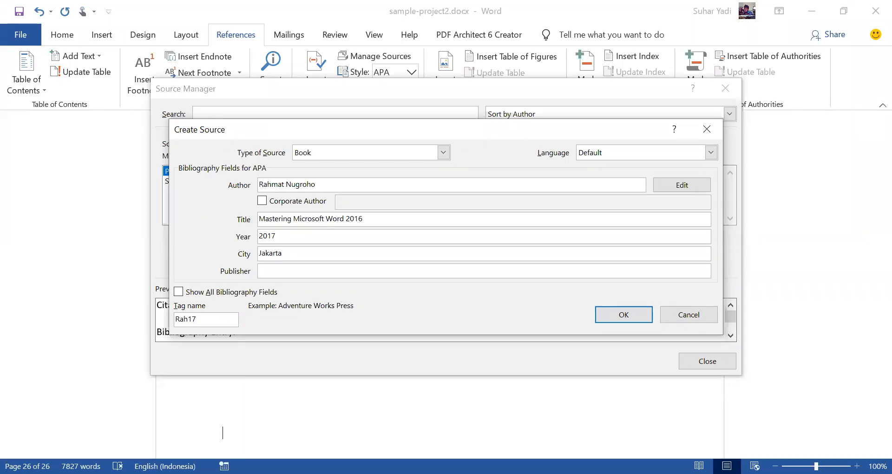
Step: Enter "Gramedia Pustaka Utama" as the third source's publisher, save the source and close the Source Manager
type("Gramedia Pustaka Utama")
left_click(619, 316)
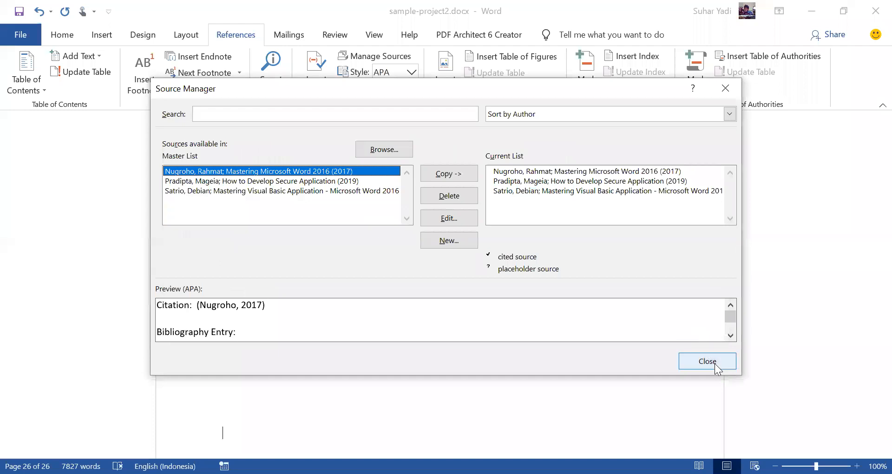
left_click(715, 363)
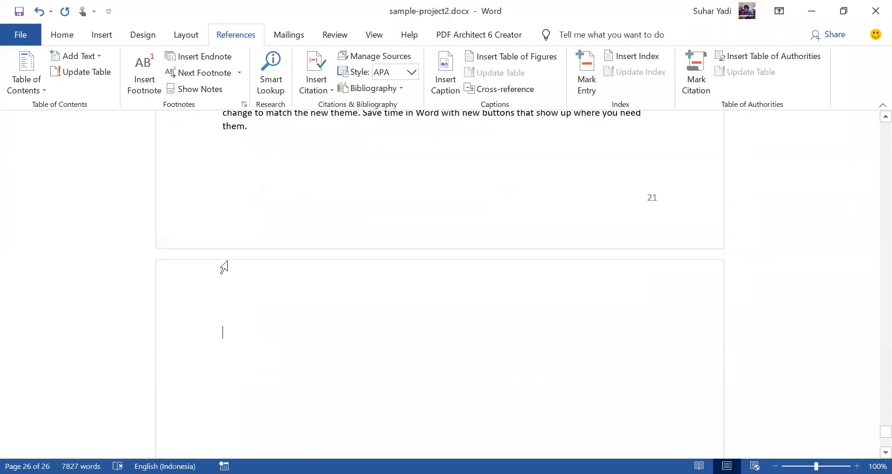
Step: Insert the built-in References bibliography on the empty last page
left_click(327, 89)
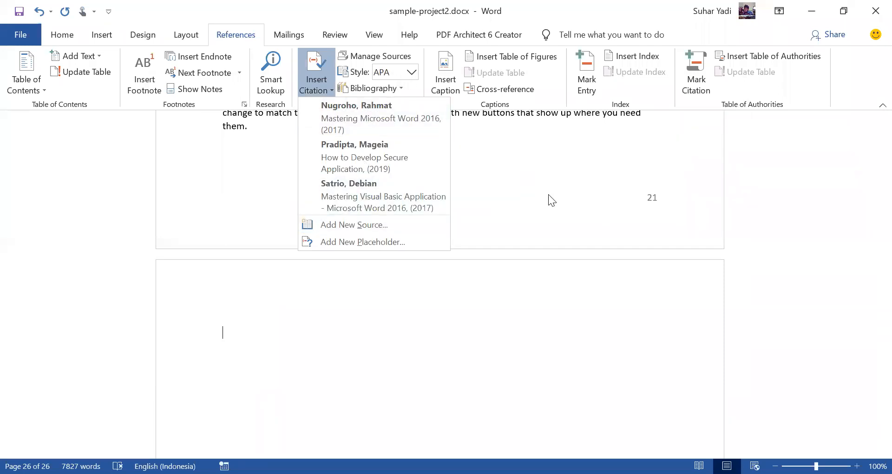
left_click(334, 329)
left_click(401, 89)
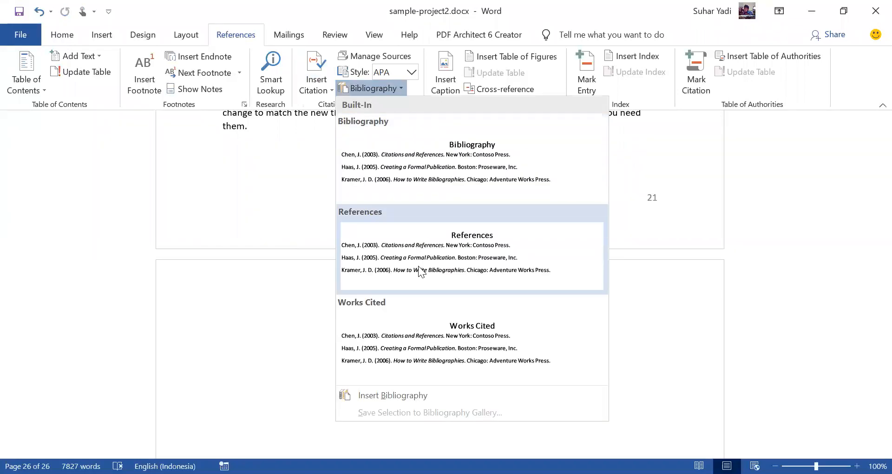
left_click(441, 267)
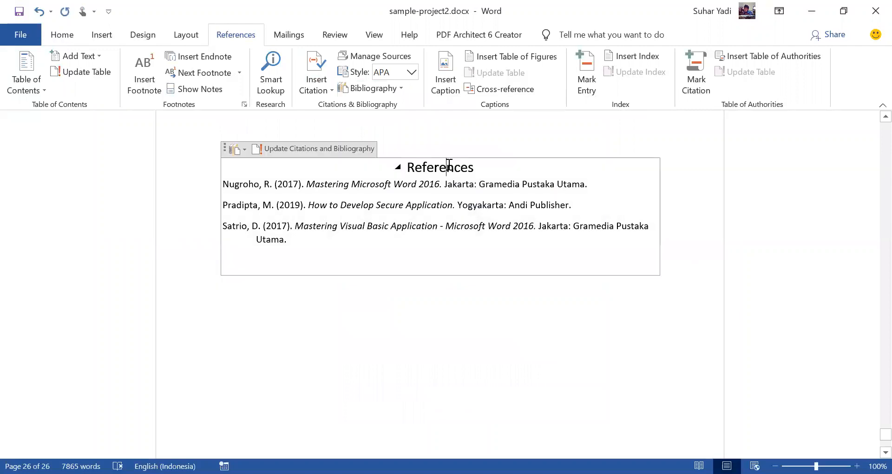
Step: Replace the bibliography's heading "References" with "Daftar Pustaka"
double_click(449, 165)
type("Daftar Pustaka")
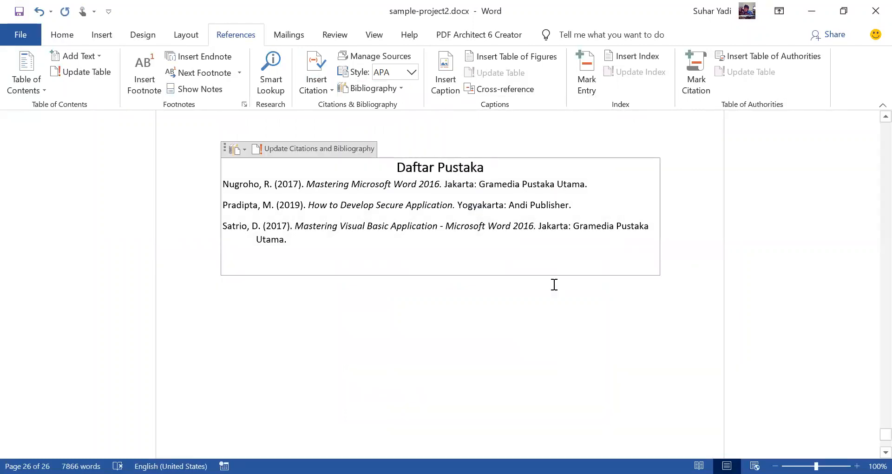
left_click(555, 343)
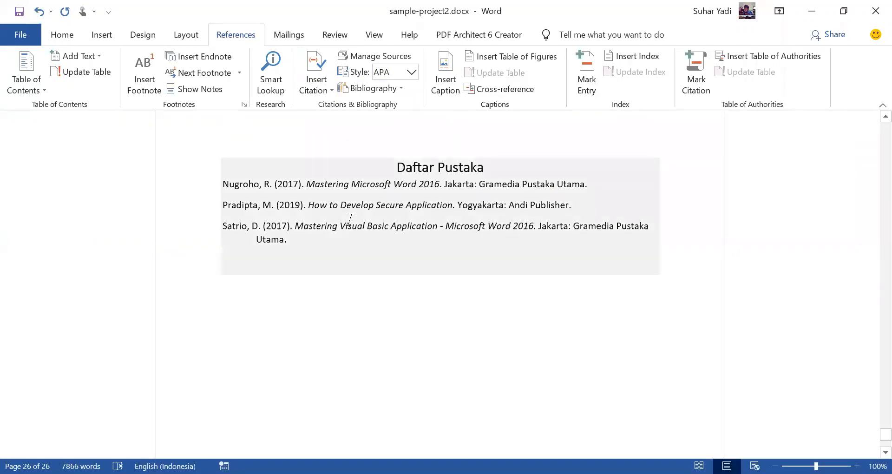
Step: Compare the bibliography entries with the source lists in the Source Manager, then close it
left_click(315, 239)
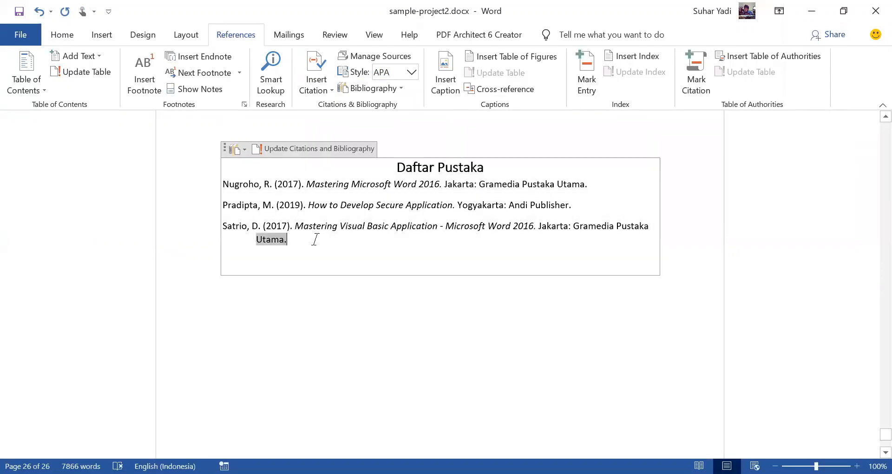
left_click(358, 206, "shift")
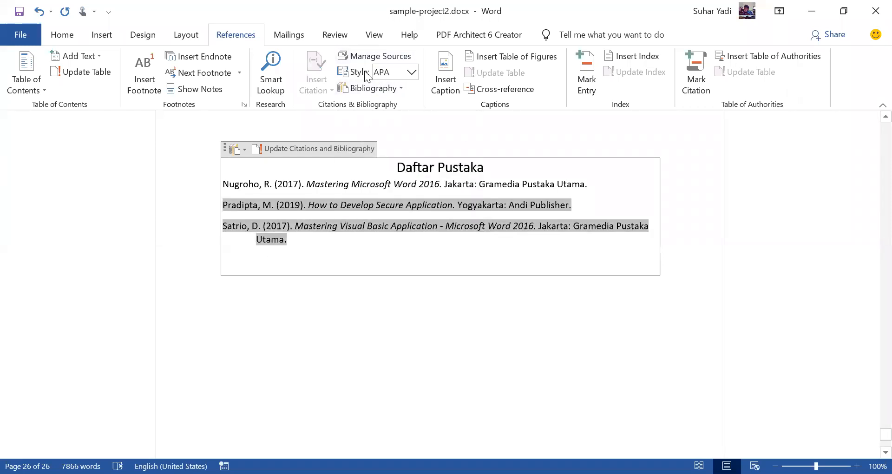
left_click(372, 55)
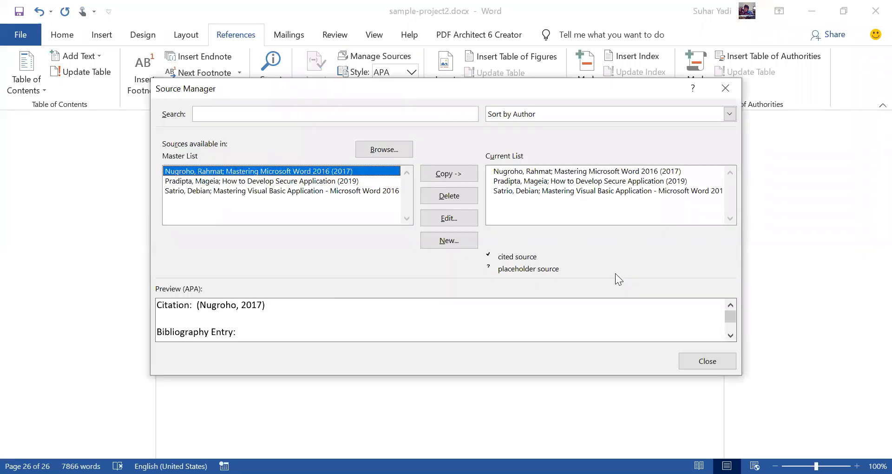
left_click(703, 361)
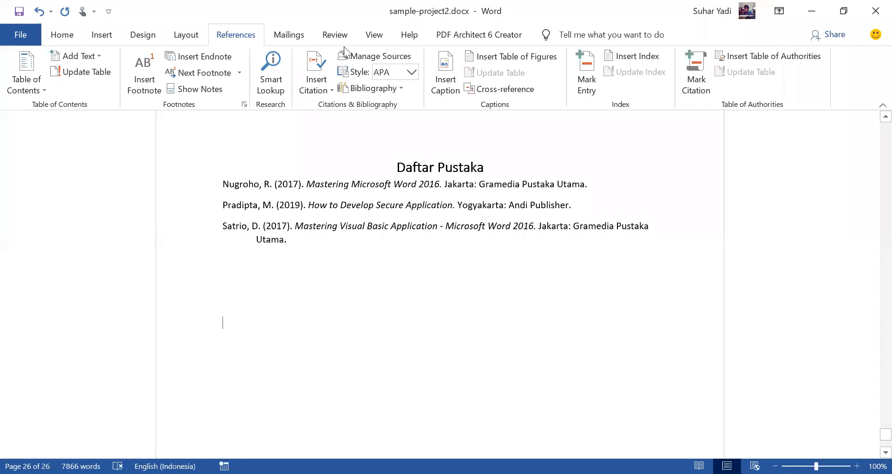
Step: Display the Navigation pane beside the document to show the list of headings
left_click(332, 35)
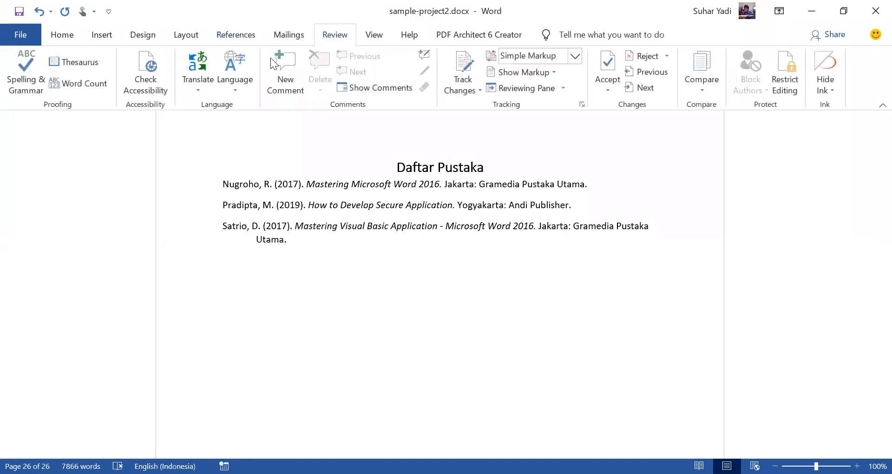
left_click(378, 38)
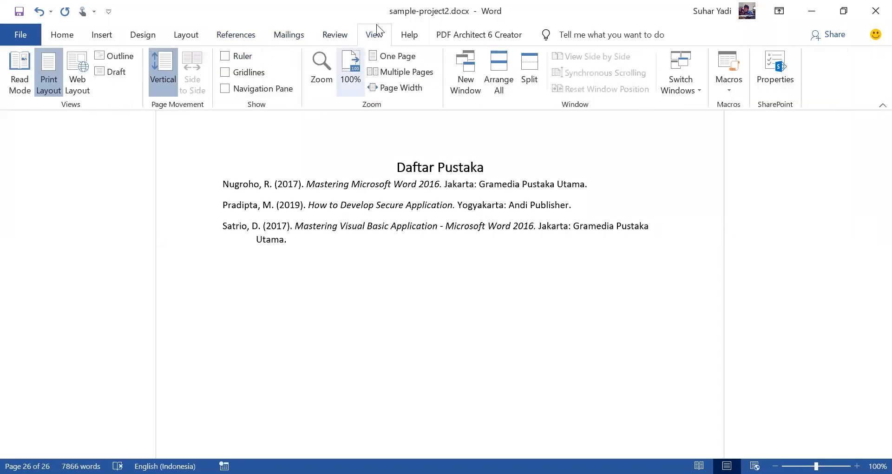
left_click(282, 91)
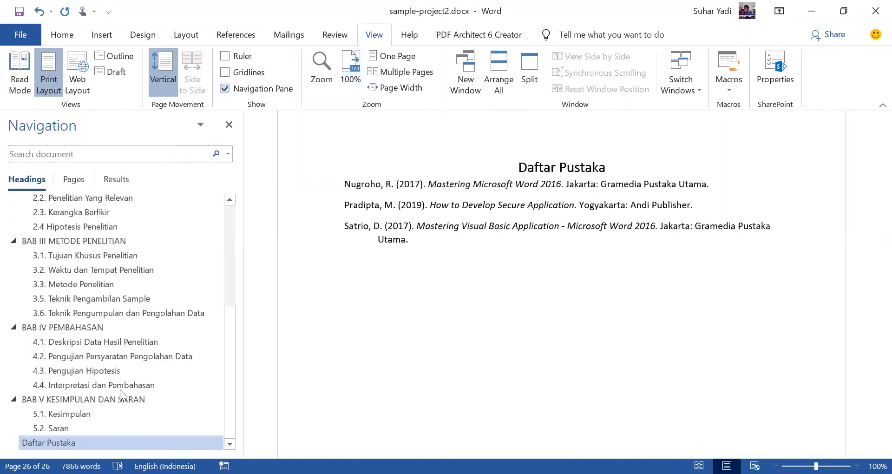
Step: Check the style of the Daftar Pustaka heading and insert a blank line between it and the first bibliography entry
left_click(592, 167)
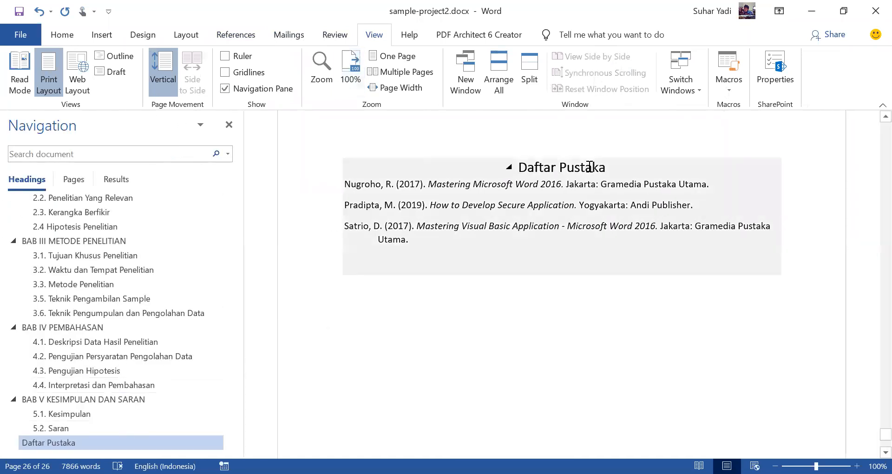
left_click(62, 35)
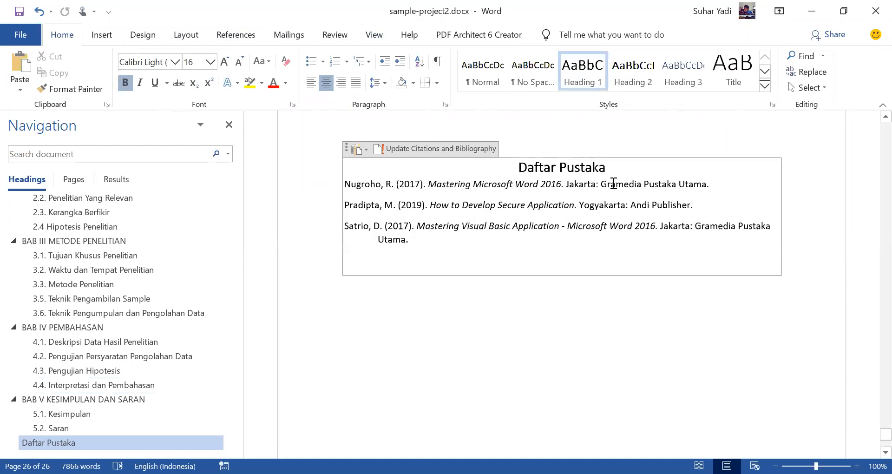
left_click(703, 169)
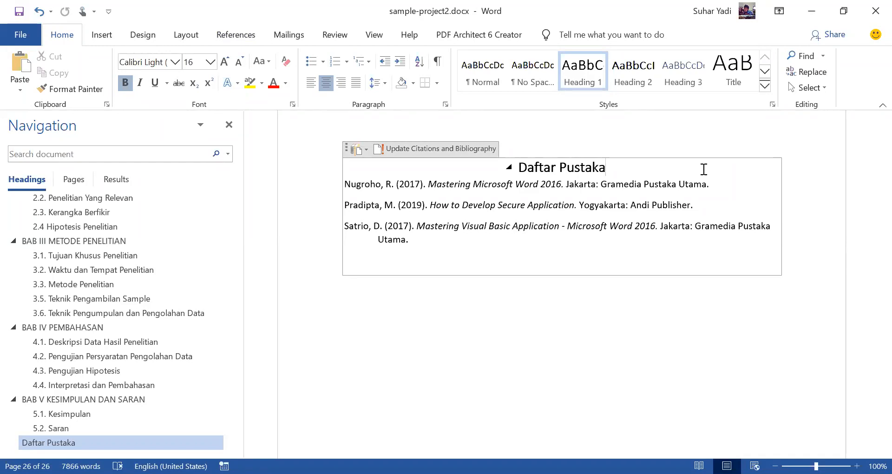
key("Return")
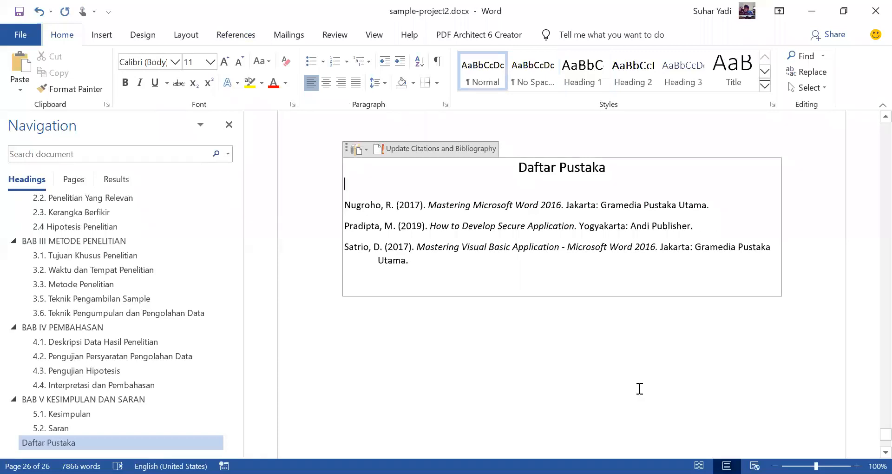
left_click(637, 389)
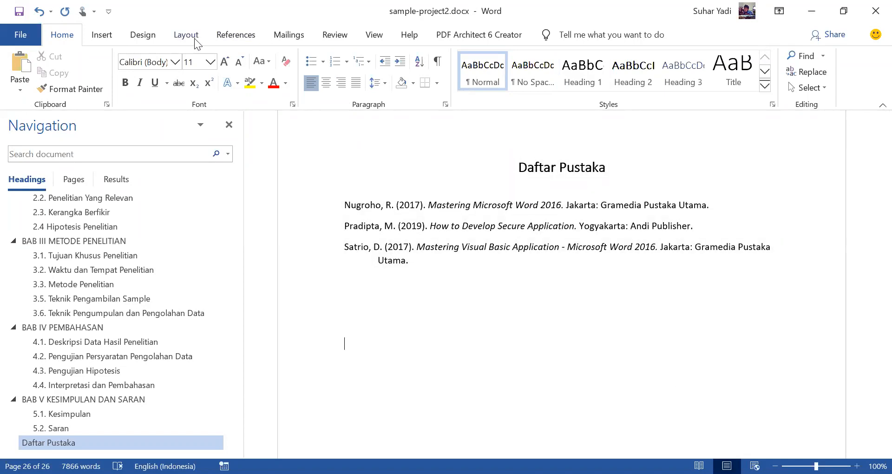
Step: Browse back through the document's footnotes from the bibliography page to the second footnote in section 1.4 Perumusan Masalah
left_click(238, 36)
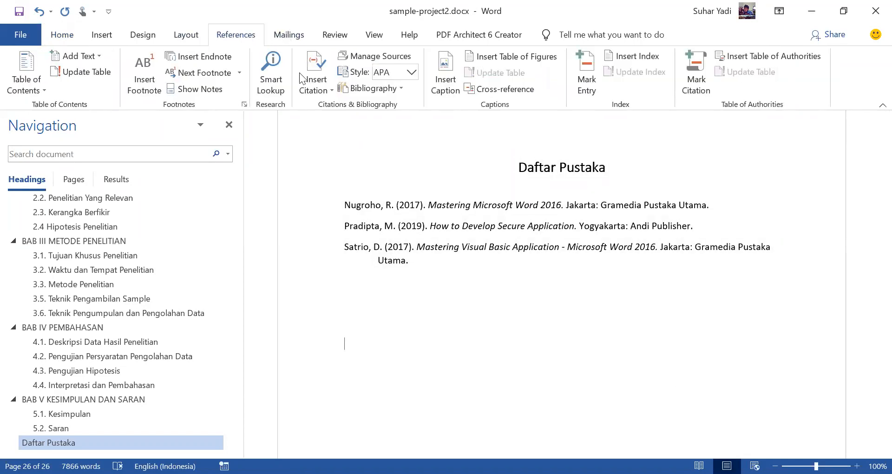
left_click(204, 74)
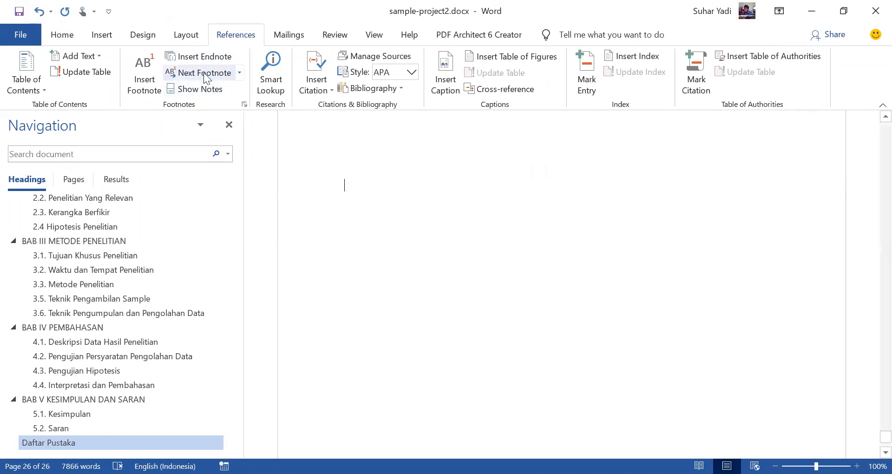
scroll(444, 195, "up", 1)
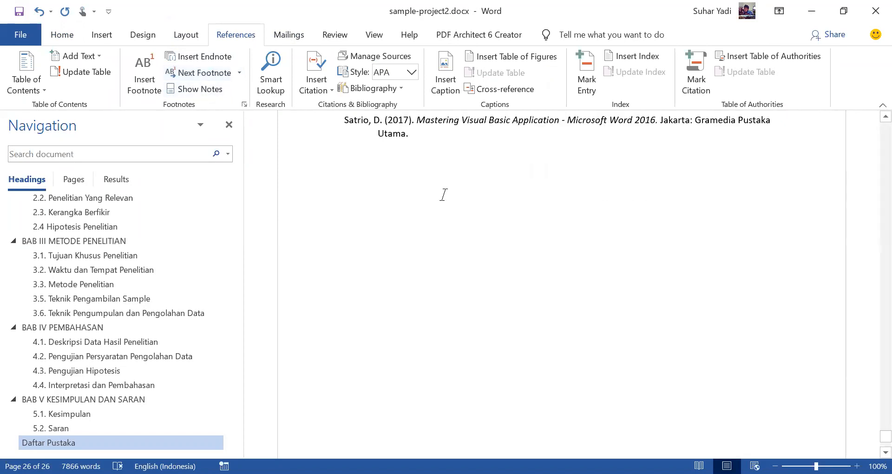
scroll(444, 195, "up", 3)
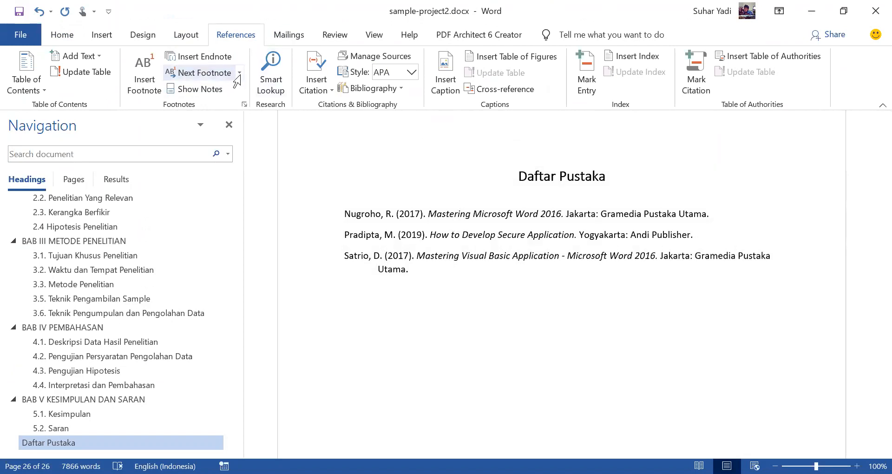
left_click(236, 103)
scroll(457, 188, "up", 4)
scroll(511, 202, "up", 3)
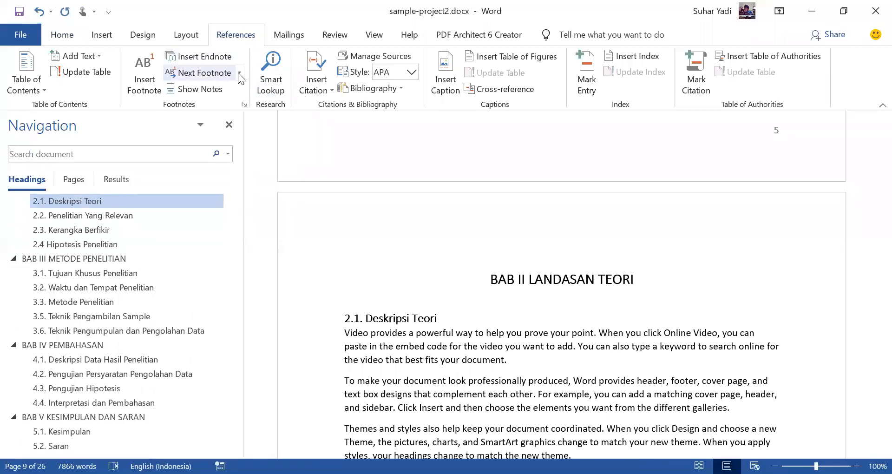
left_click(239, 74)
left_click(236, 103)
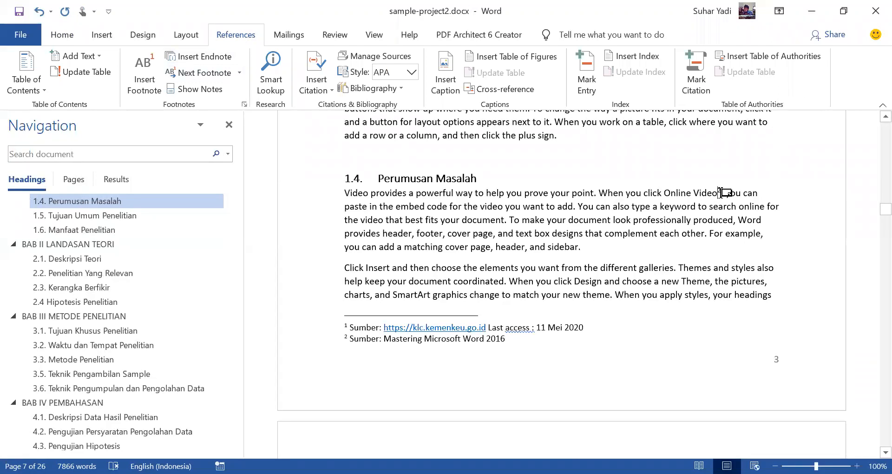
Step: Try to delete the second footnote's reference mark after "Online Video" in section 1.4 Perumusan Masalah
mouse_move(720, 192)
left_click_drag(721, 192, 719, 192)
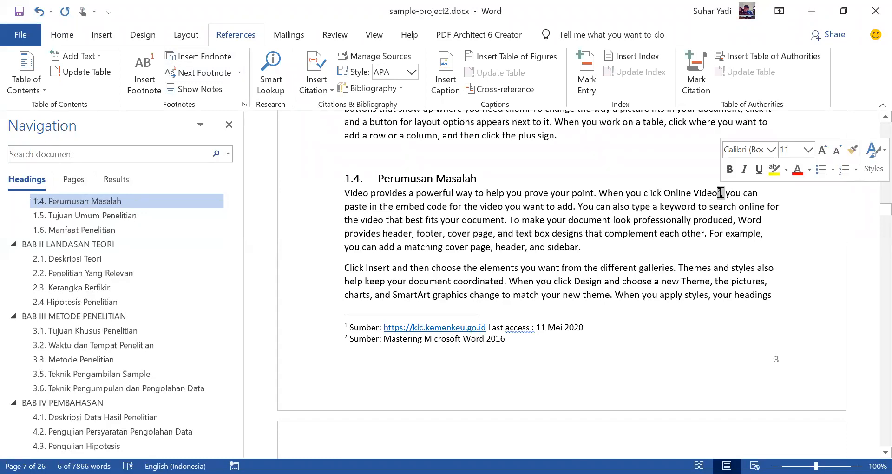
key("Delete")
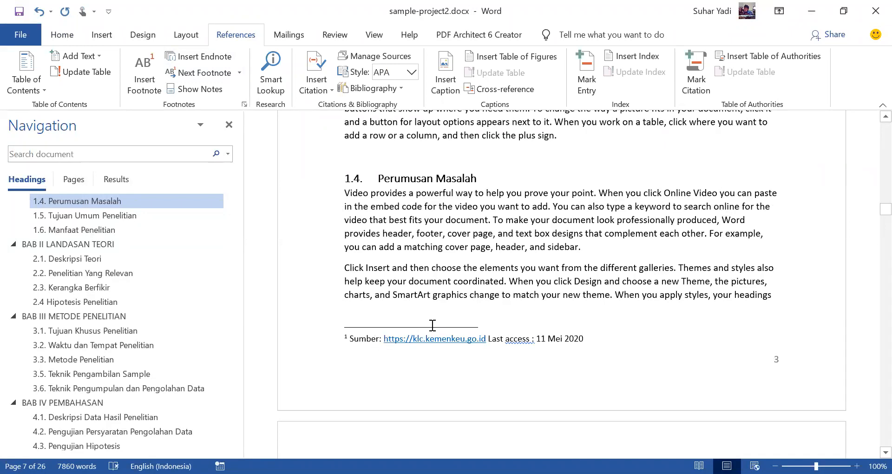
Step: Browse between the remaining footnotes in sections 2.2 and 1.4 to check their numbering and source texts
left_click(211, 72)
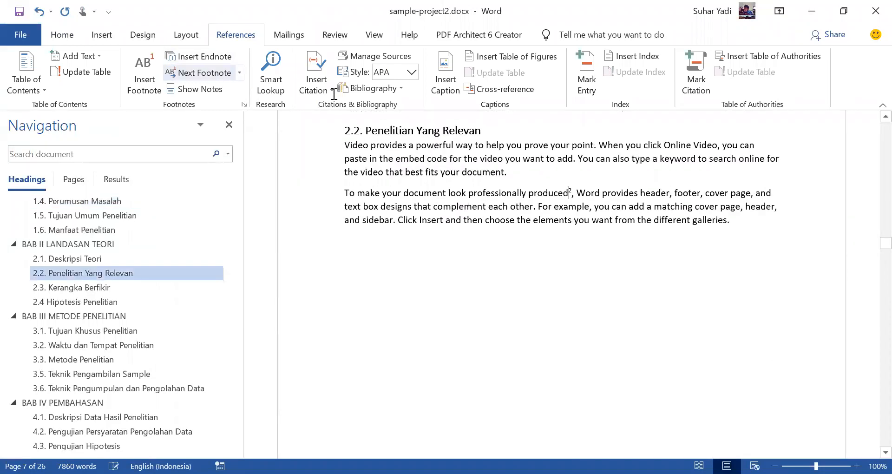
double_click(571, 190)
scroll(606, 228, "up", 5)
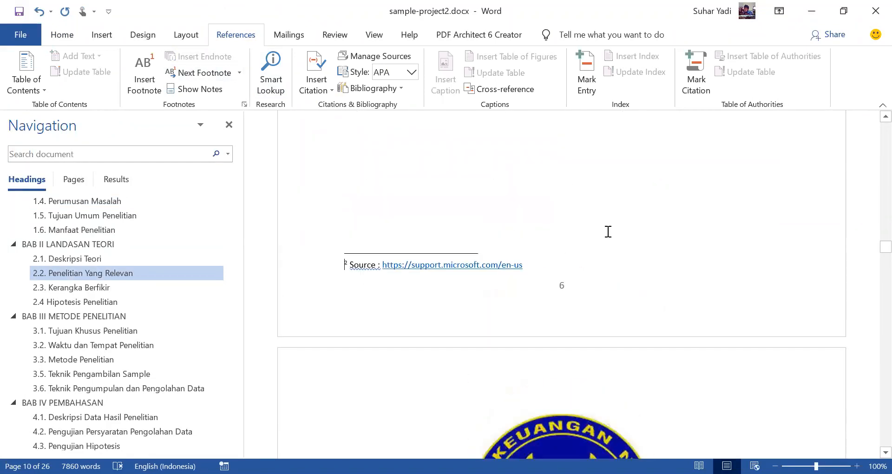
scroll(505, 332, "up", 6)
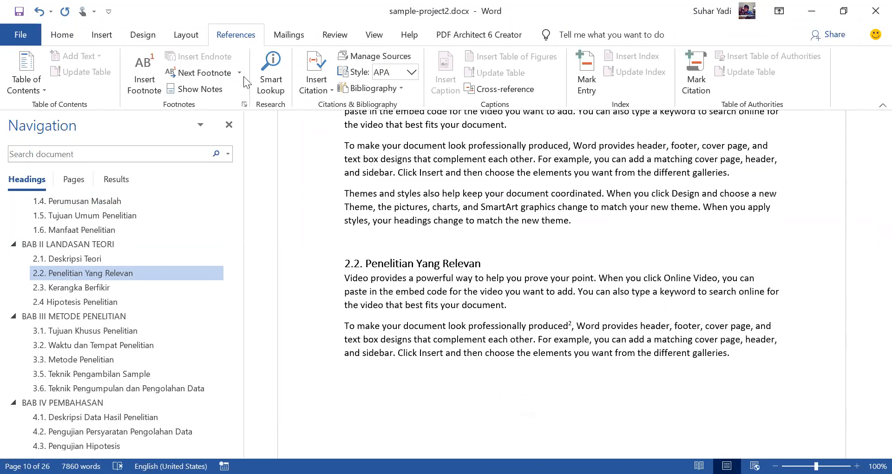
left_click(239, 73)
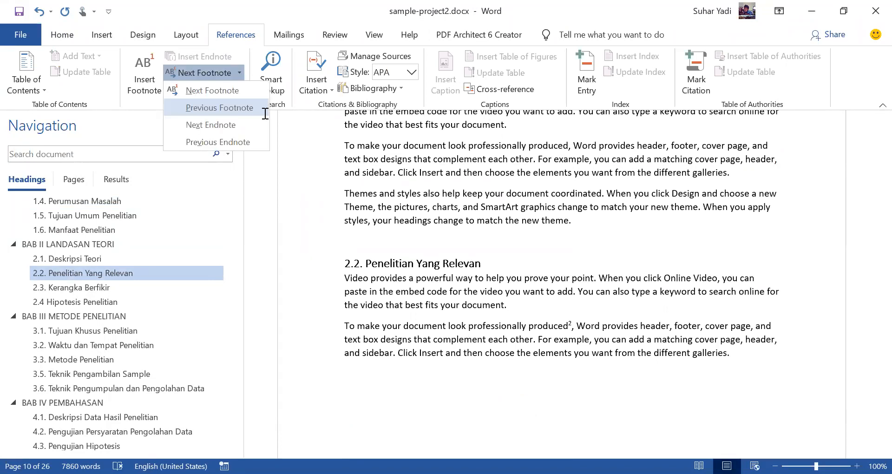
left_click(245, 108)
scroll(625, 173, "up", 3)
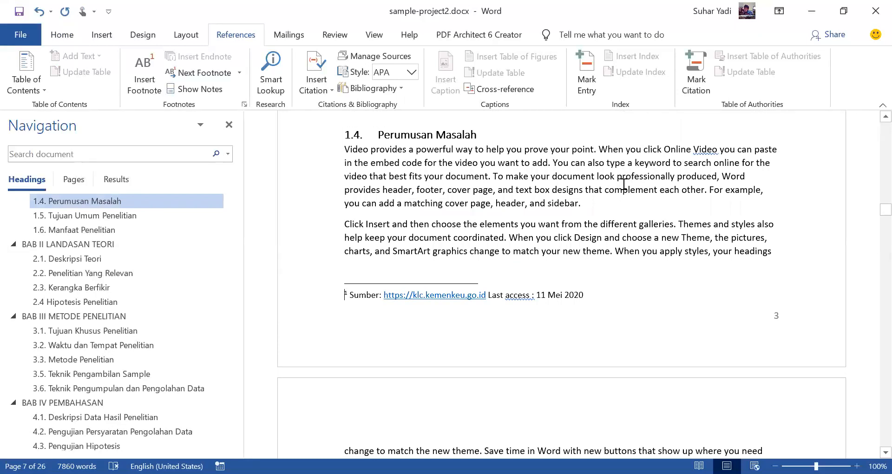
left_click(192, 73)
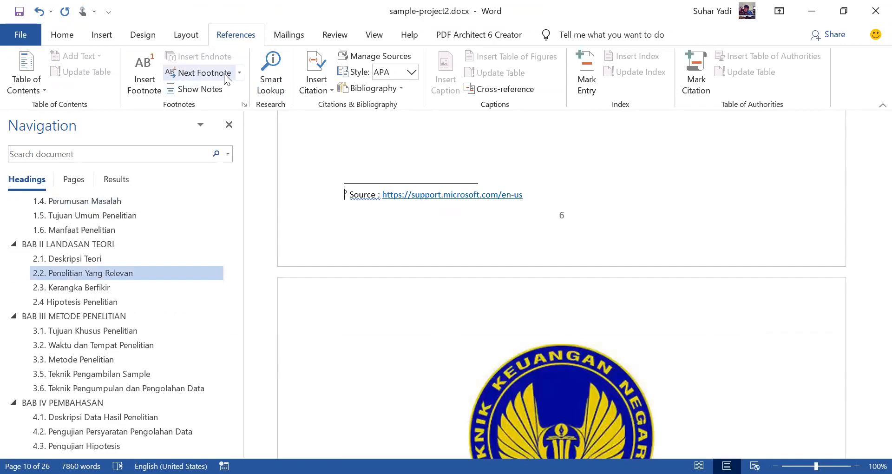
left_click(239, 74)
left_click(205, 106)
scroll(627, 222, "up", 3)
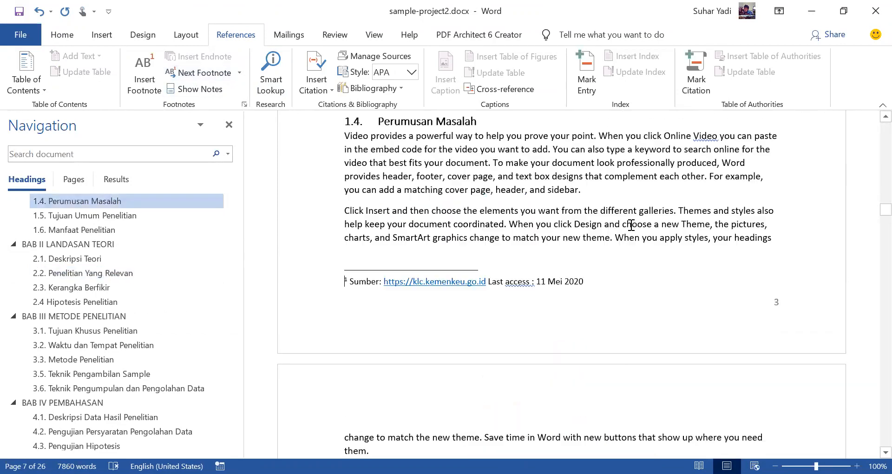
scroll(631, 225, "up", 4)
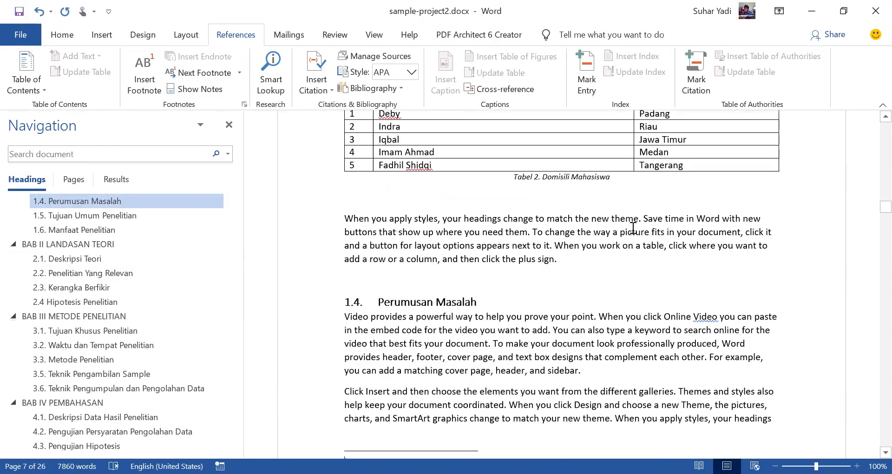
Step: Undo the footnote deletion and delete only the reference mark after "Online Video" in section 1.4, keeping the comma
key("ctrl+z")
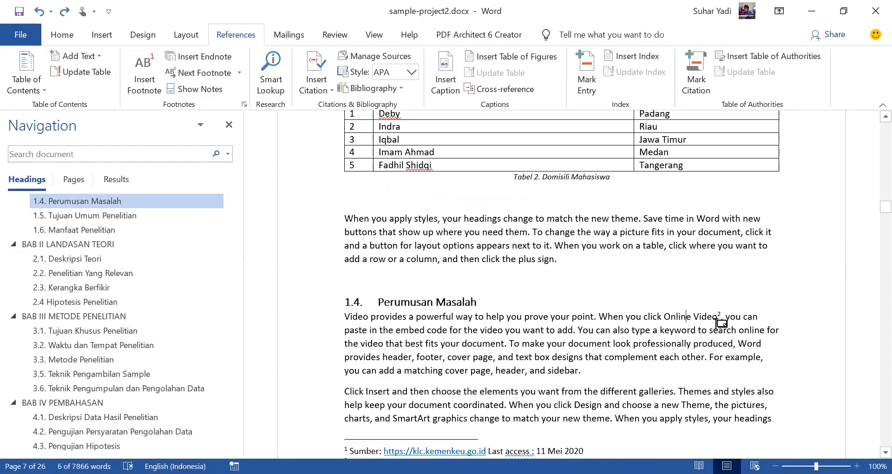
double_click(720, 316)
scroll(717, 314, "up", 5)
left_click_drag(720, 205, 721, 205)
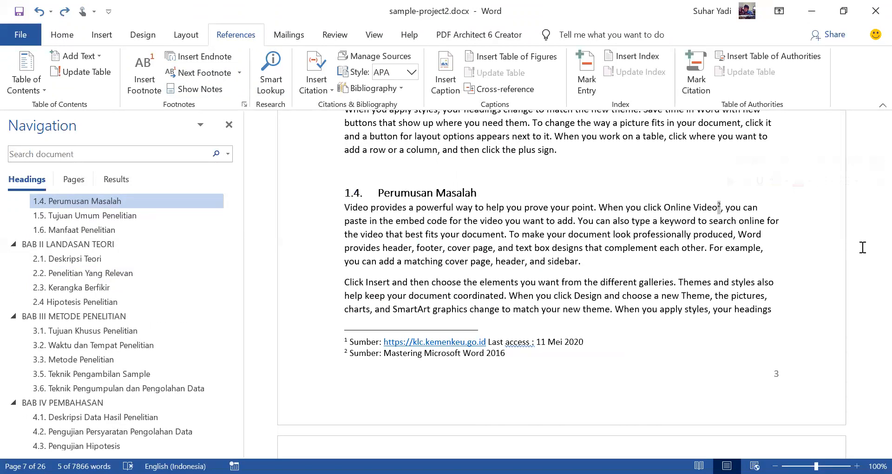
key("Delete")
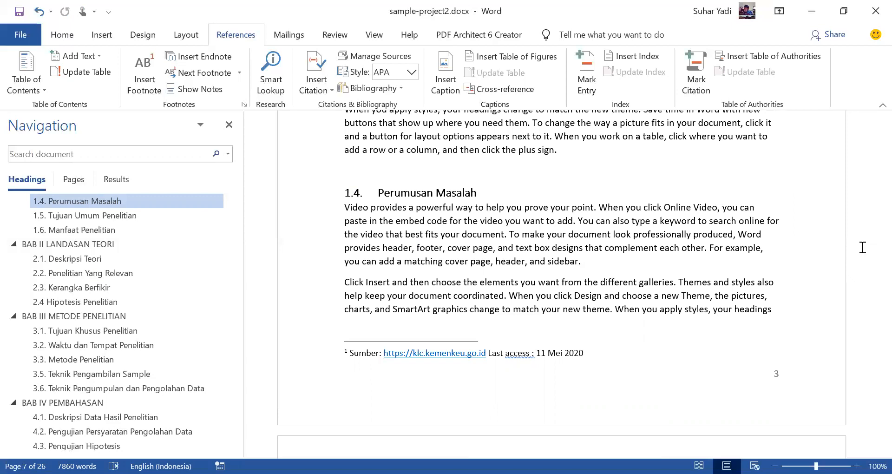
Step: Delete the first footnote's reference mark after "prove your point" in section 1.3 Pembatasan Masalah
scroll(675, 258, "up", 4)
scroll(702, 276, "up", 5)
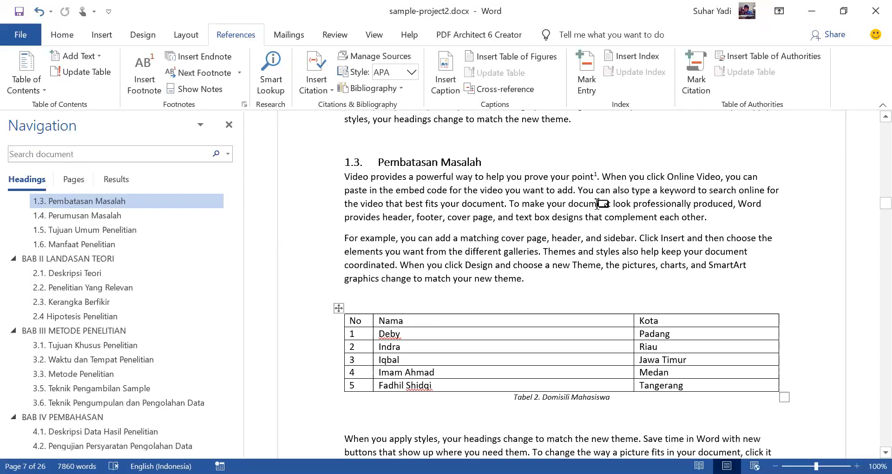
scroll(597, 209, "up", 1)
scroll(604, 223, "down", 12)
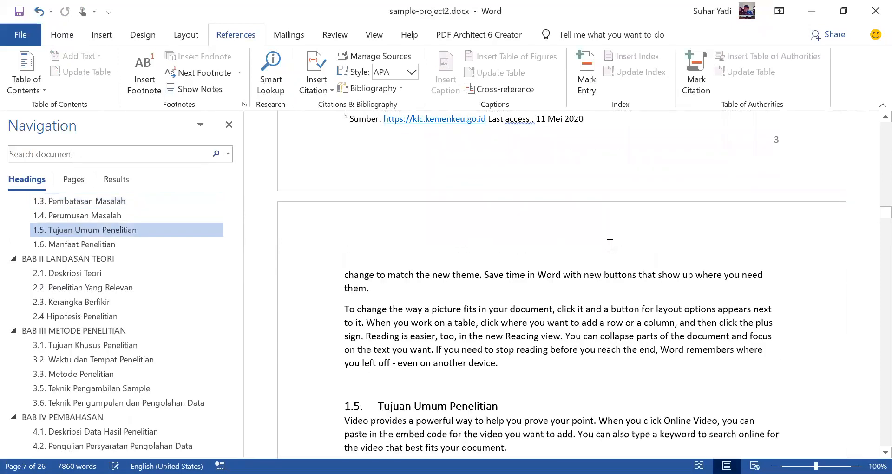
scroll(604, 228, "up", 12)
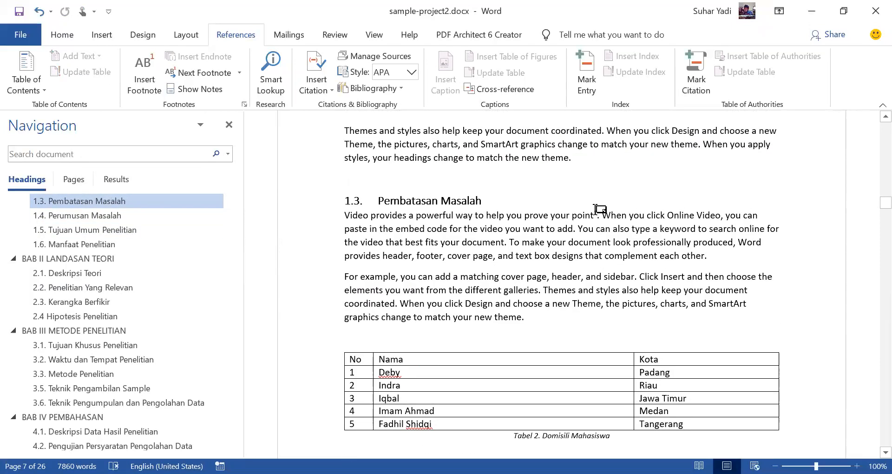
left_click_drag(594, 211, 598, 209)
key("Delete")
Step: Examine the pages of sections 1.3 and 1.4 for remaining footnote marks and note texts
scroll(626, 303, "down", 1)
scroll(626, 303, "down", 6)
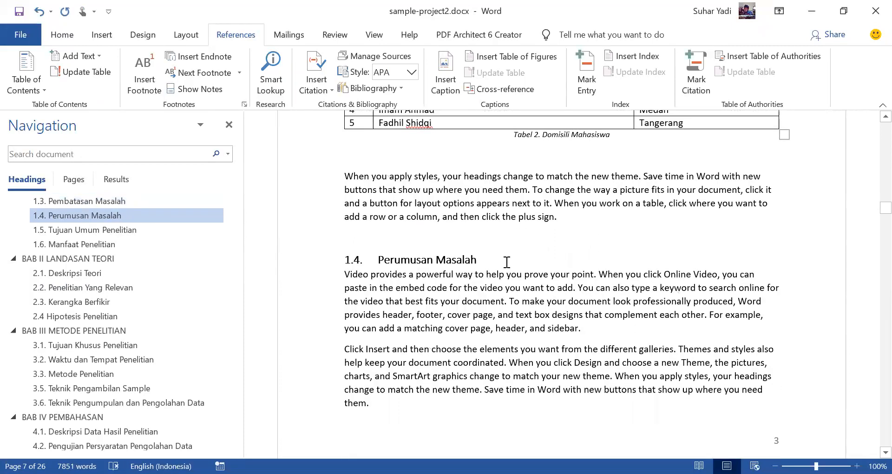
scroll(506, 261, "down", 3)
left_click(507, 262)
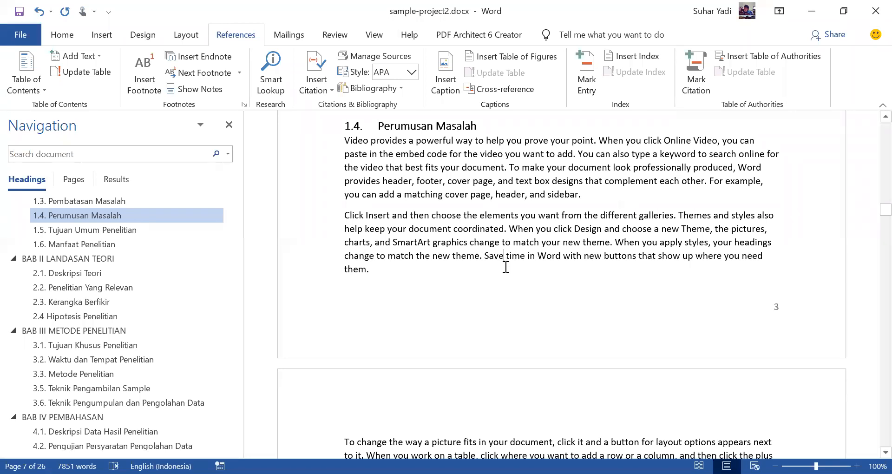
scroll(509, 260, "down", 5)
scroll(511, 262, "up", 4)
scroll(511, 262, "up", 8)
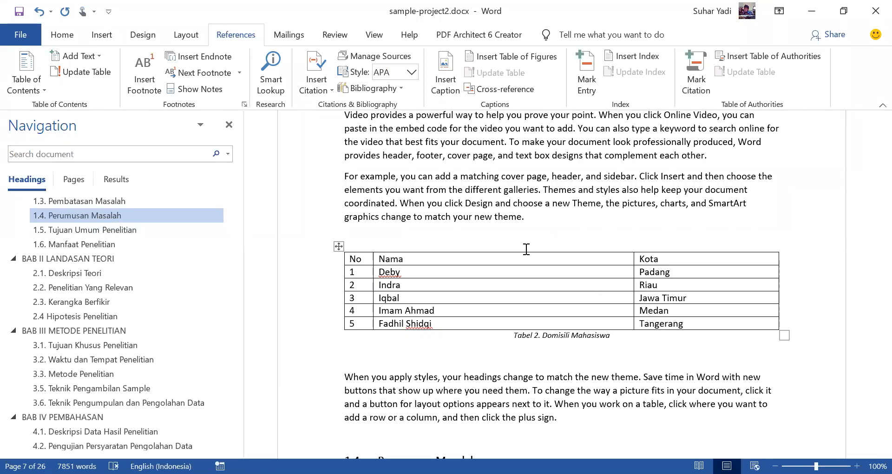
scroll(526, 250, "up", 3)
scroll(521, 264, "down", 3)
scroll(521, 264, "down", 8)
scroll(511, 200, "up", 5)
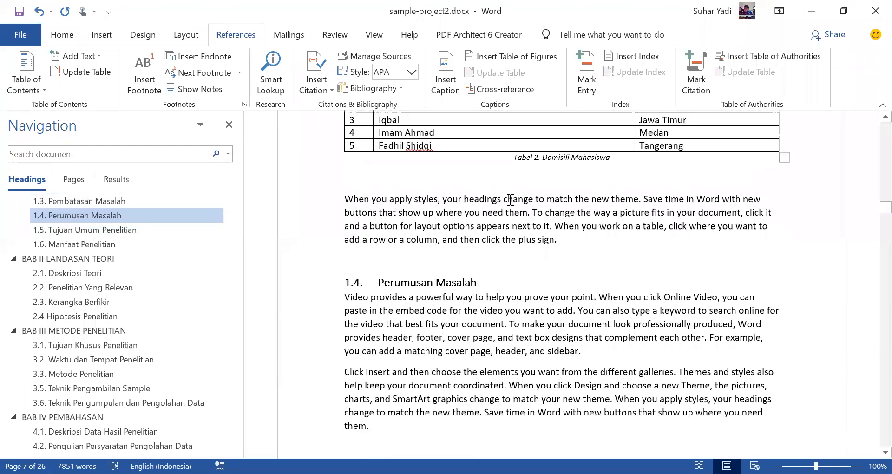
scroll(510, 200, "up", 8)
scroll(510, 200, "down", 5)
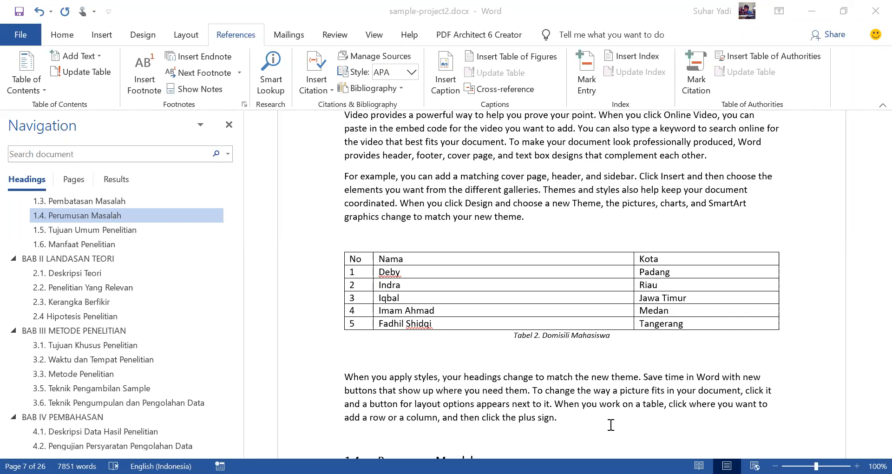
Step: Close sample-project2.docx without saving the changes and hide the Navigation pane in the blank document
left_click(875, 11)
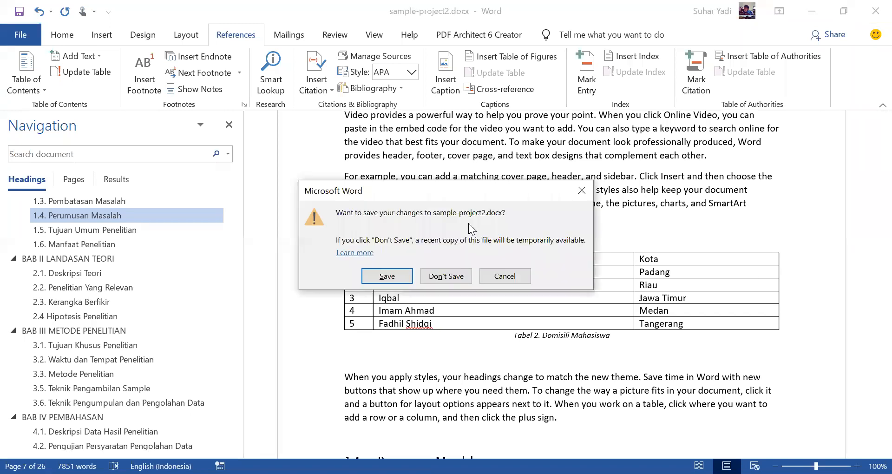
left_click(445, 278)
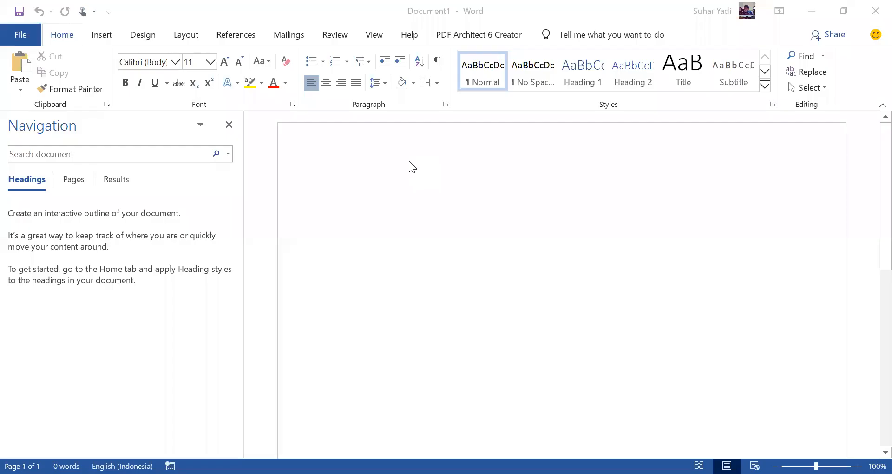
left_click(229, 126)
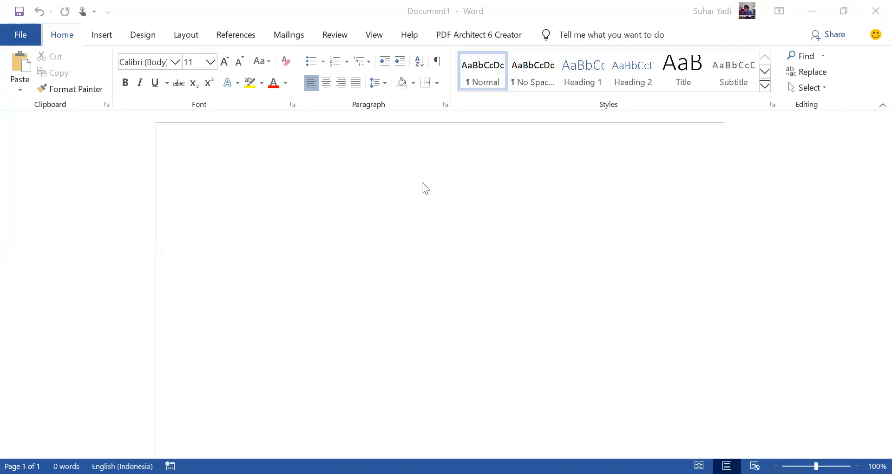
Step: Add a double zigzag-line border around the page of the blank document
left_click(430, 274)
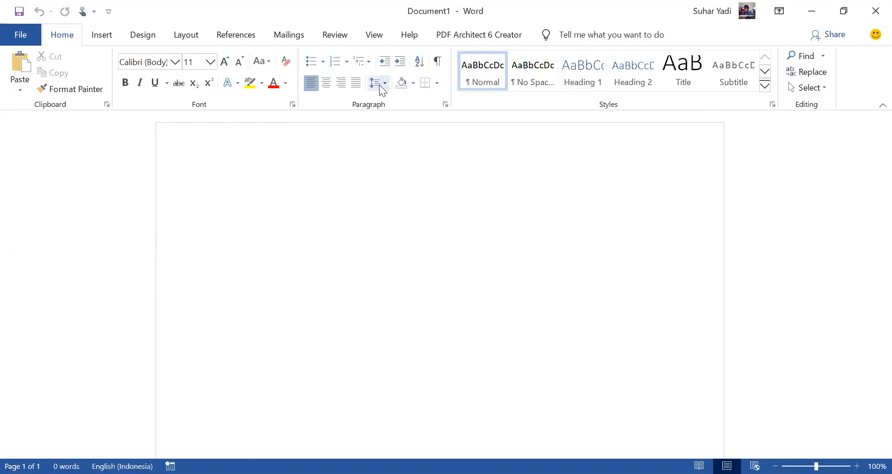
left_click(141, 37)
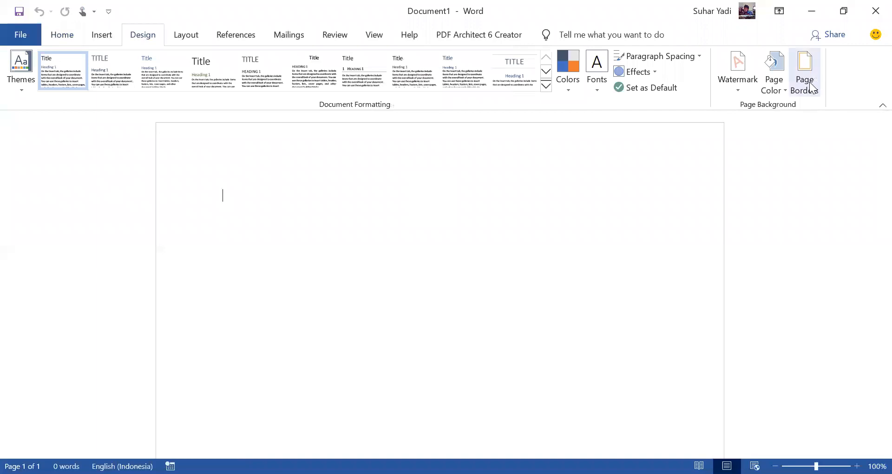
left_click(810, 86)
left_click_drag(436, 155, 432, 202)
left_click(379, 224)
left_click(542, 364)
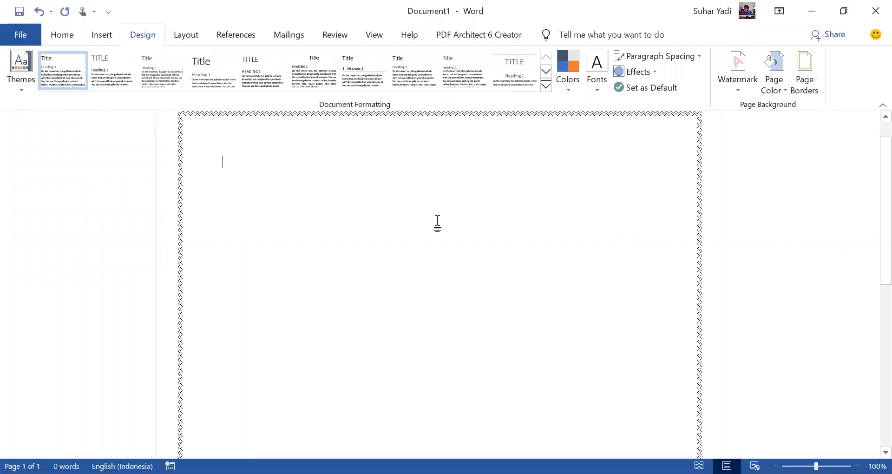
scroll(437, 223, "up", 1)
Step: Enter the centred title SERTIFIKAT followed by a new line, and decline running the SQL command for the mail-merge data
left_click(62, 36)
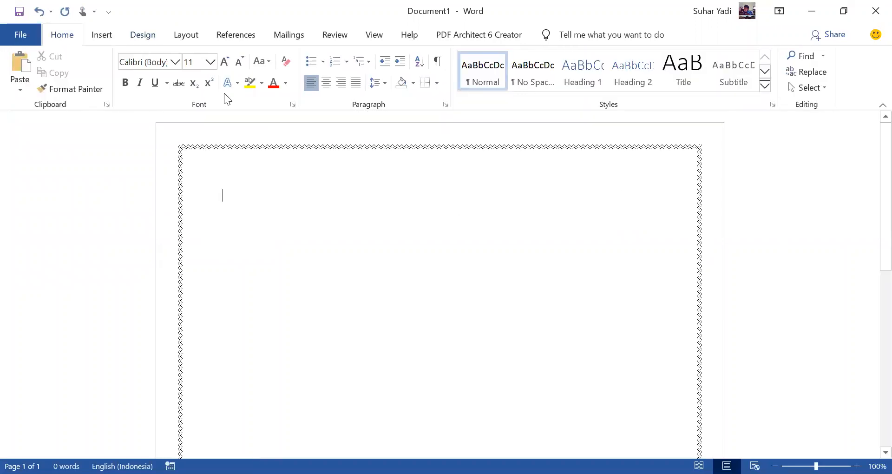
left_click(326, 83)
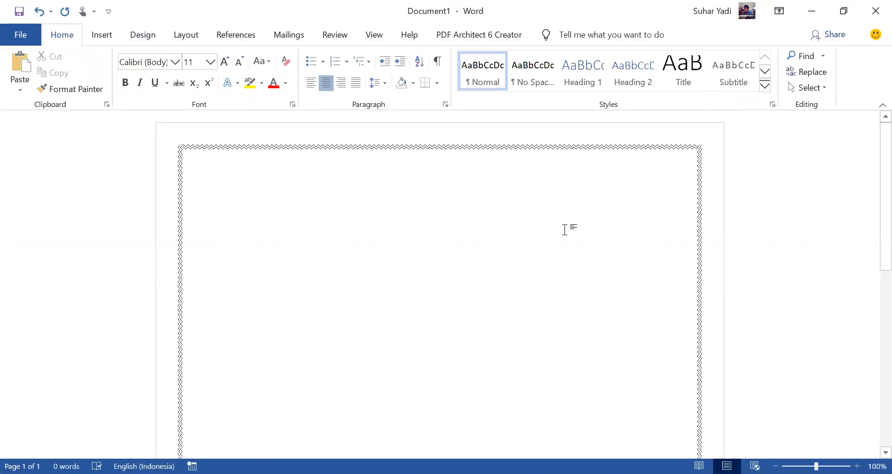
type("SERTIFIKAT")
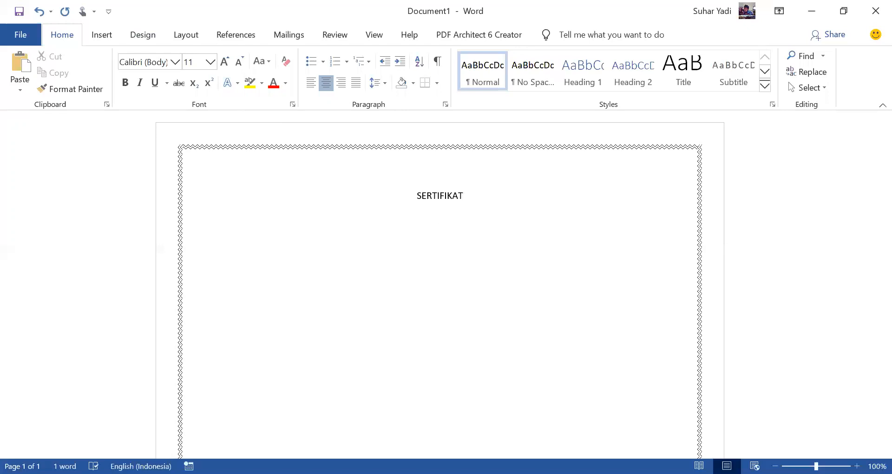
key("Return")
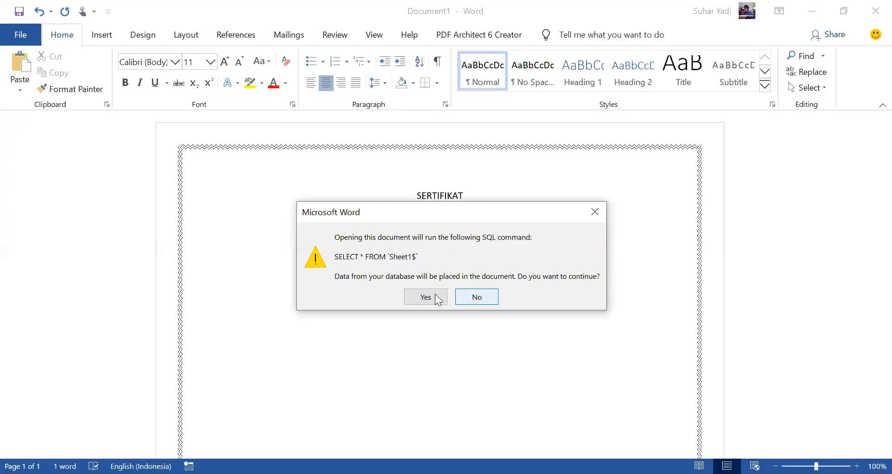
left_click(466, 298)
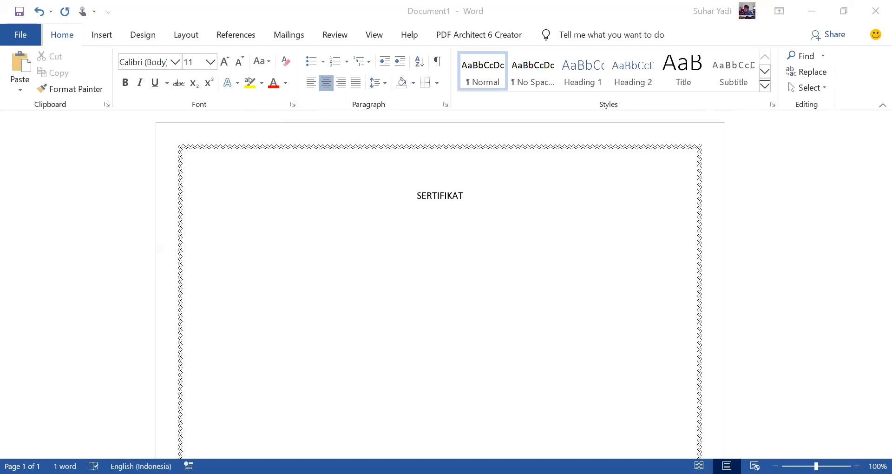
Step: Set the font size of the SERTIFIKAT title to 24
left_click(470, 213)
double_click(438, 195)
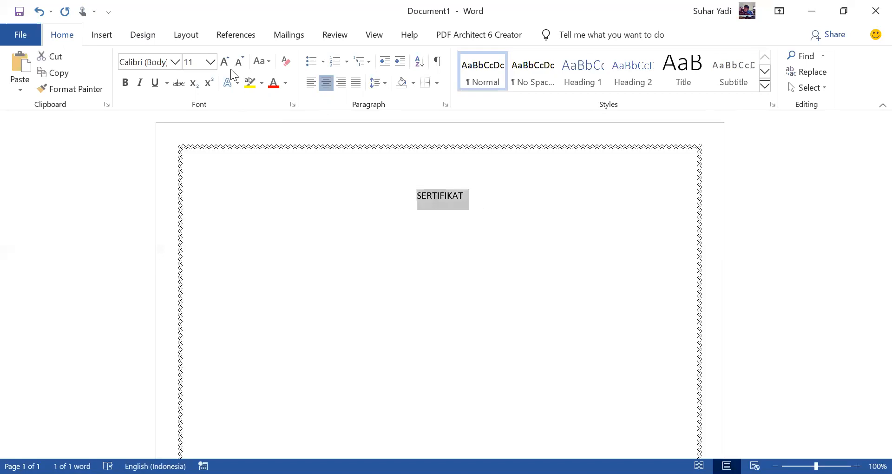
left_click(210, 62)
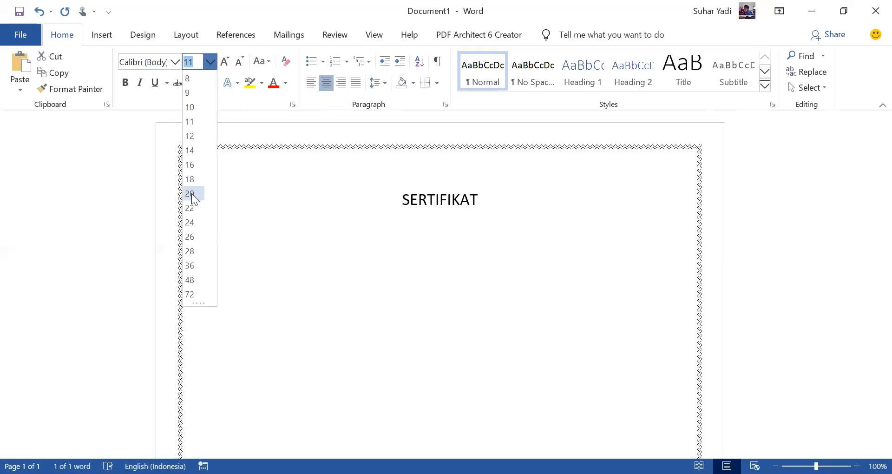
left_click(190, 223)
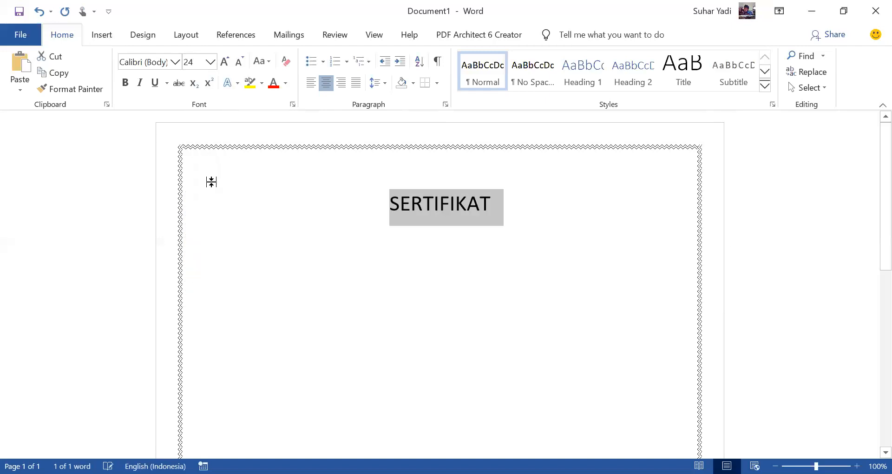
Step: Make the SERTIFIKAT title bold and start a new line below it with font size 12
left_click(125, 82)
left_click(531, 205)
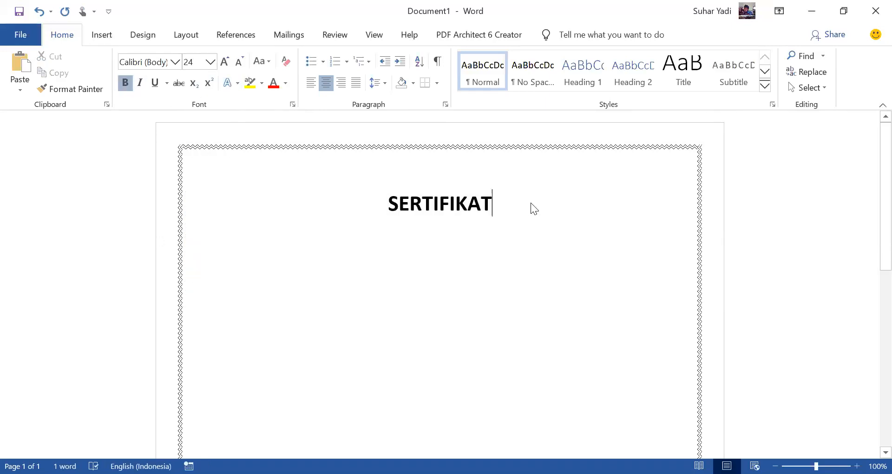
key("Return")
left_click(241, 64)
left_click(241, 64)
left_click(241, 65)
left_click(241, 66)
left_click(241, 65)
left_click(241, 65)
left_click(242, 65)
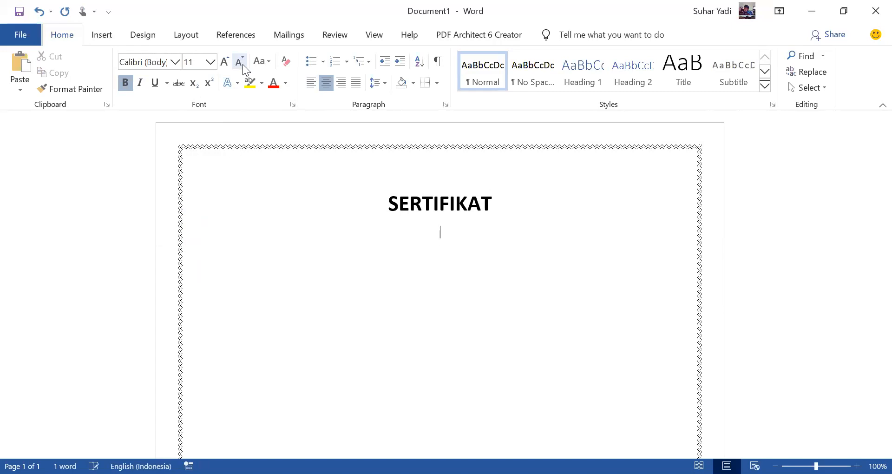
left_click(227, 63)
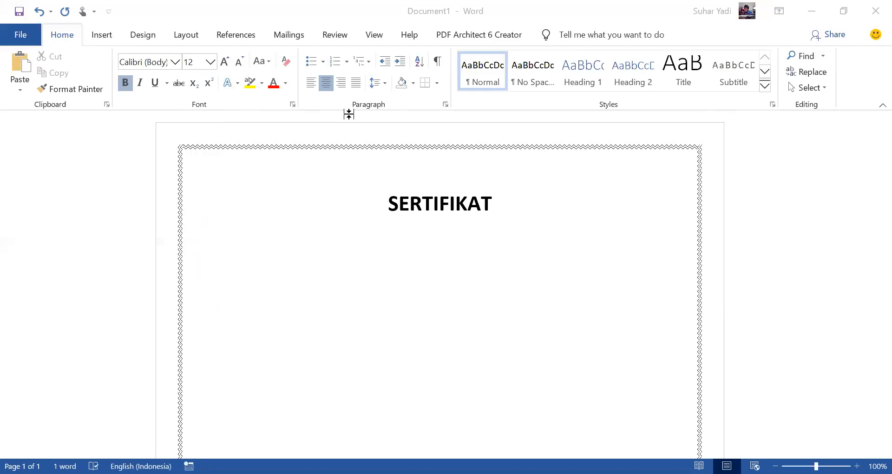
Step: Enter the bold certificate number SKP-00149/5.0.0.0.039.R/07/07/2020/ under the title and leave a blank line after it
type("SKP-")
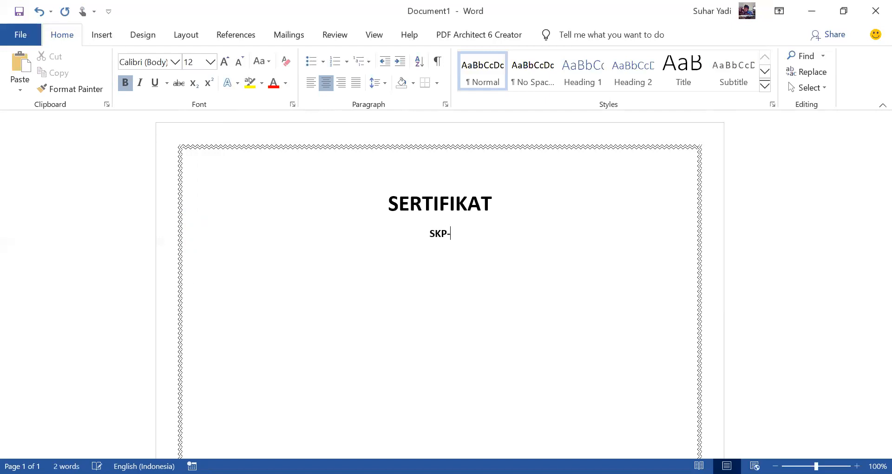
type("00149/5.0.0.0")
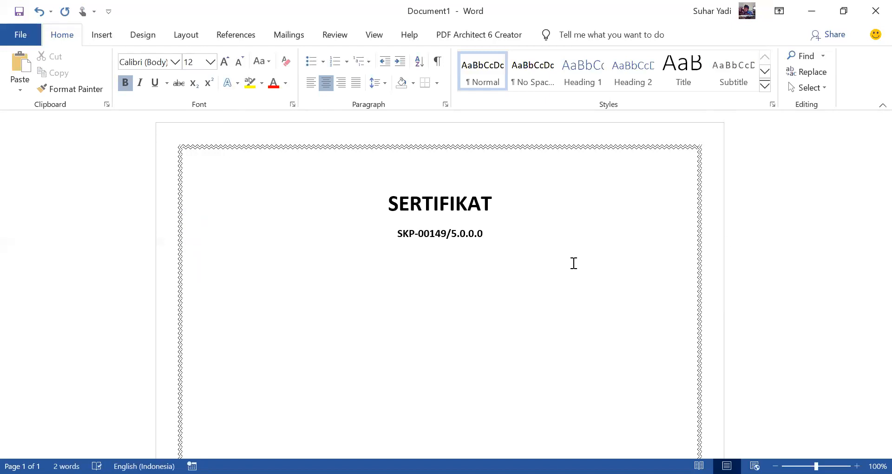
type(".039")
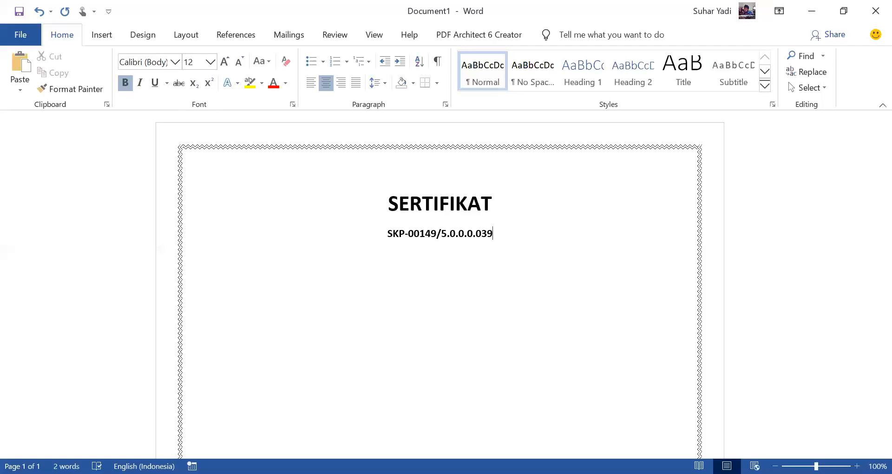
type(".R/")
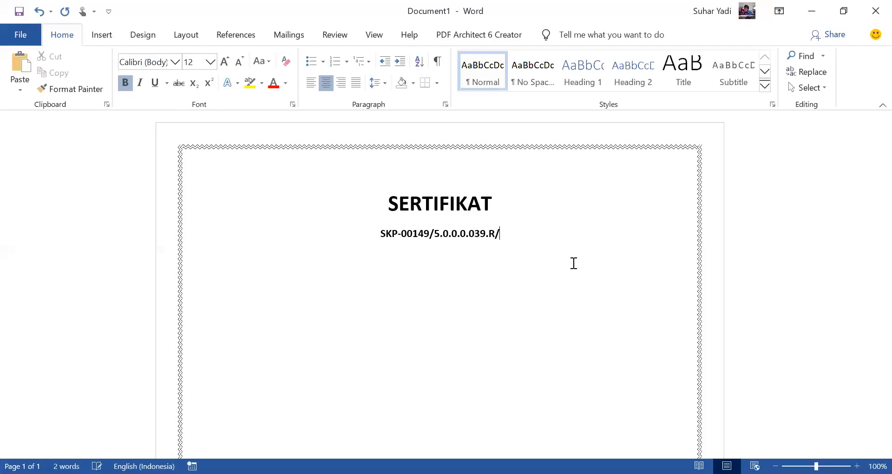
type("07/07/")
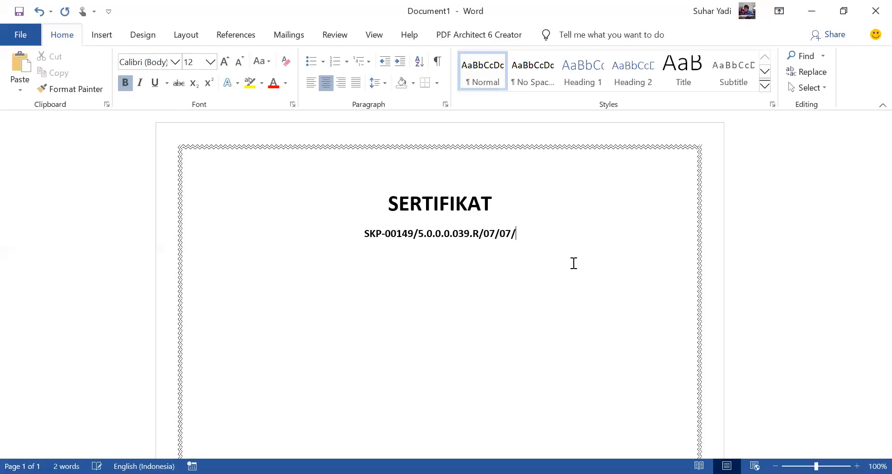
key("alt+Tab")
key("alt+Tab")
type("2020/")
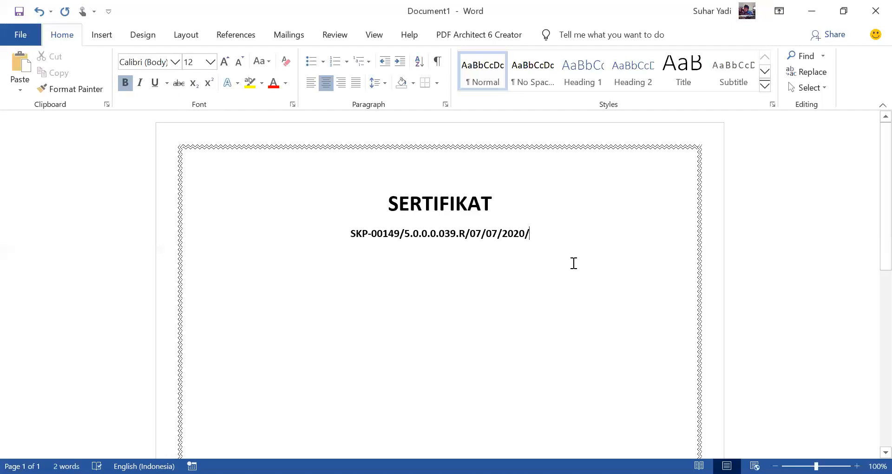
key("Return")
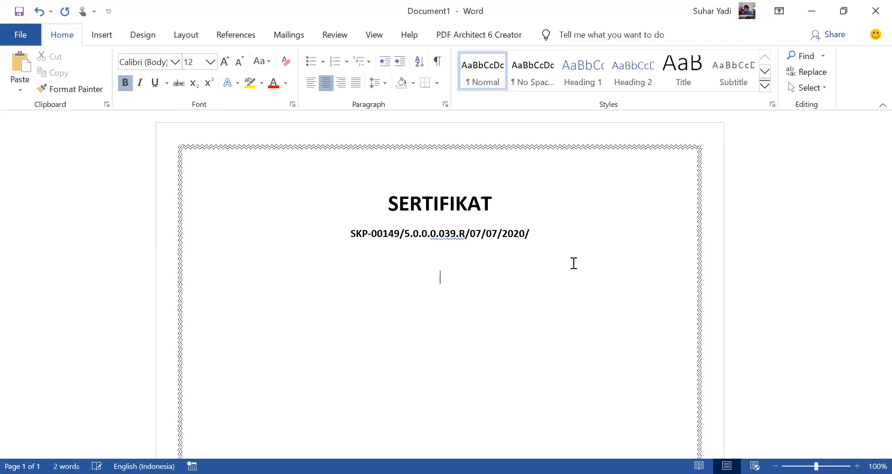
Step: Enter the non-bold centred line "Yang bertanda tangan dibawah ini menerangkan bahwa" below the certificate number
type("Yang")
key("BackSpace")
key("BackSpace")
key("BackSpace")
key("BackSpace")
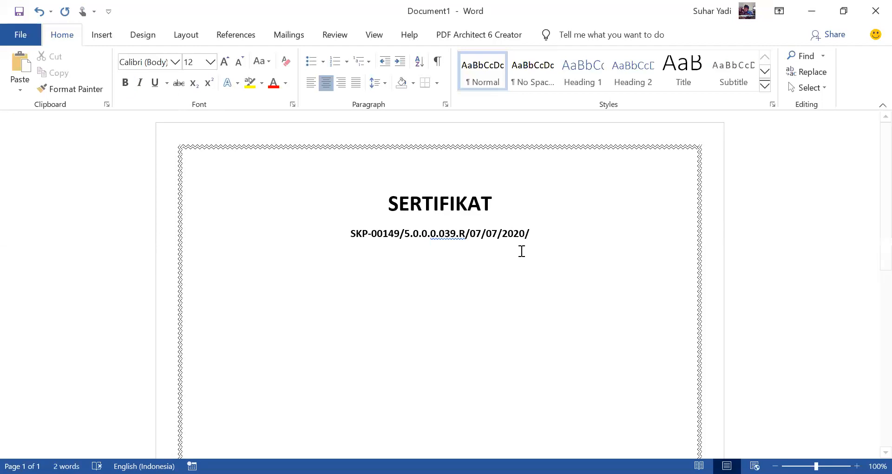
type("Yang bertanda tangan dibawah ini")
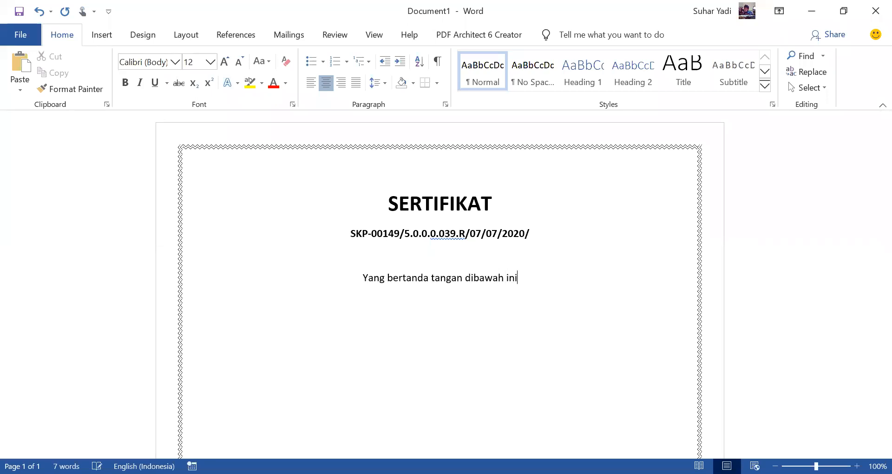
type(" menerangkan bahwa")
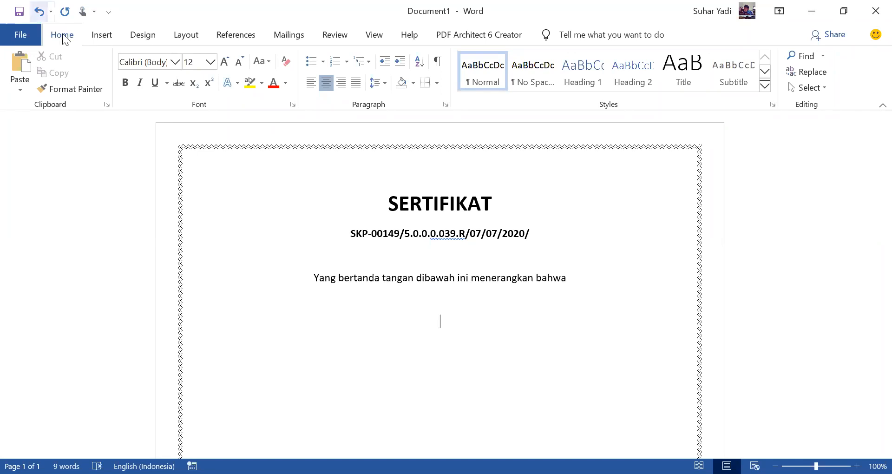
Step: Insert a table with three columns and three rows below the introductory sentence
left_click(103, 34)
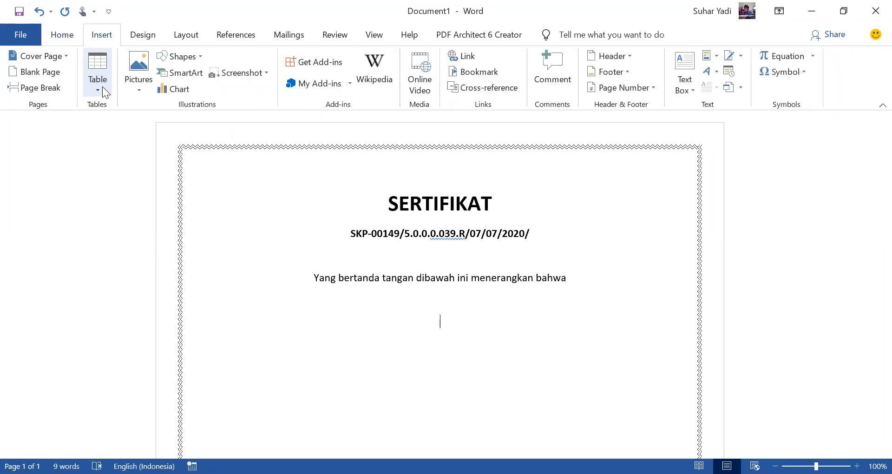
left_click(102, 86)
left_click(115, 146)
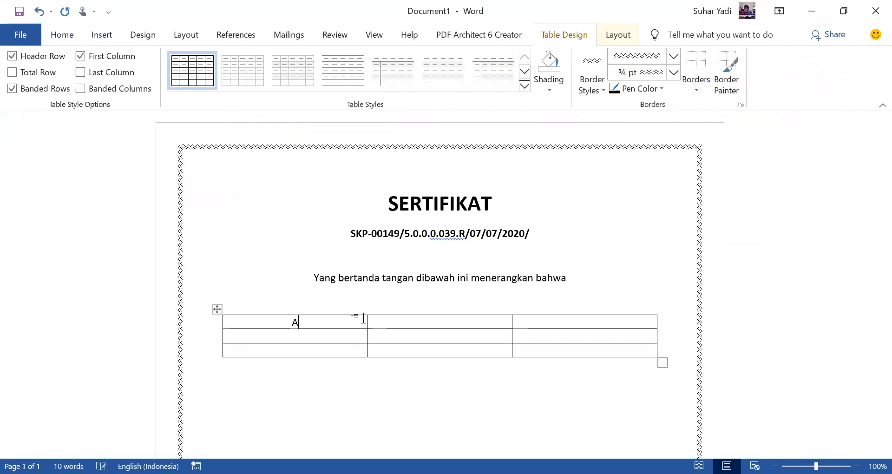
Step: Fill the table's first column with NAMA, NIP and INSTANSI, and put a colon in each second-column cell
type("NAMA")
key("Tab")
type("NIP")
key("Tab")
type(":")
key("Tab")
key("Tab")
type("INSTANT")
key("BackSpace")
type("SI:")
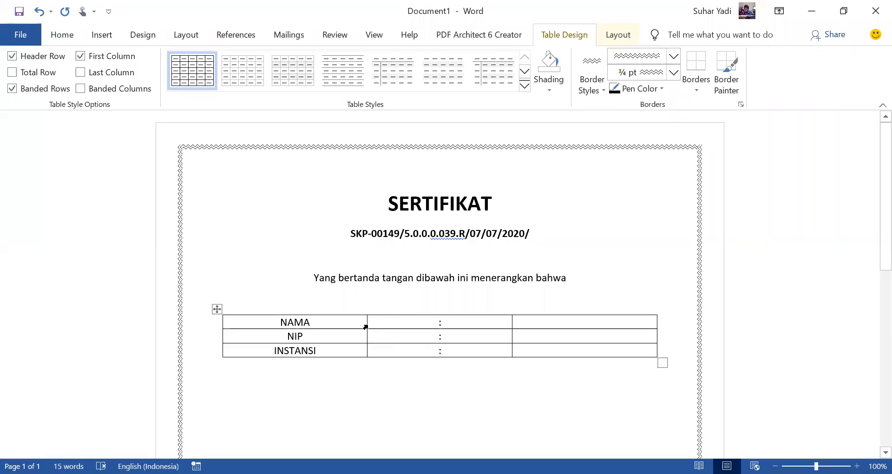
Step: Narrow the table's first column and left-align its NAMA, NIP and INSTANSI labels
left_click_drag(366, 323, 334, 321)
left_click_drag(263, 326, 292, 356)
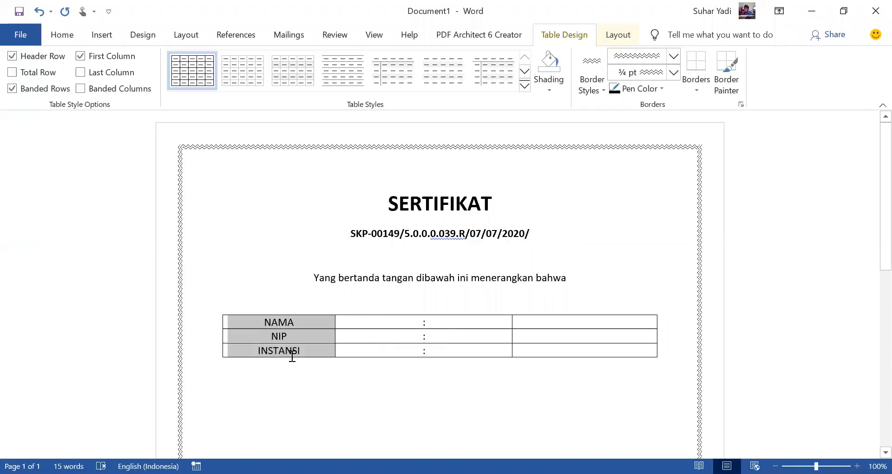
left_click(64, 35)
key("ctrl+l")
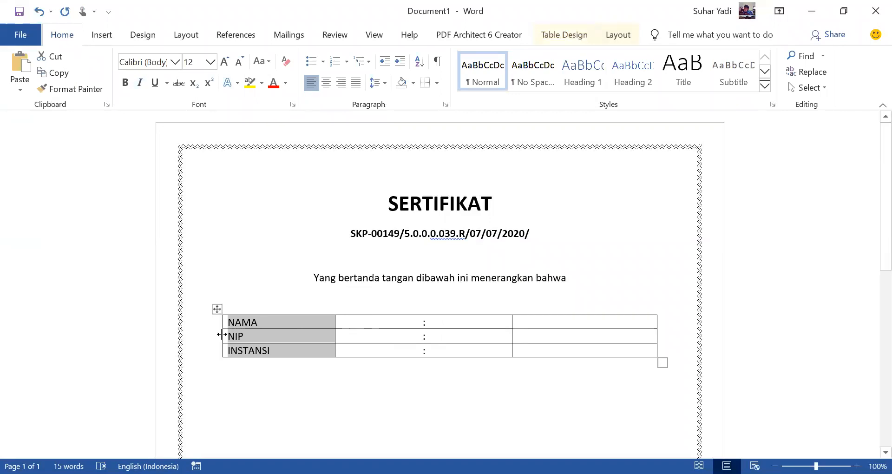
Step: Move the table's left edge inward and fit the label and colon columns to their contents
left_click_drag(221, 334, 241, 334)
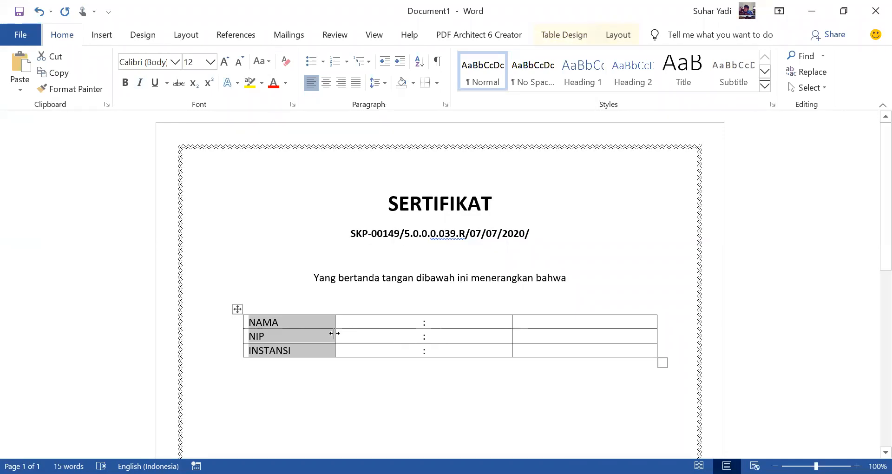
double_click(334, 333)
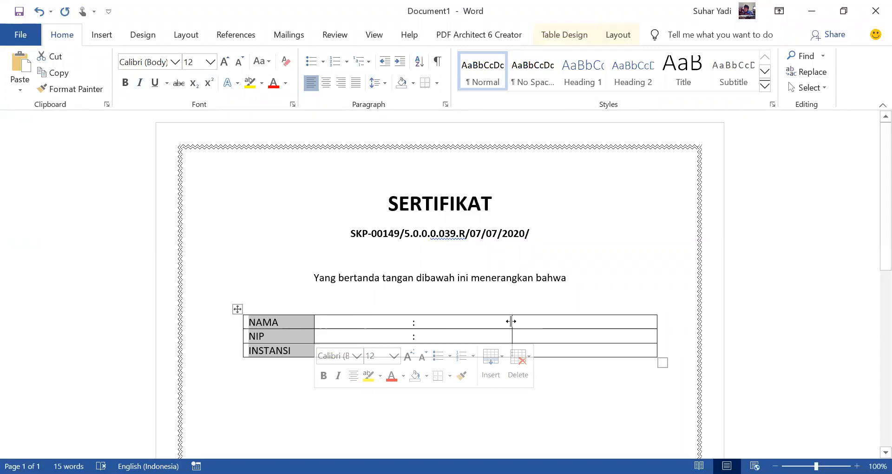
double_click(511, 321)
Step: Enter the centred line "Telah berpartisipasi sebagai" below the table and leave a blank line after it
left_click(630, 380)
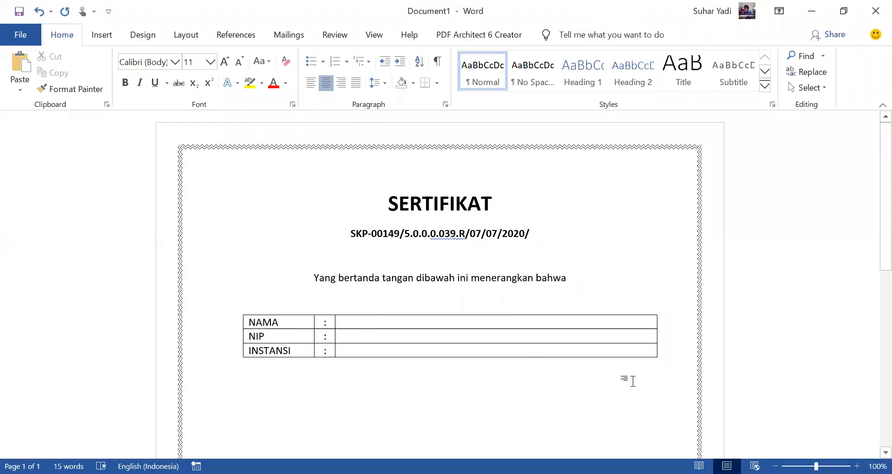
key("alt+Tab")
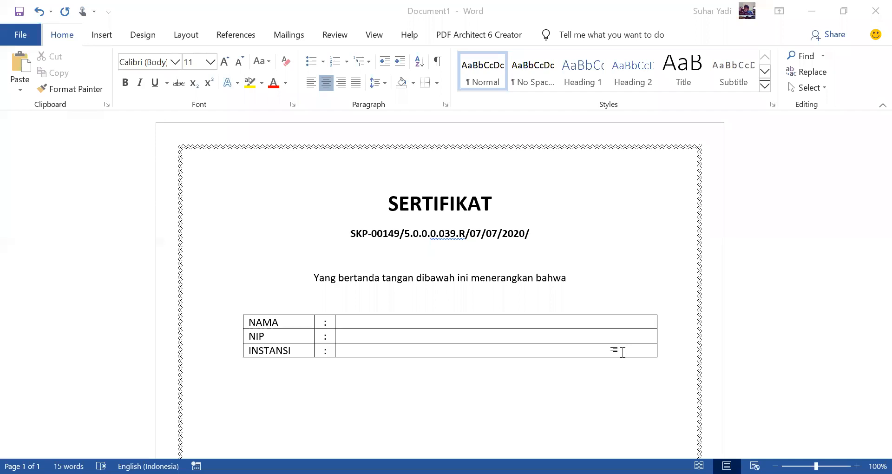
key("alt+Tab")
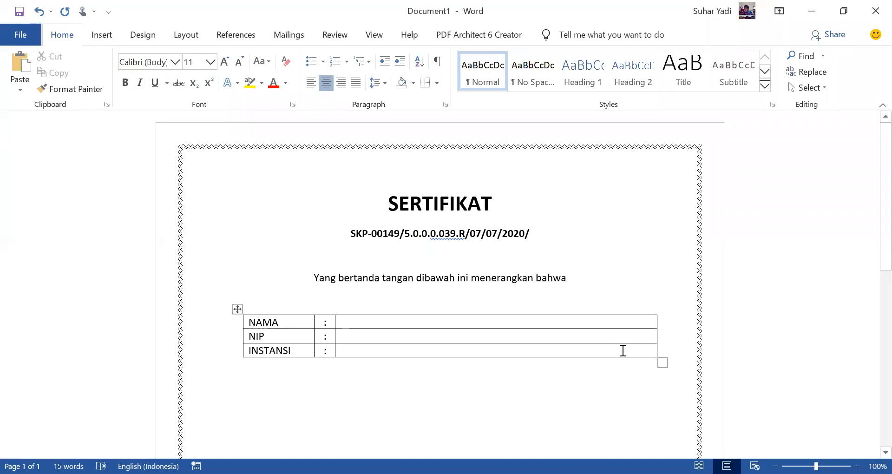
type("telah berpartisipasi")
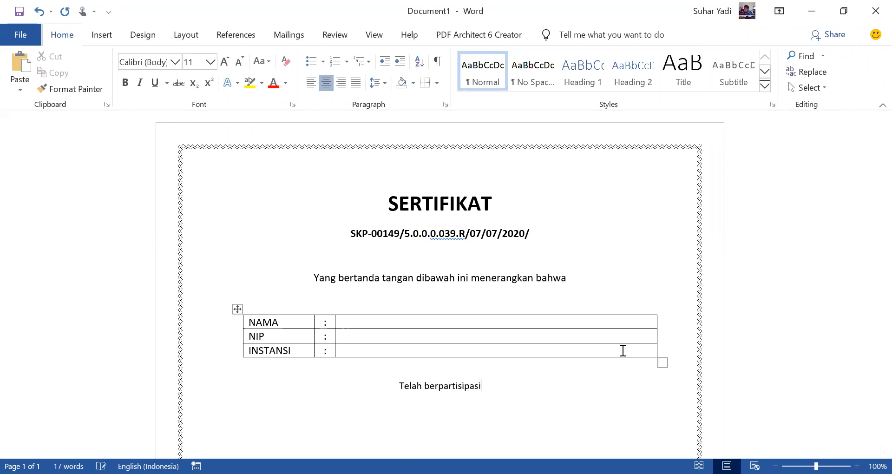
key("alt+Tab")
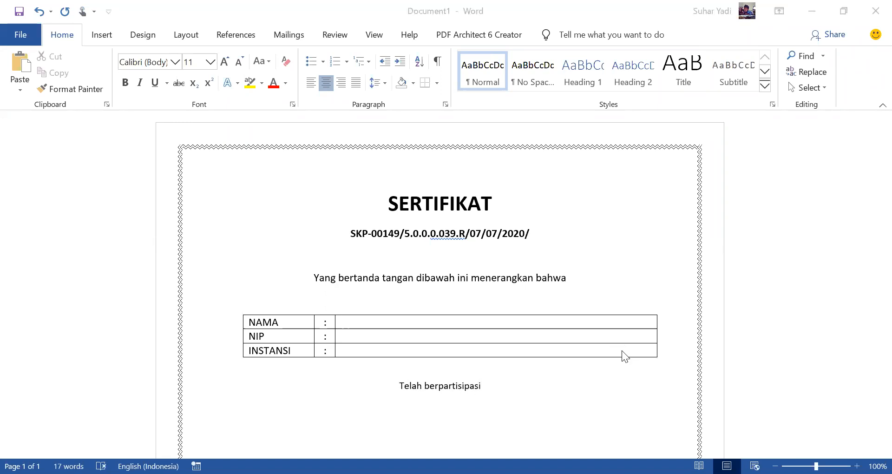
key("alt+Tab")
type("sebagai")
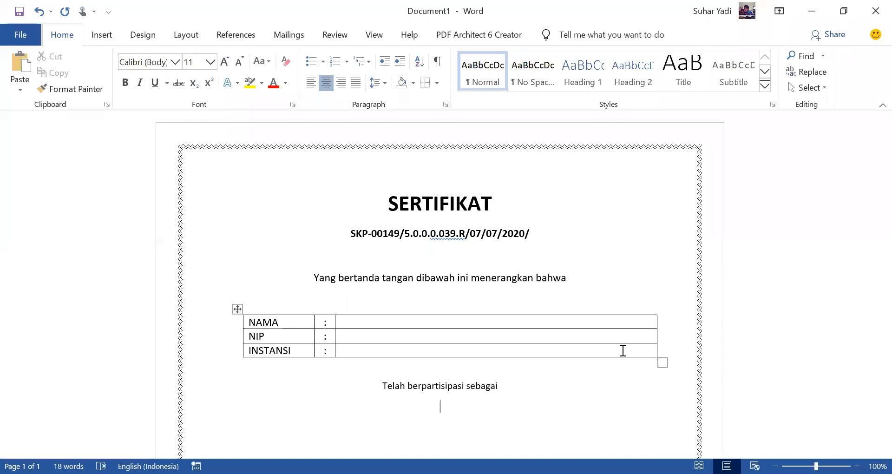
scroll(622, 350, "down", 3)
key("Return")
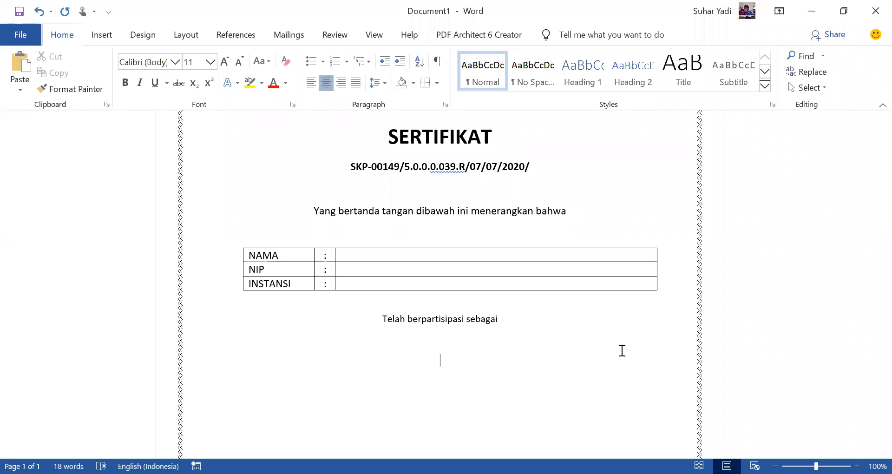
Step: Enter the seminar line "Dalam seminar Data Analytics : Policies Implementation" below the blank line
type("Dalam seminar Data Analytics")
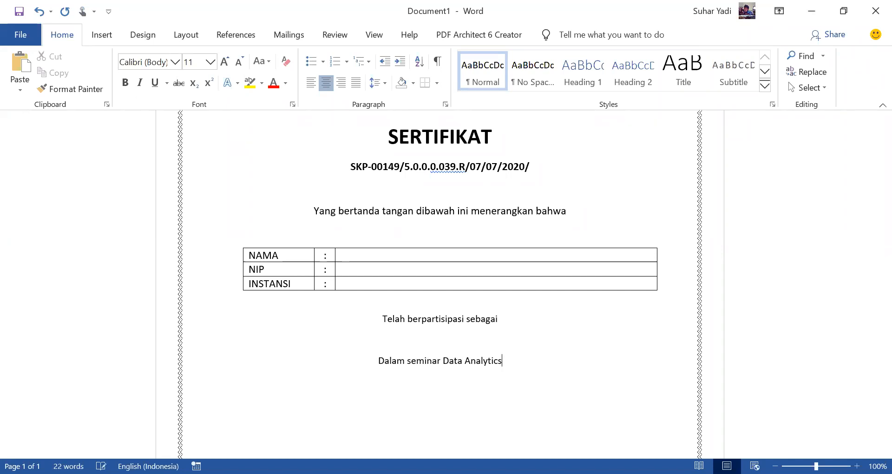
key("alt+Tab")
left_click(599, 352)
type(":")
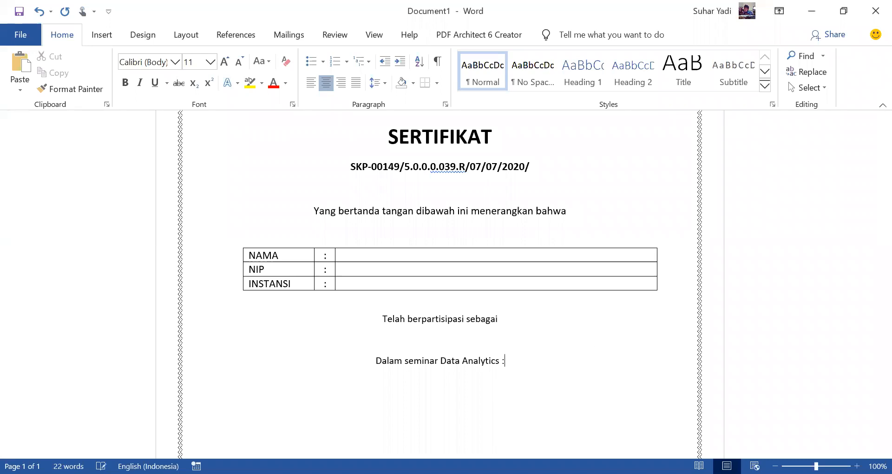
type(" Policies Implementa")
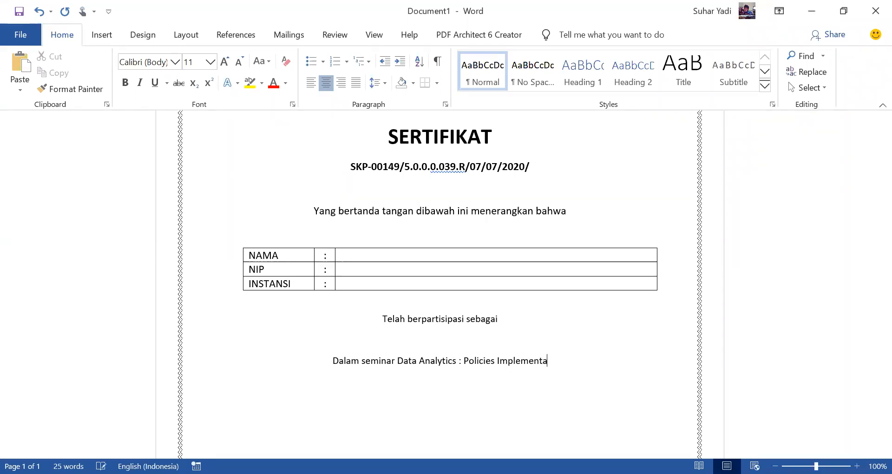
type("tion Taun")
Step: Continue the seminar line with "Tahun 2019"
key("BackSpace")
key("BackSpace")
key("BackSpace")
type("hin")
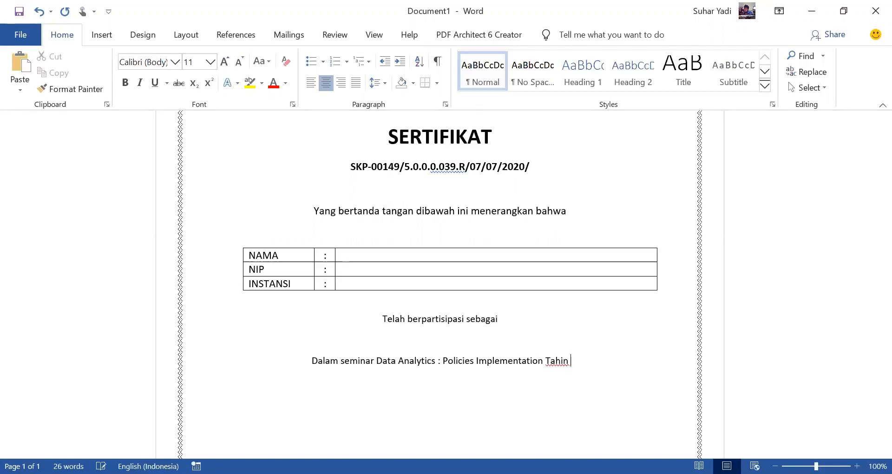
key("BackSpace")
key("BackSpace")
type("un 2")
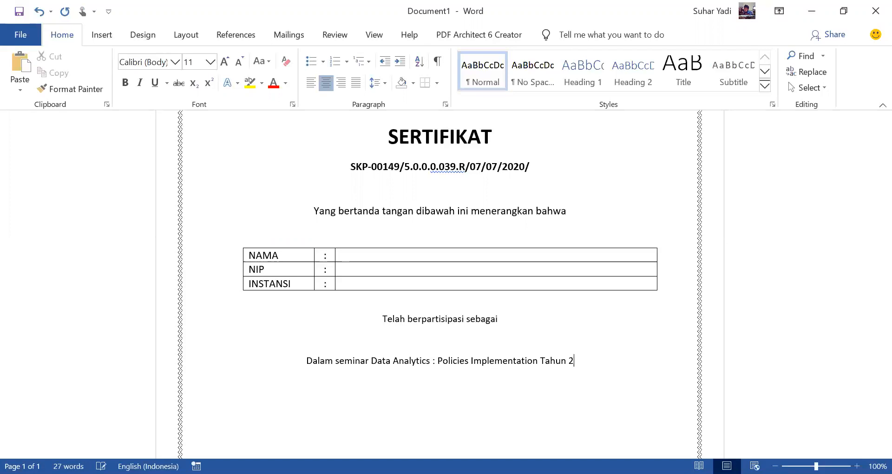
type("019")
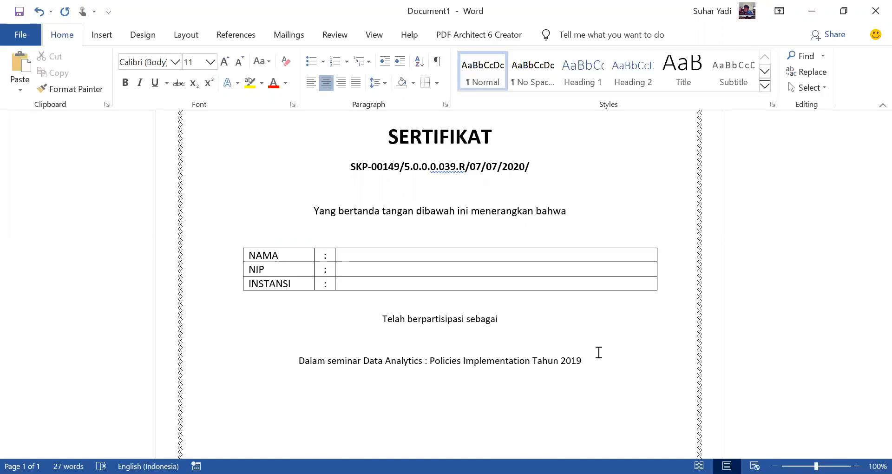
Step: Extend the seminar line after the year with "yang diselenggarakan oleh"
key("alt+Tab")
left_click(599, 352)
type("yang dis")
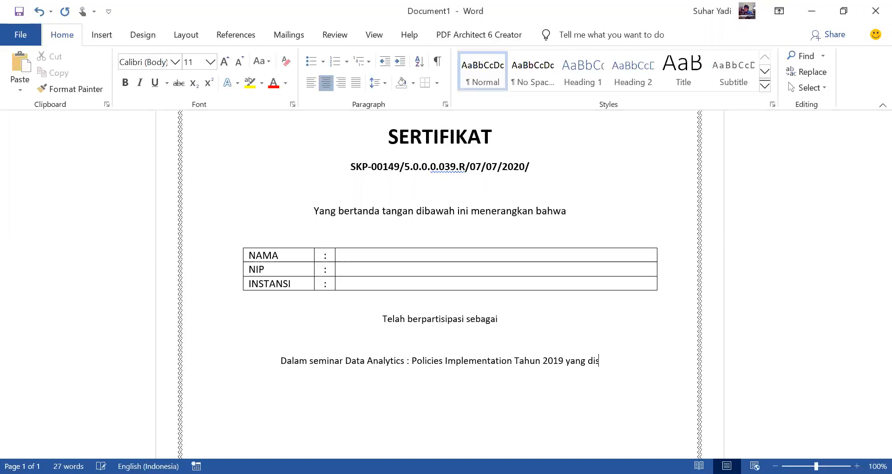
type("elenggarakan oleh")
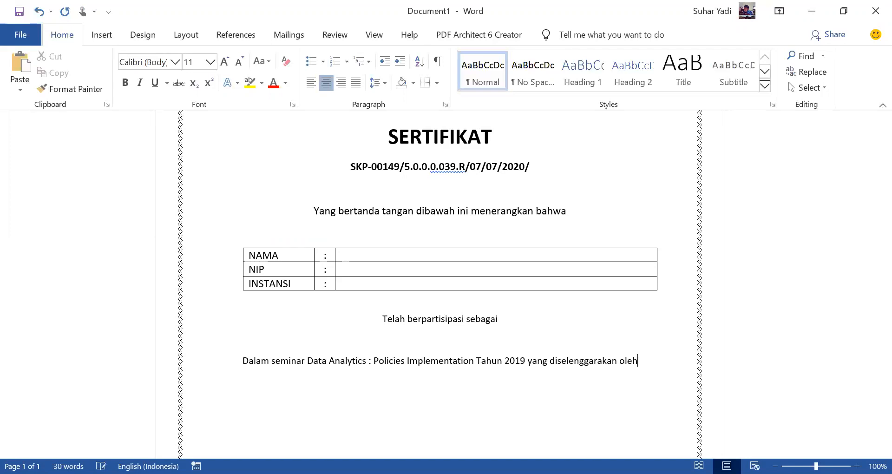
type(" Pusdikla")
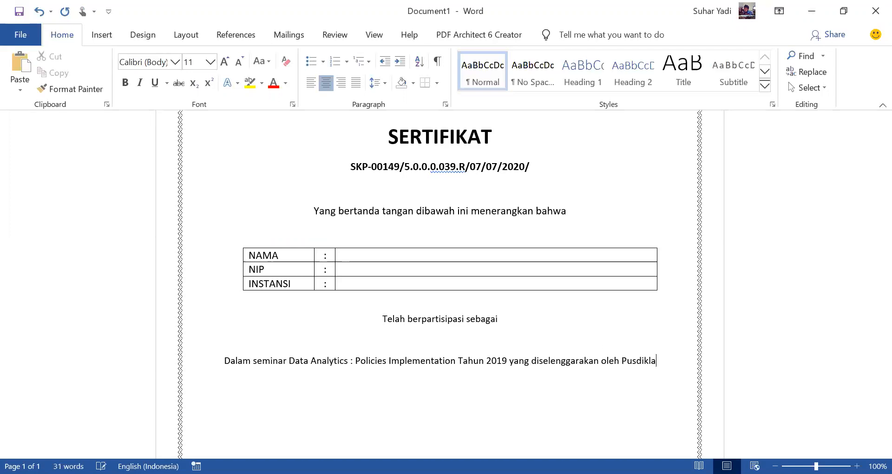
type("t Keuangan um")
Step: Continue the seminar text after "diselenggarakan oleh" with "Pusdiklat Keuangan Umum"
key("BackSpace")
key("BackSpace")
key("BackSpace")
type("U")
key("BackSpace")
type("Umum, Badan Pendidikan dan Pelatihan Keungan")
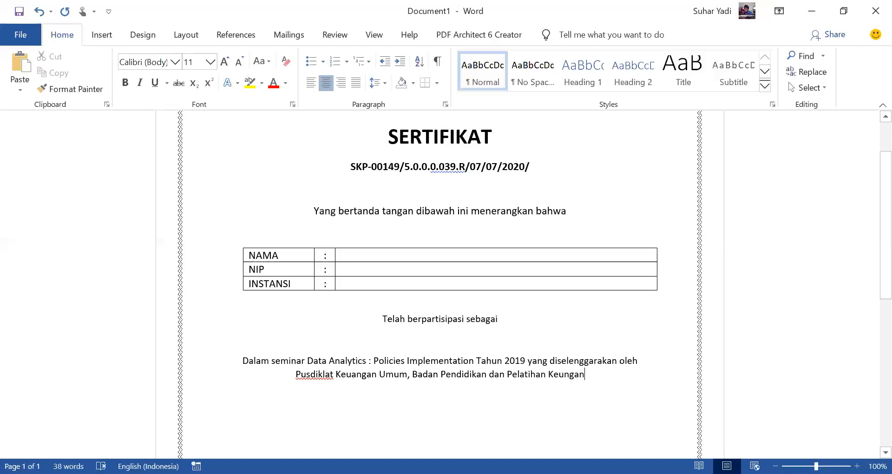
Step: Extend the organizer text with ", Badan Pendidikan dan Pelatihan Keuangan, Kementerian Keuangan"
key("BackSpace")
key("BackSpace")
key("BackSpace")
key("BackSpace")
type("angan, keme")
key("BackSpace")
key("BackSpace")
key("BackSpace")
key("BackSpace")
type("Kementerian Keuangan Tanggal")
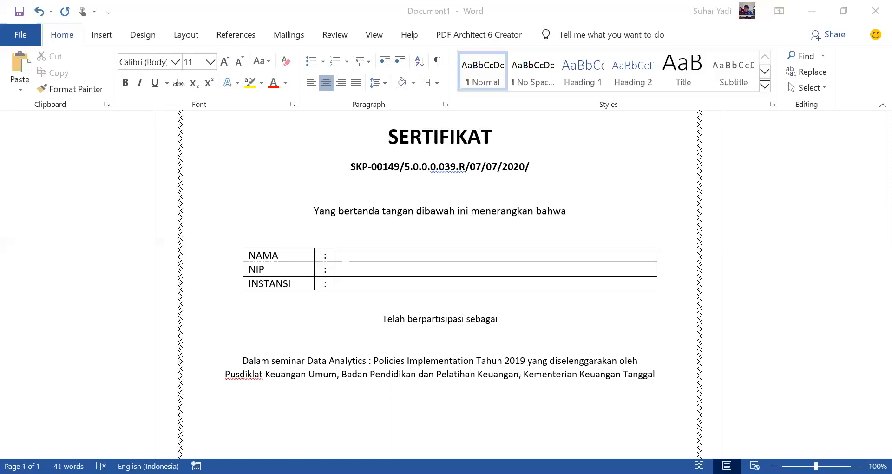
Step: Finish the seminar paragraph with "tanggal 10 Mei 2020, di Jakarta"
key("BackSpace")
key("BackSpace")
key("BackSpace")
key("BackSpace")
key("BackSpace")
key("BackSpace")
key("BackSpace")
type("tanggal")
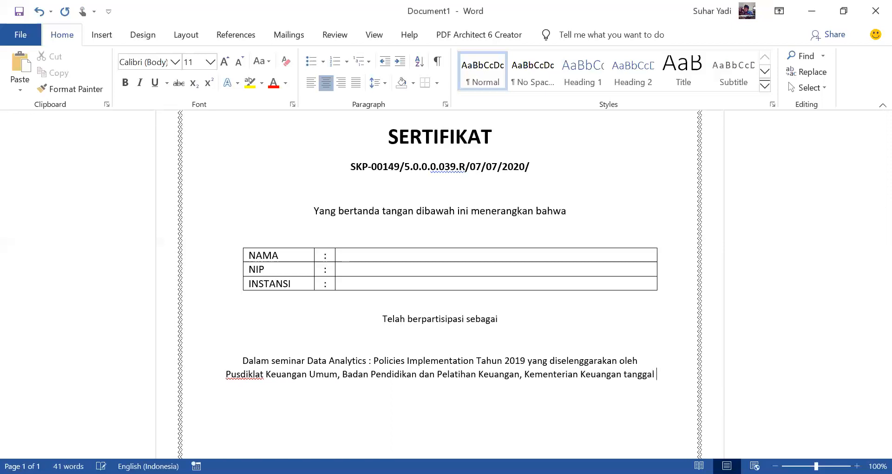
type(" 10 Mei 201")
type("0, di Jakarta")
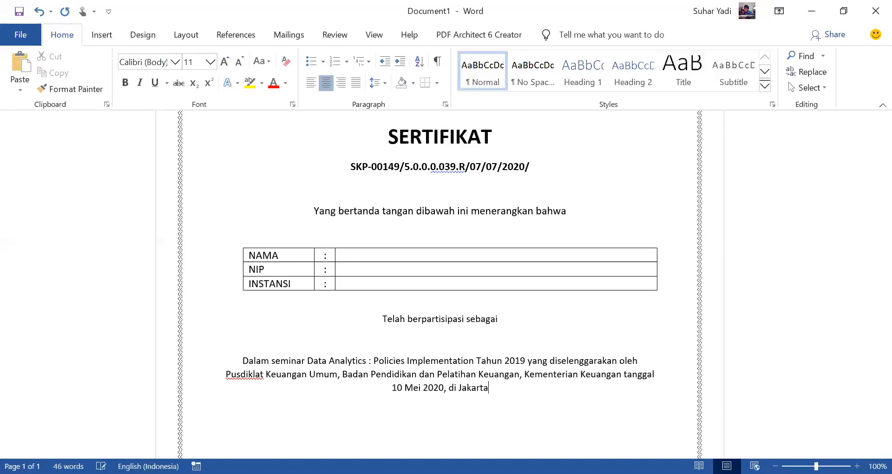
Step: Add blank space below the seminar paragraph and remove the space before the colon after "Analytics"
scroll(729, 393, "down", 3)
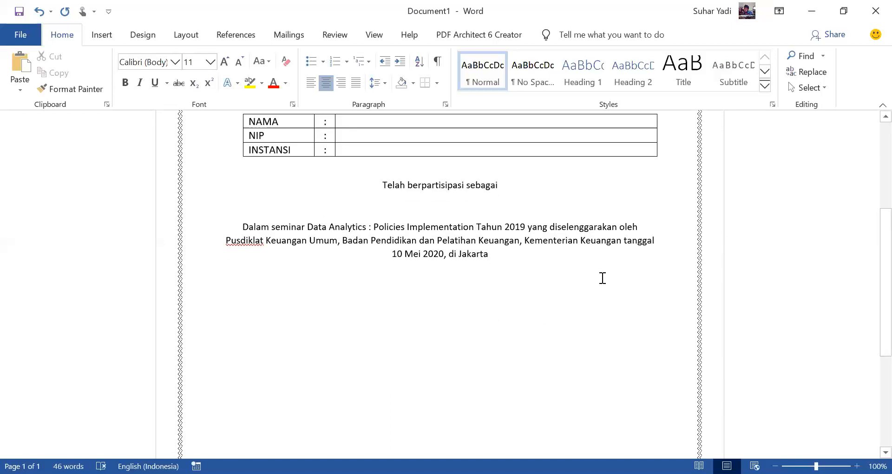
key("Return")
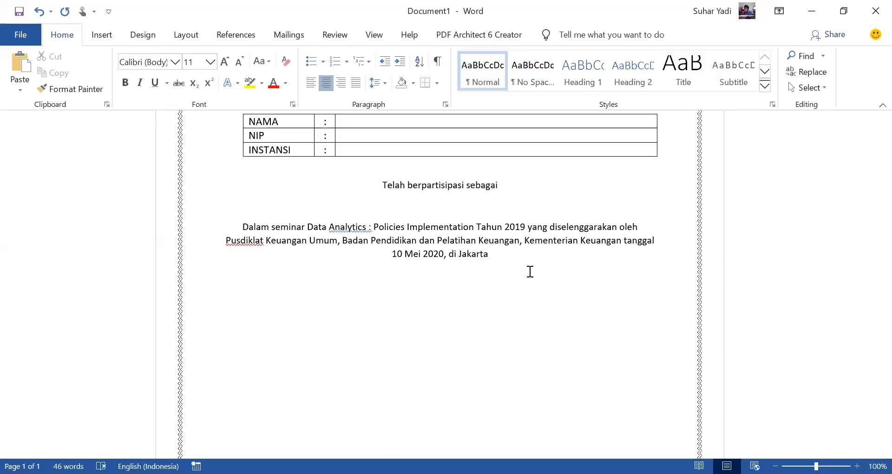
left_click(368, 227)
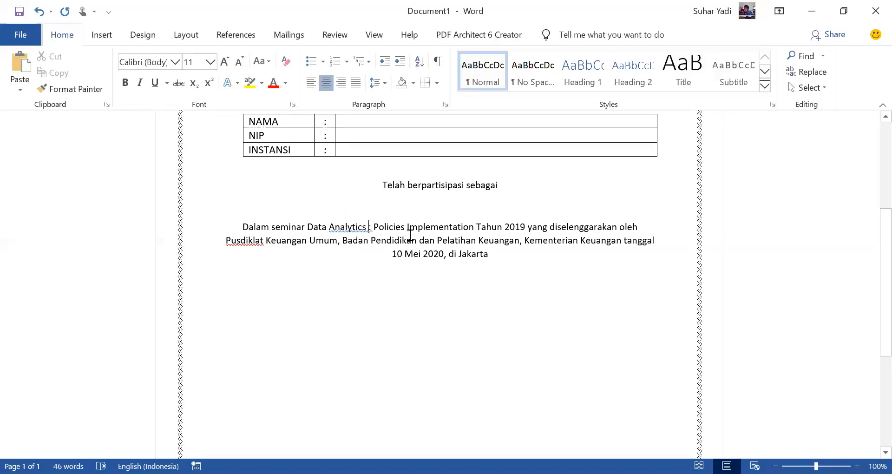
key("BackSpace")
left_click(541, 305)
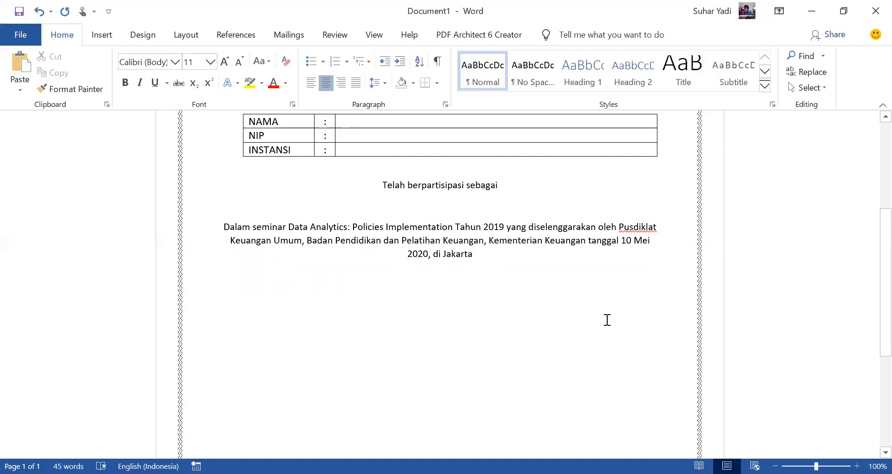
left_click(343, 81)
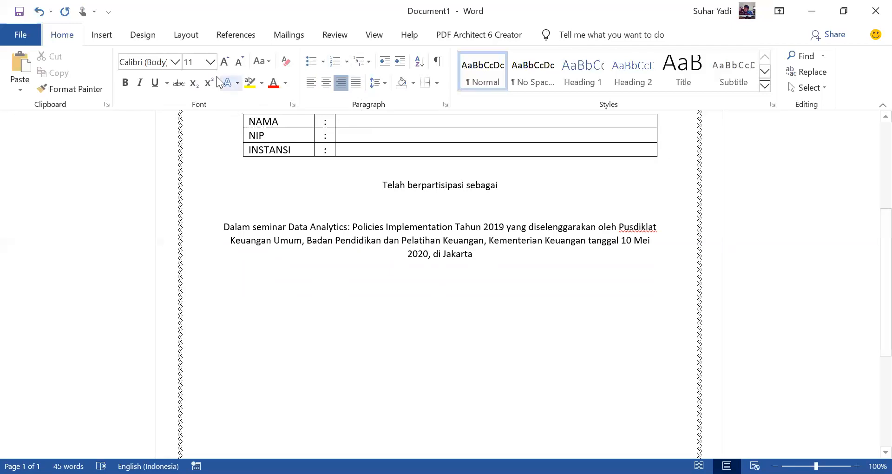
left_click(593, 309)
type("Jak")
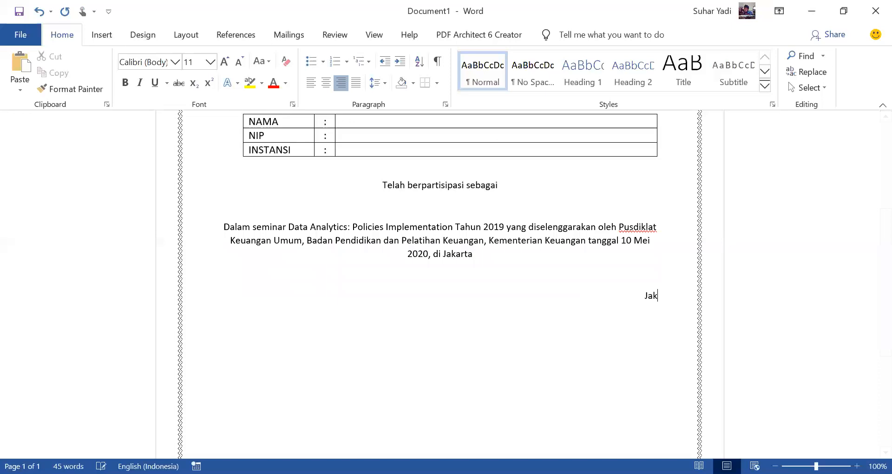
type("arta 10 Mei 202")
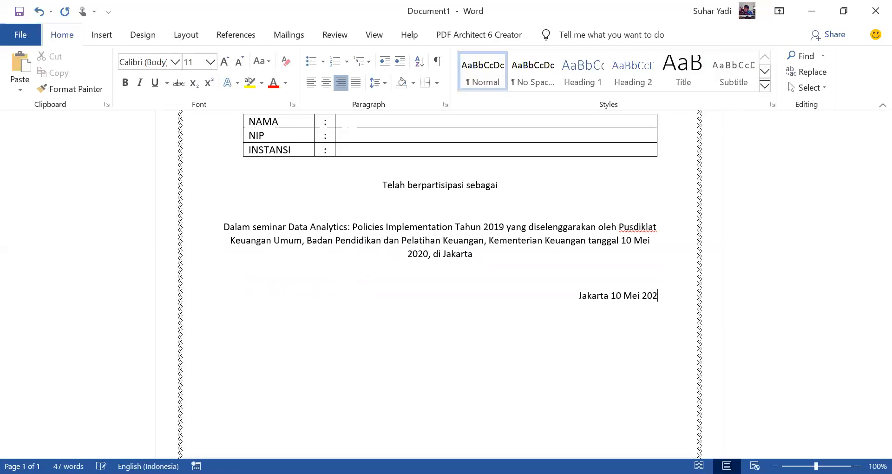
type("0 Kepela")
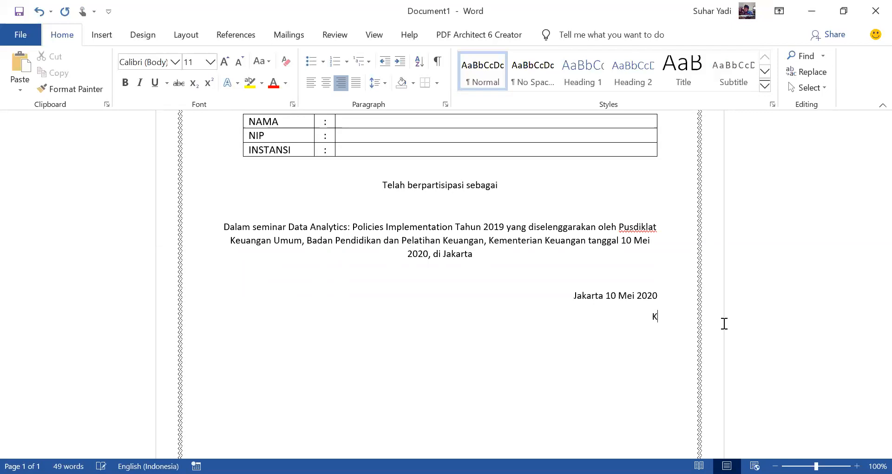
left_click(578, 293)
left_click(679, 317, "shift")
key("BackSpace")
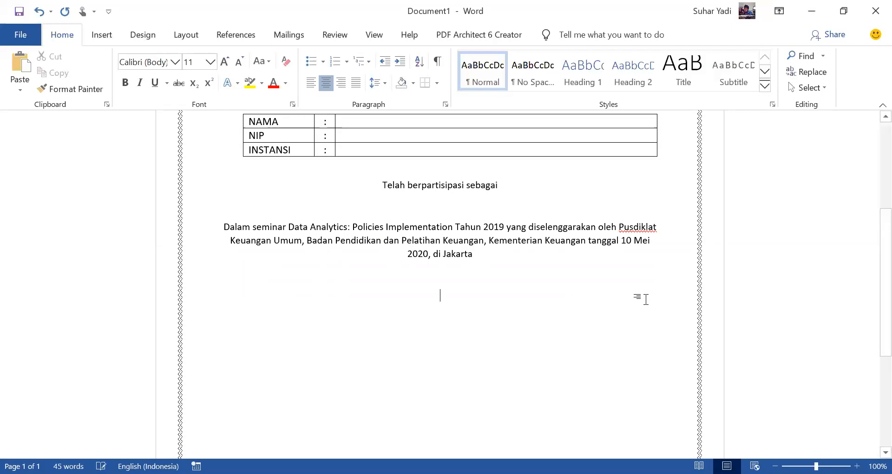
Step: Right-align the empty line below the seminar paragraph and insert a table with one column and three rows there
left_click(343, 79)
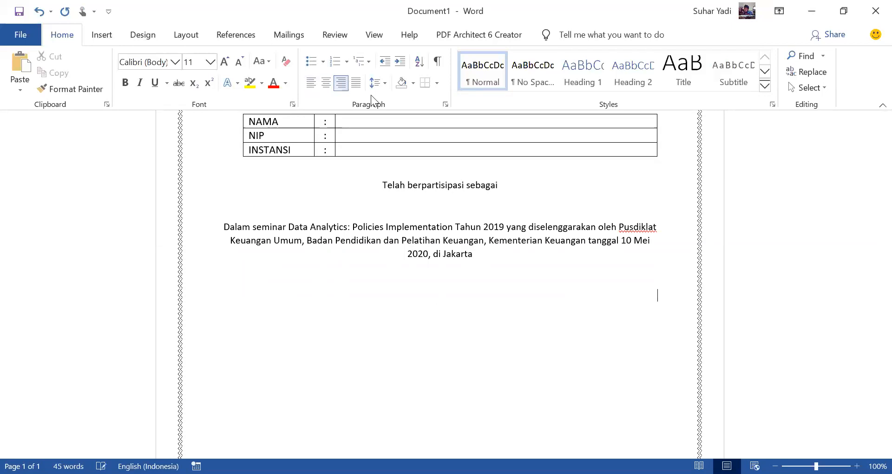
left_click(100, 35)
left_click(94, 83)
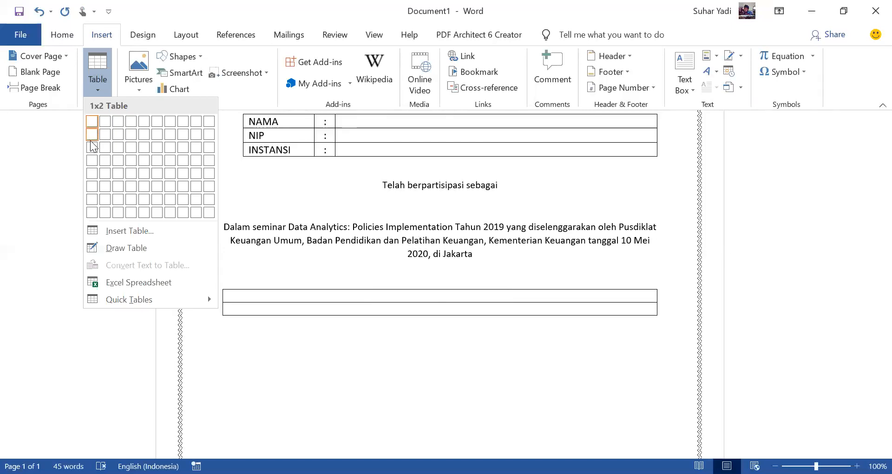
left_click(93, 146)
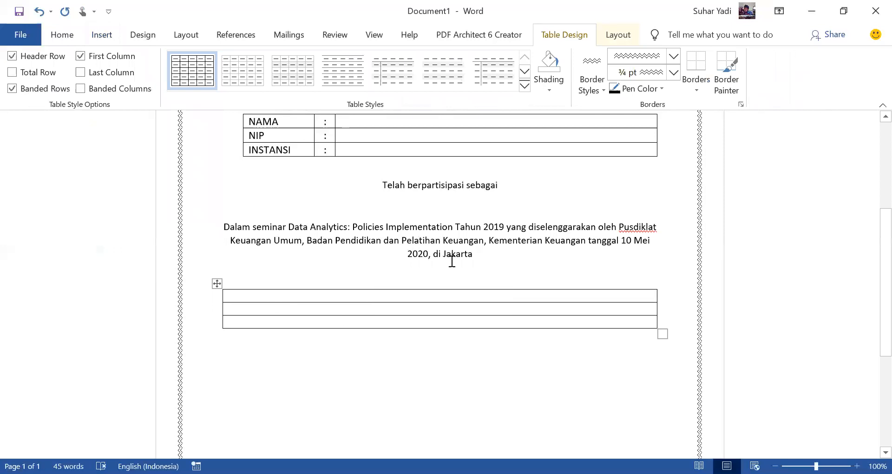
Step: Narrow the new table from its left edge and enter "Jakarta, 10 Mei 2020" in its first row
double_click(223, 294)
type("Jakarta, 10 Mei 2020")
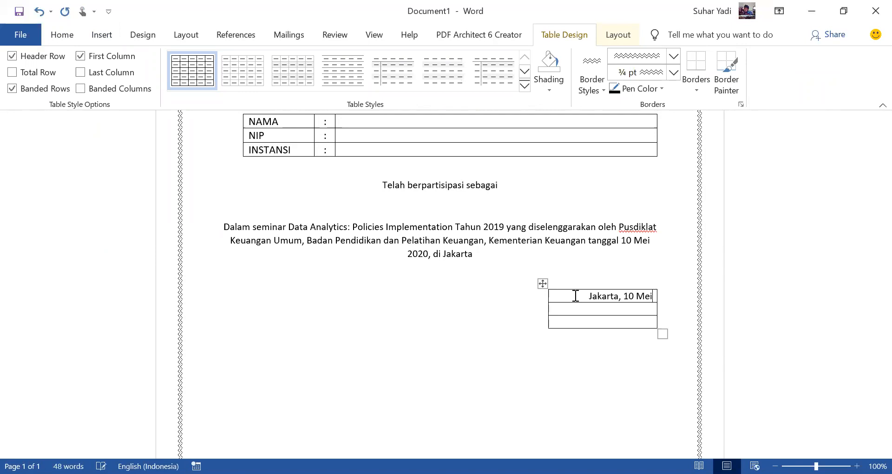
key("Down")
left_click(544, 282)
left_click(60, 34)
left_click(311, 83)
key("ctrl+z")
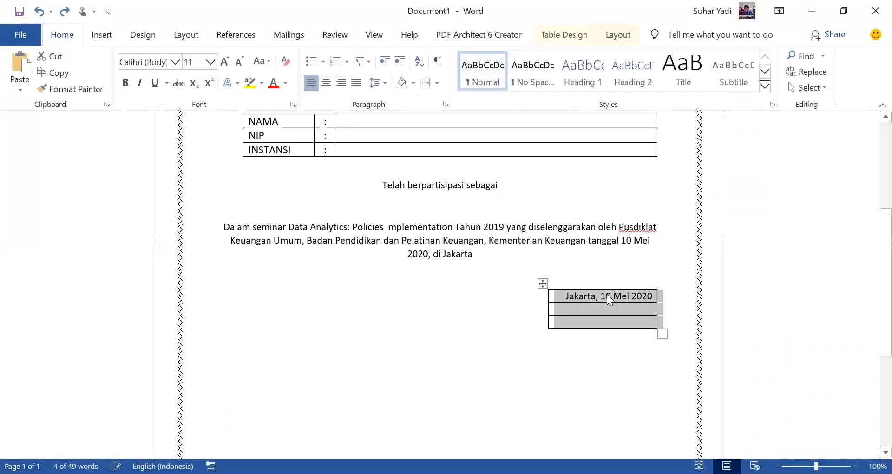
Step: Left-align the text in all three rows of the signature table without moving the table itself
left_click(596, 293)
left_click_drag(553, 294, 597, 321)
left_click(311, 83)
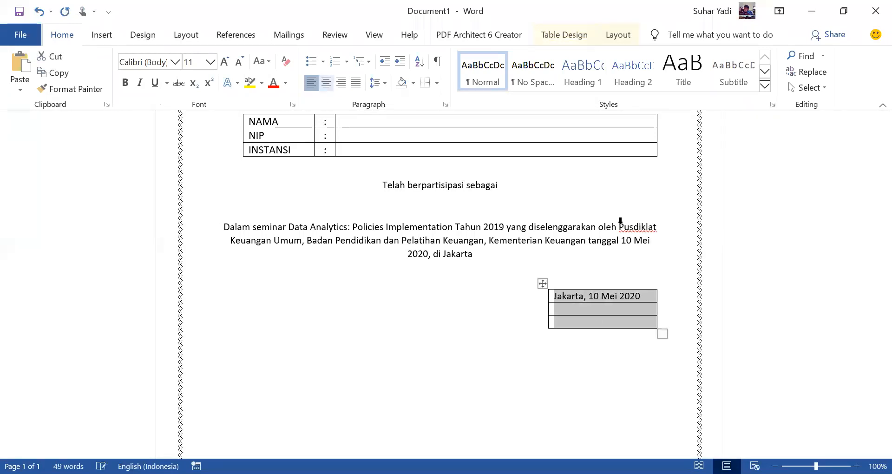
Step: Enter "KEPELA PUSAT," in the second row and add four blank lines in the third row as signature space
left_click(637, 308)
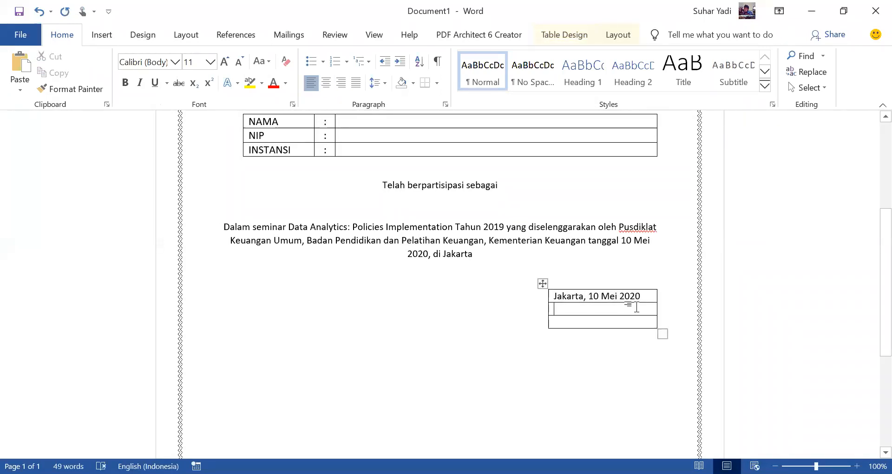
type("KEPELA PUSAT,")
key("Down")
key("Return")
key("Return")
key("Return")
key("Return")
Step: Add a row below the signature space and enter the signatory's full name in title case
key("Tab")
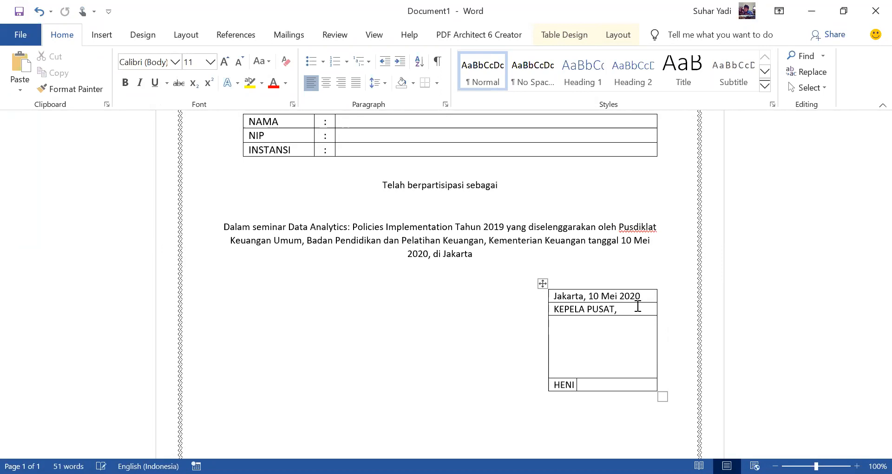
Step: Add another row below the signatory's name and enter "NIP" followed by the employee number
key("Tab")
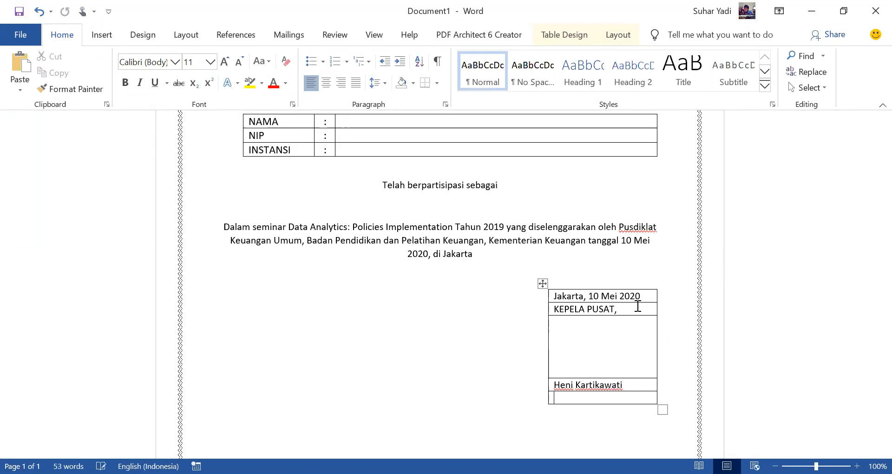
type("NIP 19819219219219")
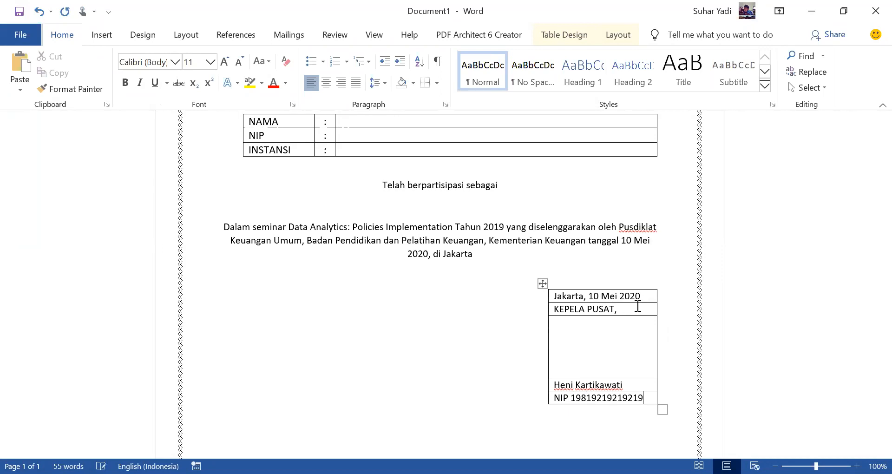
Step: Remove all borders from the signature table and from the NAMA, NIP and INSTANSI table
left_click(542, 282)
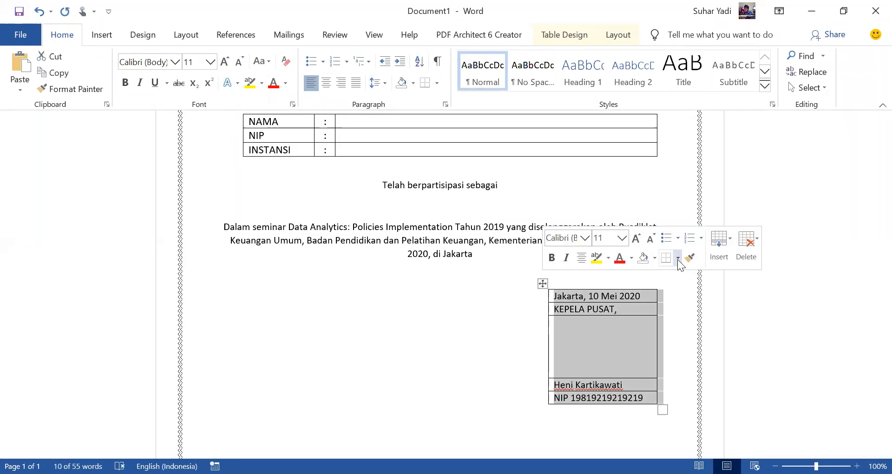
scroll(265, 207, "up", 4)
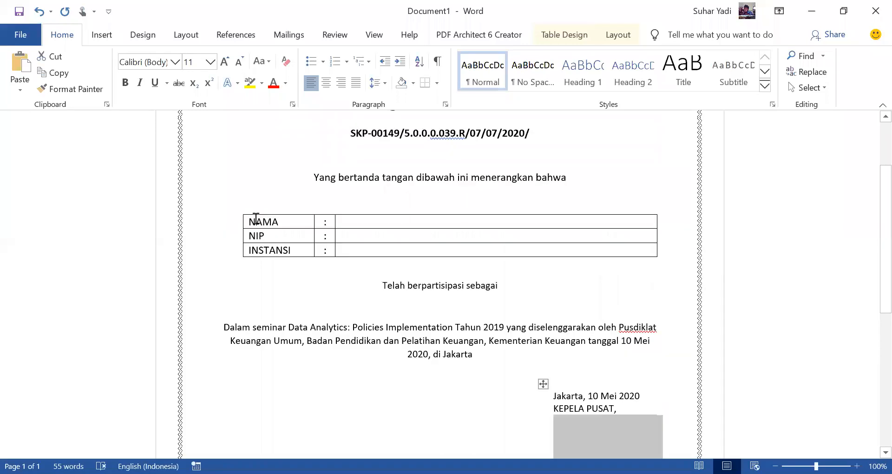
left_click(347, 245)
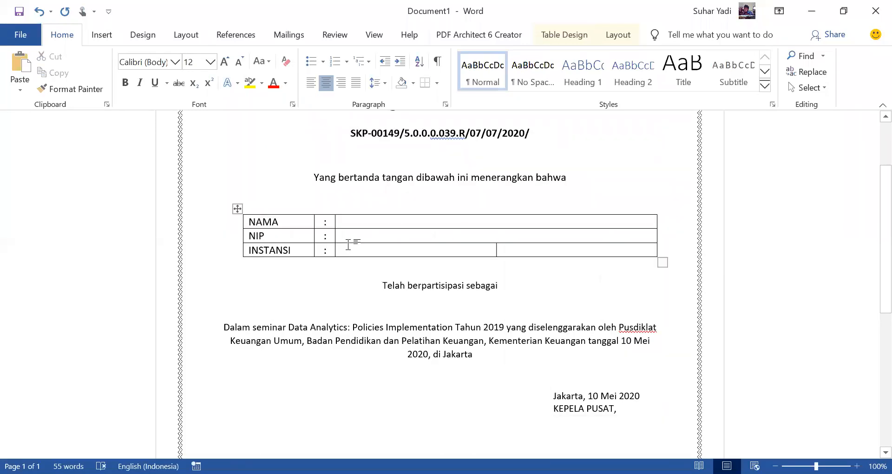
left_click(237, 209)
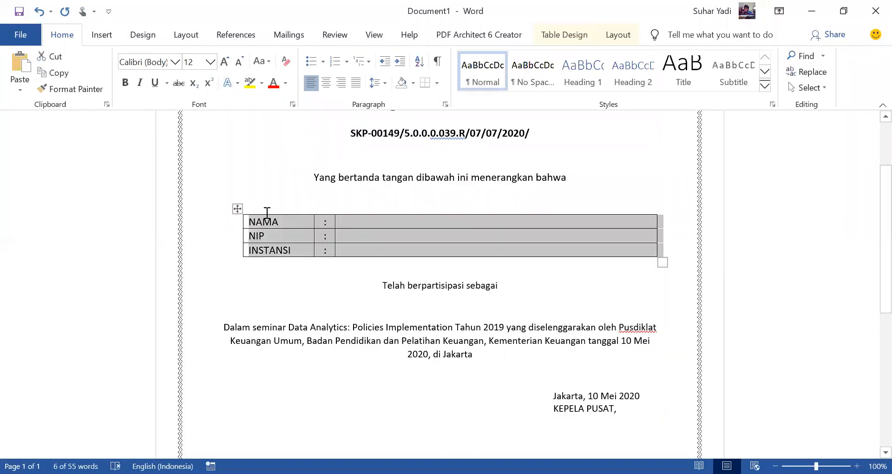
left_click(438, 83)
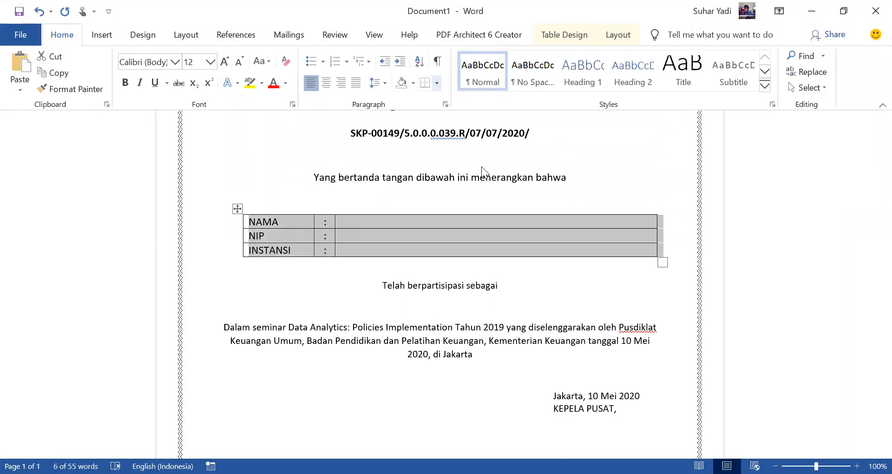
left_click(481, 168)
left_click(578, 308)
scroll(595, 339, "up", 3)
scroll(621, 296, "down", 5)
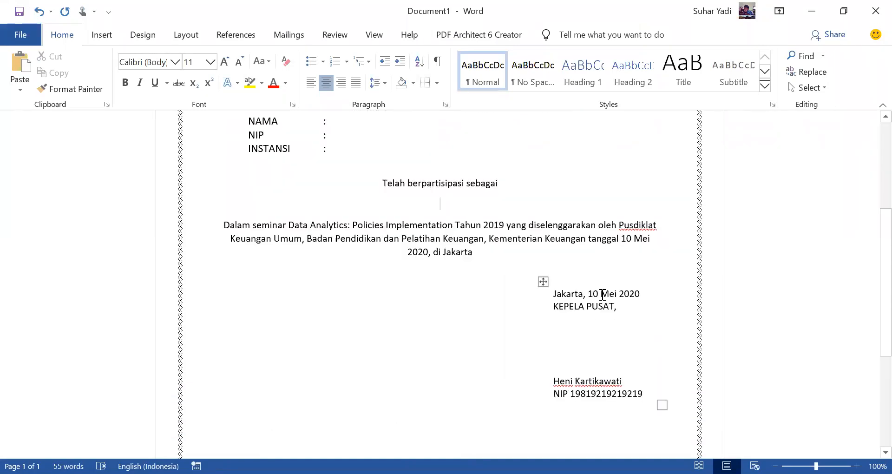
scroll(602, 294, "up", 3)
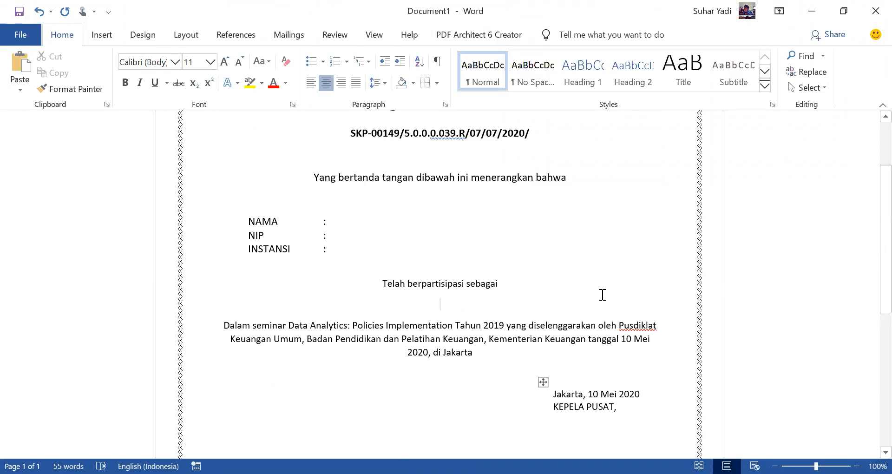
scroll(602, 294, "up", 3)
left_click(592, 231)
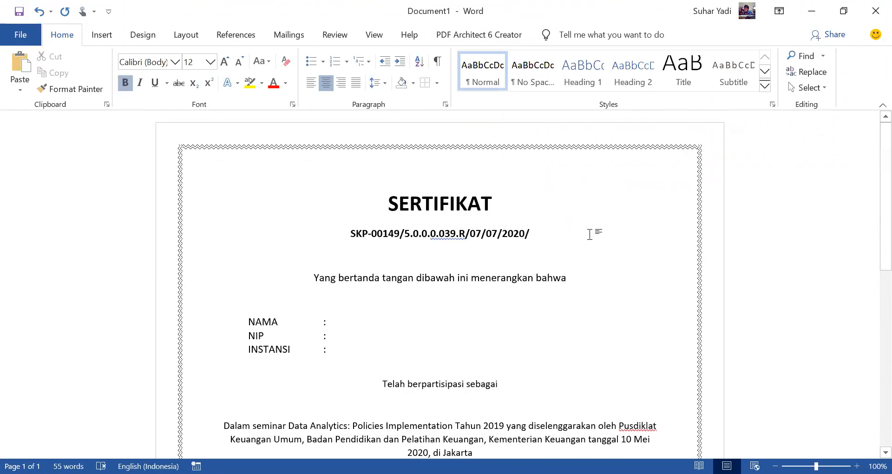
Step: Left-align the three empty value cells beside NAMA, NIP and INSTANSI
left_click(373, 320)
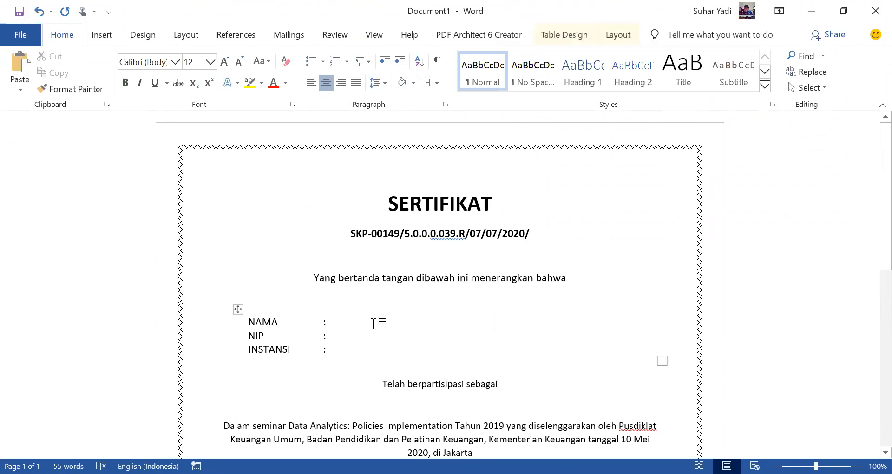
left_click(334, 323)
left_click_drag(333, 337, 333, 352)
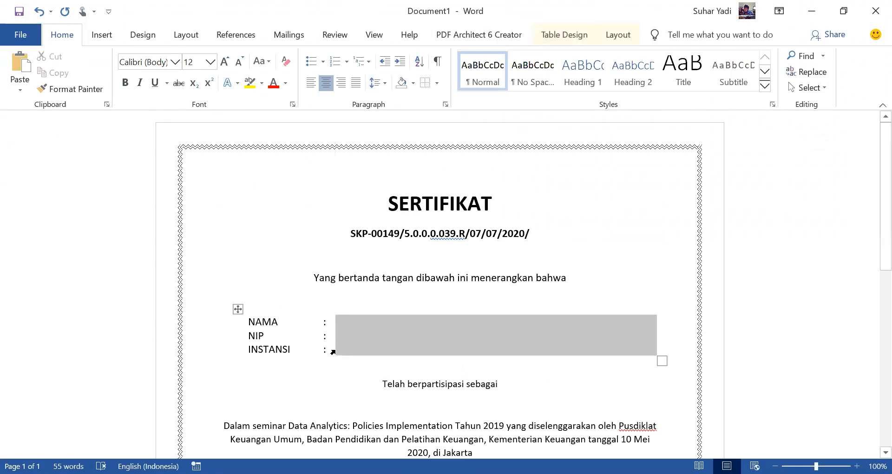
left_click(310, 87)
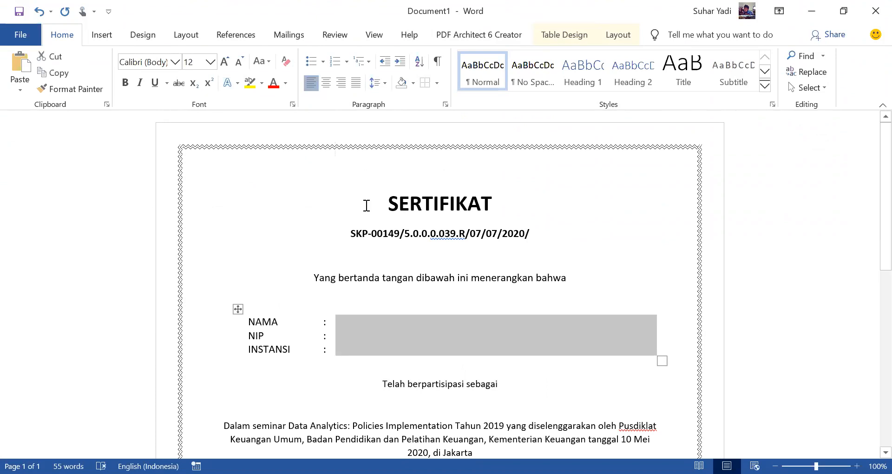
Step: Place the insertion point on the blank line between "Telah berpartisipasi sebagai" and the seminar paragraph
left_click(352, 376)
scroll(353, 374, "down", 3)
left_click(442, 341)
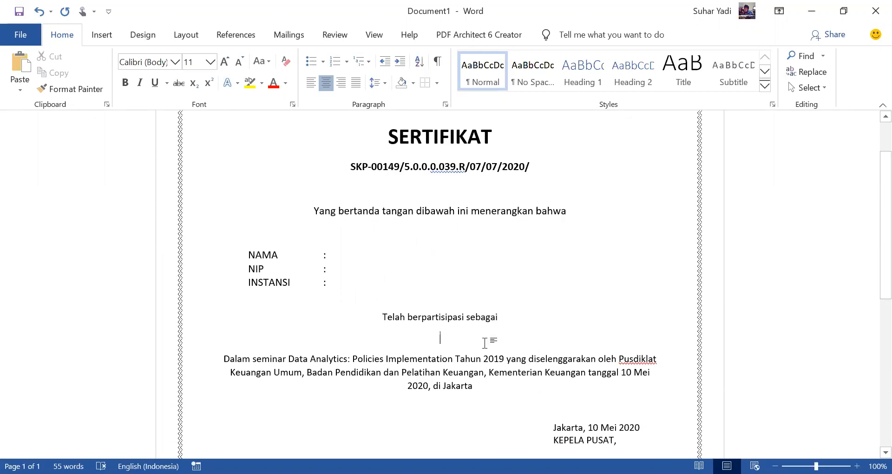
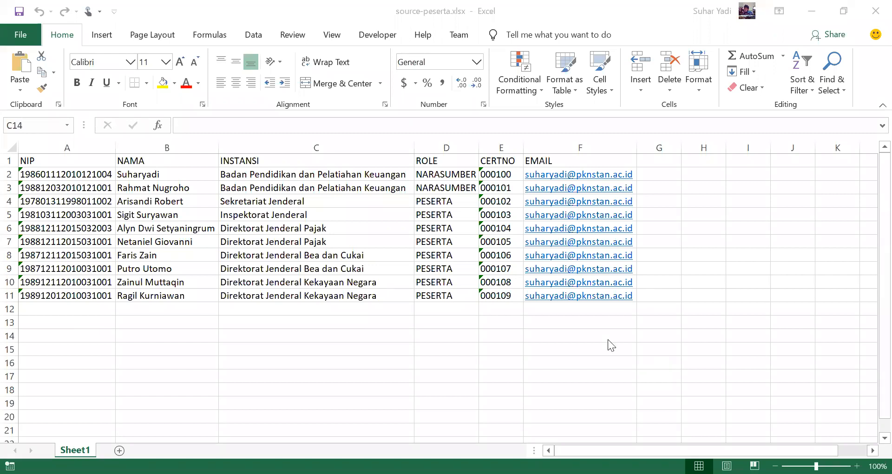
Step: Examine the column headers NIP, NAMA, INSTANSI, ROLE, CERTNO and EMAIL and the e-mail entries in the source-peserta.xlsx sheet
left_click(70, 160)
left_click(128, 160)
left_click(307, 163)
left_click(442, 161)
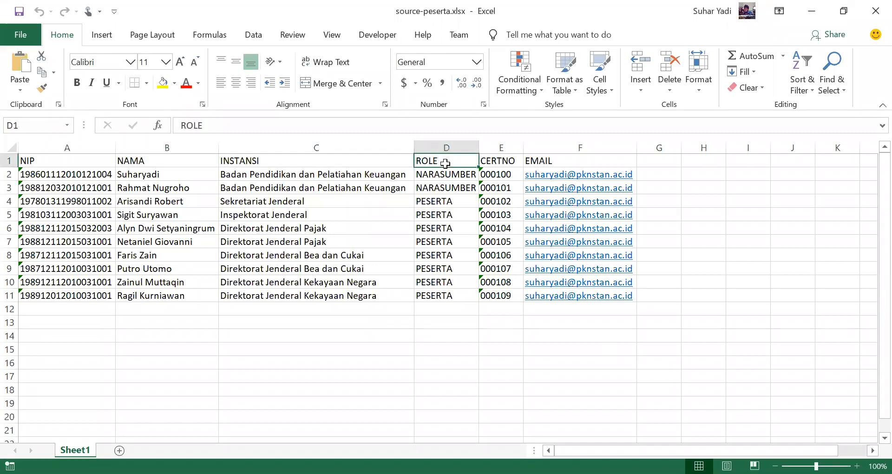
left_click(505, 162)
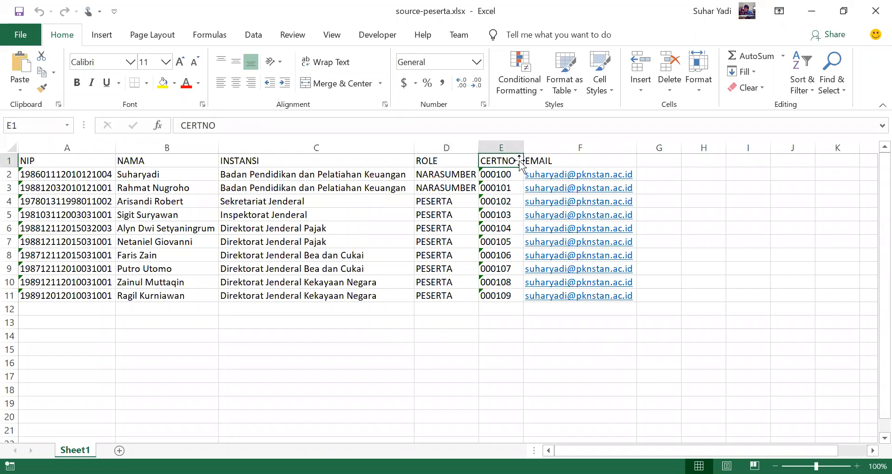
left_click(551, 161)
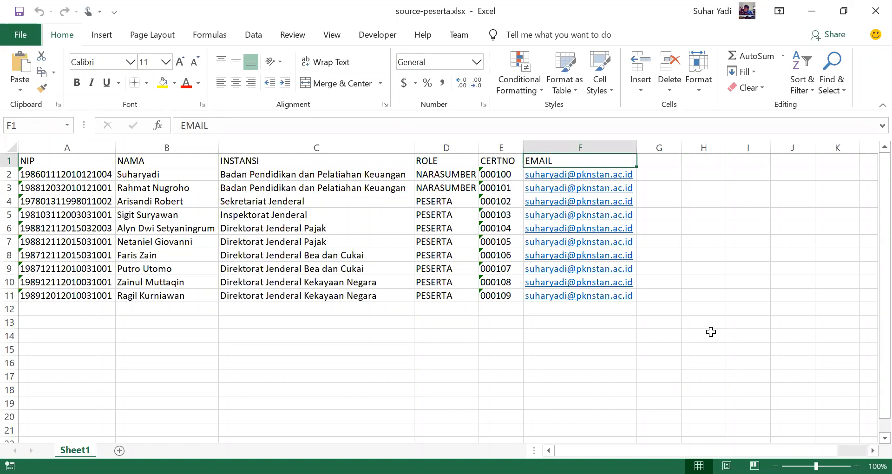
key("Down")
key("Down")
key("Down")
key("Down")
key("Down")
key("Down")
key("Down")
key("Down")
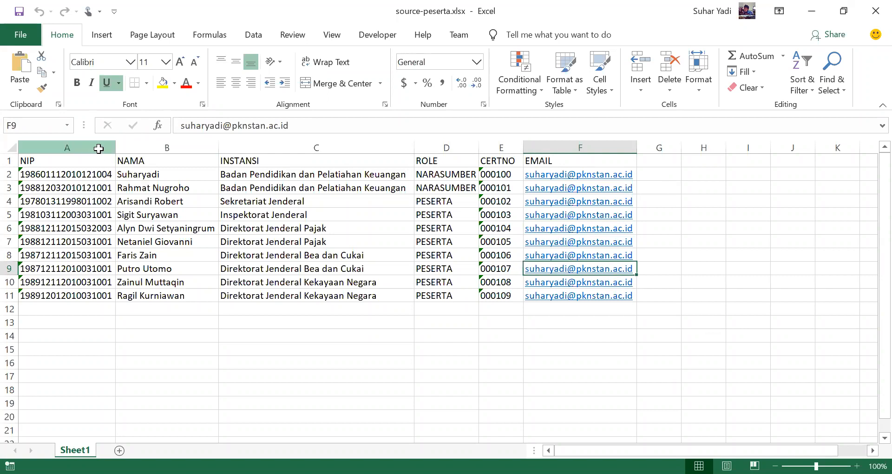
Step: Review the participant data column by column, and check the first record's NIP, NAMA, INSTANSI, ROLE and CERTNO values
left_click(98, 148)
left_click(195, 148)
left_click(245, 149)
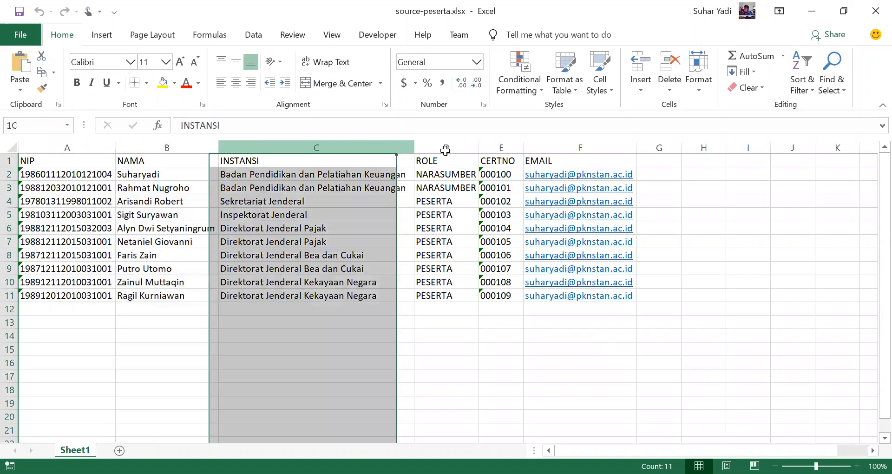
left_click(497, 148)
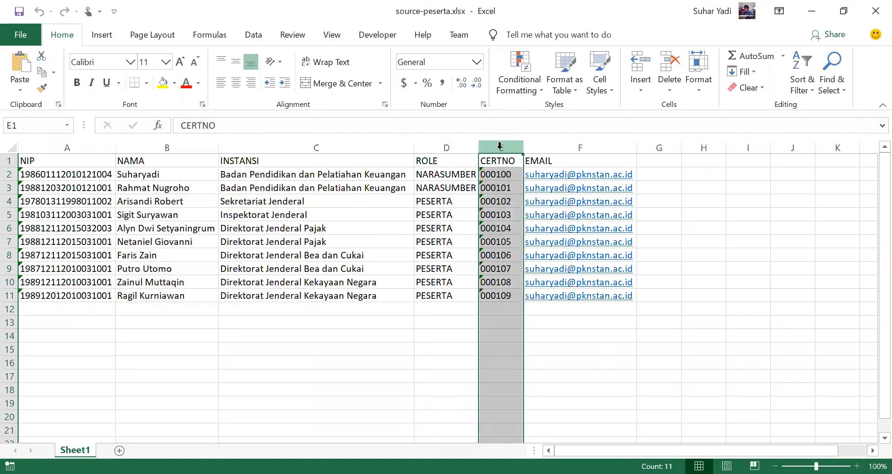
left_click(527, 148)
left_click(90, 174)
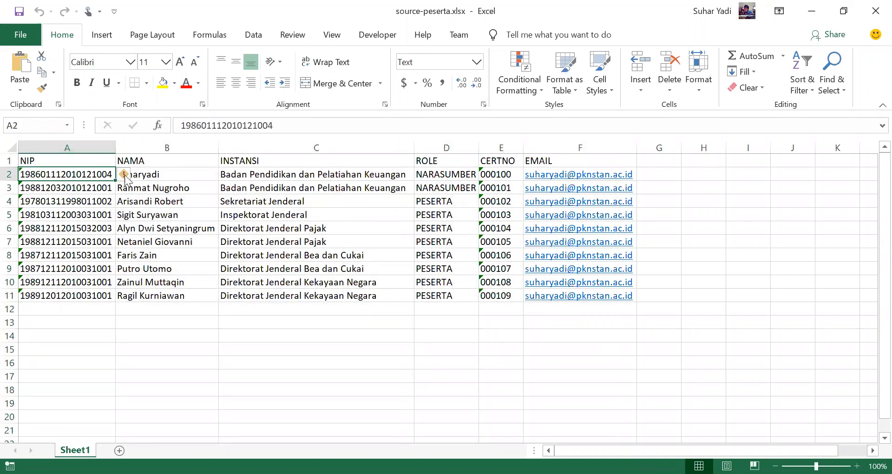
left_click(139, 174)
left_click(247, 173)
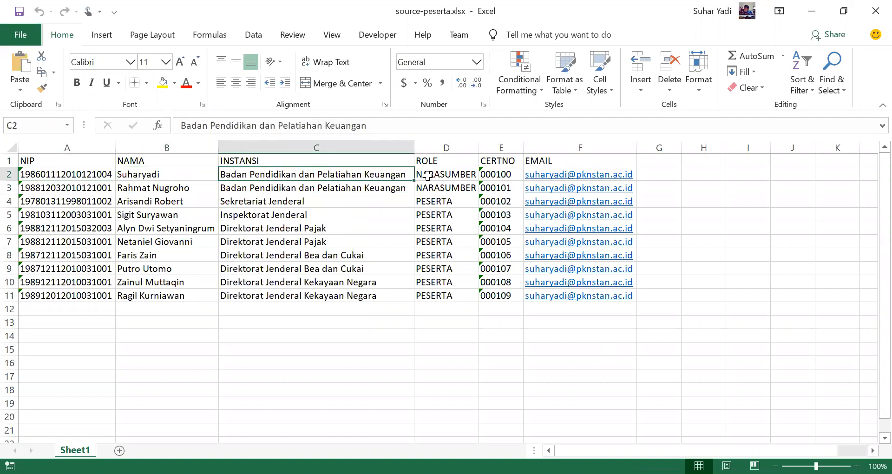
left_click(446, 175)
left_click(496, 174)
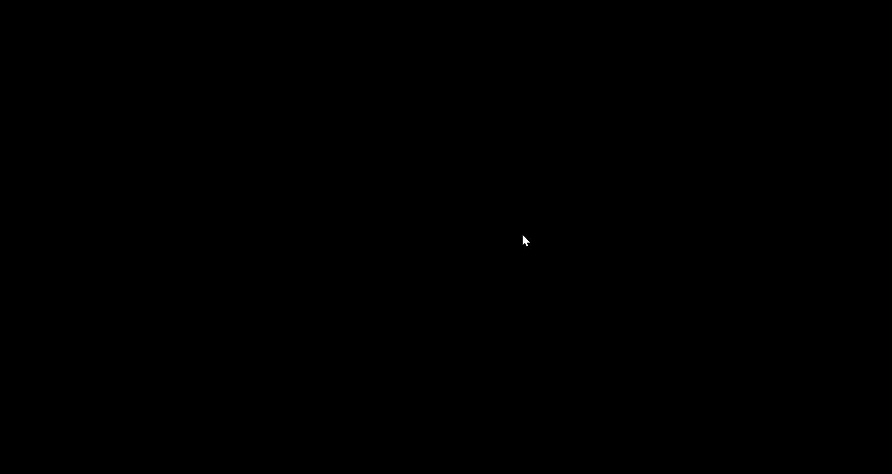
Step: Switch to the Word certificate and connect Sheet1$ of source-peserta.xlsx from Documents\stan-2020 as the mail merge recipient list, with first-row headers
scroll(582, 116, "up", 2)
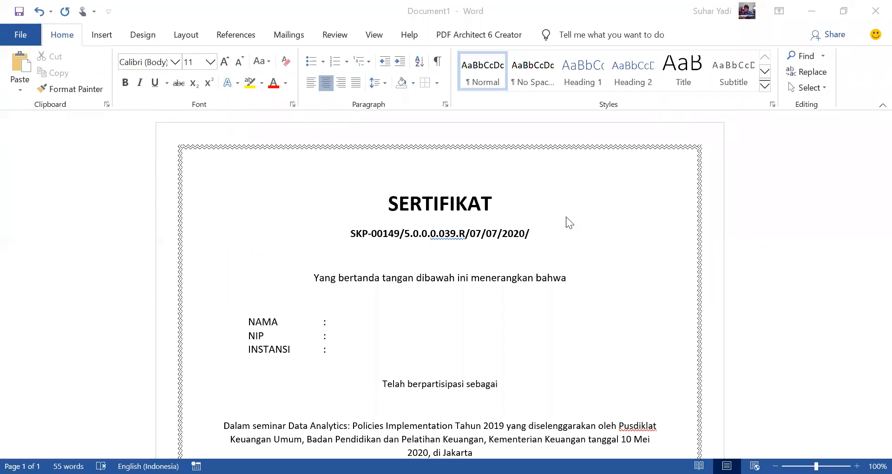
left_click(289, 35)
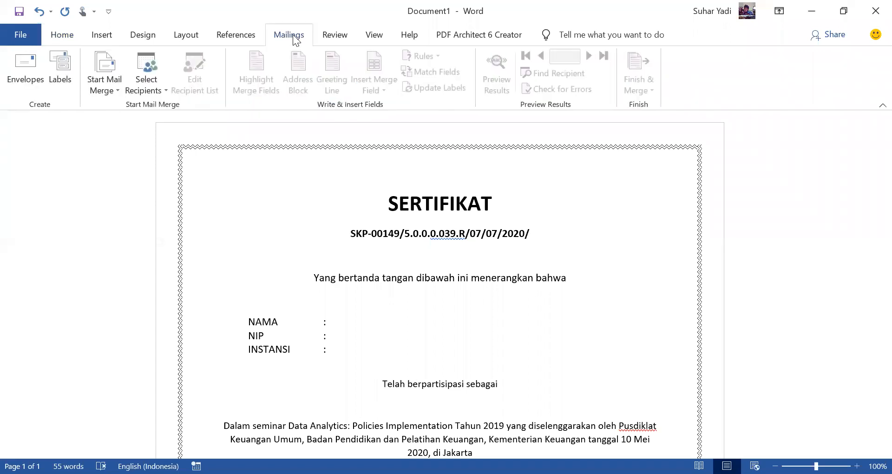
left_click(160, 91)
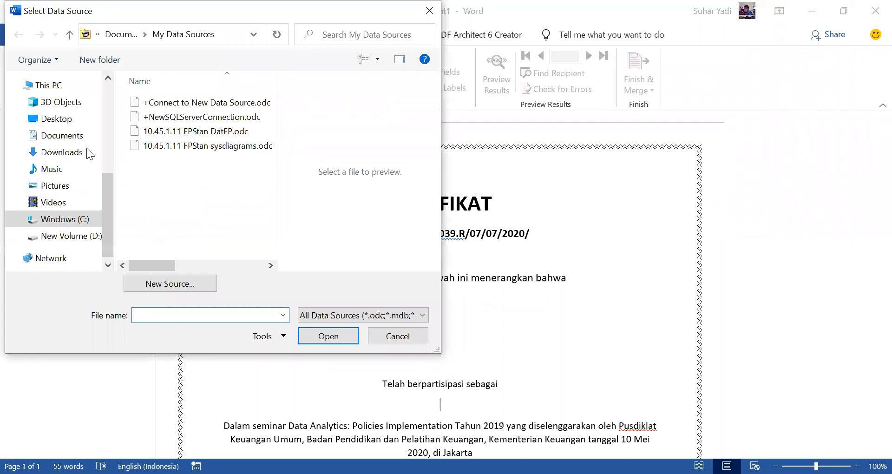
left_click(62, 135)
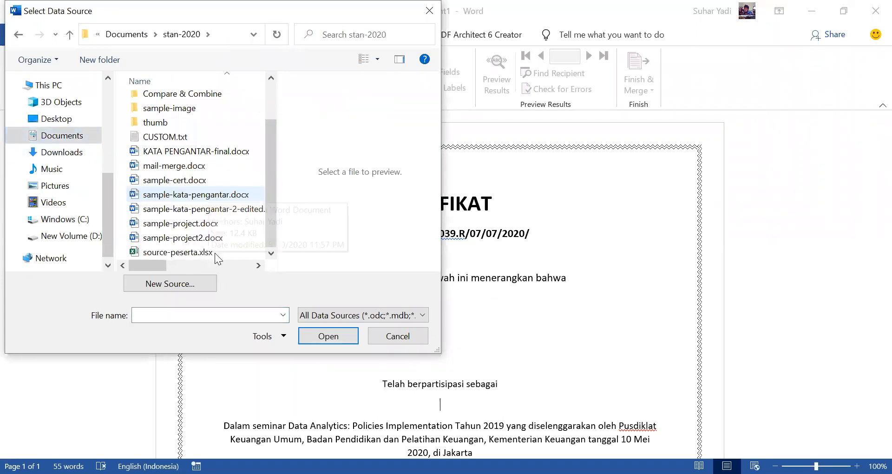
left_click(215, 253)
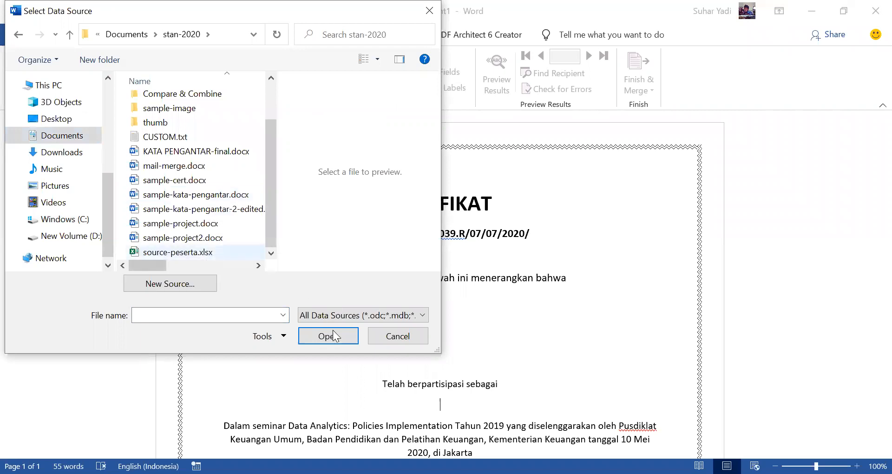
left_click(334, 338)
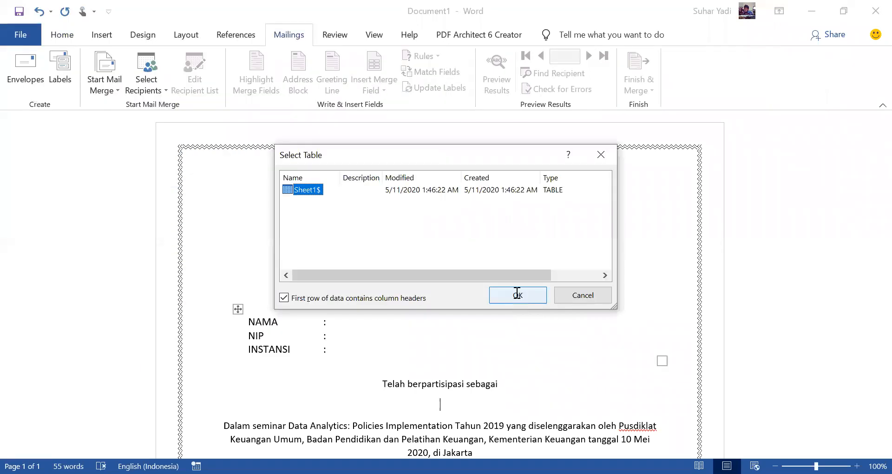
left_click(516, 293)
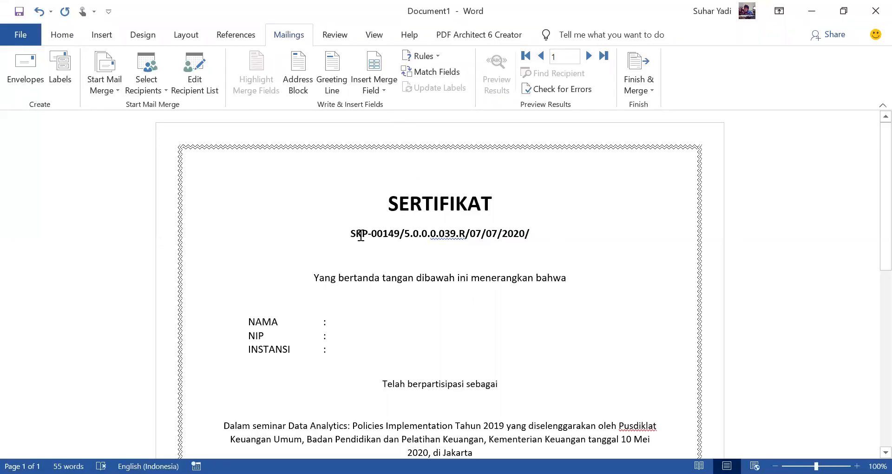
Step: Insert the CERTNO merge field at the end of the certificate number line, directly after "2020/"
left_click(381, 92)
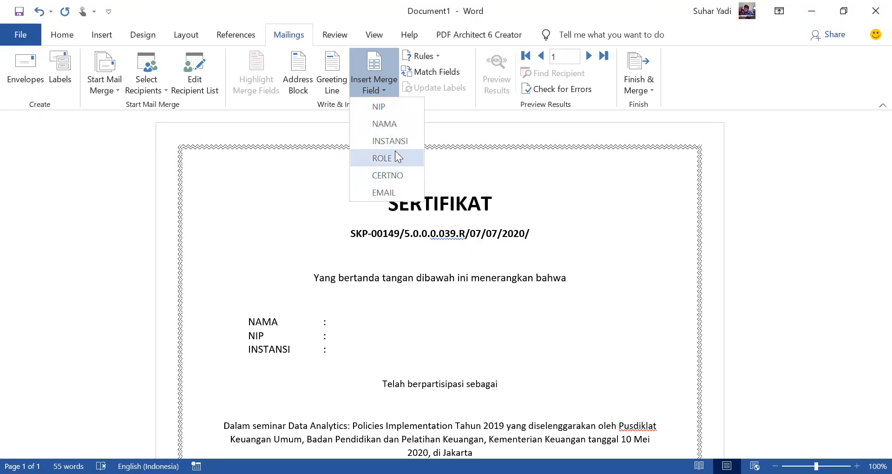
left_click(544, 231)
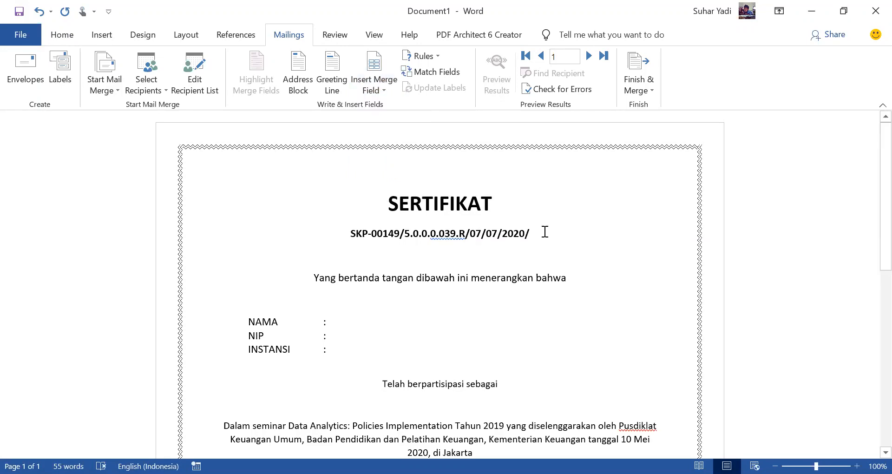
left_click(380, 92)
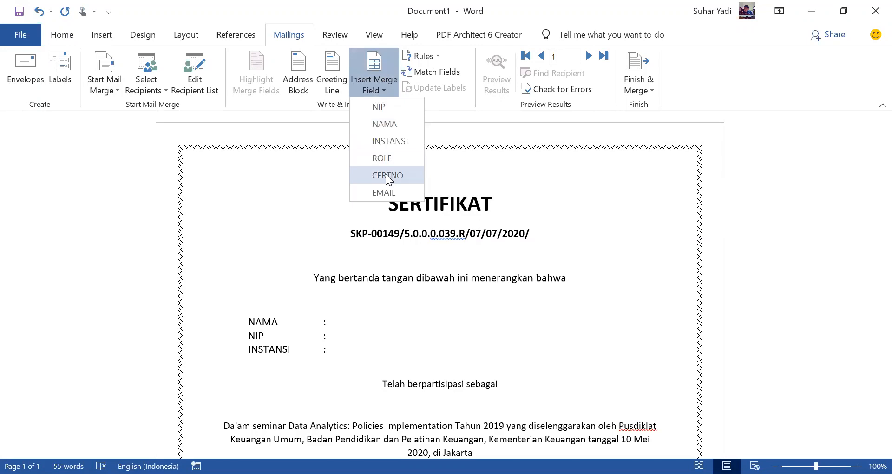
left_click(386, 175)
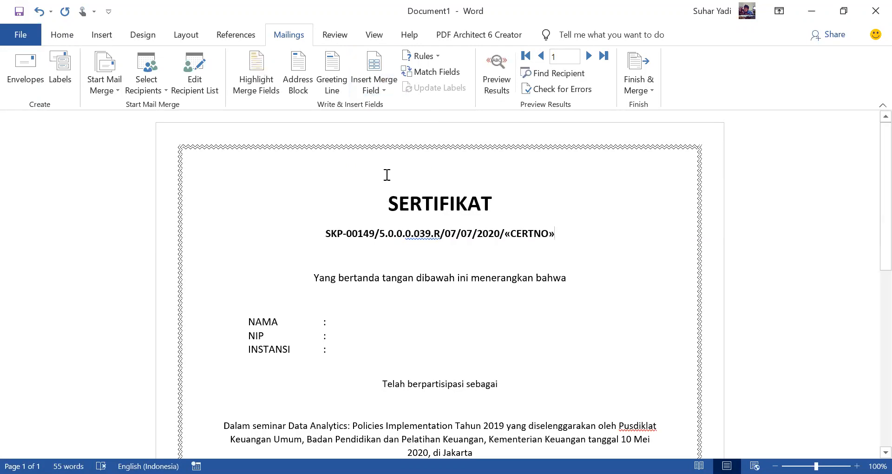
Step: Insert the NAMA, NIP and INSTANSI merge fields into their matching value cells in the participant table
left_click(390, 321)
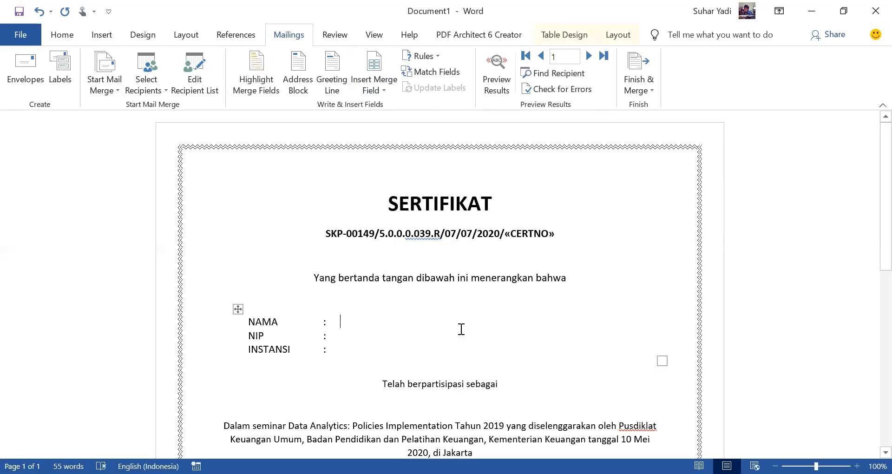
left_click(379, 90)
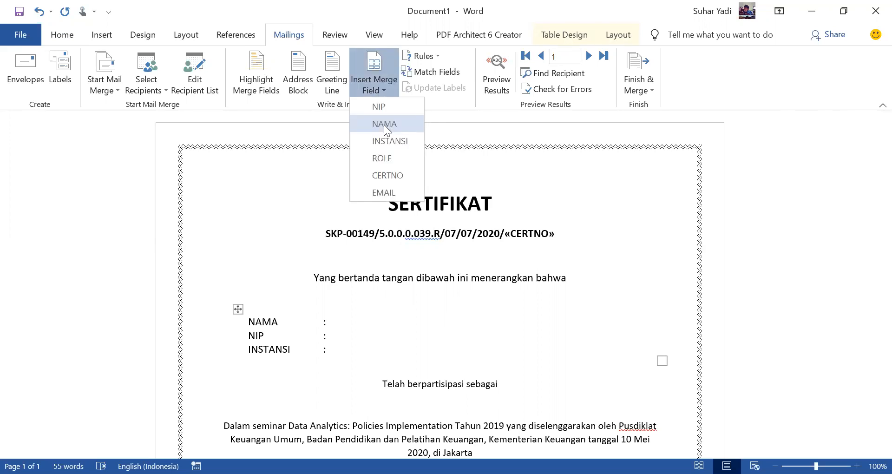
left_click(384, 125)
left_click(354, 337)
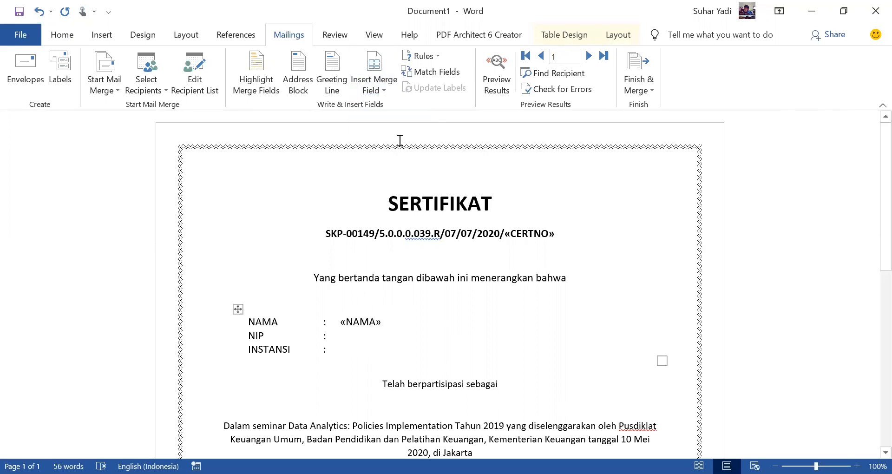
left_click(384, 92)
left_click(381, 107)
left_click(384, 92)
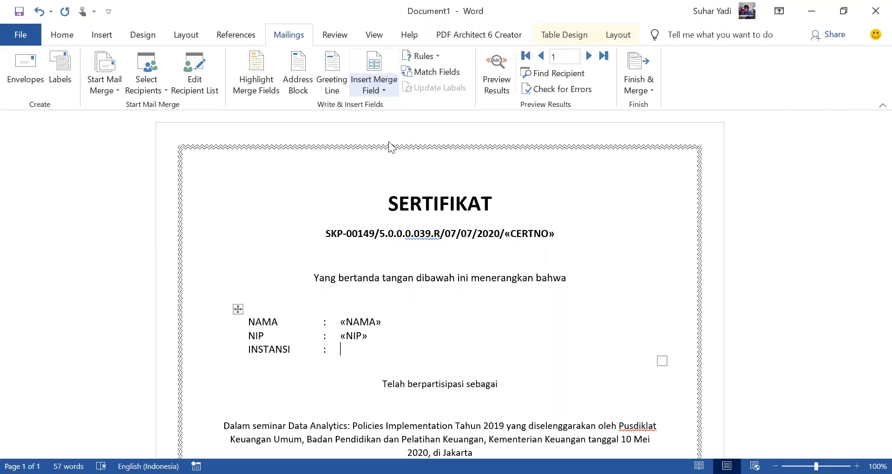
left_click(388, 141)
Step: Add an extra blank line below "Telah berpartisipasi sebagai" and insert the ROLE merge field on the line above it
scroll(518, 208, "down", 1)
scroll(517, 208, "down", 2)
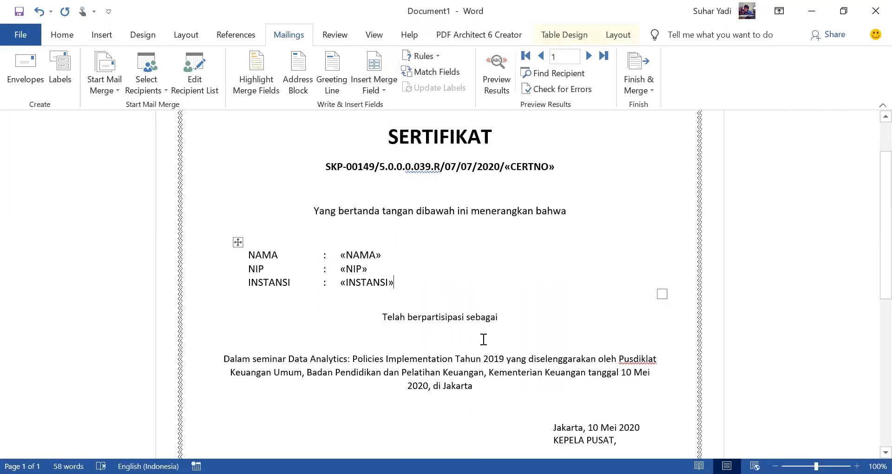
left_click(511, 332)
key("Return")
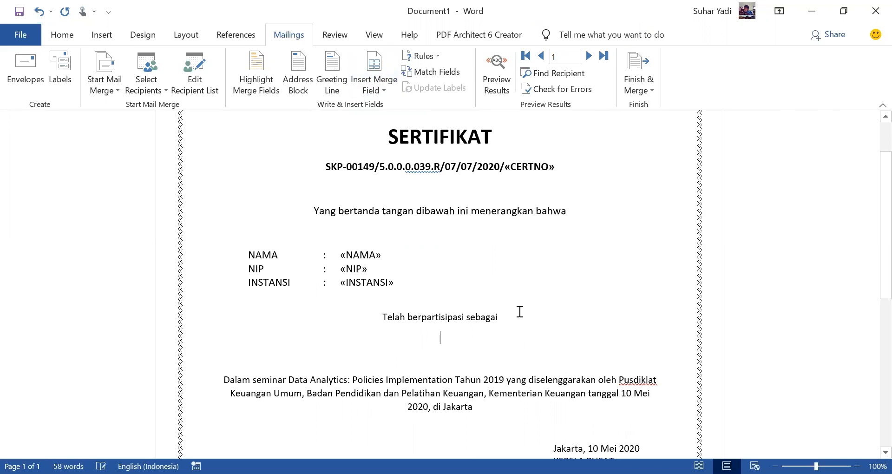
left_click(373, 89)
left_click(392, 155)
Step: Format the ROLE merge field as 20 pt bold and delete the blank line between it and the seminar paragraph
left_click(428, 336)
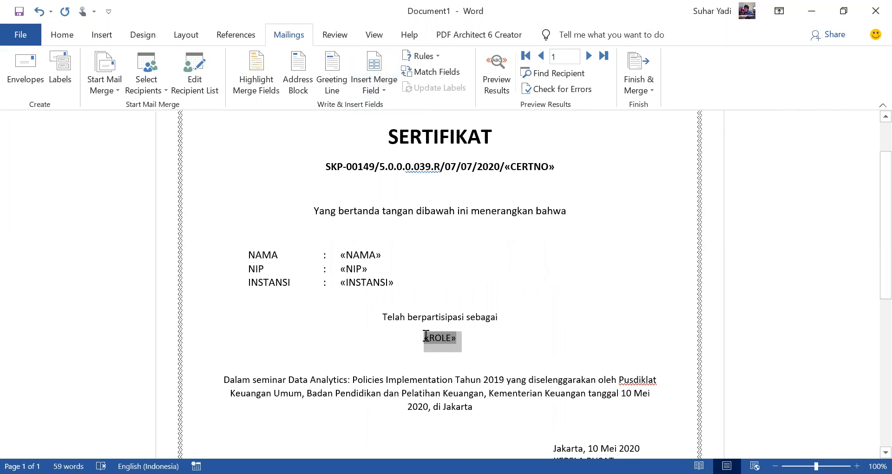
left_click(67, 37)
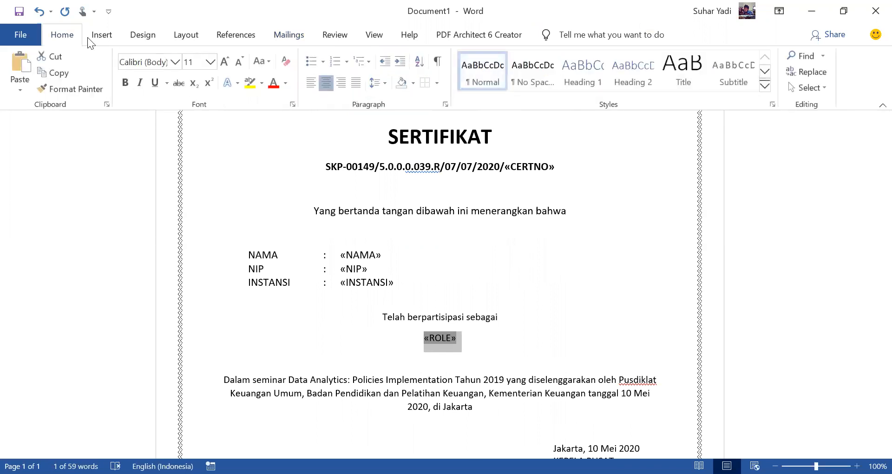
left_click(211, 62)
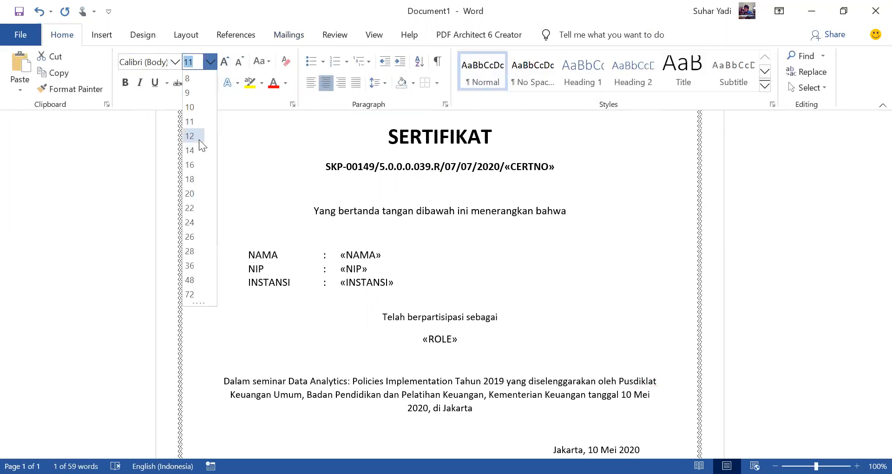
left_click(193, 193)
left_click(125, 83)
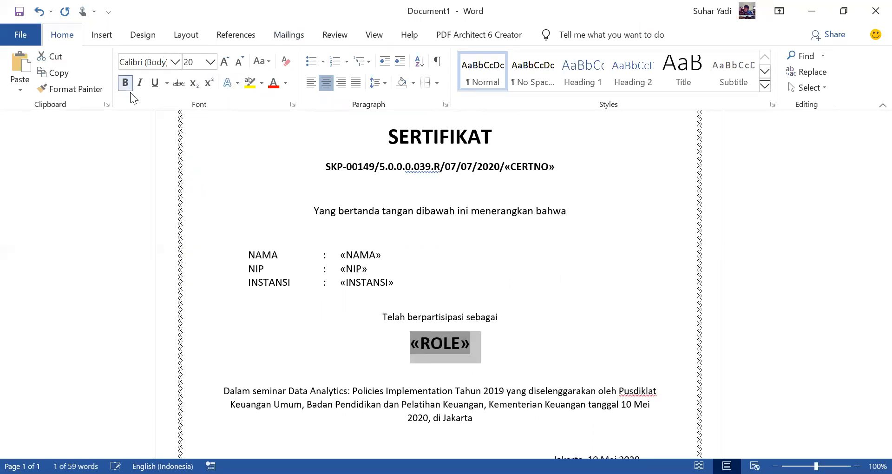
left_click(514, 341)
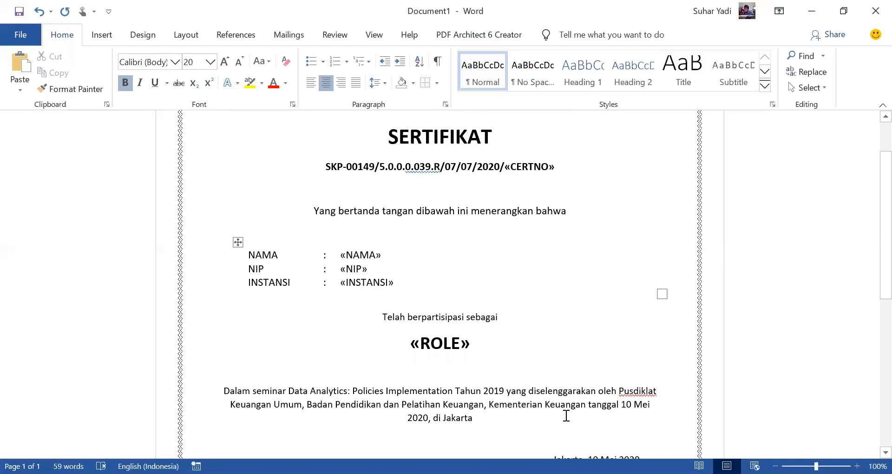
key("Delete")
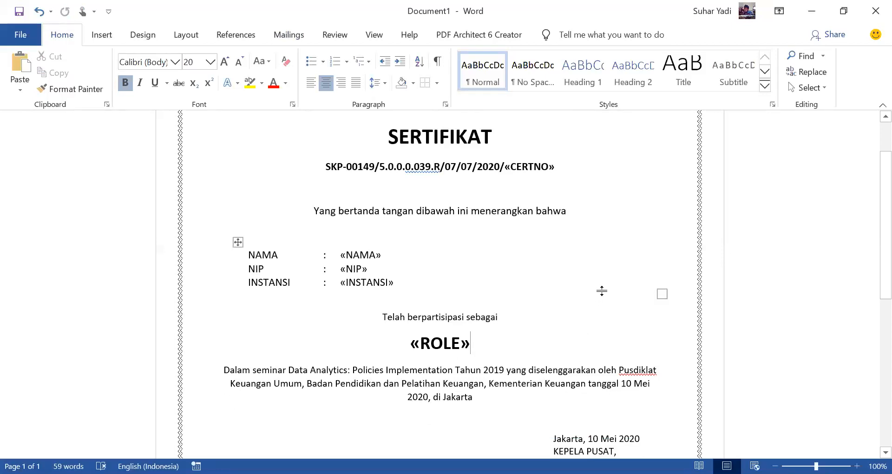
Step: Preview the mail merge results on the certificate with the first participant's data
left_click(289, 35)
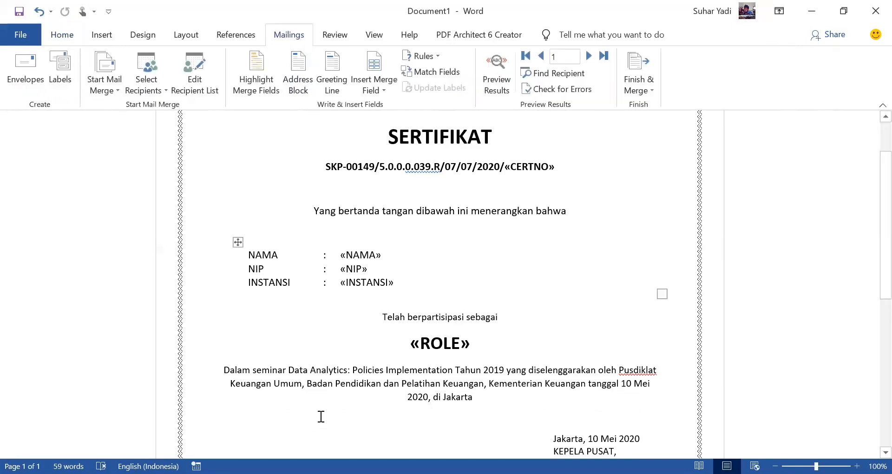
left_click(494, 82)
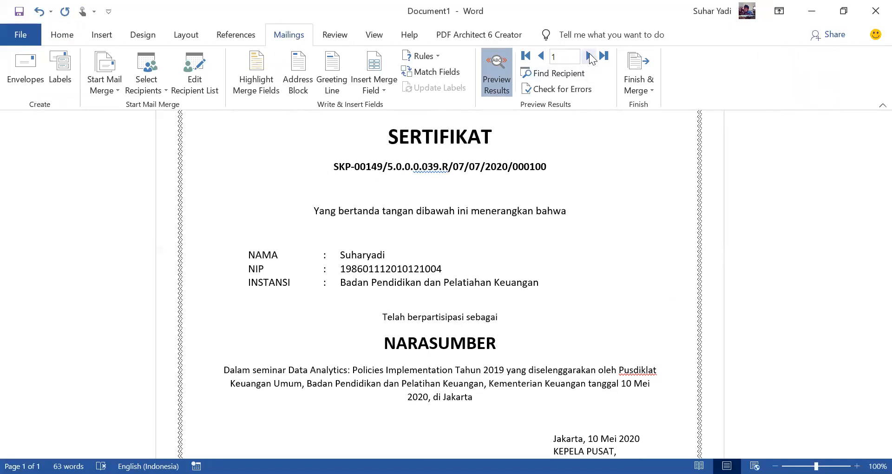
Step: Browse back and forth through the participants' certificate previews up to record 8, and switch back to the merge field view
left_click(589, 56)
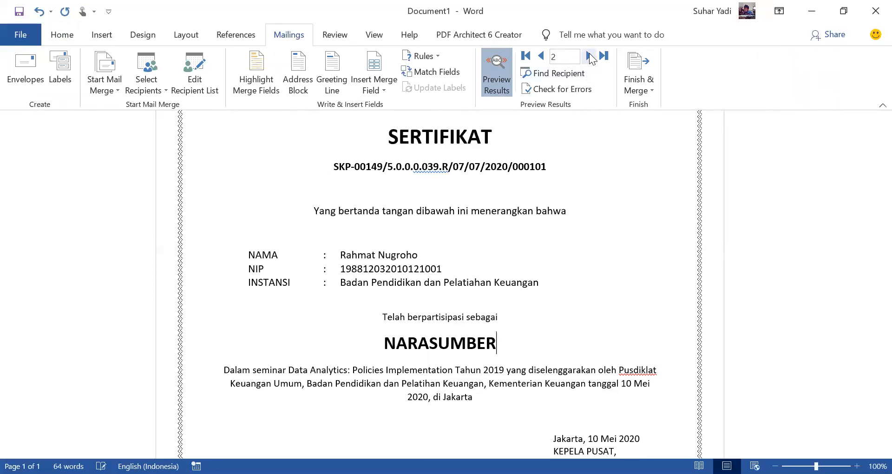
left_click(589, 56)
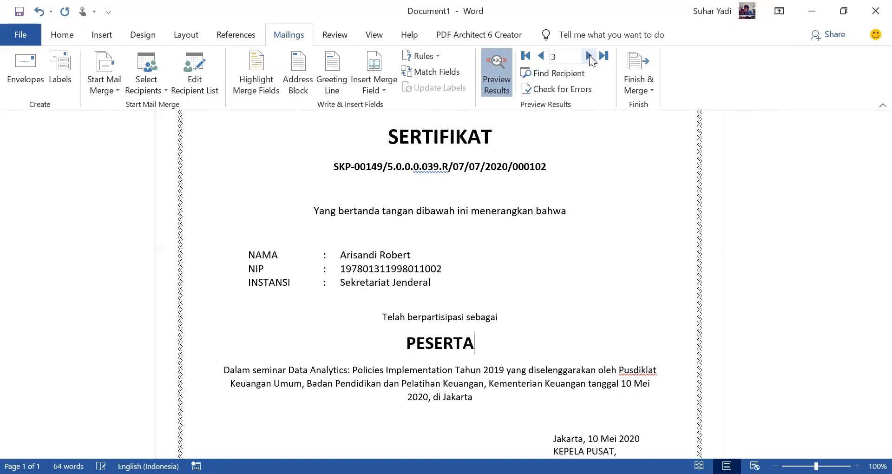
left_click(589, 57)
left_click(589, 56)
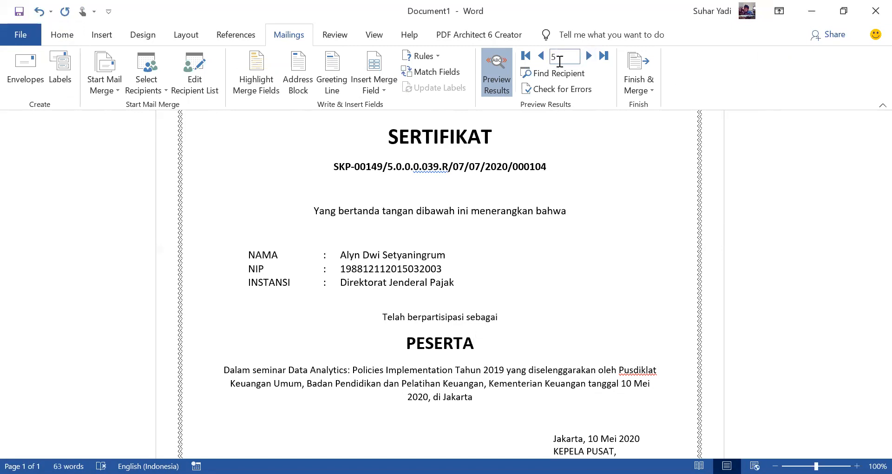
left_click(542, 56)
left_click(541, 56)
left_click(542, 55)
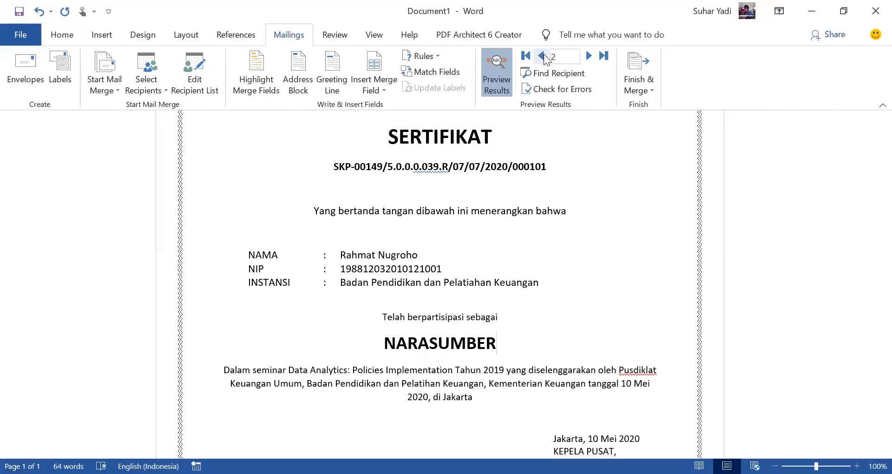
left_click(543, 55)
left_click(588, 56)
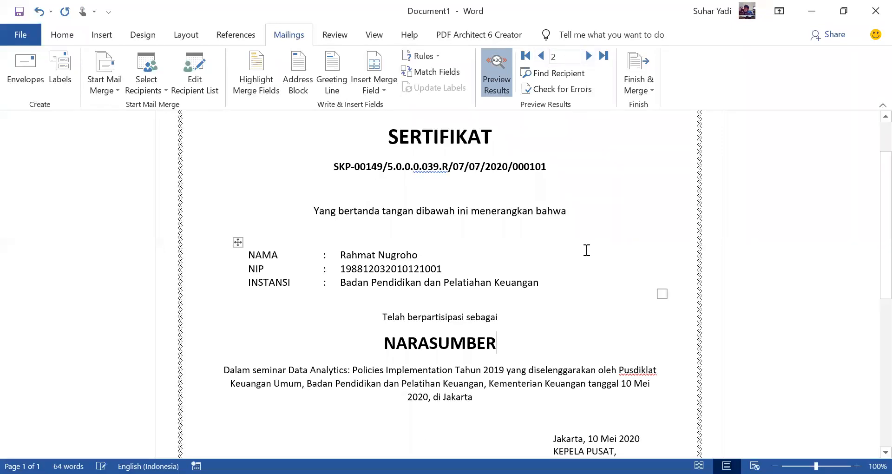
left_click(589, 56)
left_click(589, 56)
left_click(589, 55)
left_click(589, 55)
left_click(589, 56)
left_click(589, 56)
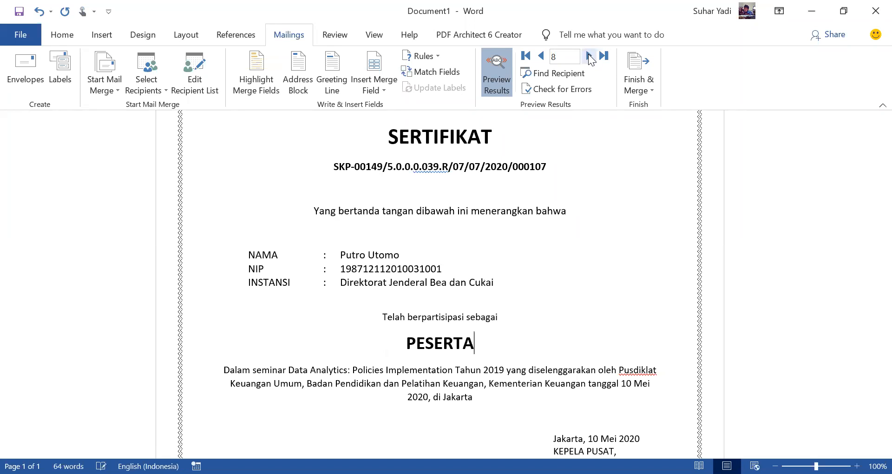
left_click(497, 75)
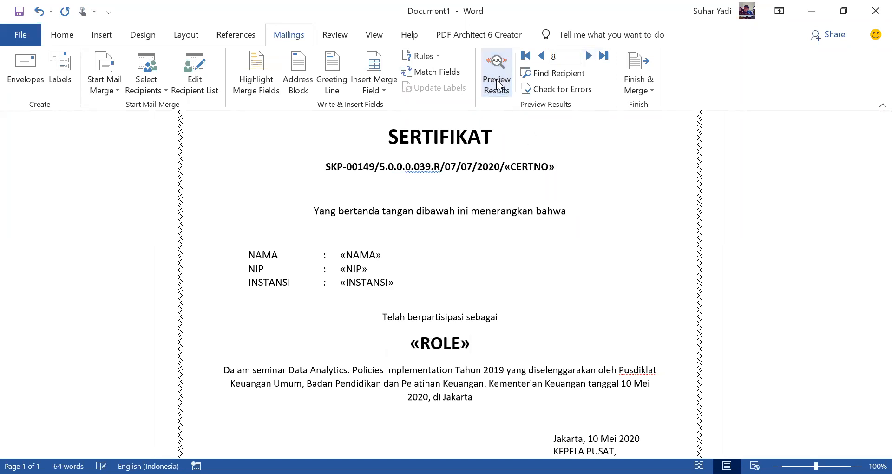
left_click(634, 68)
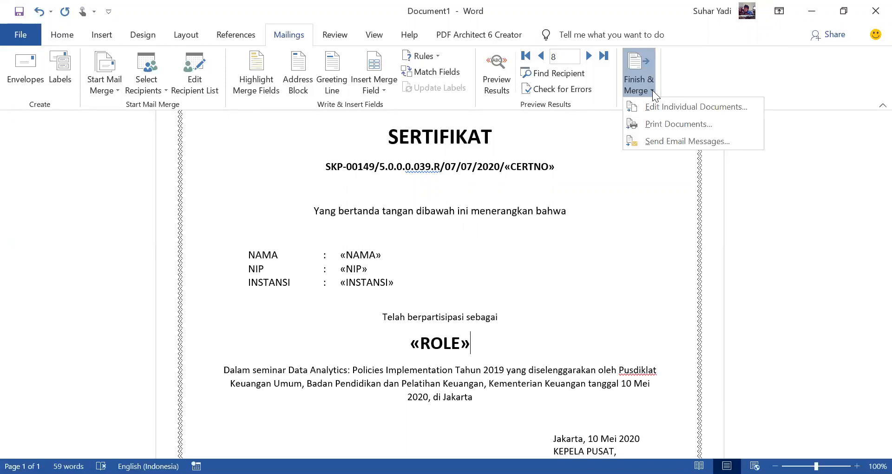
left_click(666, 140)
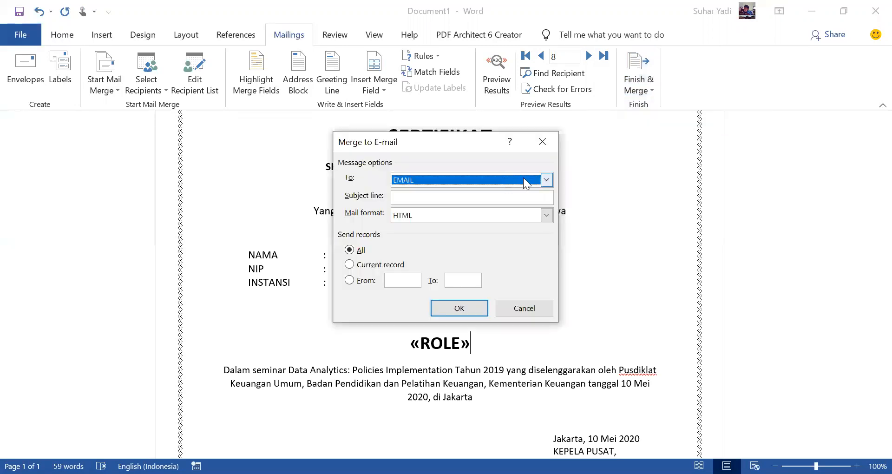
left_click(547, 180)
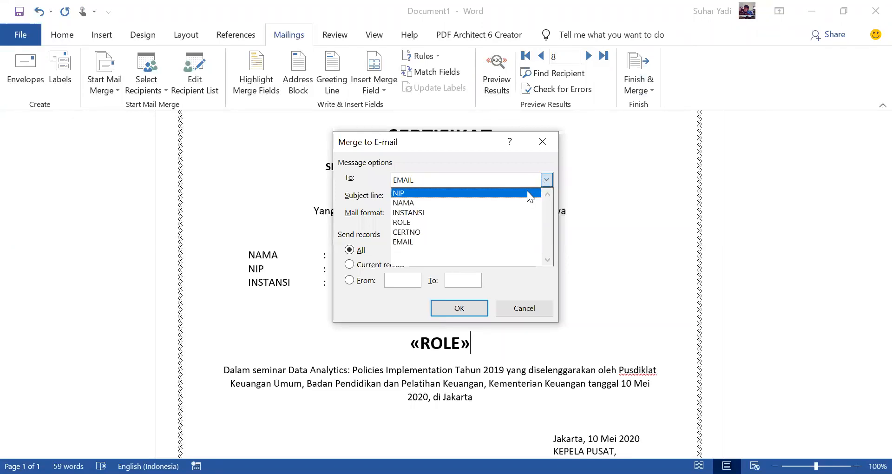
left_click(468, 242)
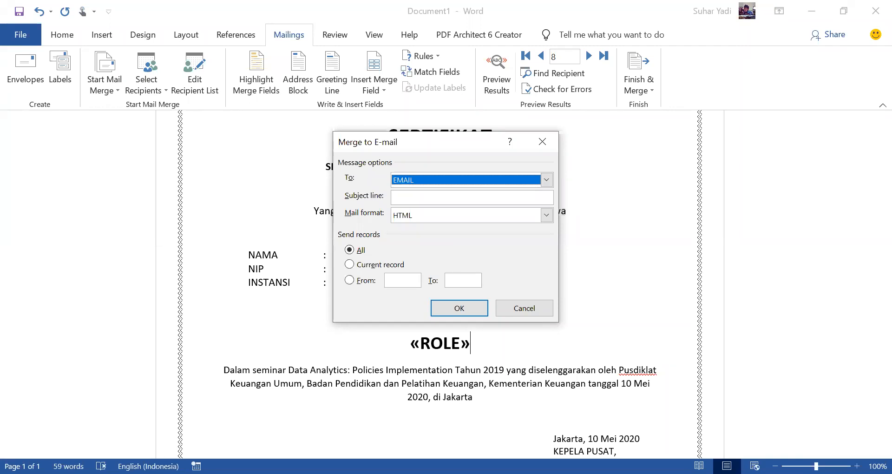
key("Escape")
Step: Merge all records to the printer, using Microsoft Print to PDF as the printer
left_click(643, 88)
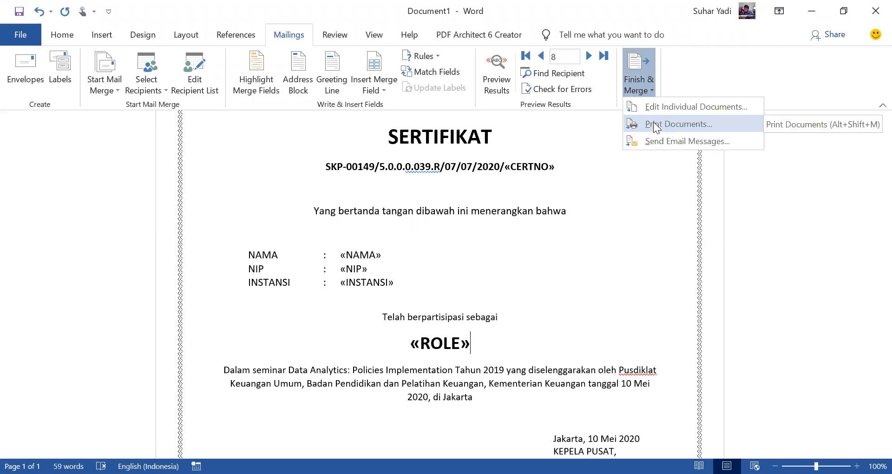
left_click(653, 122)
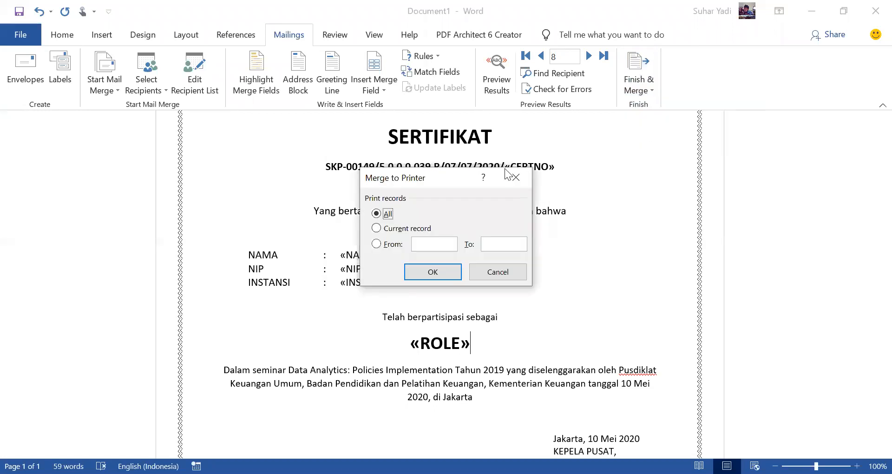
left_click(428, 272)
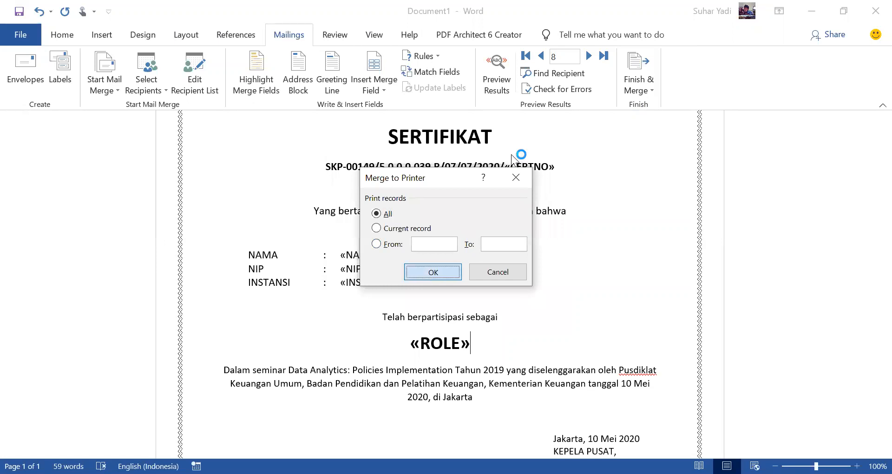
left_click(543, 114)
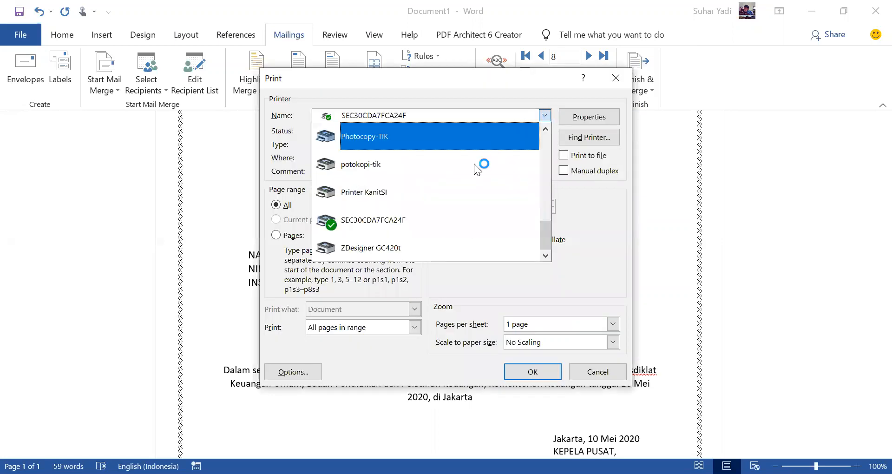
left_click_drag(548, 218, 556, 131)
scroll(458, 151, "down", 2)
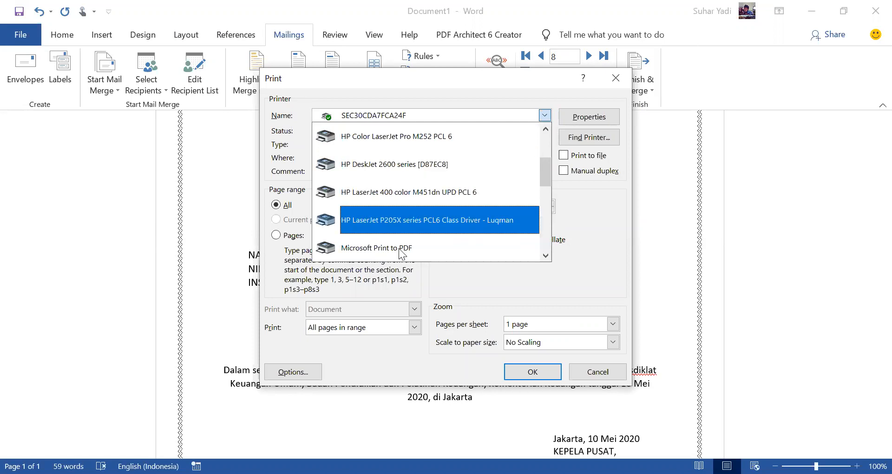
left_click(401, 248)
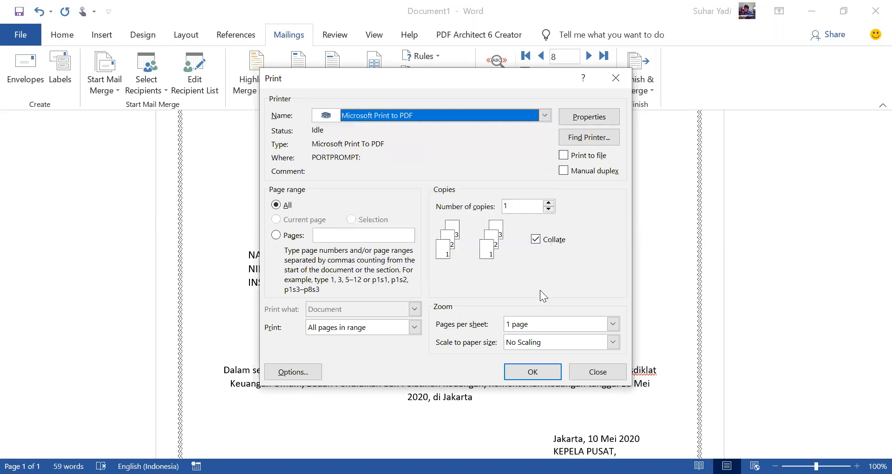
left_click(542, 371)
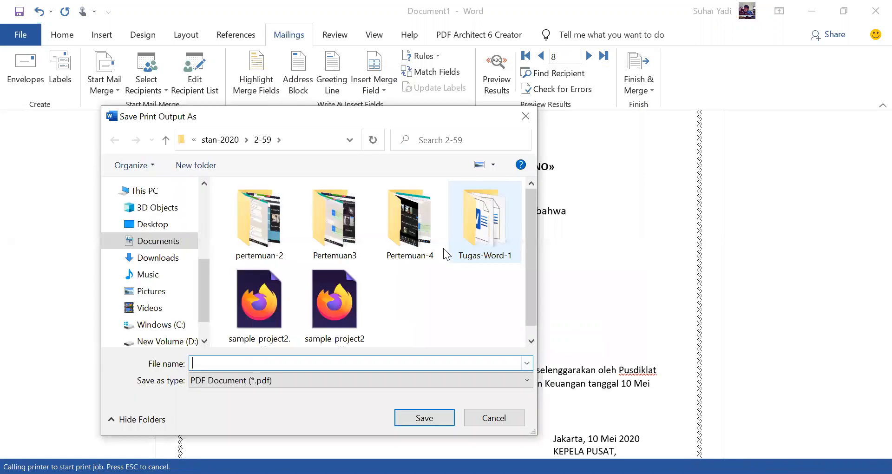
Step: Save the PDF print output as mail-merge in the 2-57 folder under stan-2020
left_click(220, 140)
double_click(343, 207)
left_click(305, 364)
type("mail-merge")
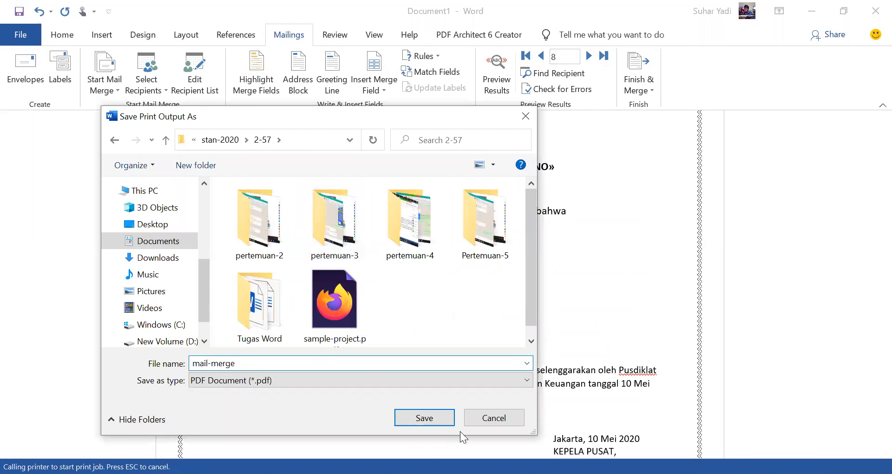
left_click(424, 417)
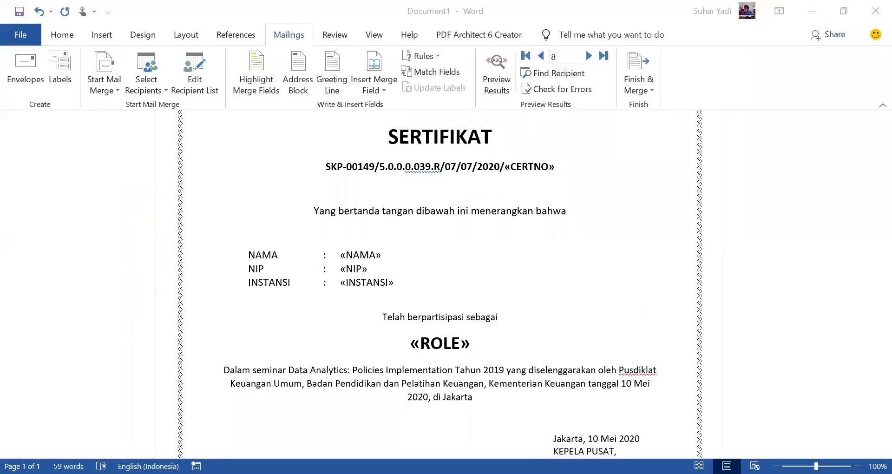
Step: Switch to mail-merge.pdf in Firefox and examine the merged certificates one by one up to page 12
key("alt+Tab")
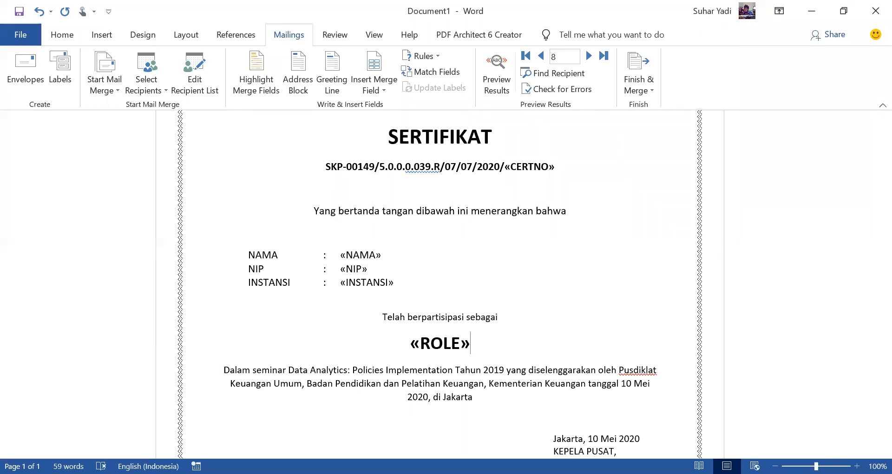
key("alt+Tab")
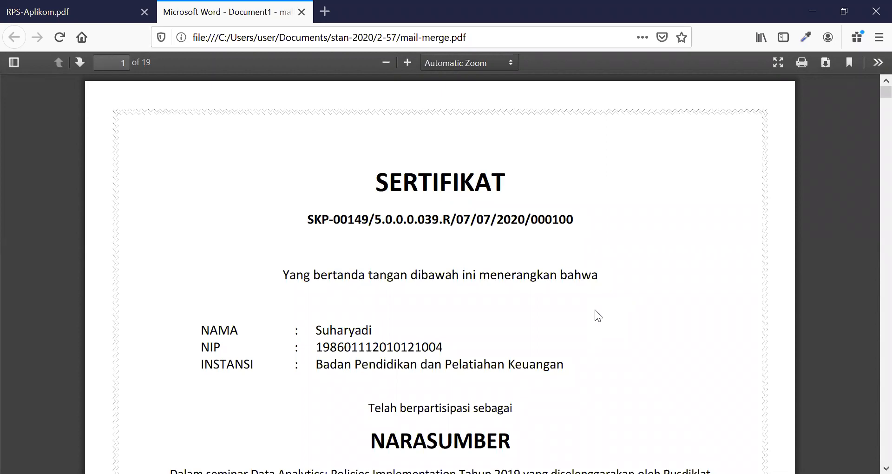
left_click(79, 61)
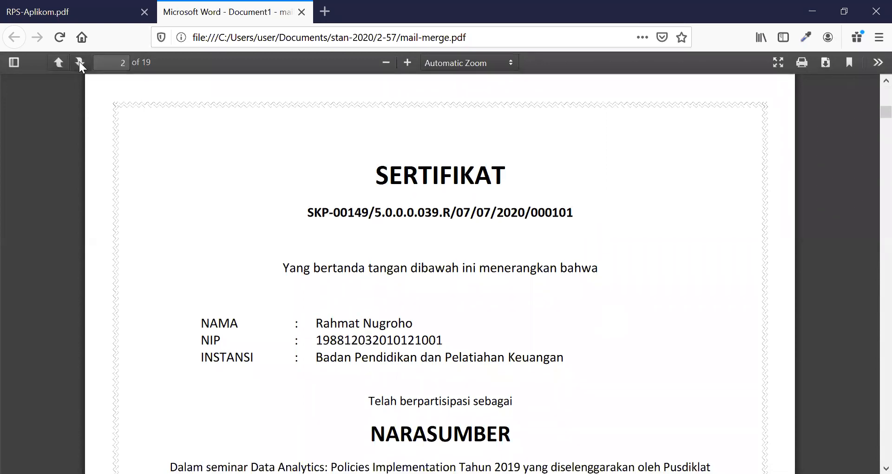
left_click(79, 61)
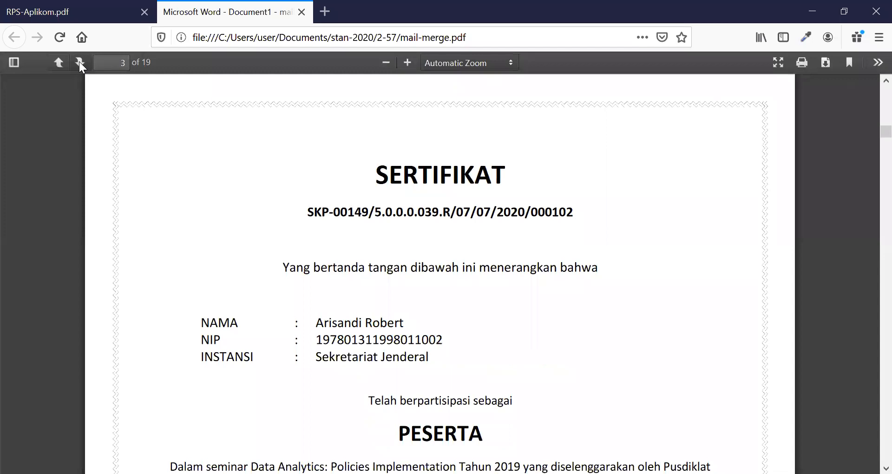
left_click(79, 61)
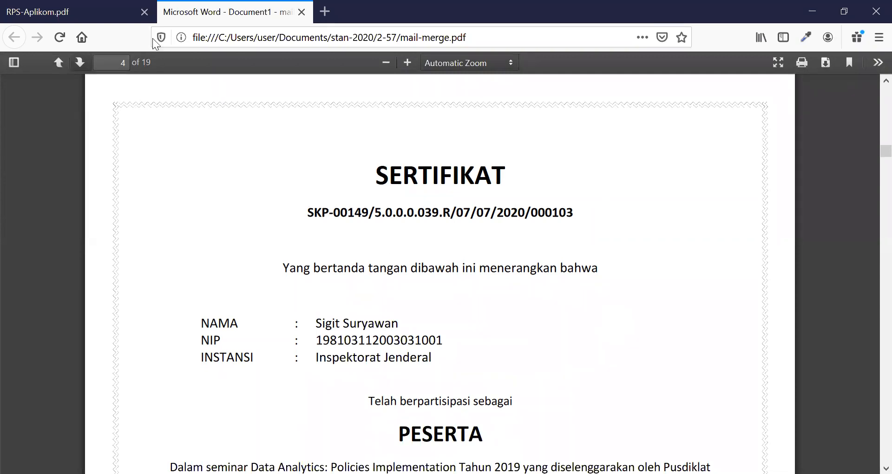
left_click(77, 63)
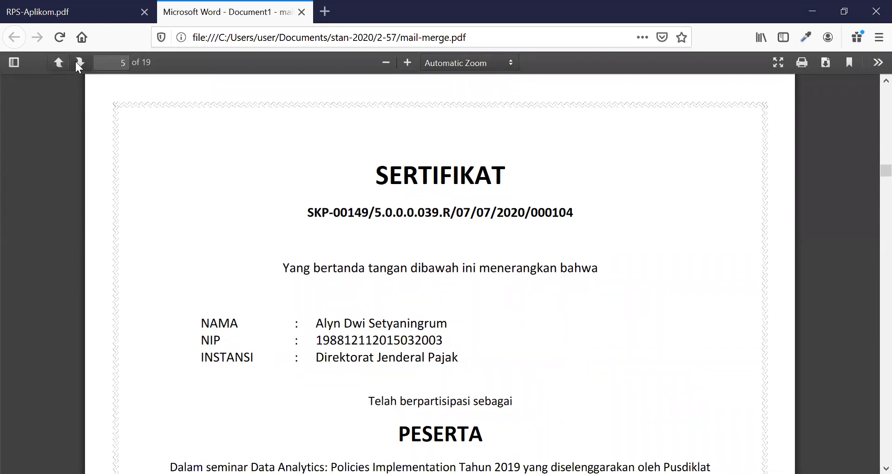
left_click(77, 62)
left_click(77, 62)
left_click(77, 62)
left_click(77, 63)
left_click(77, 62)
left_click(77, 62)
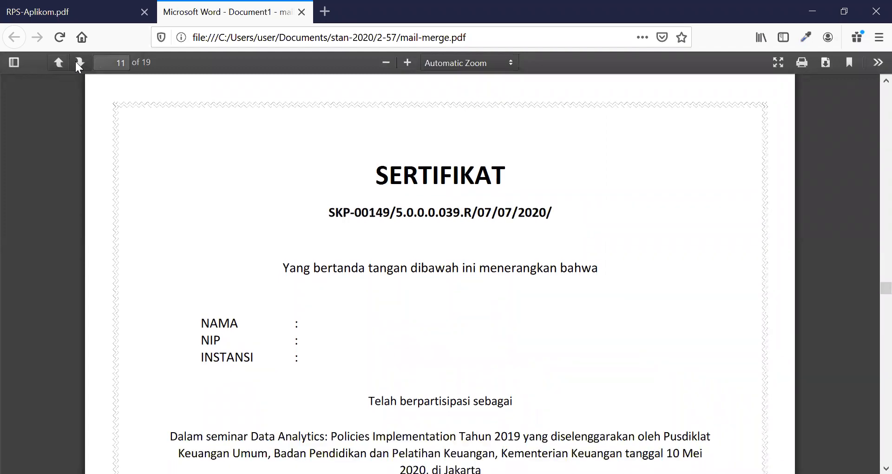
left_click(78, 62)
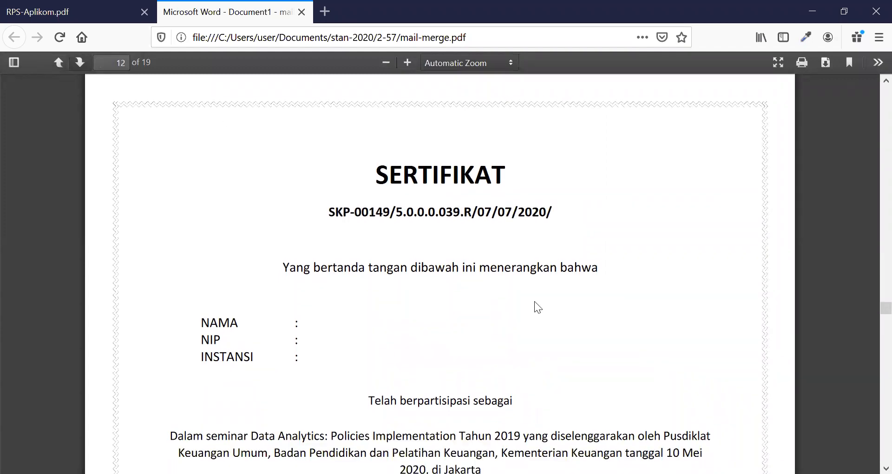
Step: Go back to page 10 of the PDF, check it against the participant list in source-peserta.xlsx in Excel, and close the workbook
left_click(63, 66)
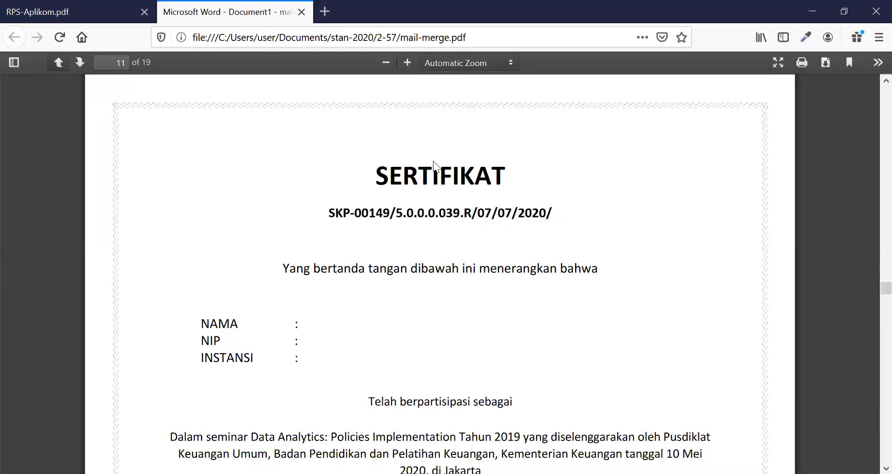
double_click(58, 63)
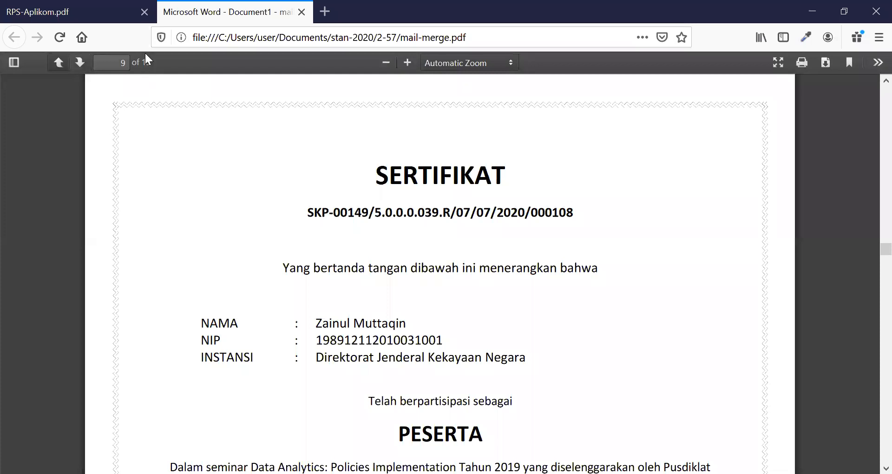
left_click(85, 64)
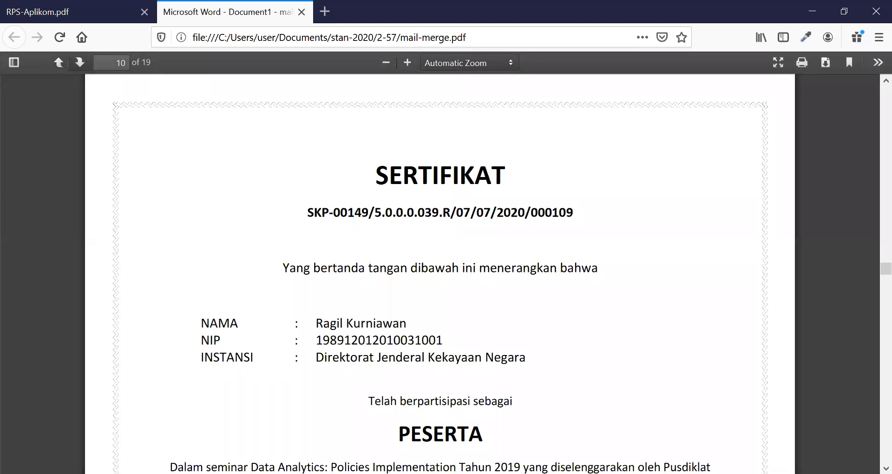
key("alt+Tab")
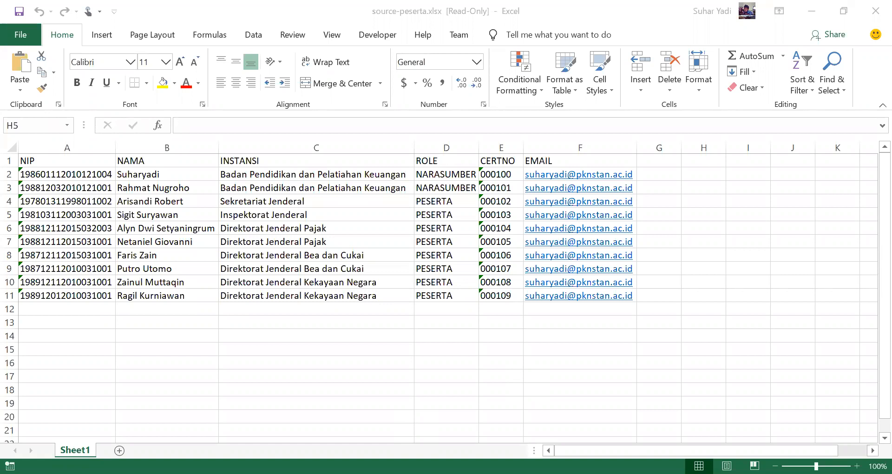
left_click(871, 11)
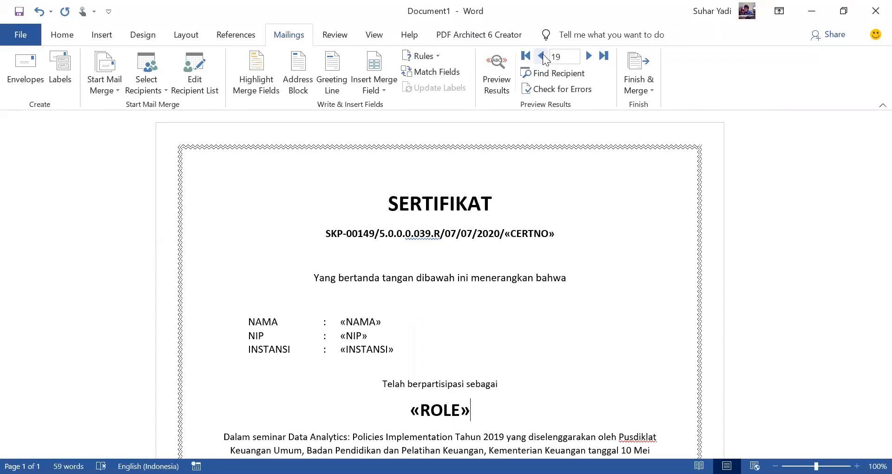
Step: Switch to the Word certificate template and preview the merge results for records 10 and 11
left_click(542, 55)
left_click(543, 54)
left_click(542, 55)
left_click(497, 74)
left_click(588, 56)
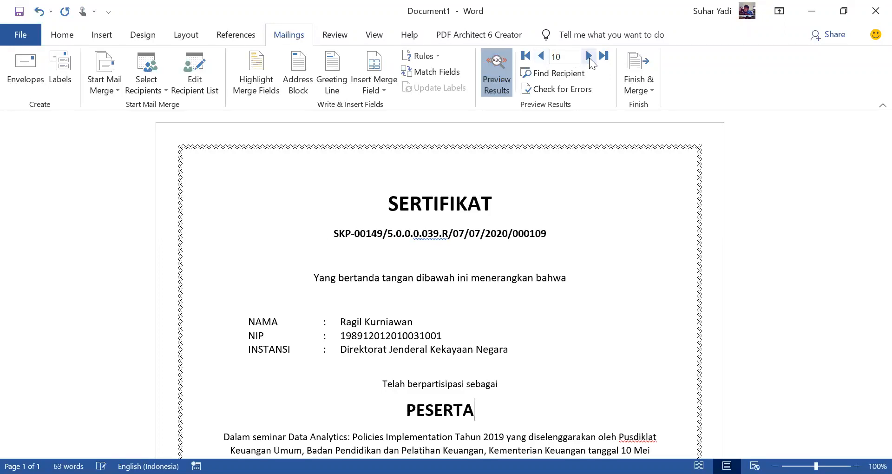
left_click(588, 56)
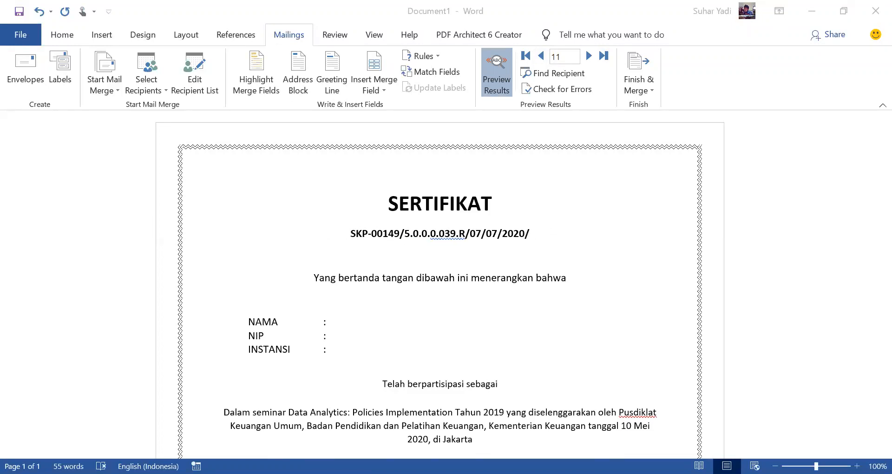
Step: Switch to RPS-Aplikom.pdf in Firefox and highlight the meeting 5 topic on Mailmerge with an Excel datasource
key("alt+Tab")
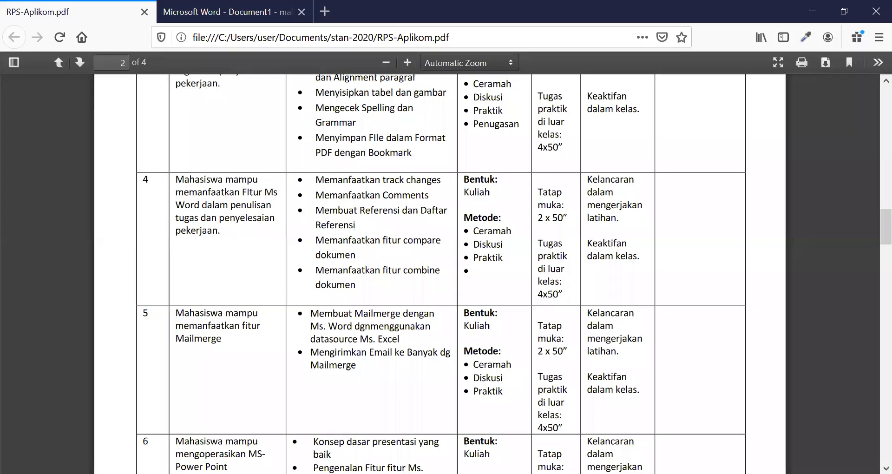
scroll(420, 297, "down", 2)
left_click_drag(349, 247, 373, 273)
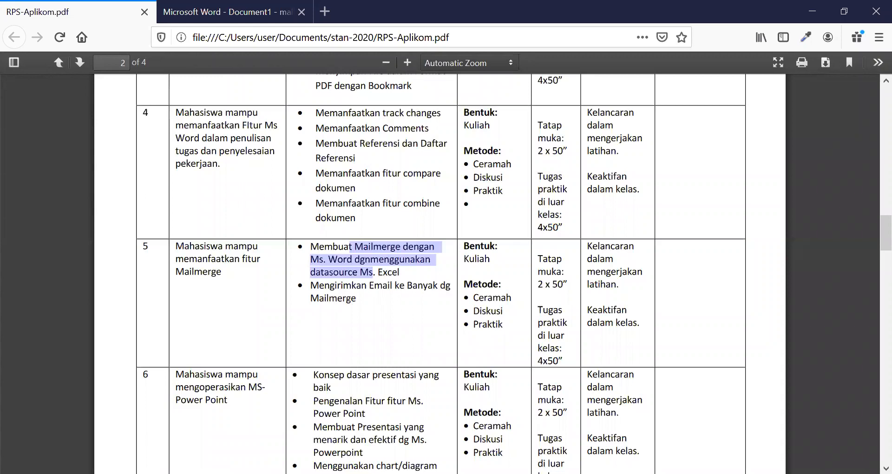
Step: Switch to the Civitas portal in Chrome and look through the PRESENSI DISKUSI attendance list down to the class closing section and back
key("alt+Tab")
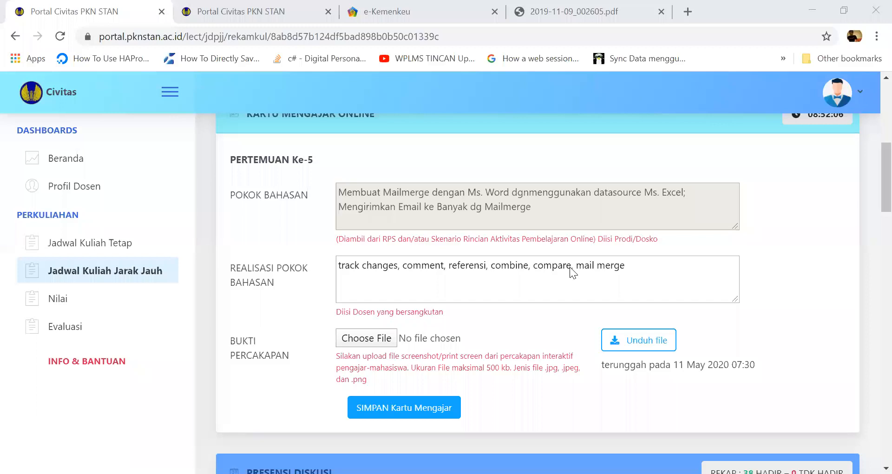
scroll(571, 267, "down", 6)
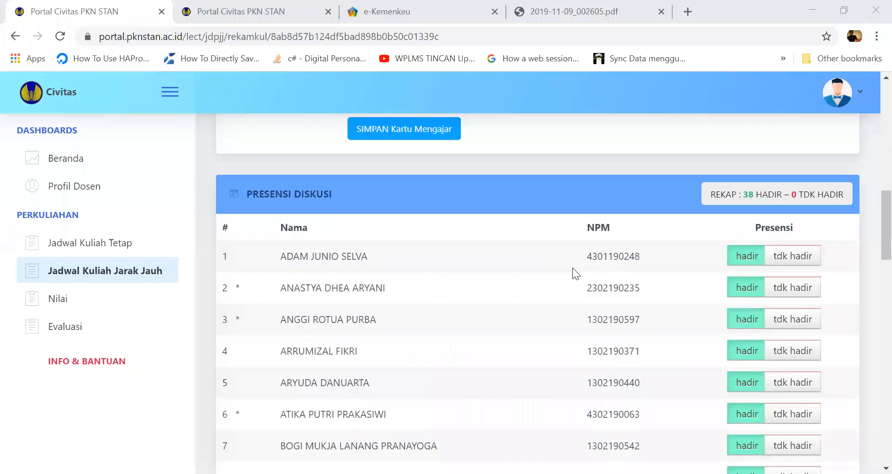
scroll(574, 272, "down", 20)
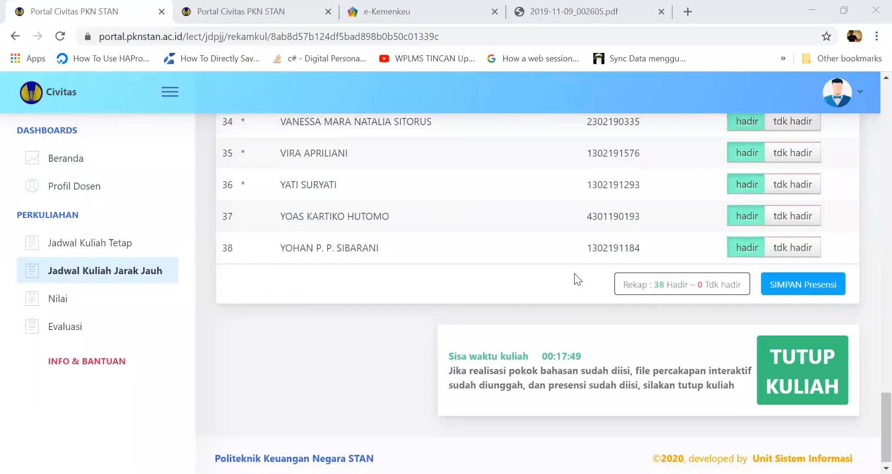
scroll(574, 273, "up", 8)
scroll(574, 273, "up", 7)
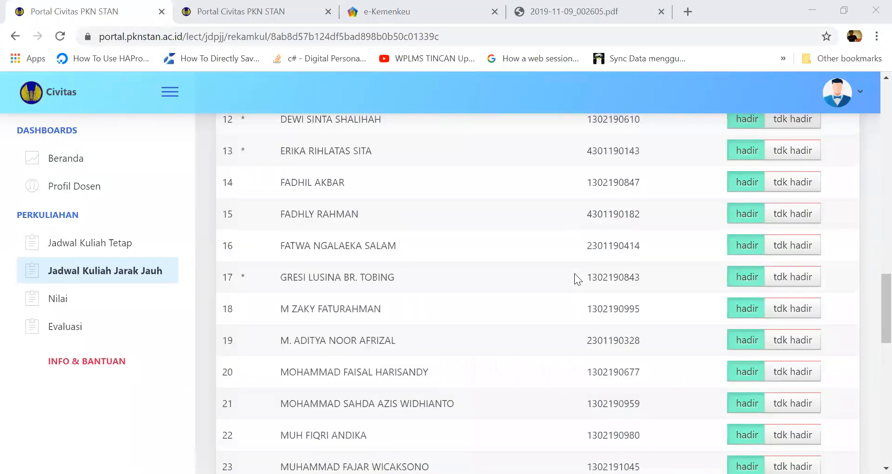
scroll(576, 280, "up", 15)
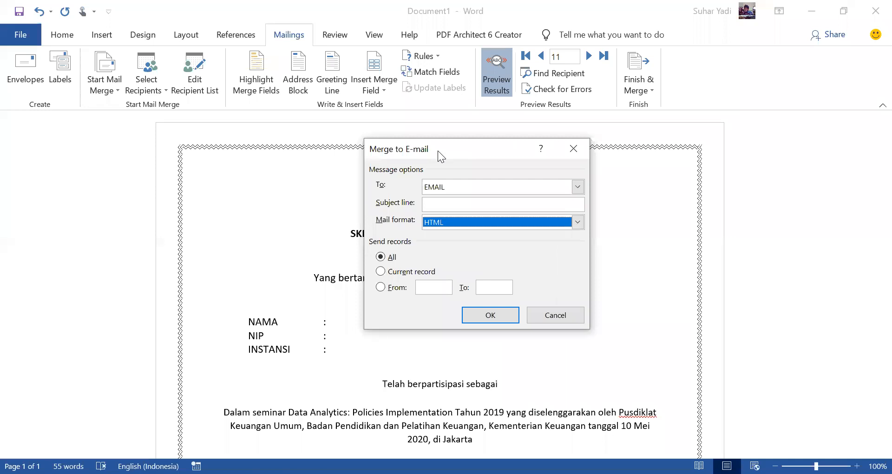
Step: Examine the mail format choices for merging the Word certificates to e-mail, keep HTML, and cancel without sending
left_click(578, 221)
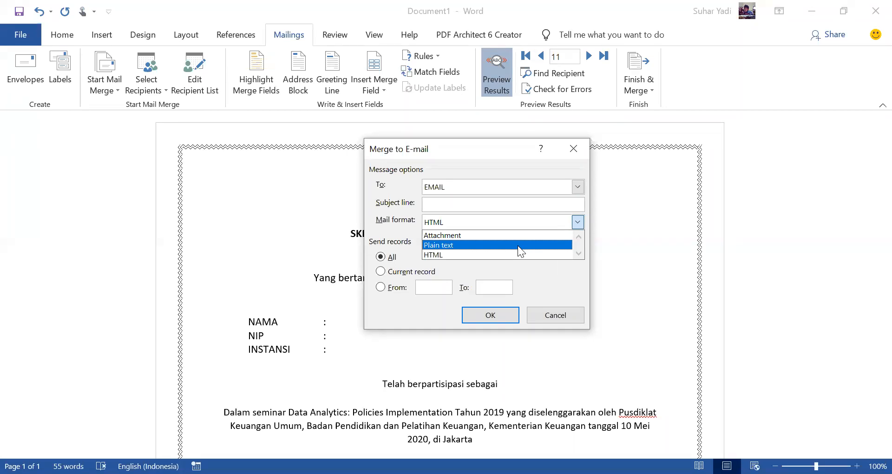
left_click(549, 253)
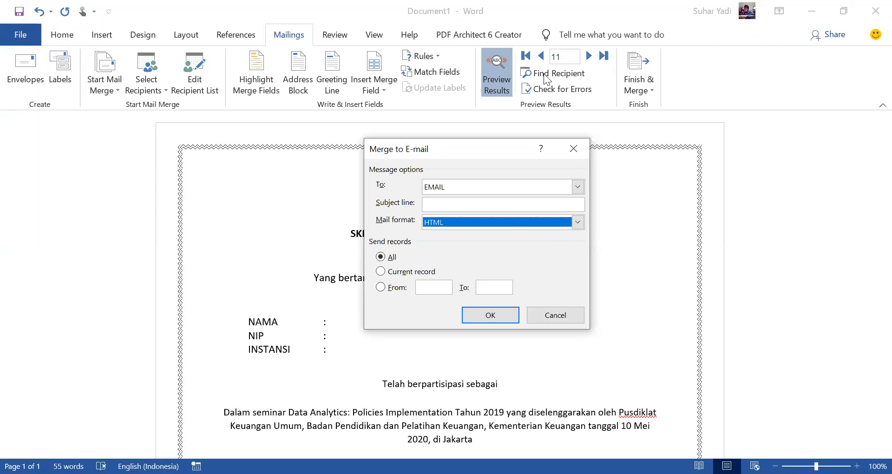
left_click(558, 318)
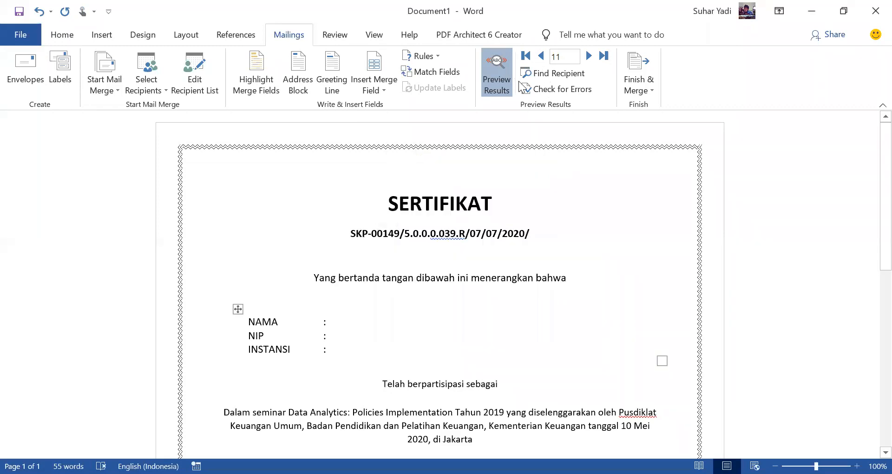